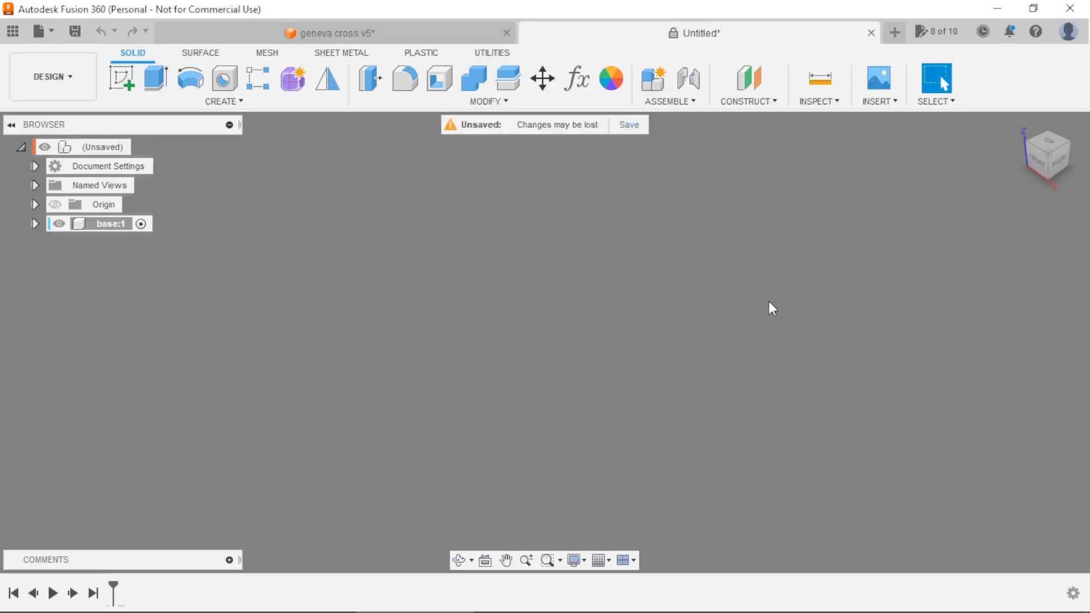
Sketch a center rectangle 100 mm high and 150 mm wide on the horizontal plane, centred on the origin, and finish the sketch.
click(121, 78)
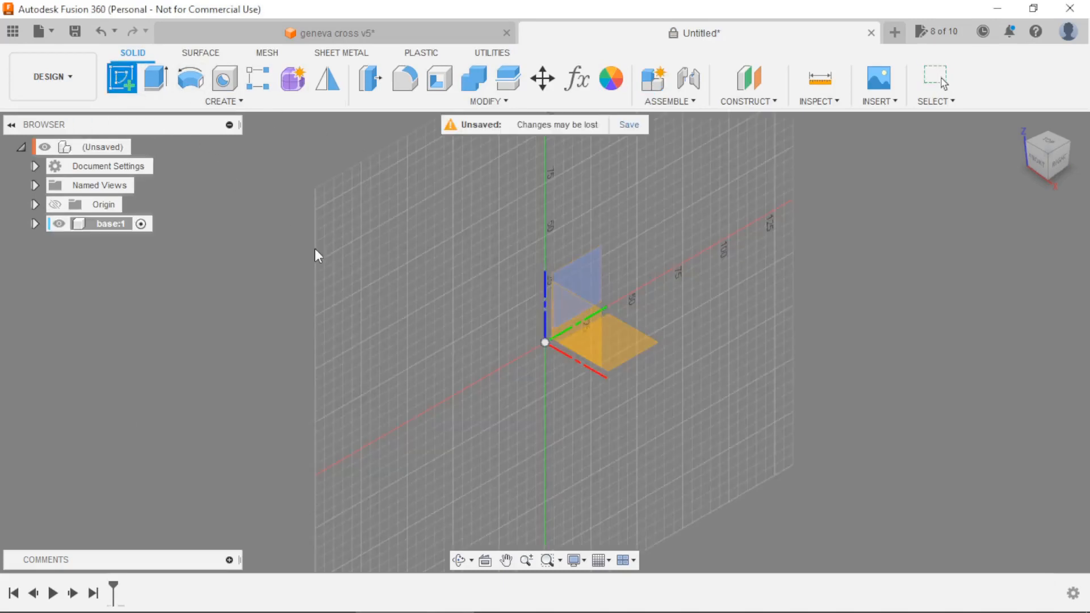
click(631, 352)
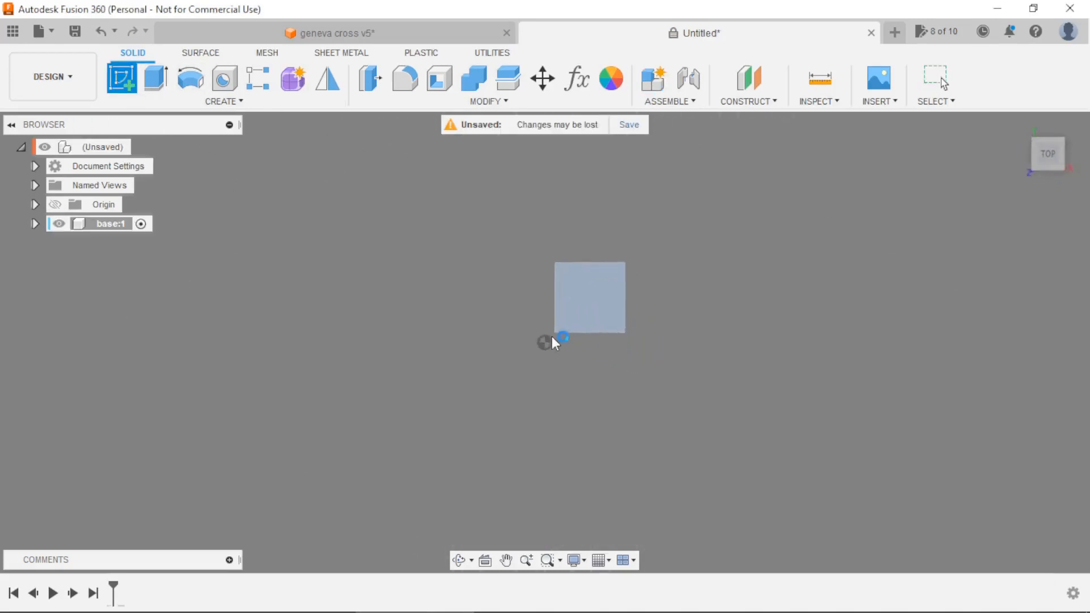
click(157, 78)
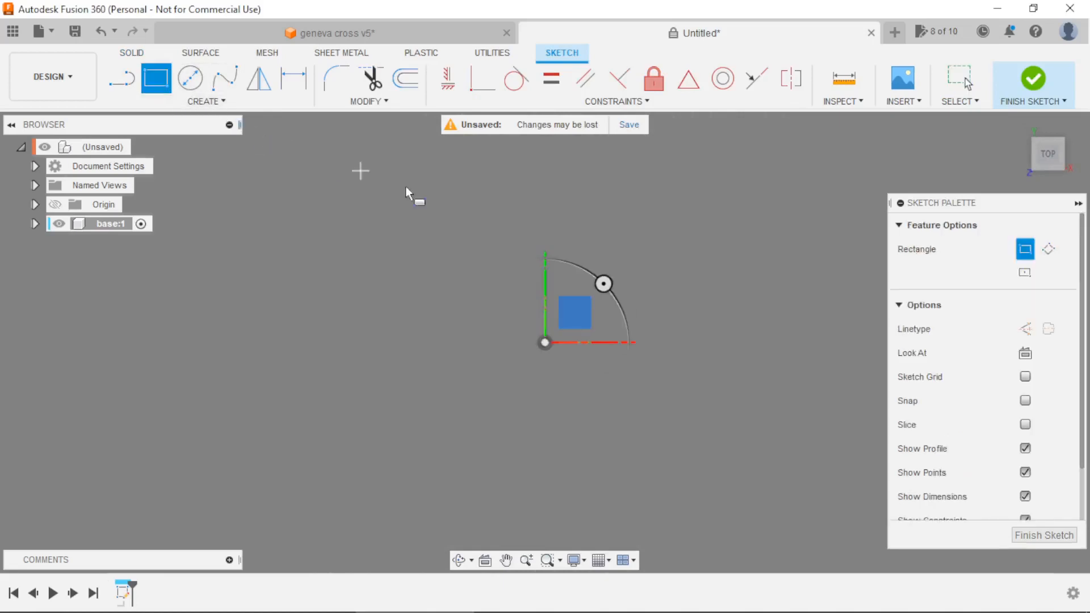
click(1019, 276)
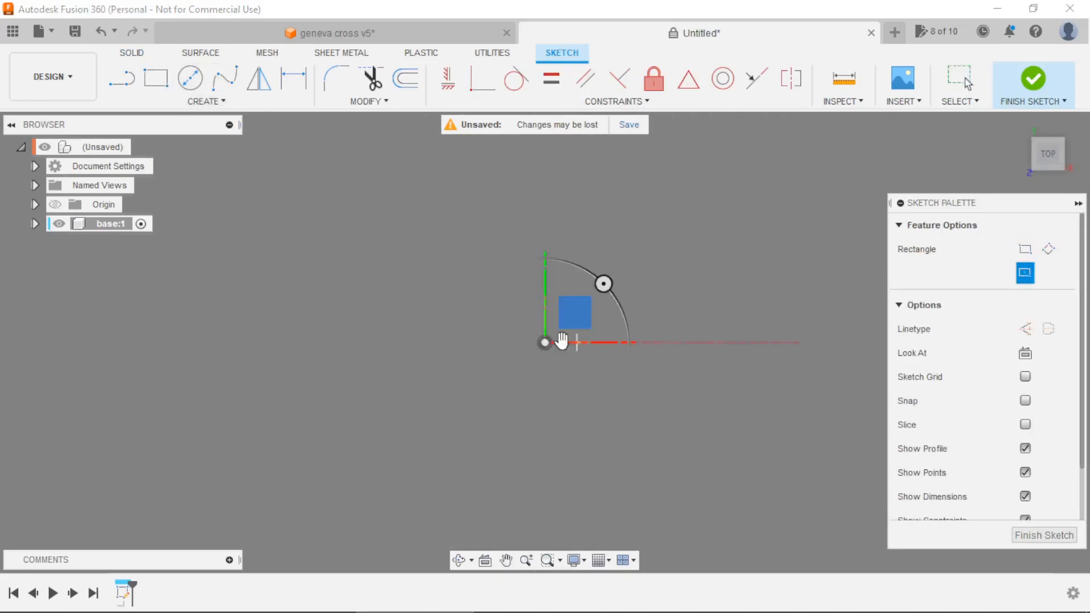
click(545, 342)
text(100)
key(Tab)
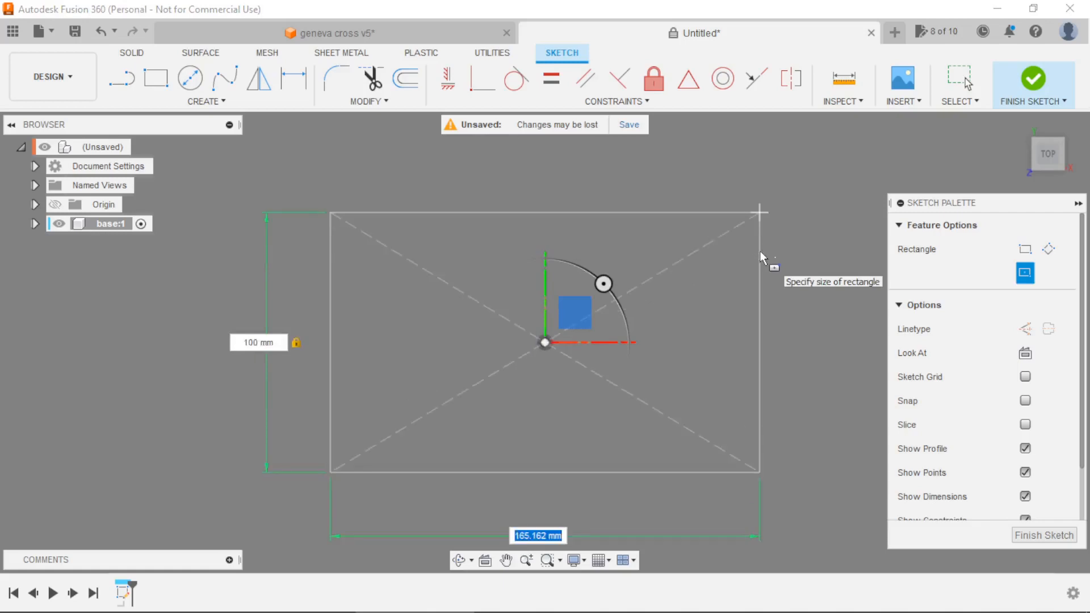
text(150)
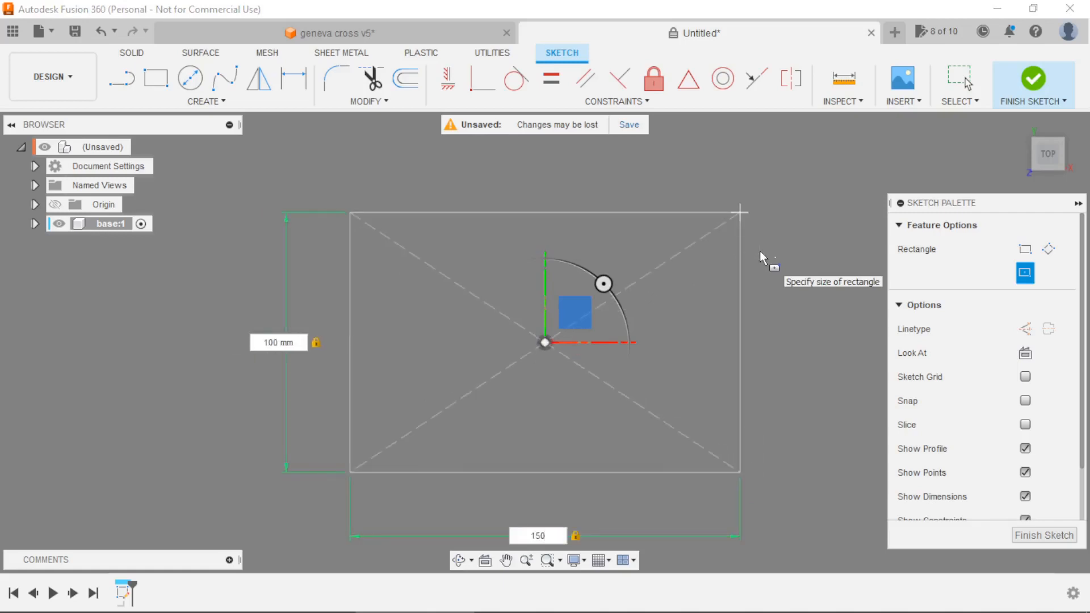
key(Return)
mouse_move(778, 316)
shift+middle_down()
mouse_move(778, 260)
mouse_move(839, 219)
shift+middle_up()
click(1031, 88)
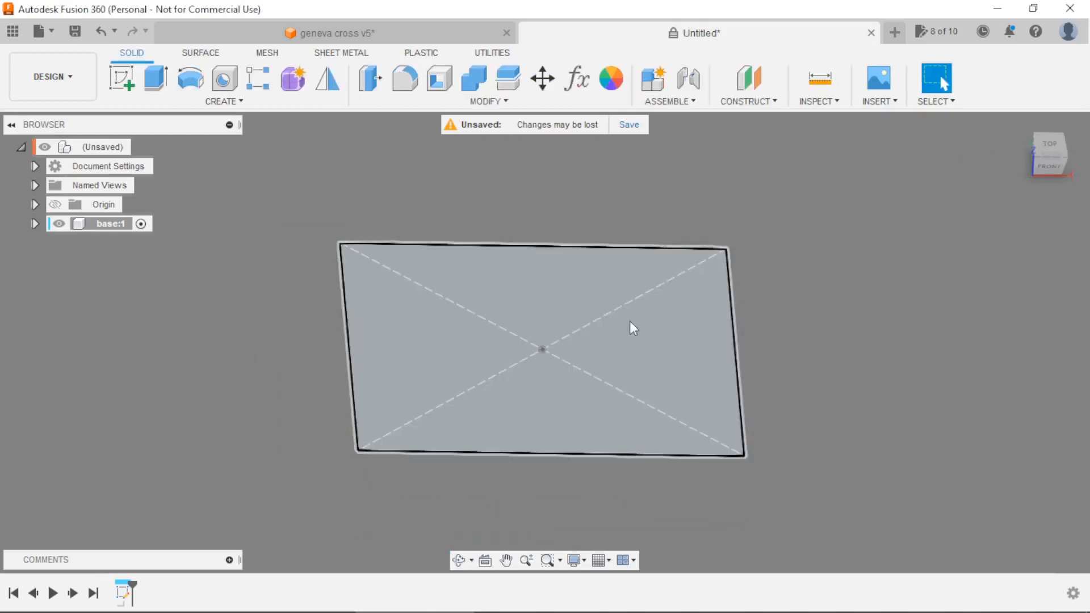
Extrude the rectangle profile upward 5 mm as a new body.
key(e)
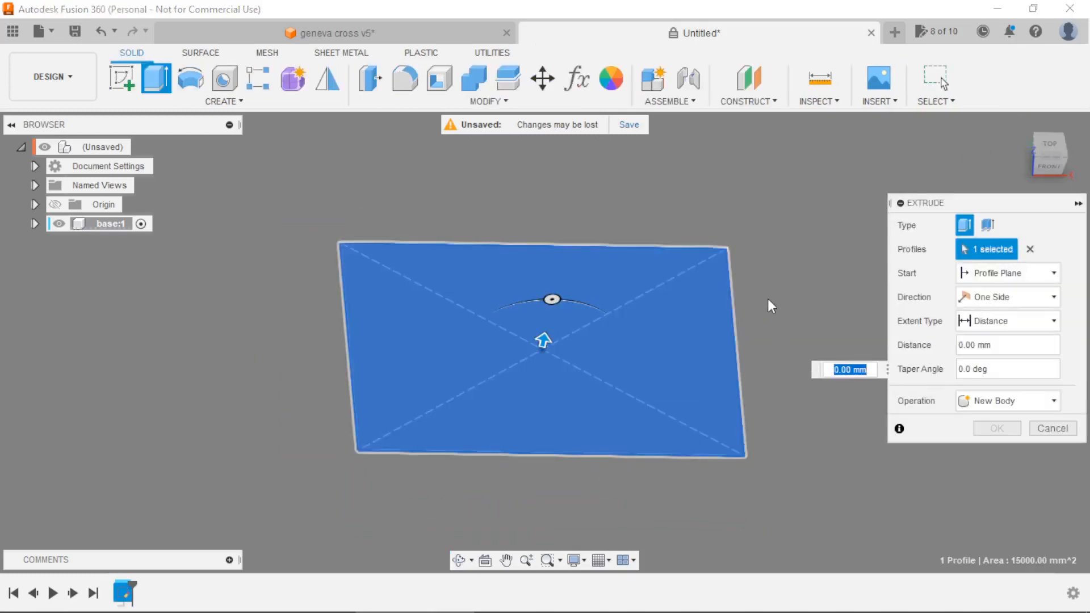
text(5)
key(Return)
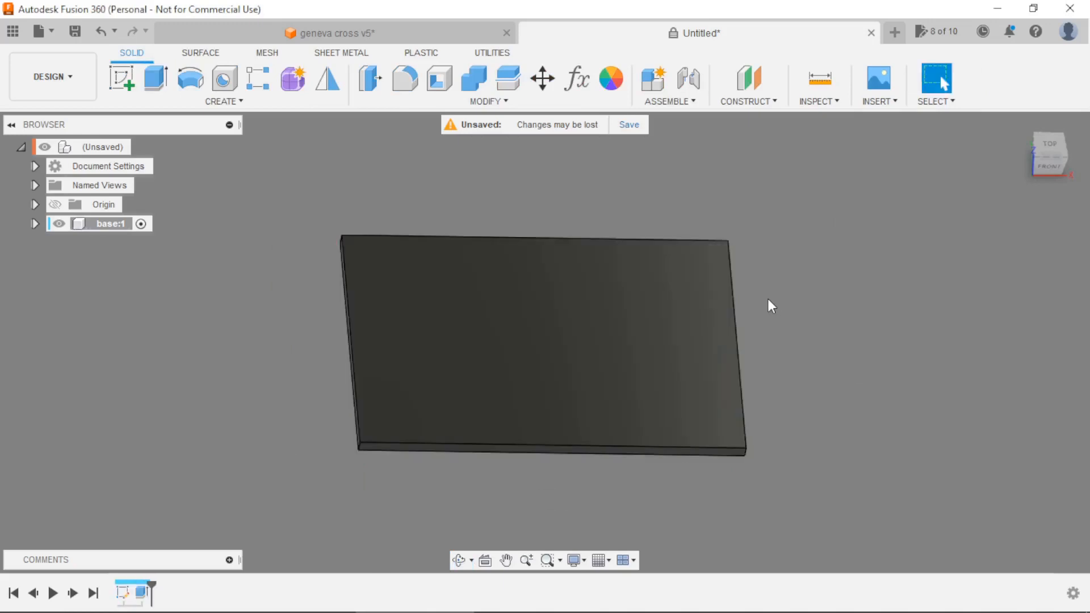
shift+middle_drag(819, 384, 845, 359)
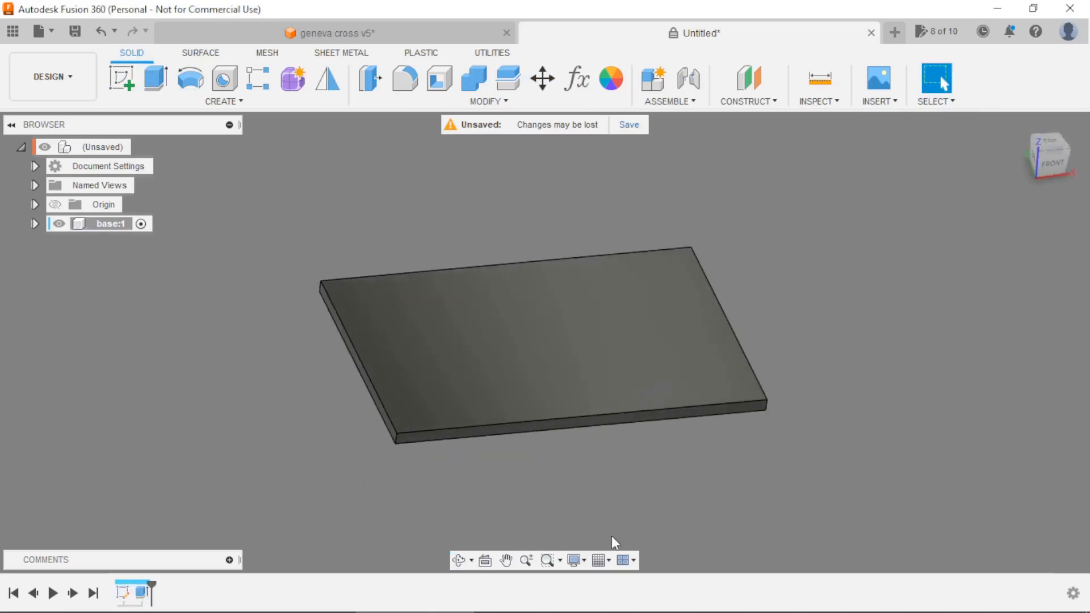
click(584, 560)
mouse_move(612, 506)
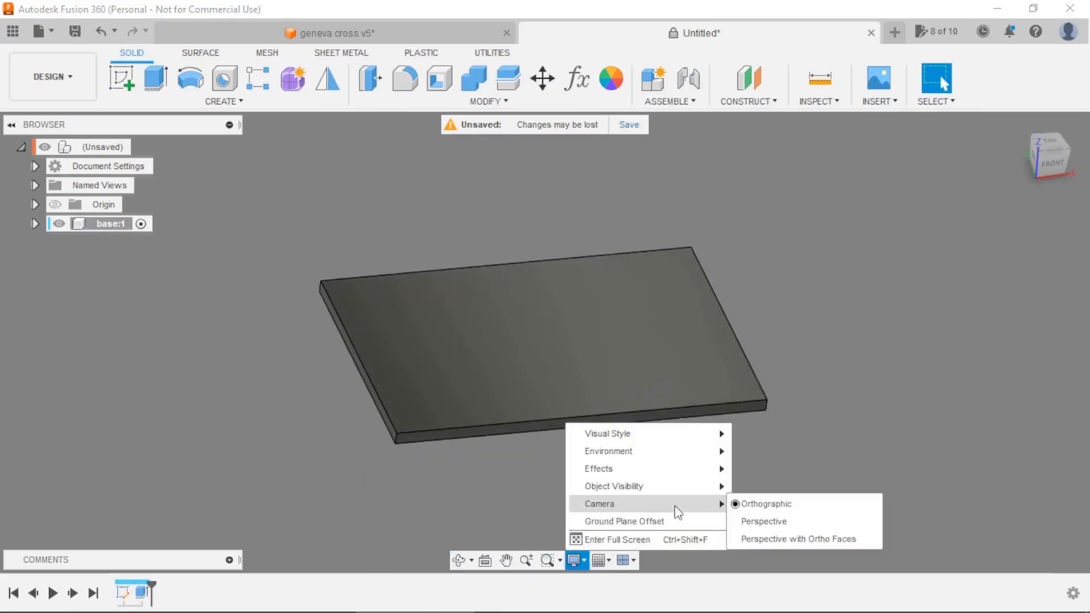
click(782, 463)
Fillet the two vertical corner edges at one short end of the plate with a 15 mm radius.
click(404, 78)
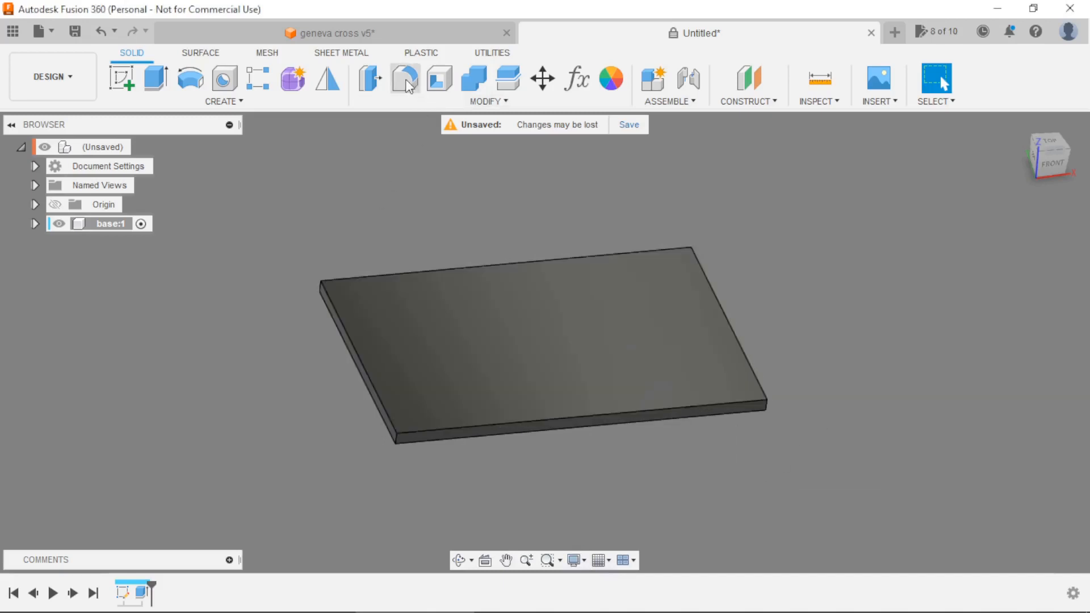
scroll(314, 284, up, 3)
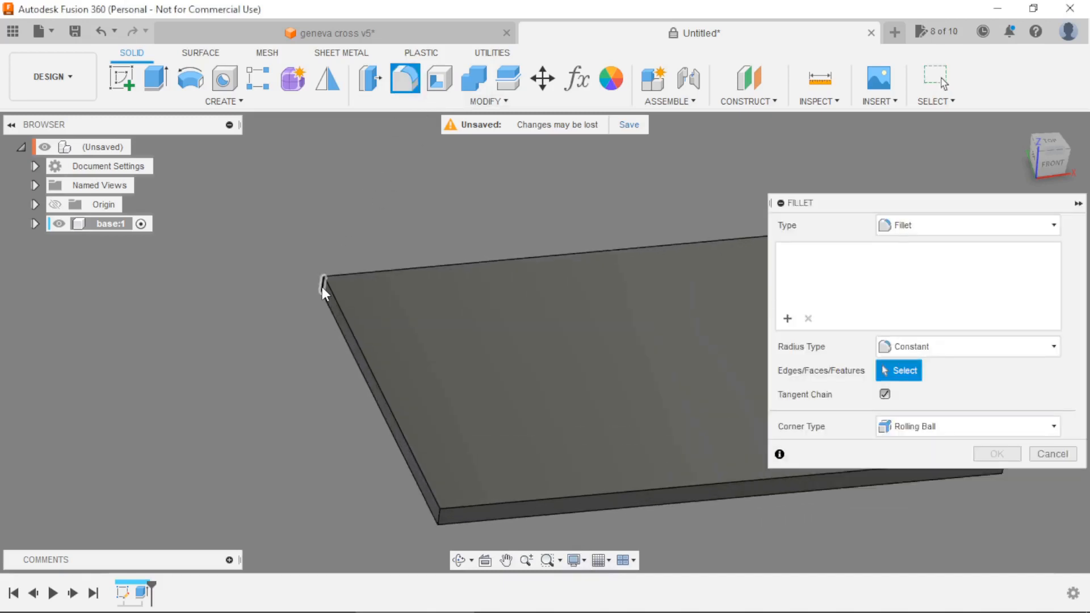
click(321, 284)
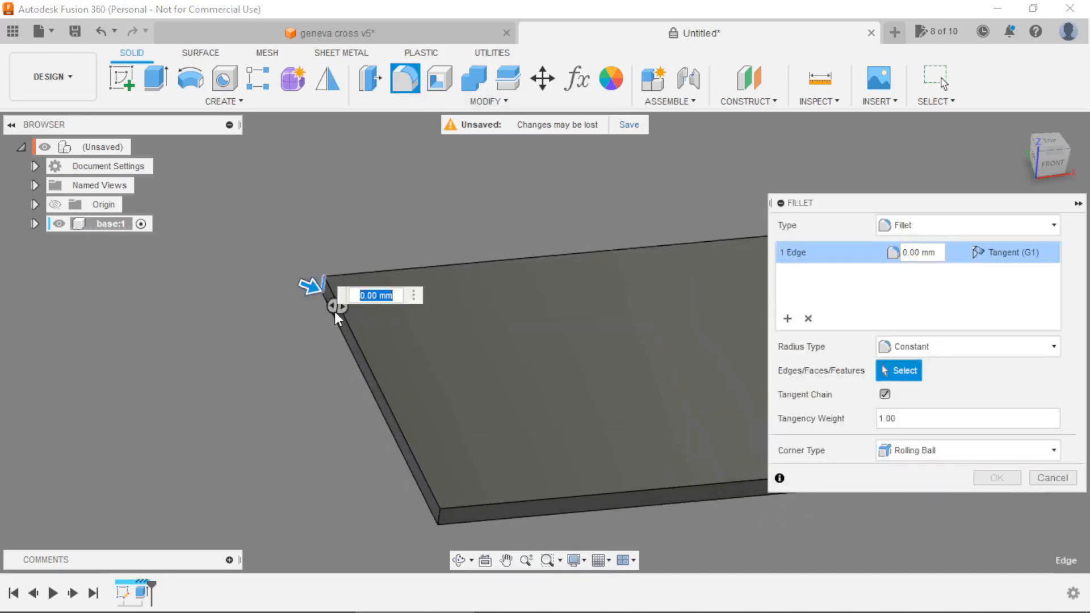
click(438, 515)
text(10)
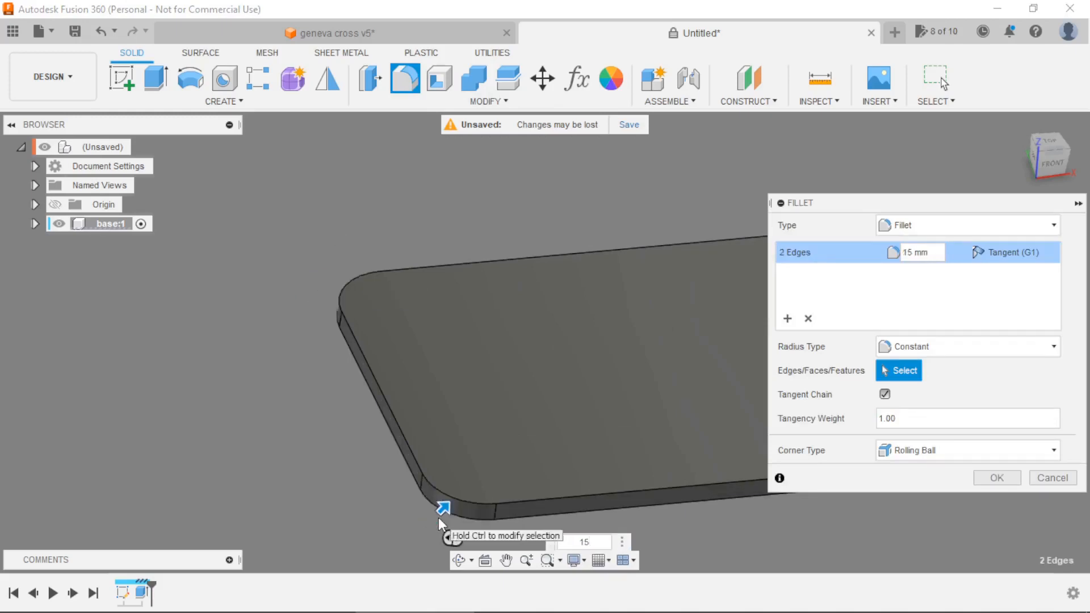
key(Return)
Chamfer the two vertical corner edges at the unrounded short end of the plate with an equal distance of 15 mm.
scroll(438, 516, down, 4)
shift+middle_drag(458, 396, 688, 438)
scroll(688, 439, up, 2)
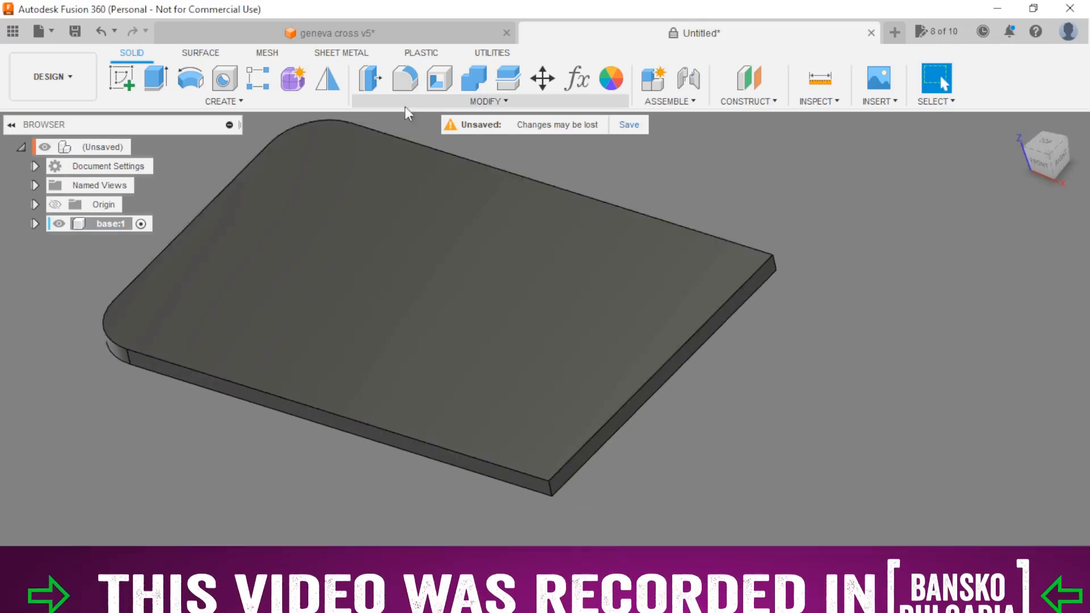
click(404, 102)
click(388, 155)
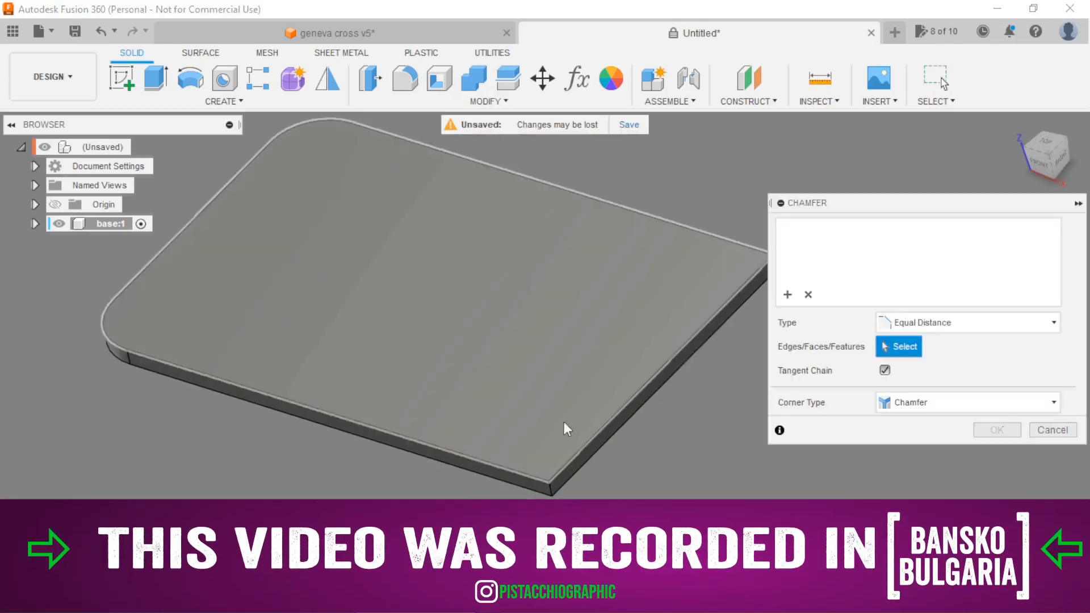
click(549, 487)
scroll(547, 489, down, 1)
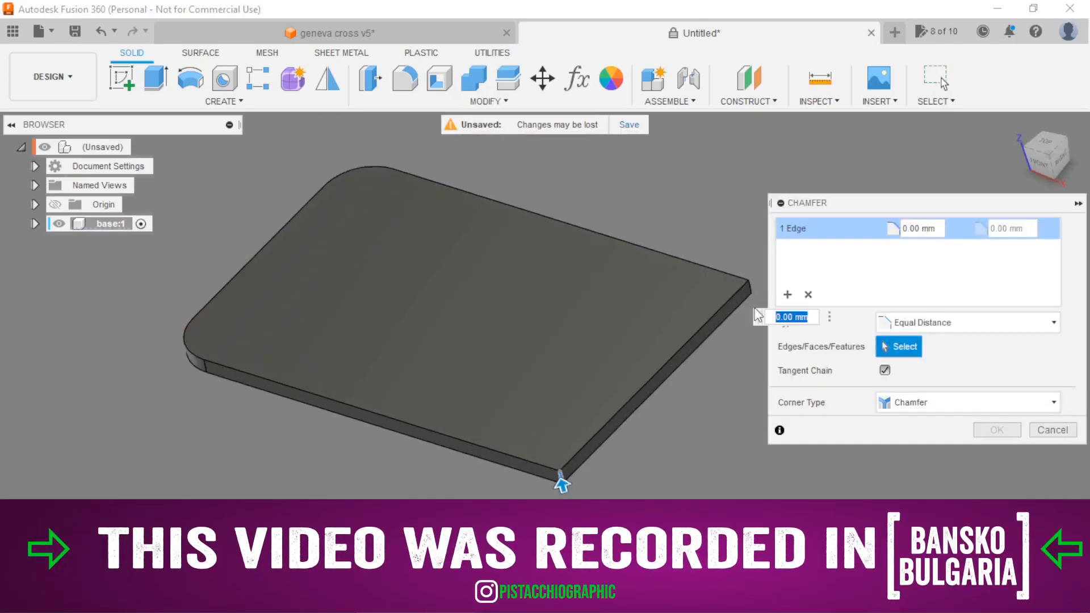
click(750, 282)
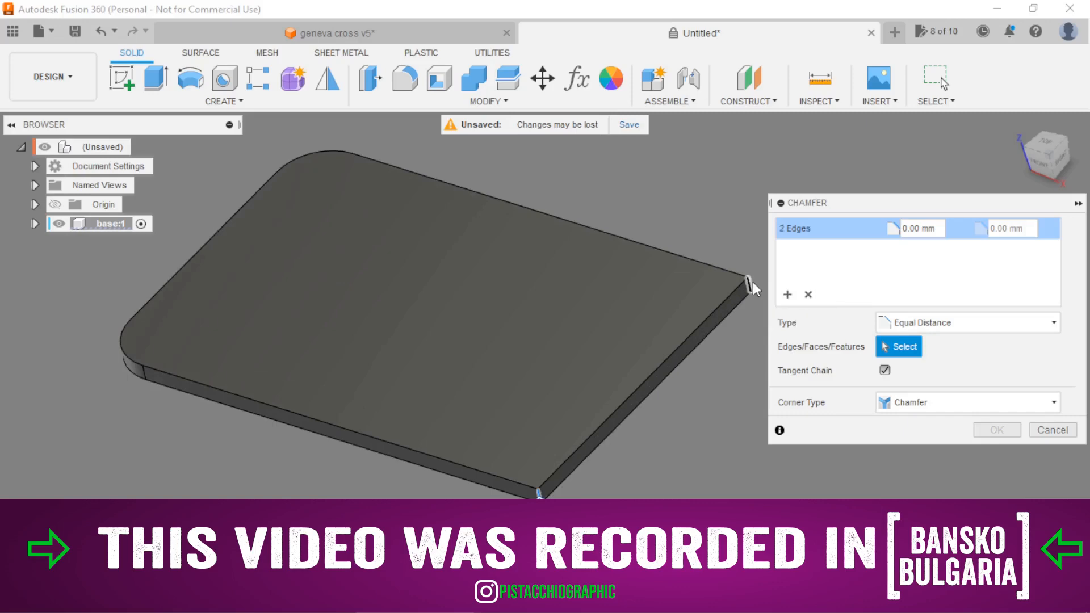
text(10)
key(Return)
Sketch a circumscribed hexagon about 15 mm across flats on the plate's underside, between the rounded end and the origin.
scroll(752, 282, down, 2)
shift+middle_drag(608, 382, 783, 284)
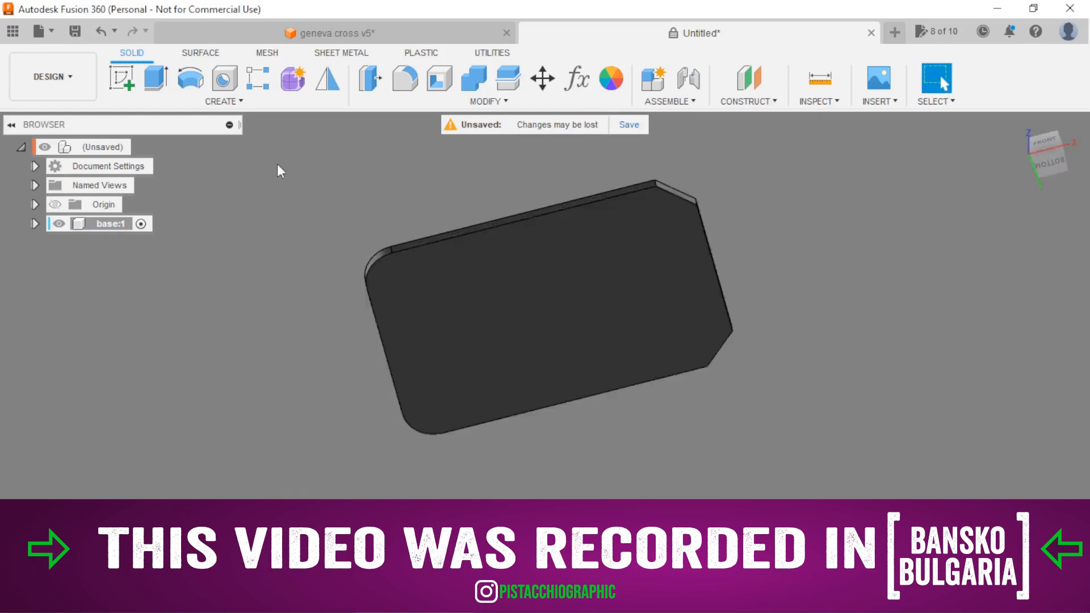
click(129, 86)
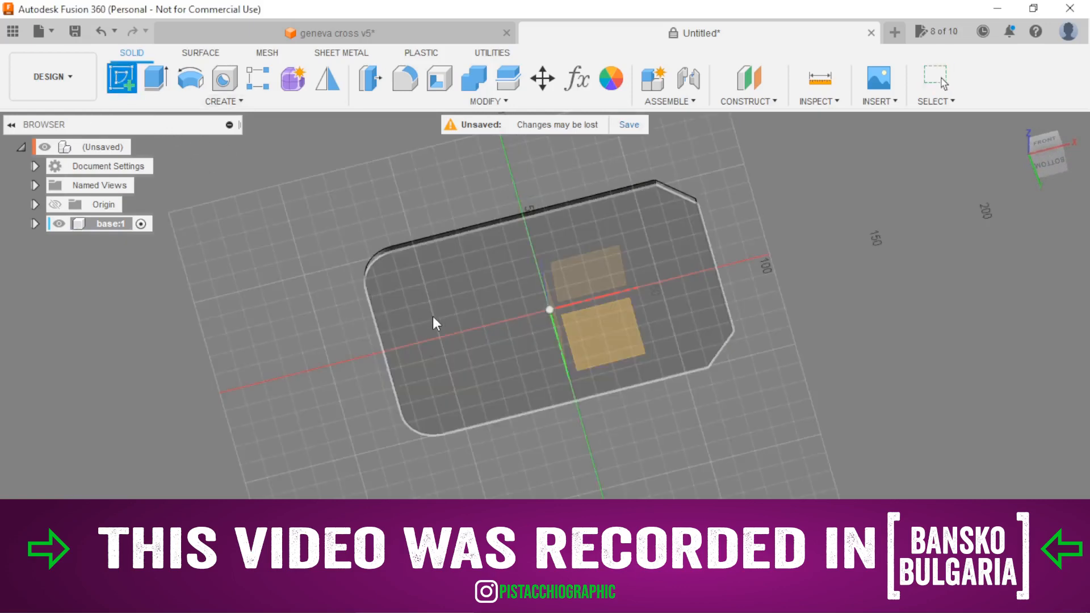
click(437, 316)
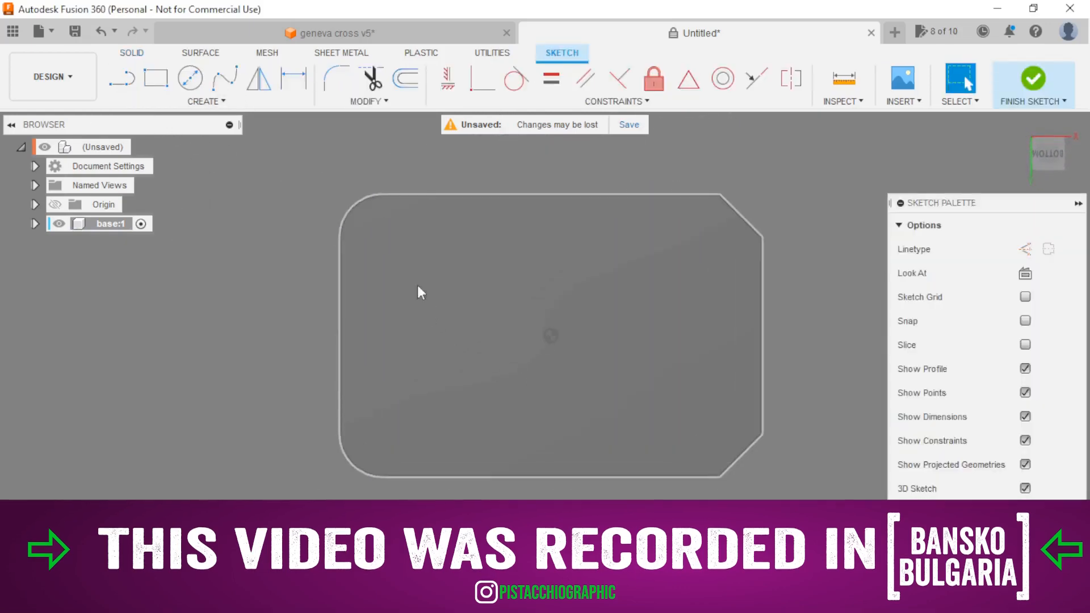
click(204, 101)
mouse_move(155, 187)
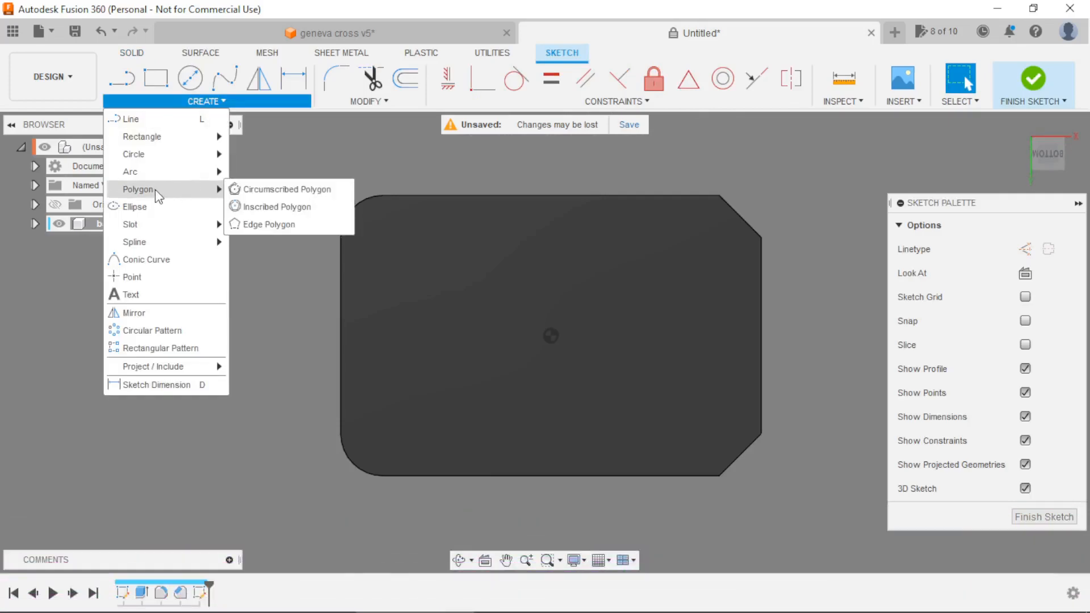
click(258, 189)
scroll(383, 282, up, 3)
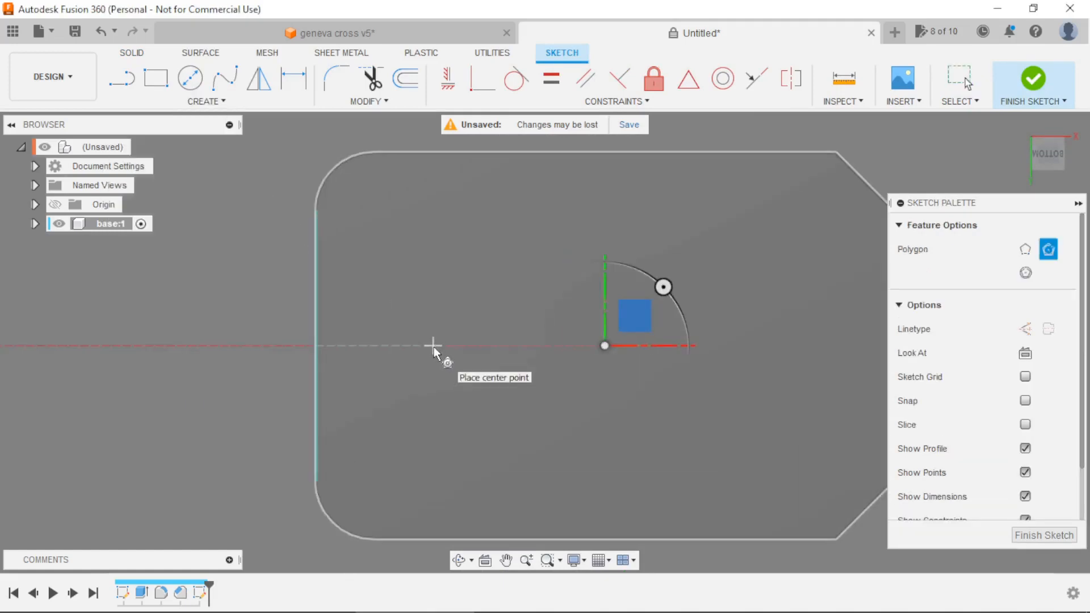
click(433, 346)
click(455, 328)
Apply a horizontal constraint to the hexagon's upper edge so its flats lie parallel to the plate's long sides.
scroll(451, 318, up, 2)
click(448, 78)
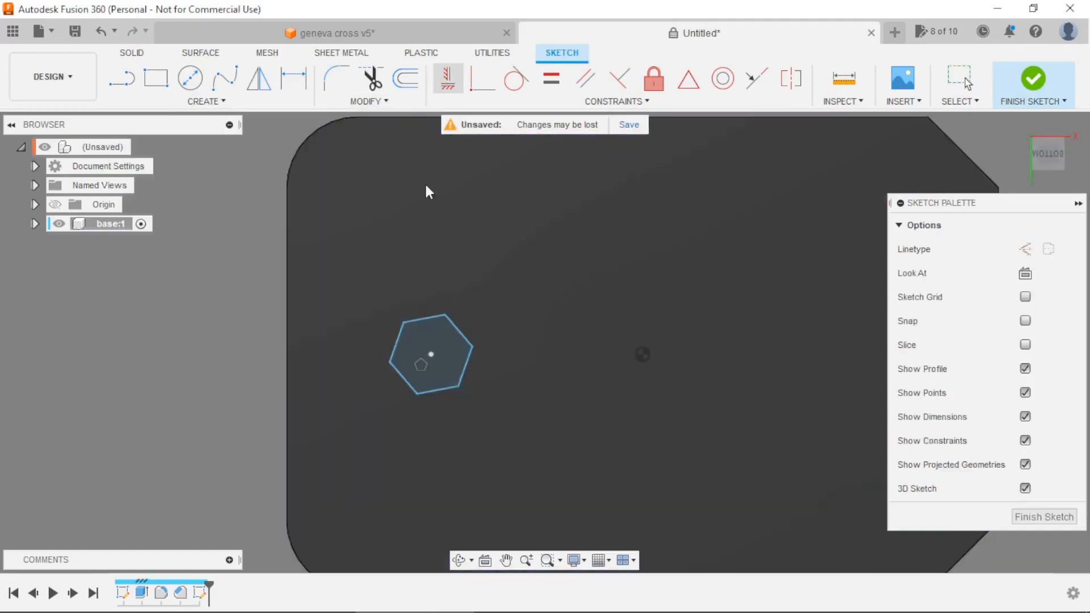
click(432, 322)
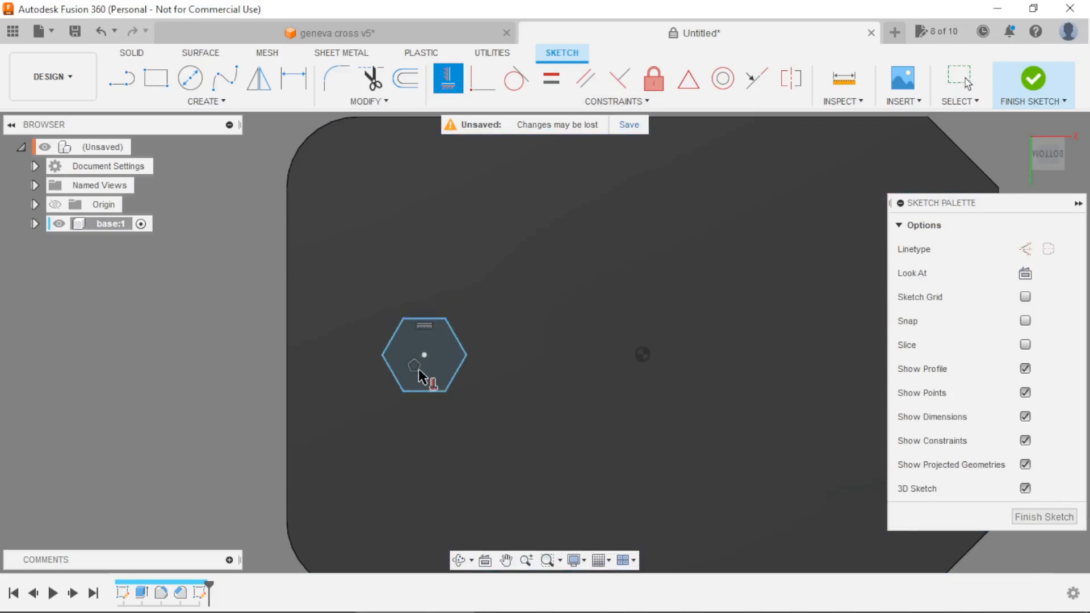
scroll(425, 388, down, 2)
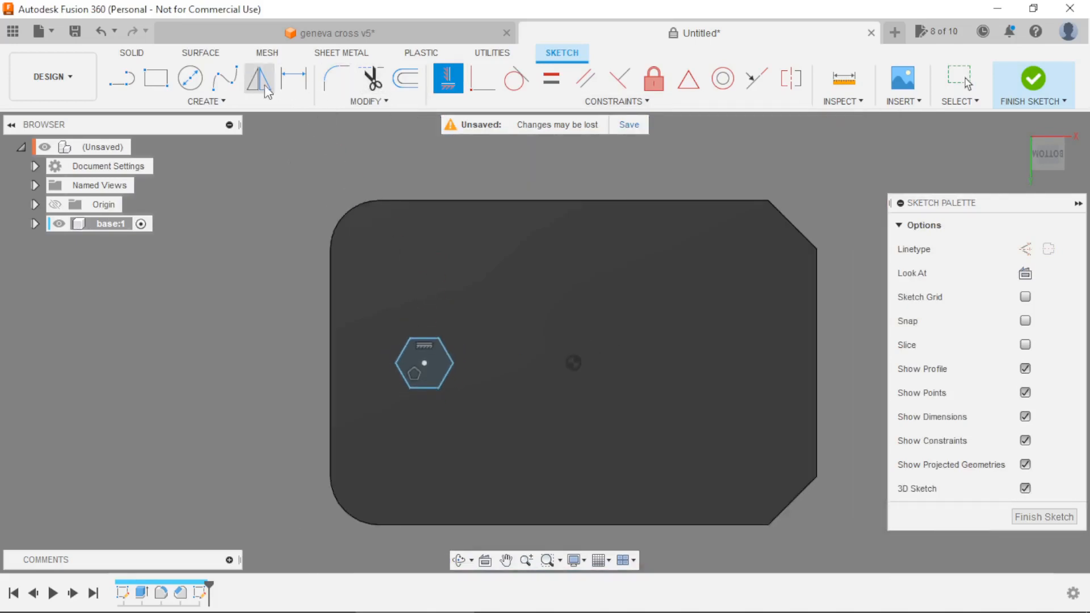
Dimension the hexagon's distance across flats between its two horizontal edges as 7 mm.
click(290, 82)
scroll(386, 357, up, 2)
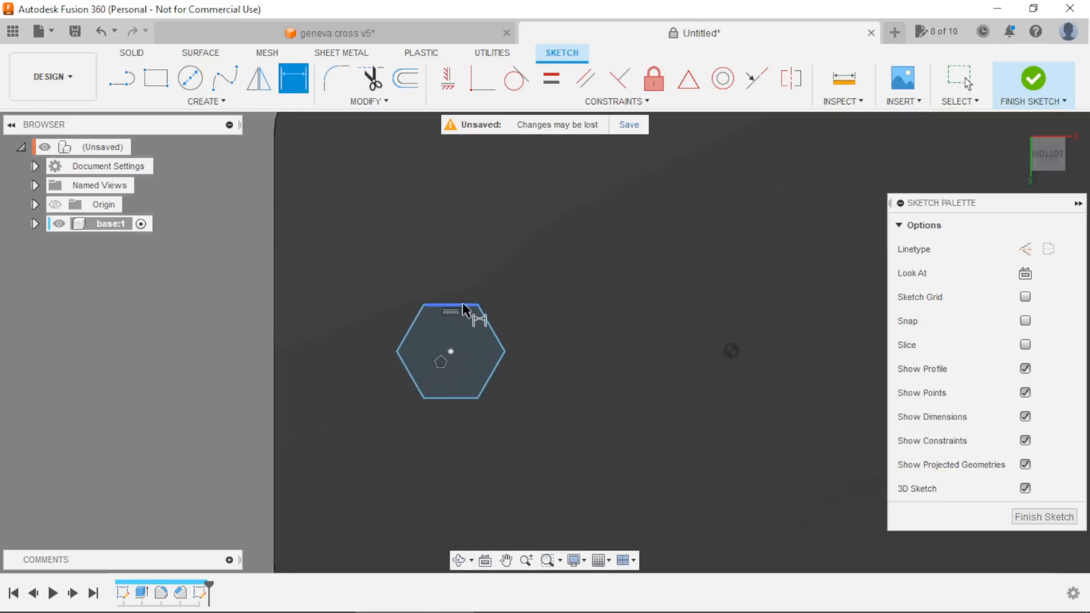
click(462, 305)
click(463, 398)
click(356, 368)
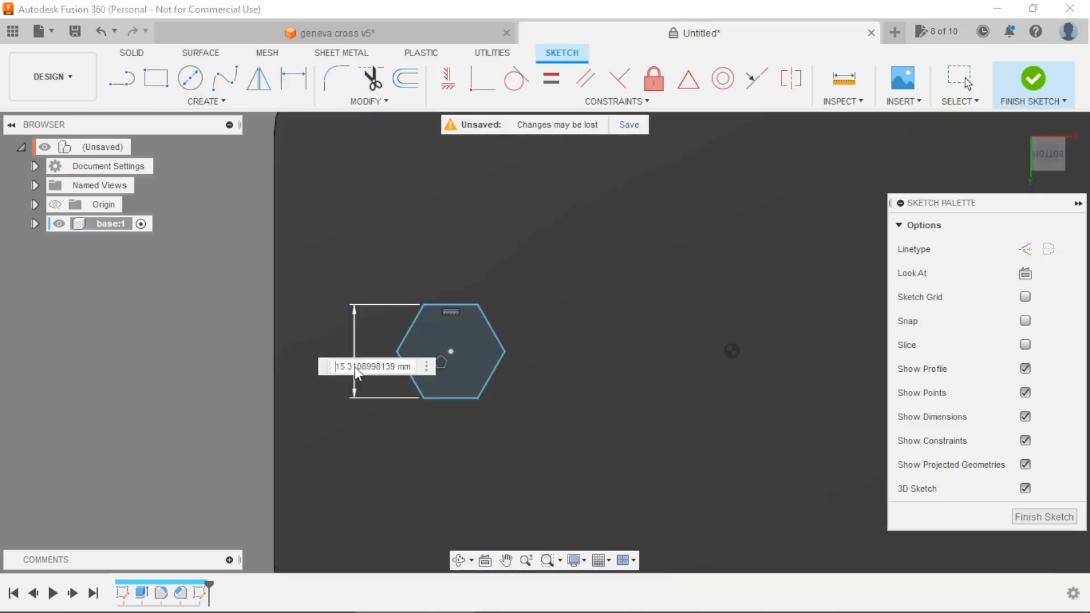
text(7)
key(Return)
scroll(353, 364, down, 2)
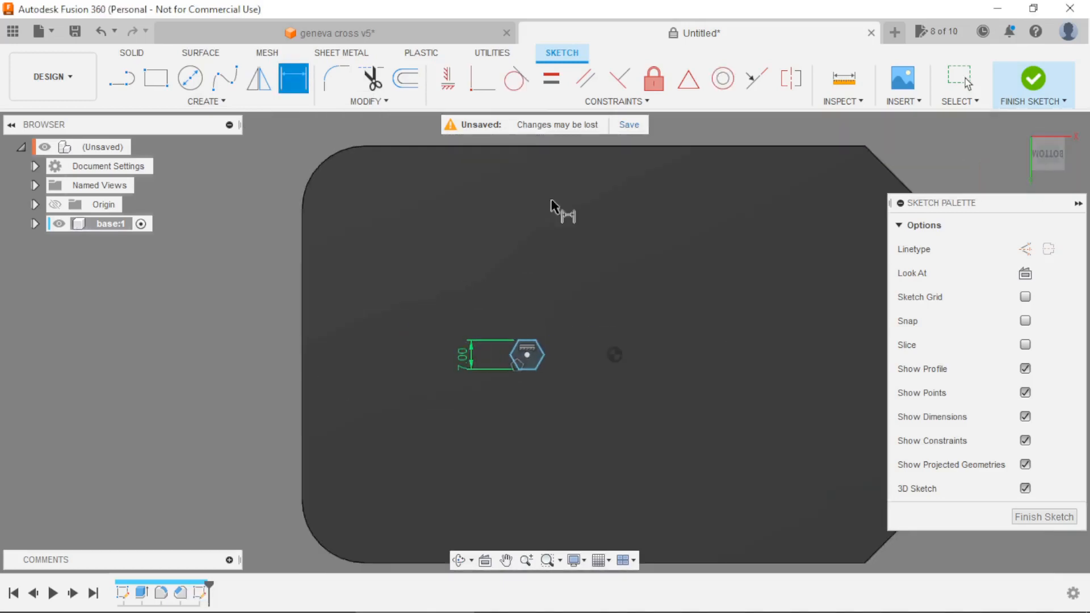
Constrain the hexagon's centre point to be horizontally aligned with the sketch origin.
click(450, 86)
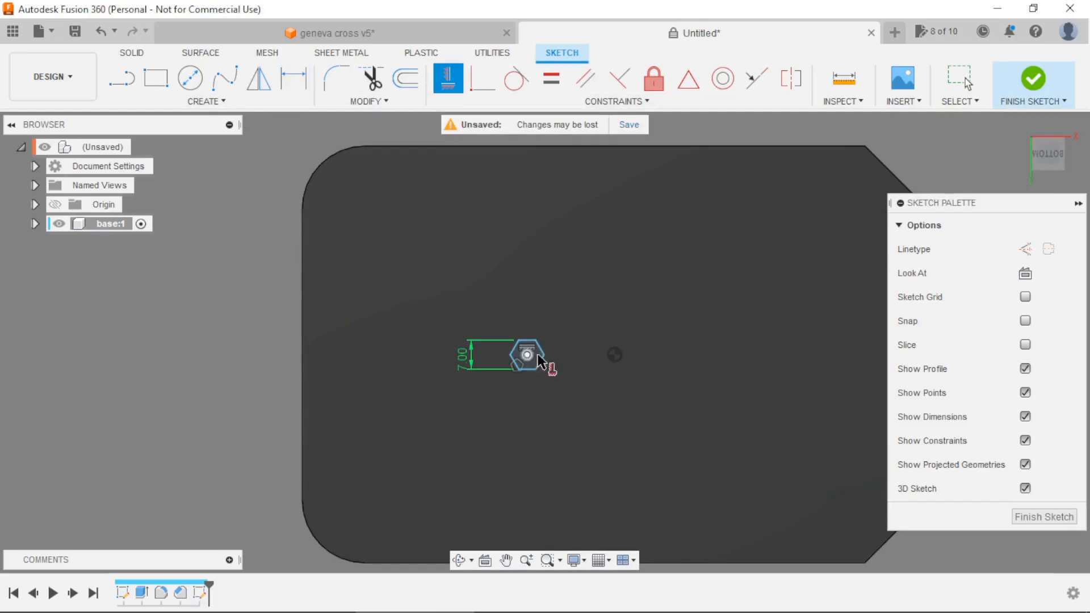
click(529, 354)
click(614, 356)
scroll(473, 364, down, 3)
scroll(520, 362, up, 3)
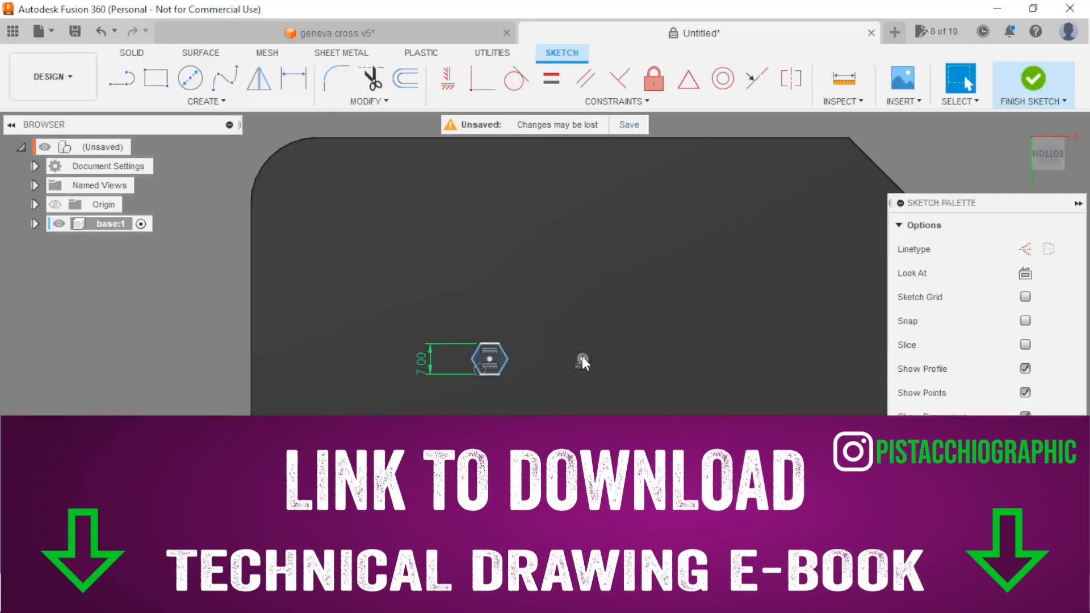
Dimension the hexagon's centre 43.5 mm from the straight edge at the plate's rounded end.
key(d)
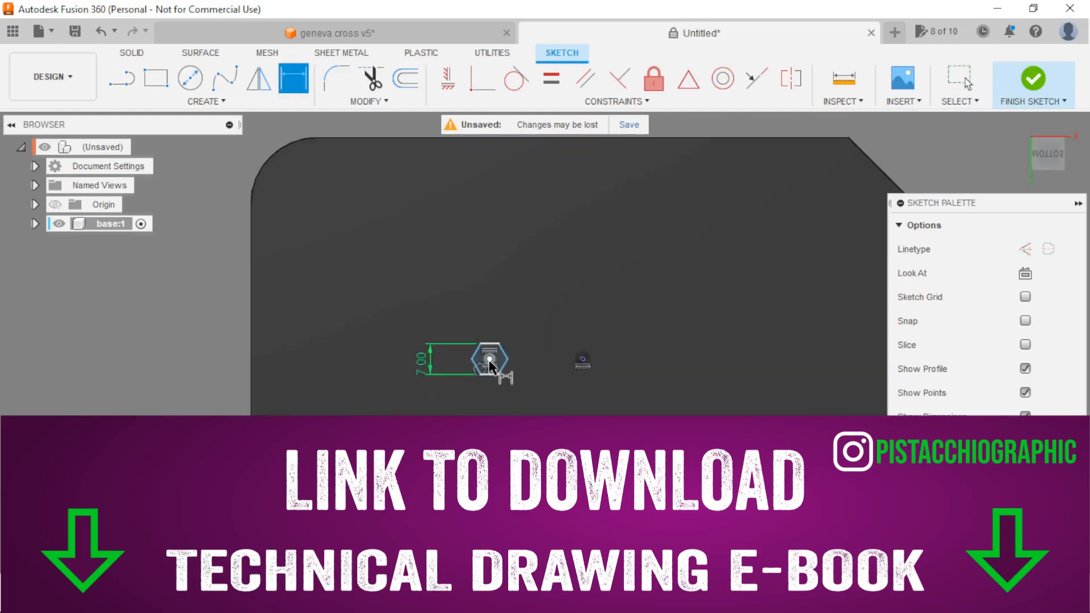
click(252, 355)
click(489, 358)
click(351, 266)
text(43,5)
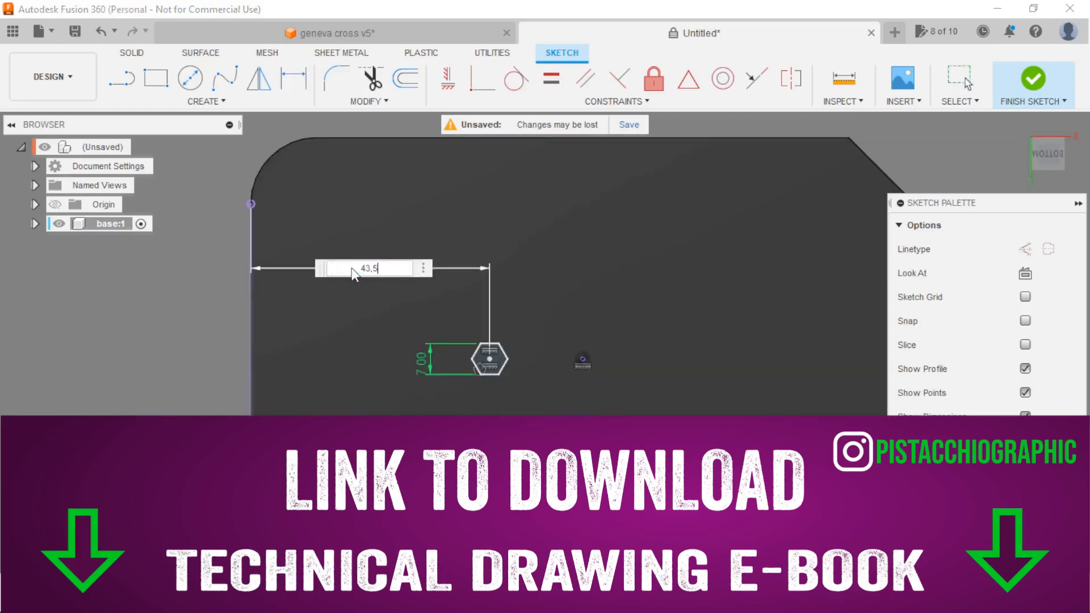
key(Return)
scroll(352, 284, down, 3)
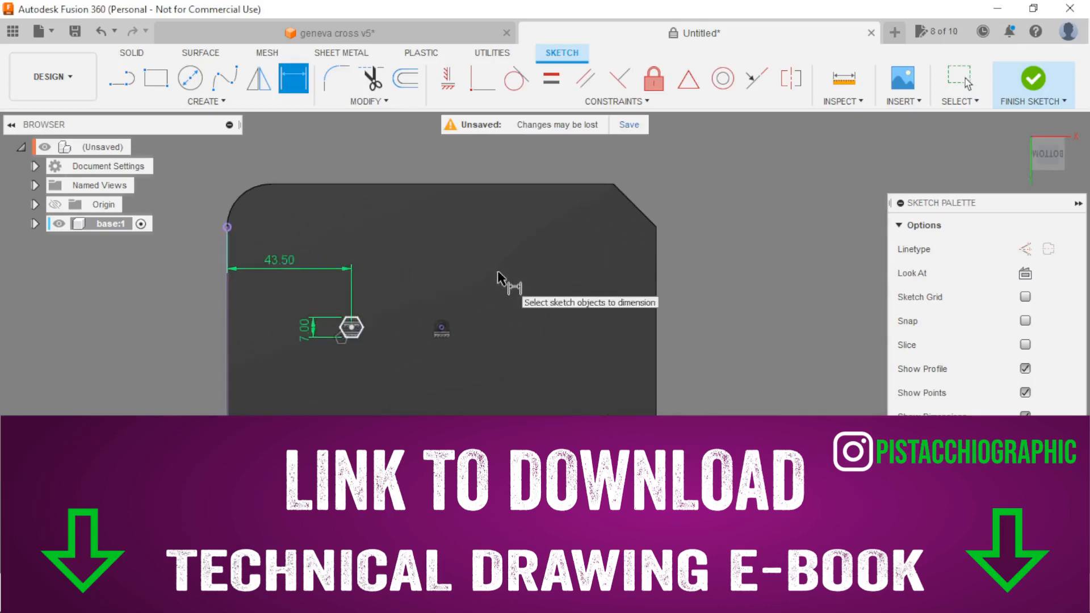
Draw a vertical line from the sketch origin past the plate's lower long edge and convert it to construction geometry.
scroll(497, 272, up, 1)
key(Escape)
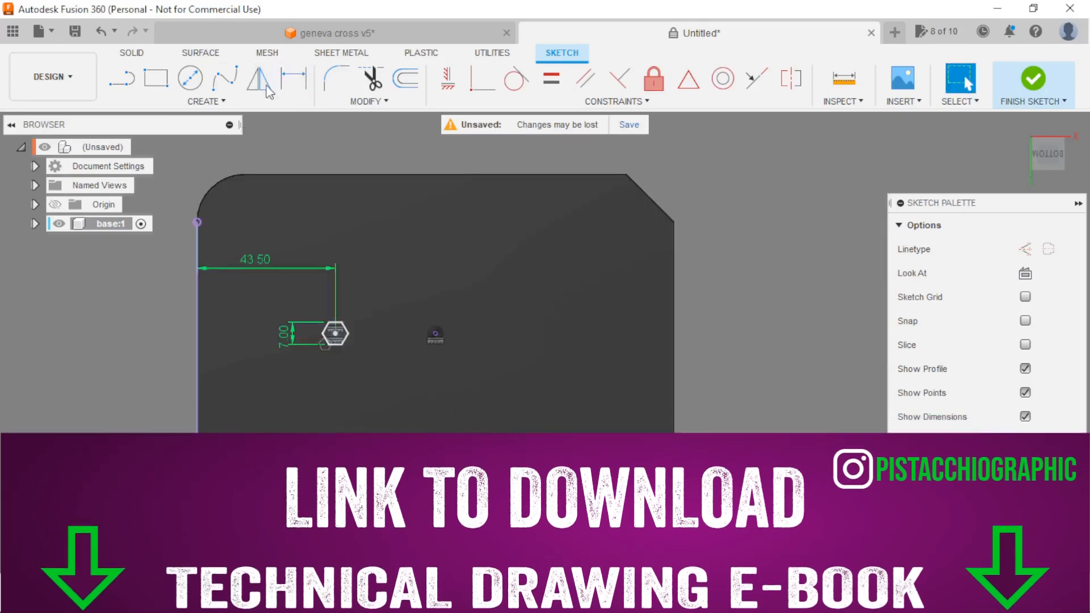
key(l)
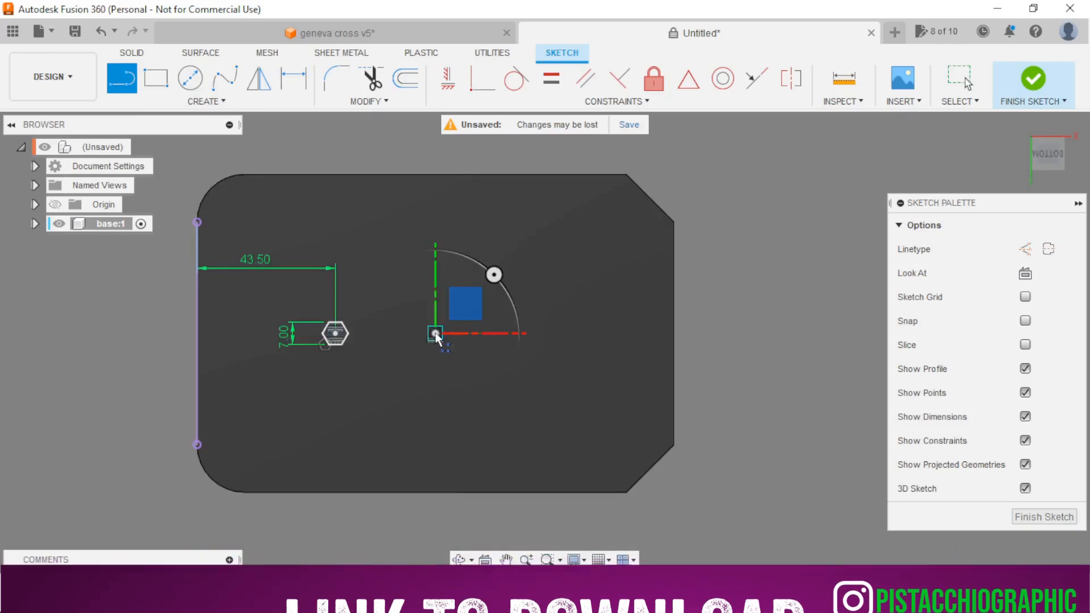
click(435, 332)
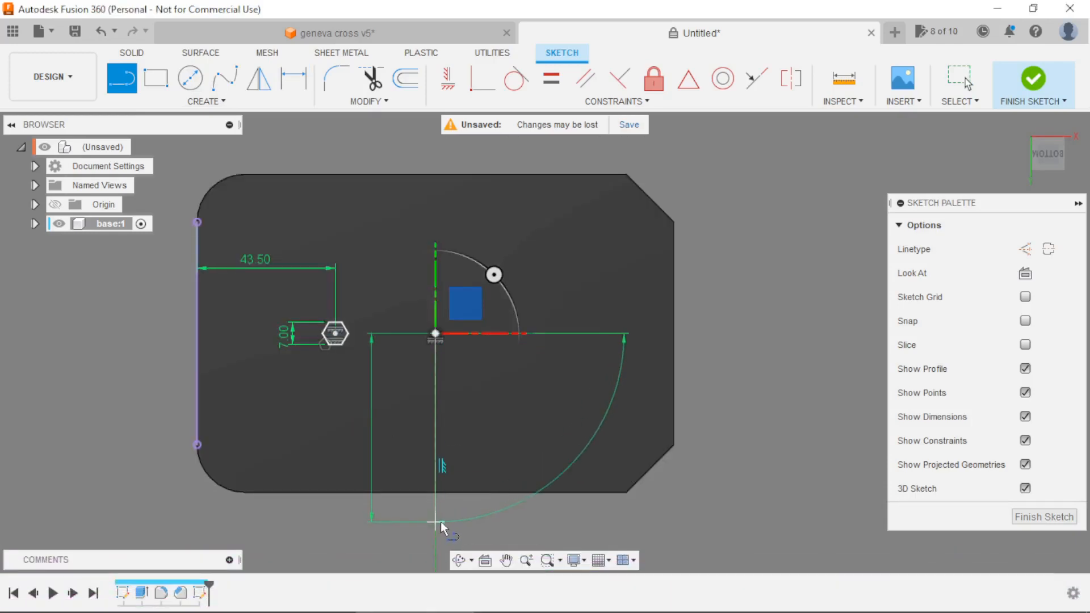
click(435, 521)
key(Escape)
click(434, 445)
click(1026, 250)
click(757, 284)
scroll(550, 295, down, 4)
scroll(528, 235, up, 2)
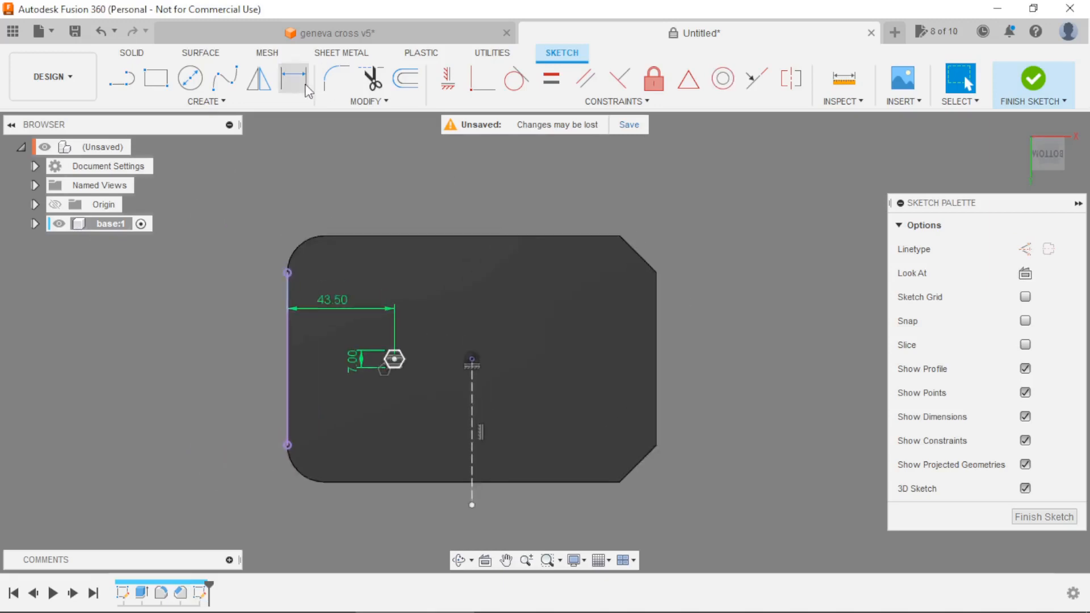
Mirror the hexagon with its centre point across the vertical construction line.
click(259, 78)
drag(376, 338, 420, 393)
click(970, 252)
click(472, 397)
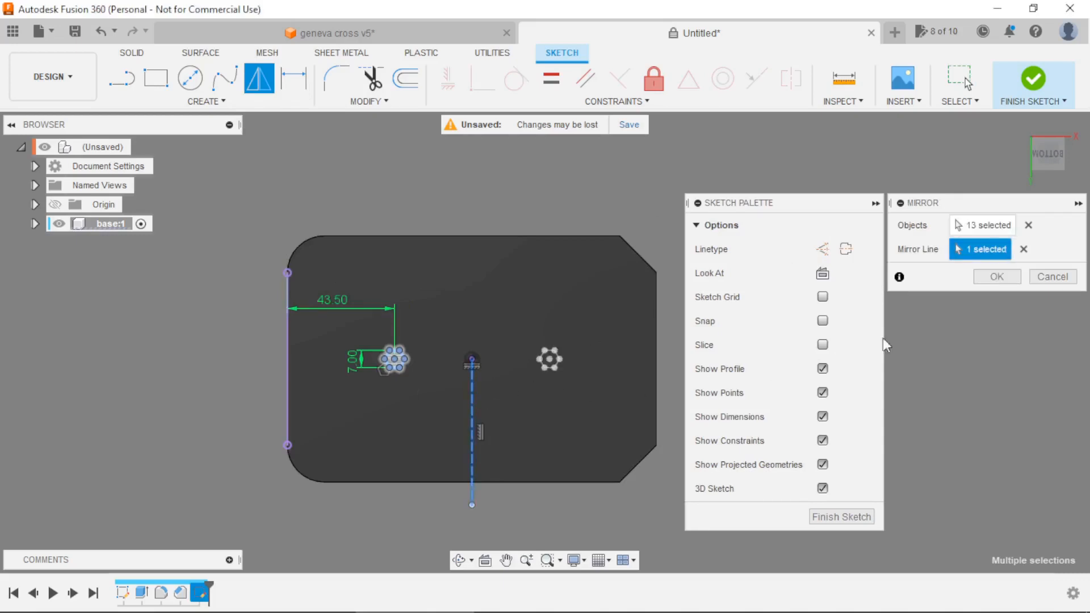
click(988, 277)
scroll(748, 284, up, 2)
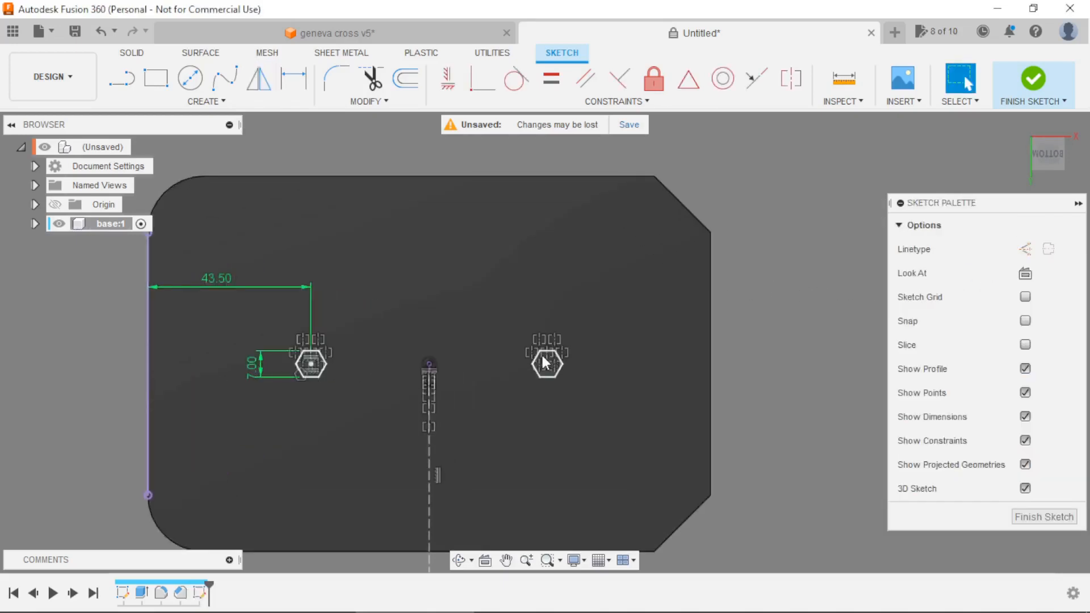
Finish the sketch and extrude both hexagons as blind pockets cut into the plate's underside.
click(1043, 91)
scroll(819, 287, down, 2)
mouse_move(819, 287)
shift+middle_down()
mouse_move(773, 321)
mouse_move(580, 330)
shift+middle_up()
scroll(580, 328, up, 1)
click(155, 78)
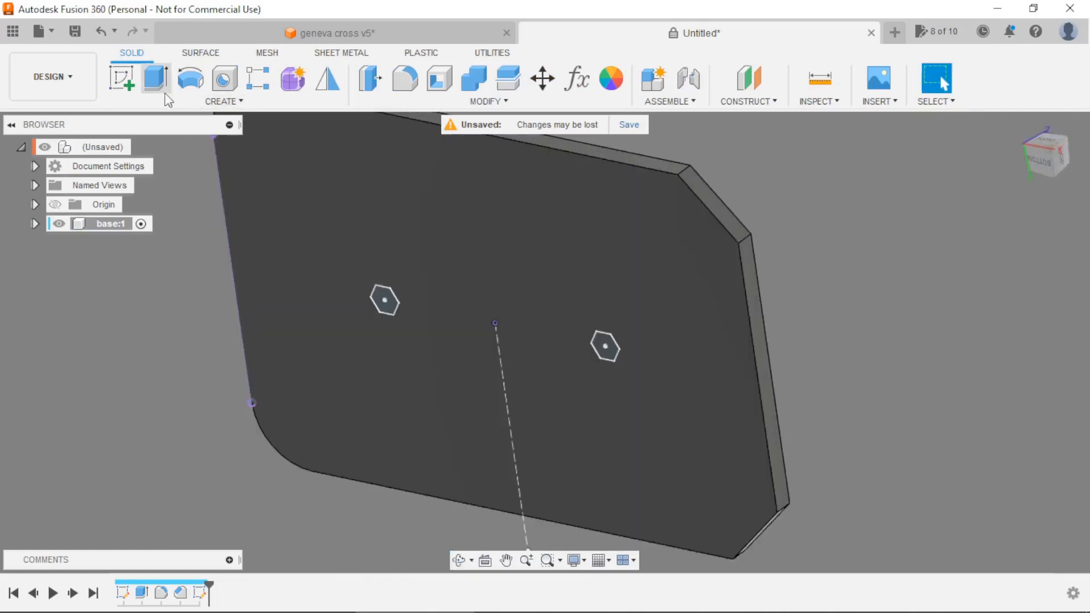
click(386, 308)
scroll(639, 381, up, 4)
click(579, 319)
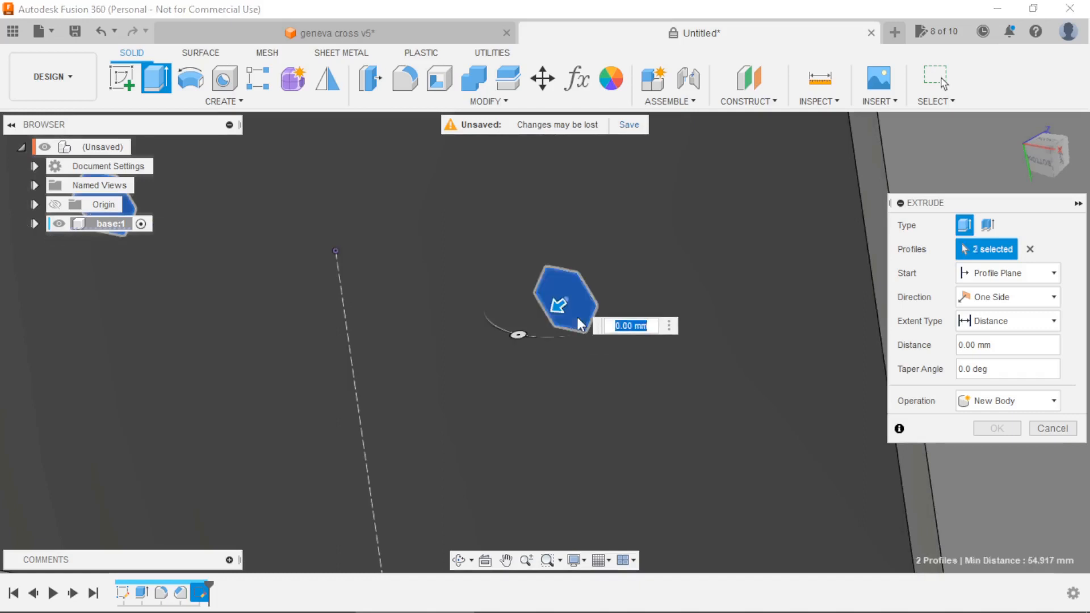
key(Return)
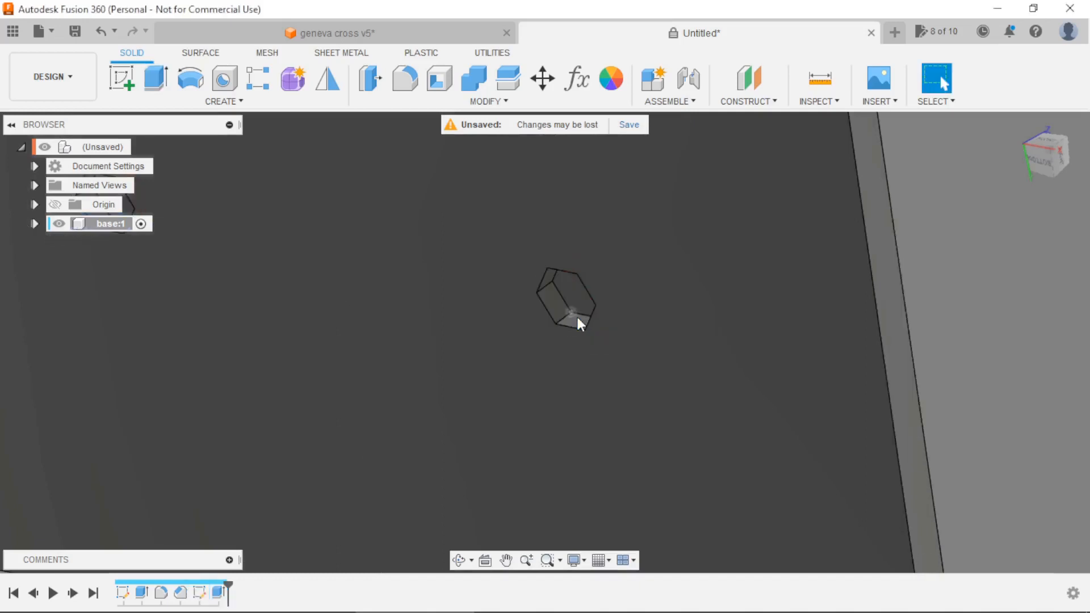
Start a sketch on the plate's underside and draw a 4 mm diameter circle centred in the hexagonal pocket nearer the rounded end.
scroll(577, 315, down, 5)
shift+middle_drag(769, 288, 799, 287)
click(121, 78)
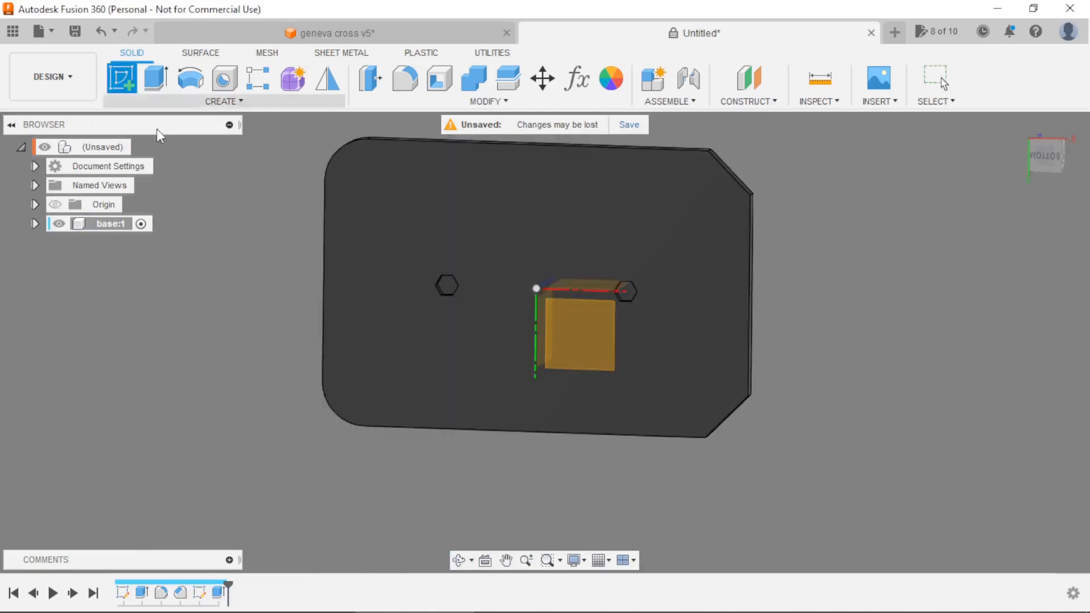
click(452, 218)
scroll(564, 375, up, 4)
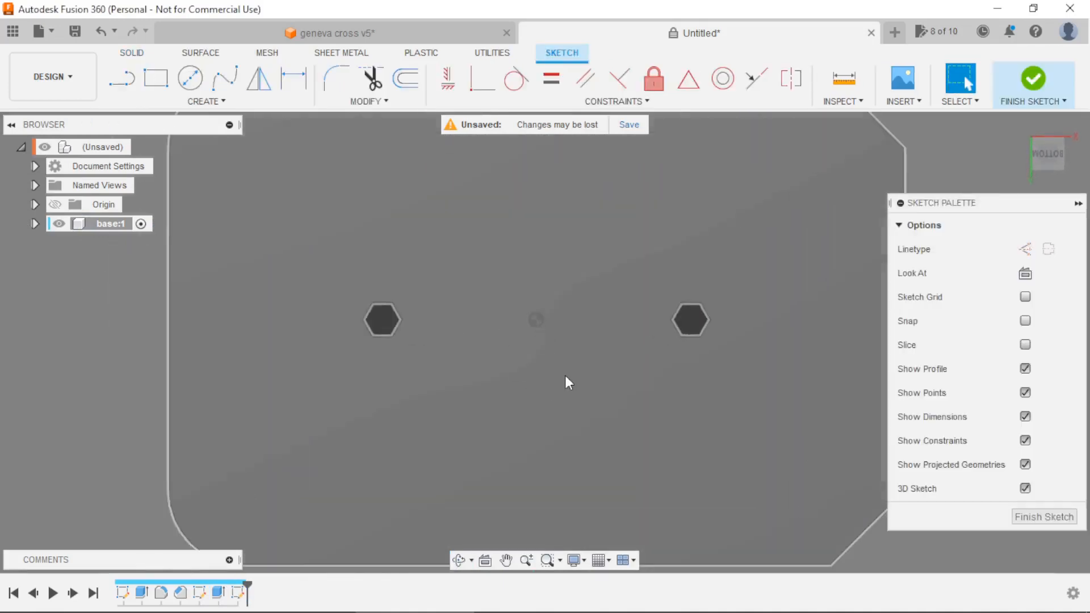
key(c)
scroll(394, 325, up, 5)
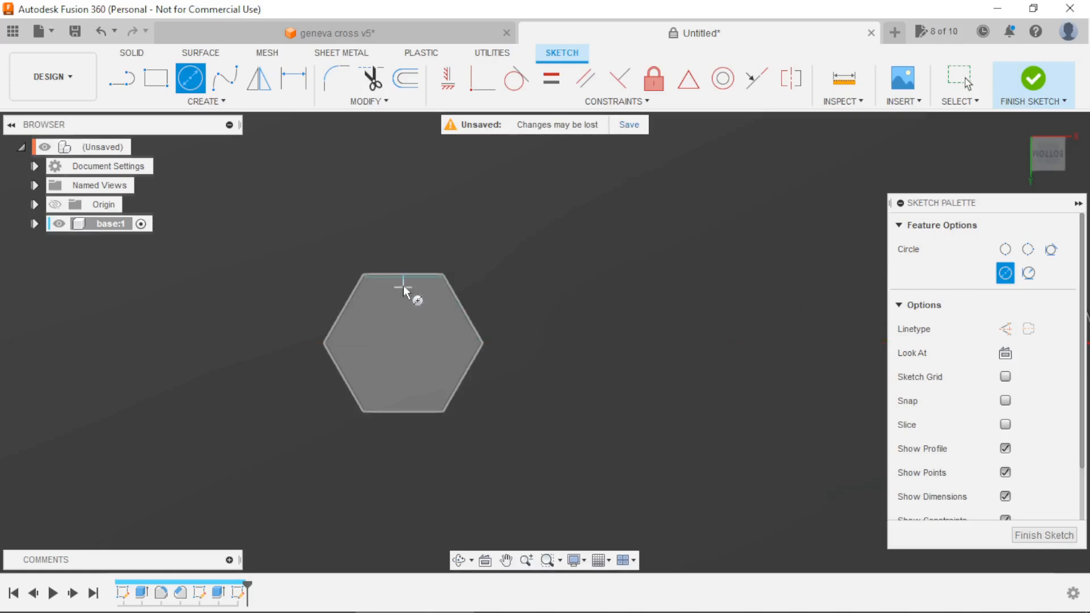
click(404, 342)
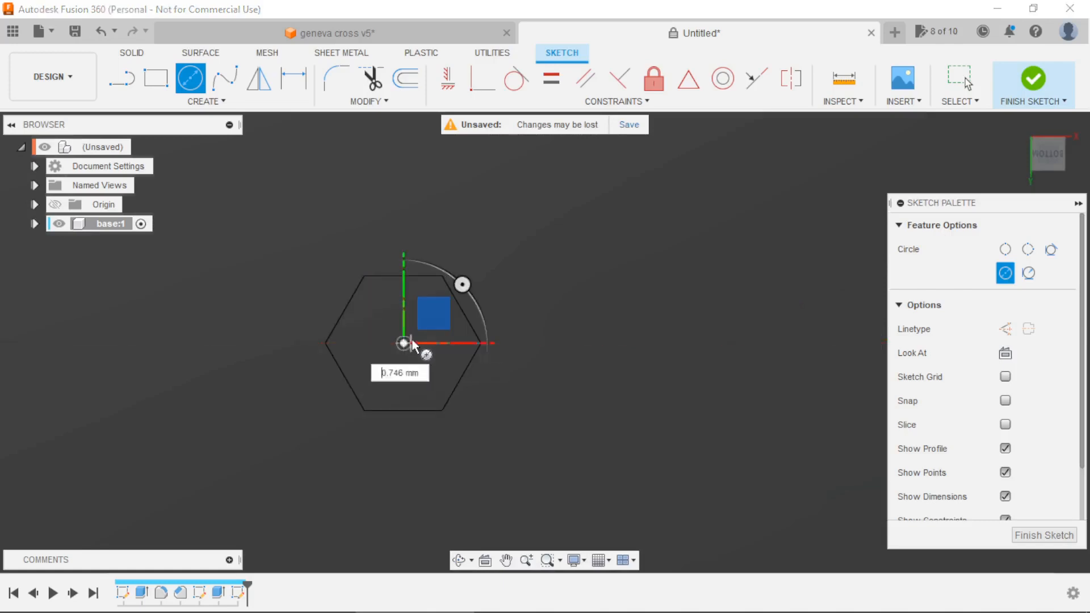
text(4)
key(Return)
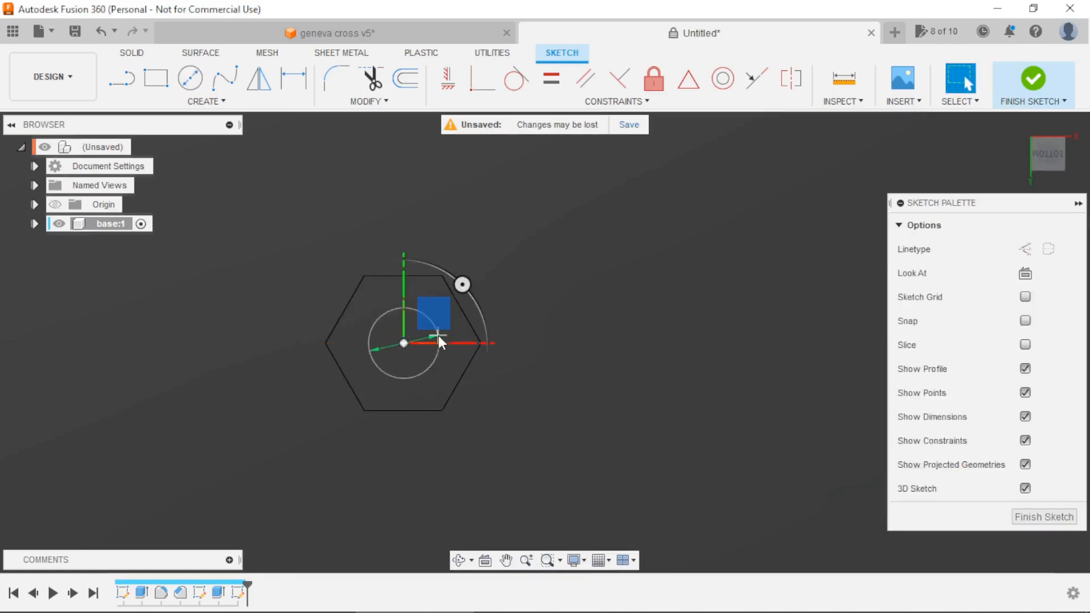
Align the circle's centre horizontally with the origin and dimension it 43.5 mm from the straight edge at the plate's rounded end.
scroll(442, 326, down, 3)
scroll(442, 326, up, 3)
scroll(291, 258, down, 4)
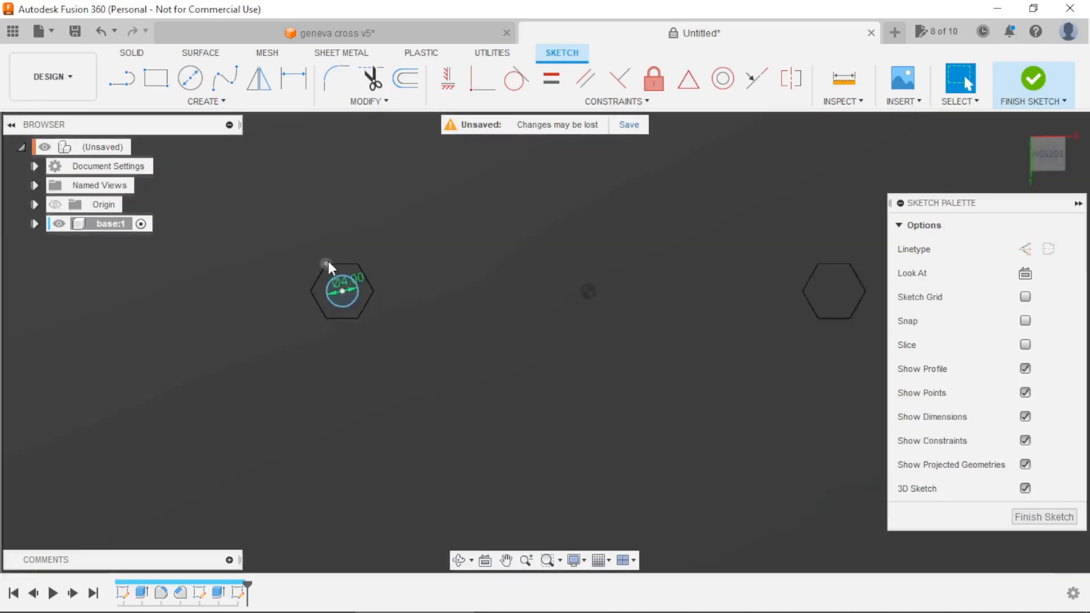
key(d)
click(343, 294)
scroll(343, 294, down, 2)
middle_drag(343, 294, 485, 349)
click(240, 334)
click(295, 247)
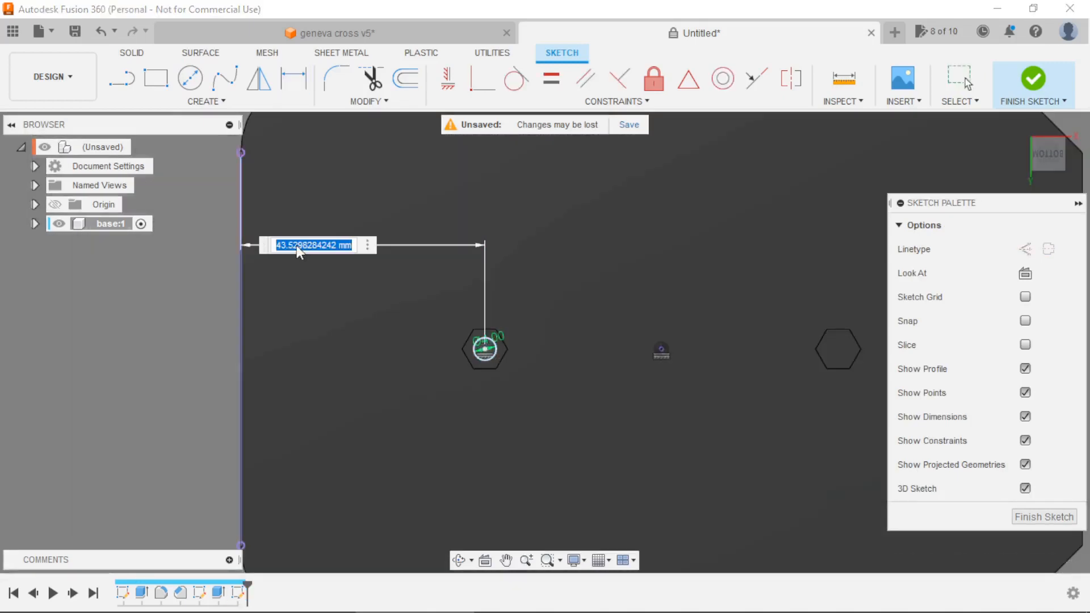
text(43,5)
key(Return)
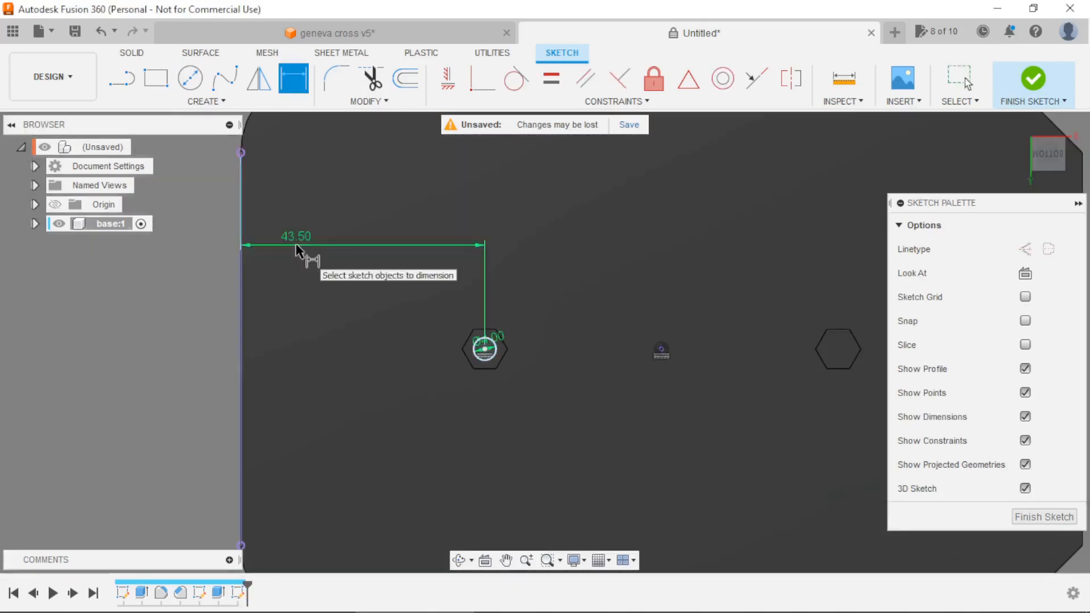
scroll(450, 334, up, 5)
key(Escape)
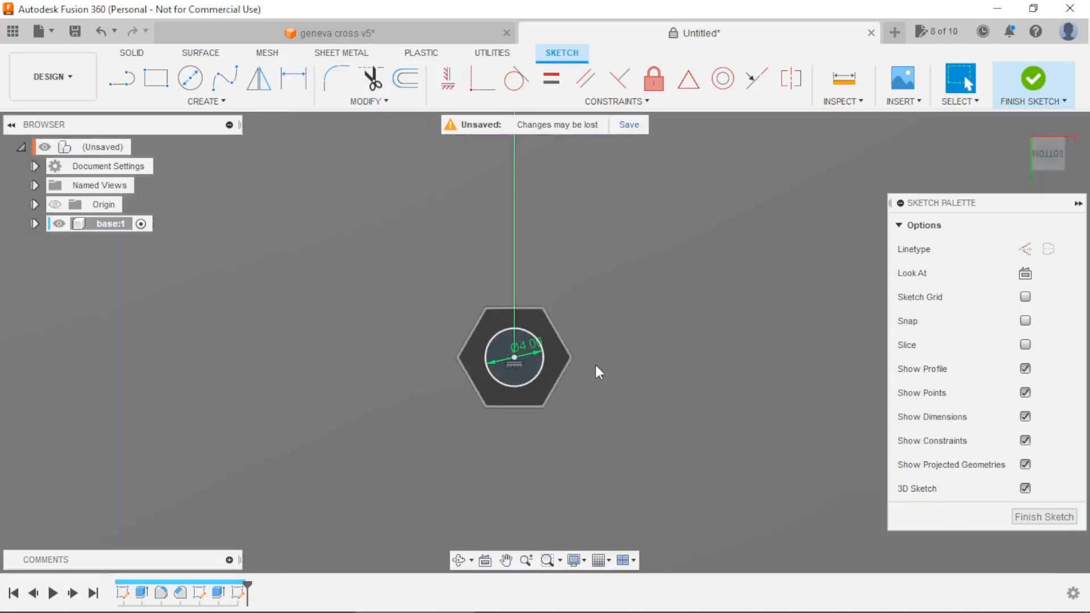
Turn off the 3D Sketch option for the underside circle sketch.
scroll(500, 335, down, 3)
scroll(451, 331, down, 5)
shift+middle_drag(562, 362, 635, 338)
scroll(635, 331, down, 2)
click(121, 79)
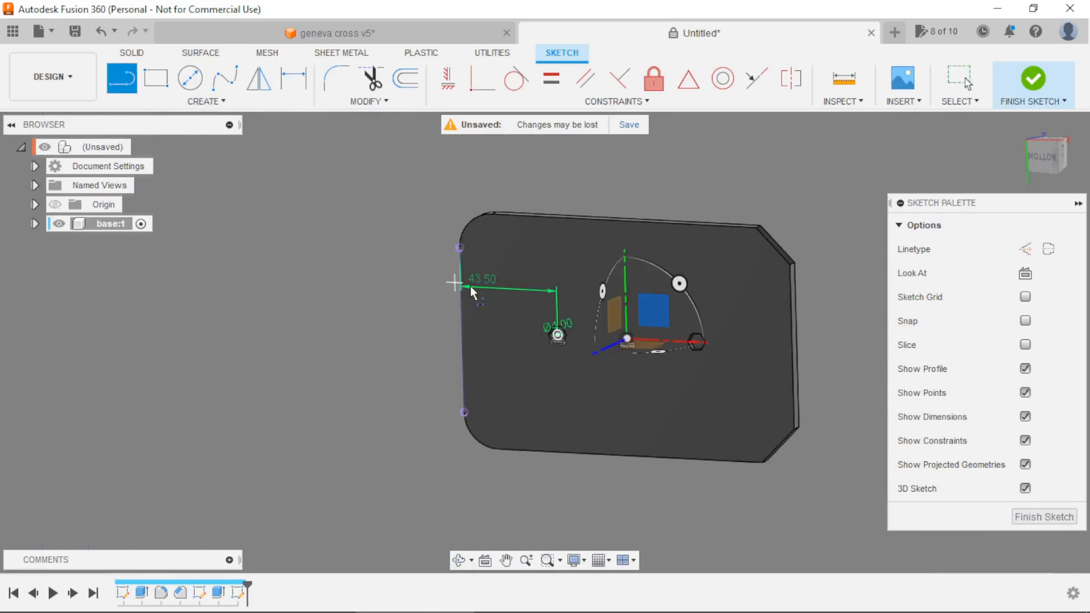
click(1026, 488)
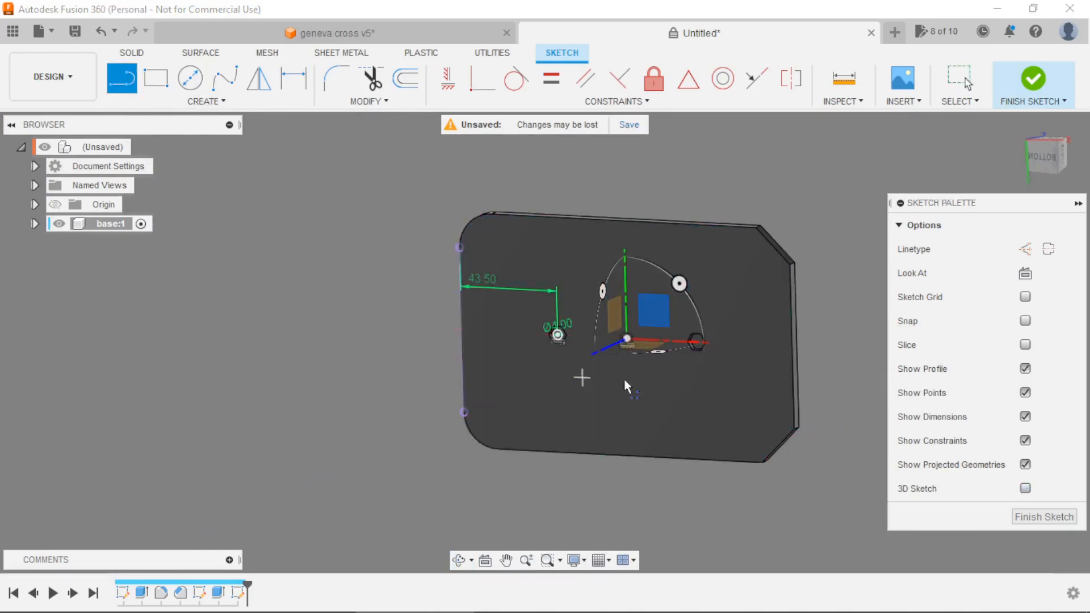
Draw a vertical construction line about 64 mm long from the origin past the plate's lower long edge.
click(1046, 163)
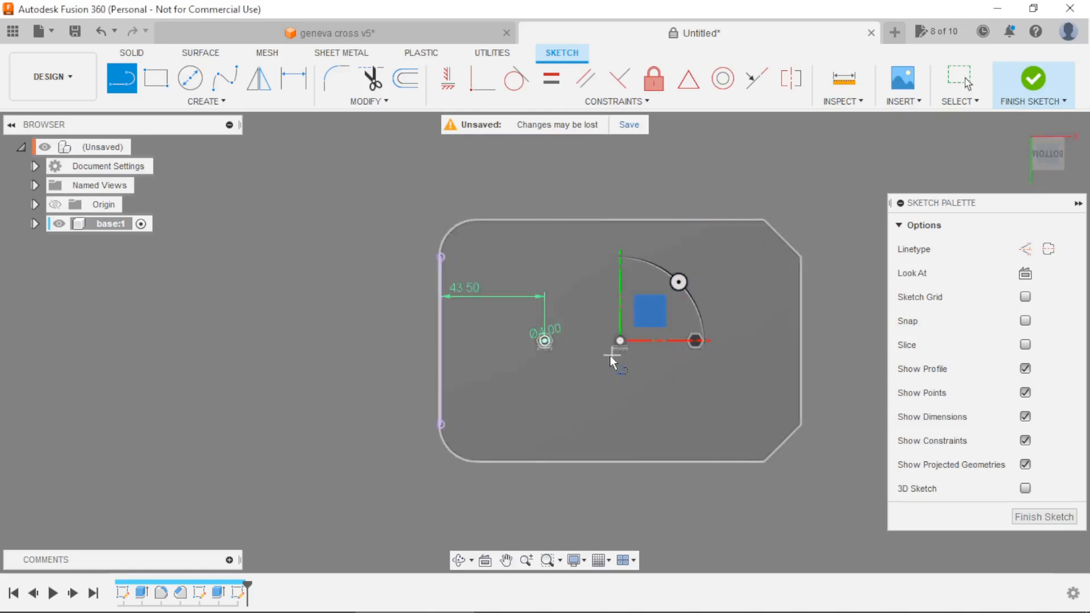
click(620, 340)
click(621, 493)
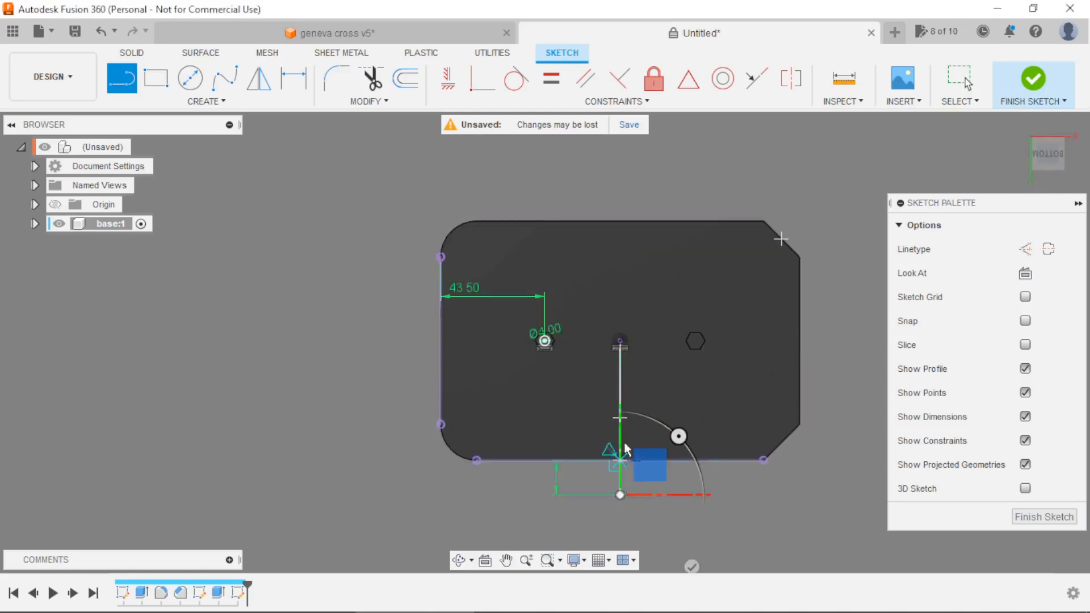
key(Escape)
click(621, 404)
click(1025, 249)
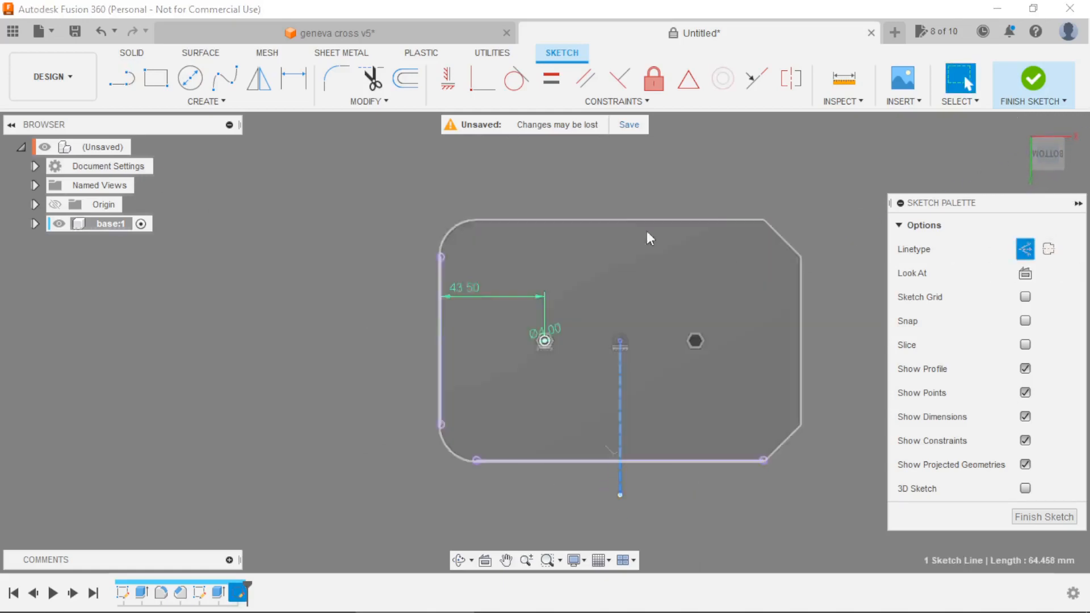
Mirror the 4 mm circle across the vertical construction line into the other hexagonal pocket.
click(191, 82)
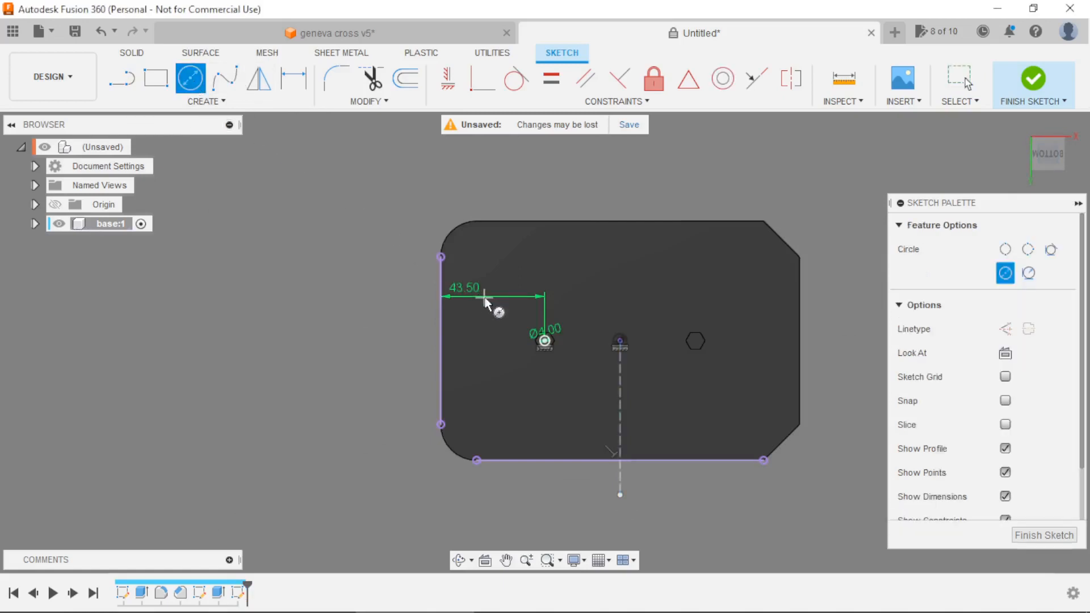
click(258, 78)
scroll(549, 347, up, 5)
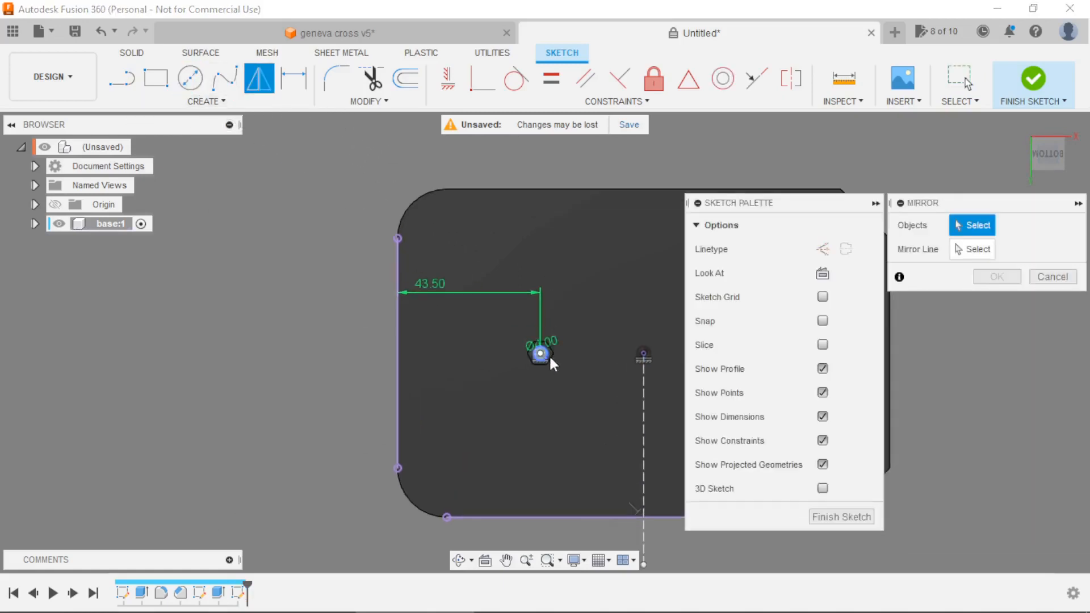
click(543, 356)
scroll(373, 349, down, 5)
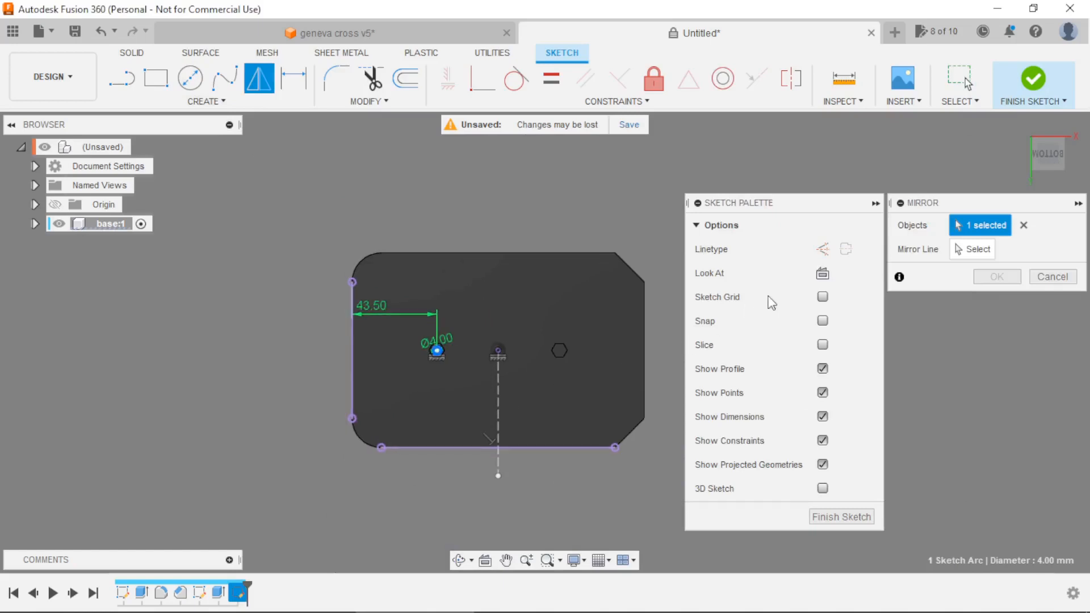
click(974, 252)
click(499, 401)
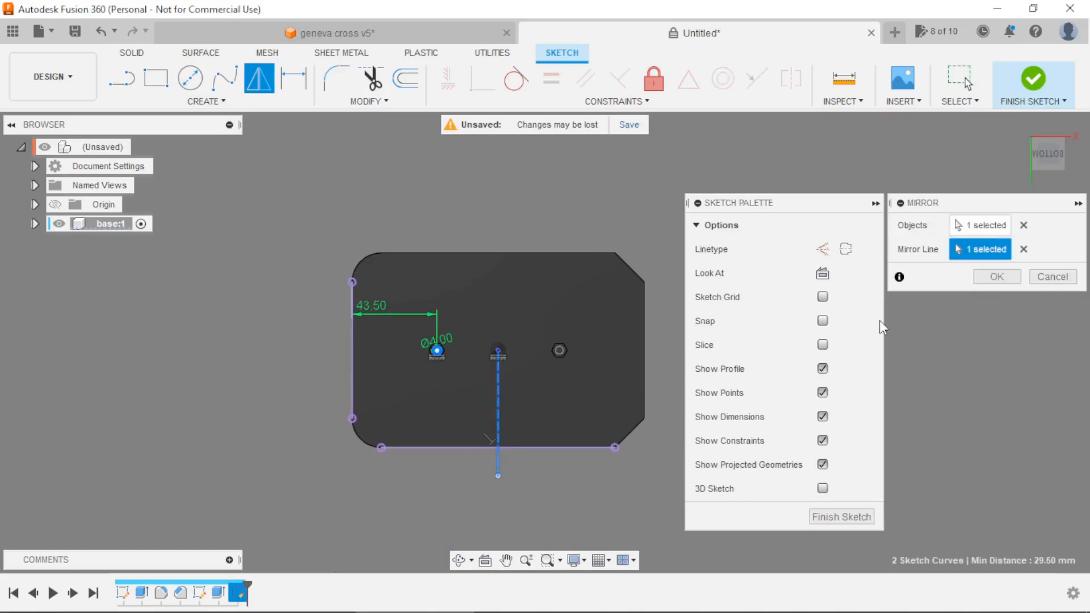
click(997, 277)
shift+middle_drag(761, 377, 705, 391)
scroll(472, 348, up, 3)
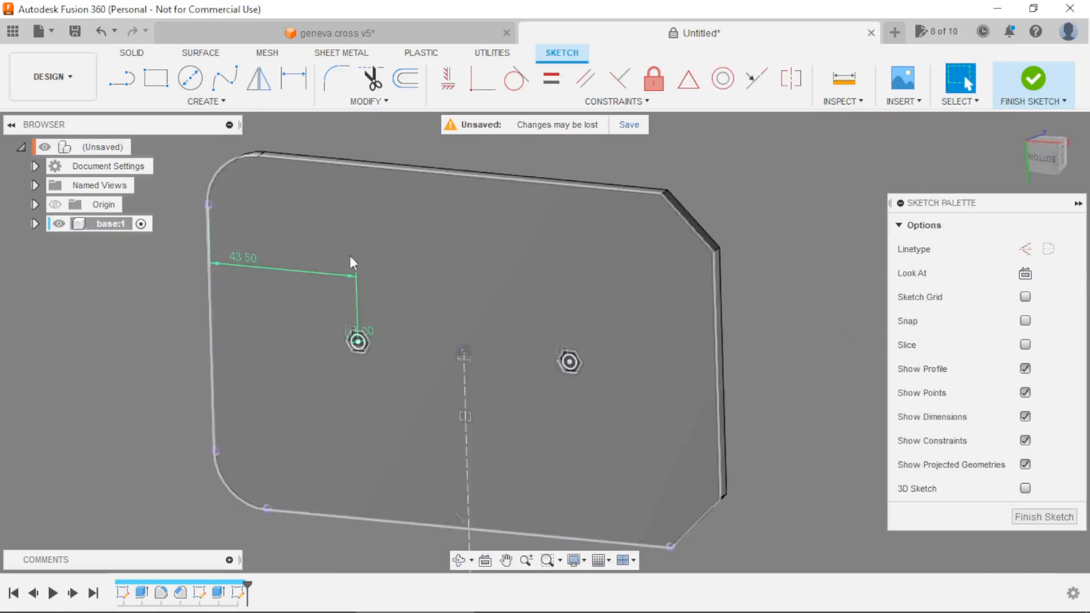
Finish the sketch and cut both 4 mm circles through the remaining plate thickness with Extrude.
click(1028, 87)
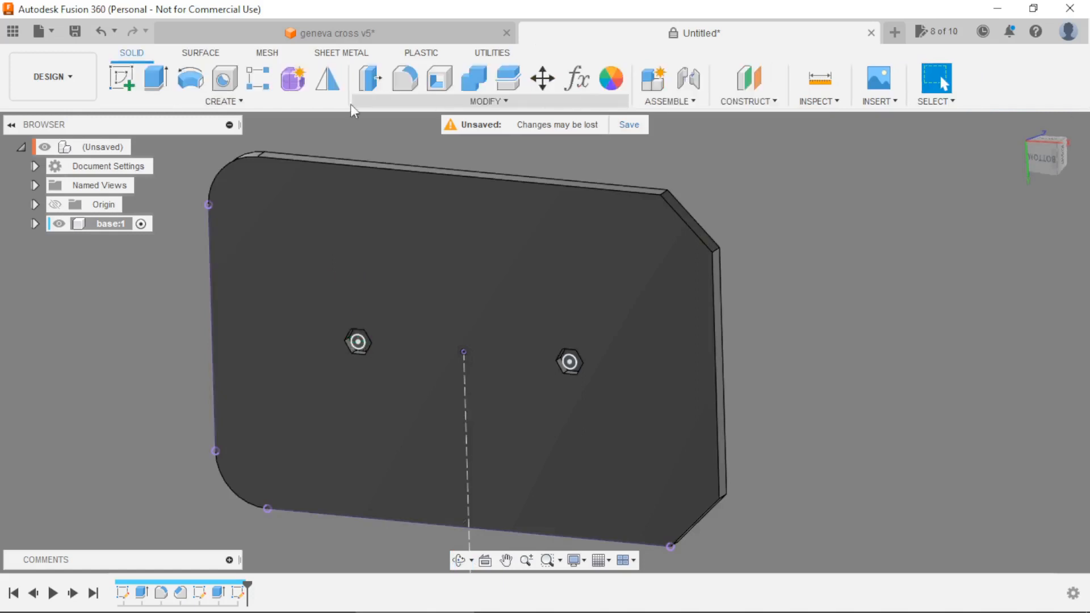
click(156, 78)
scroll(354, 339, up, 3)
click(352, 338)
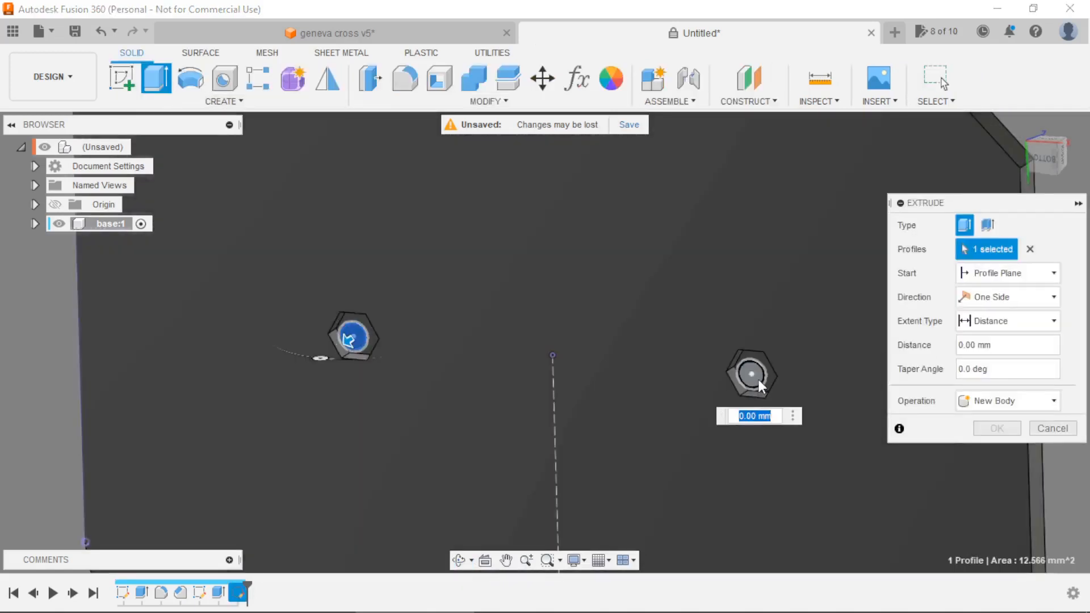
click(750, 374)
drag(748, 376, 832, 318)
click(996, 452)
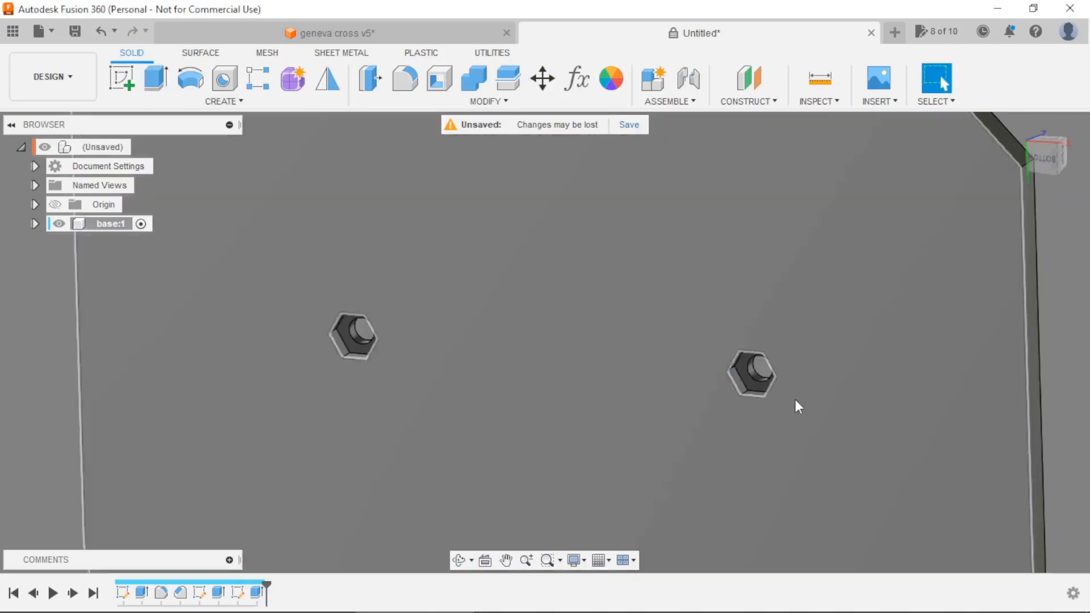
scroll(580, 348, down, 6)
shift+middle_drag(810, 316, 725, 450)
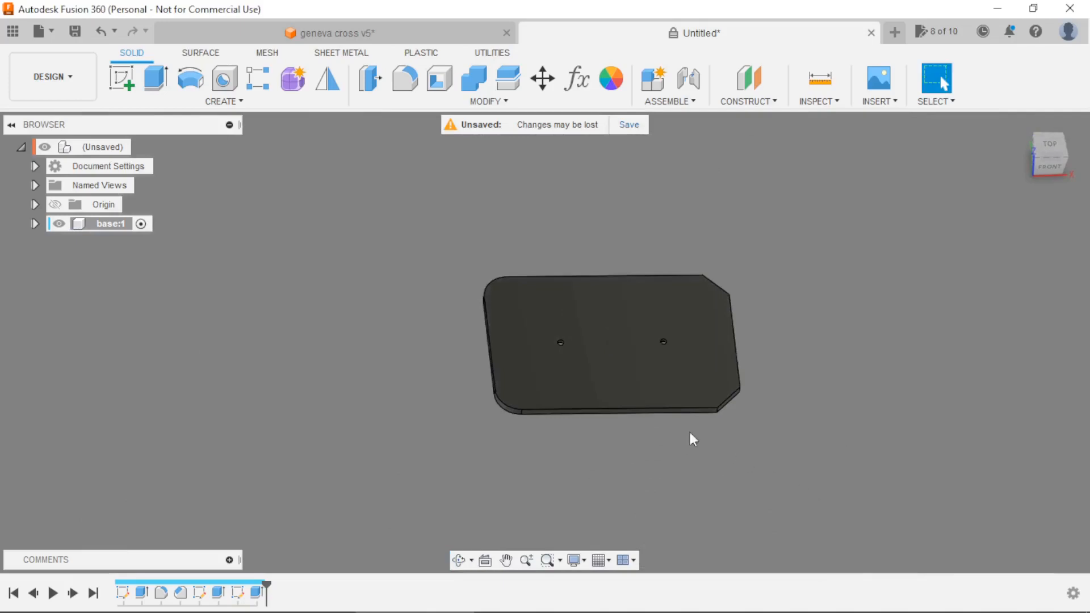
scroll(453, 403, up, 3)
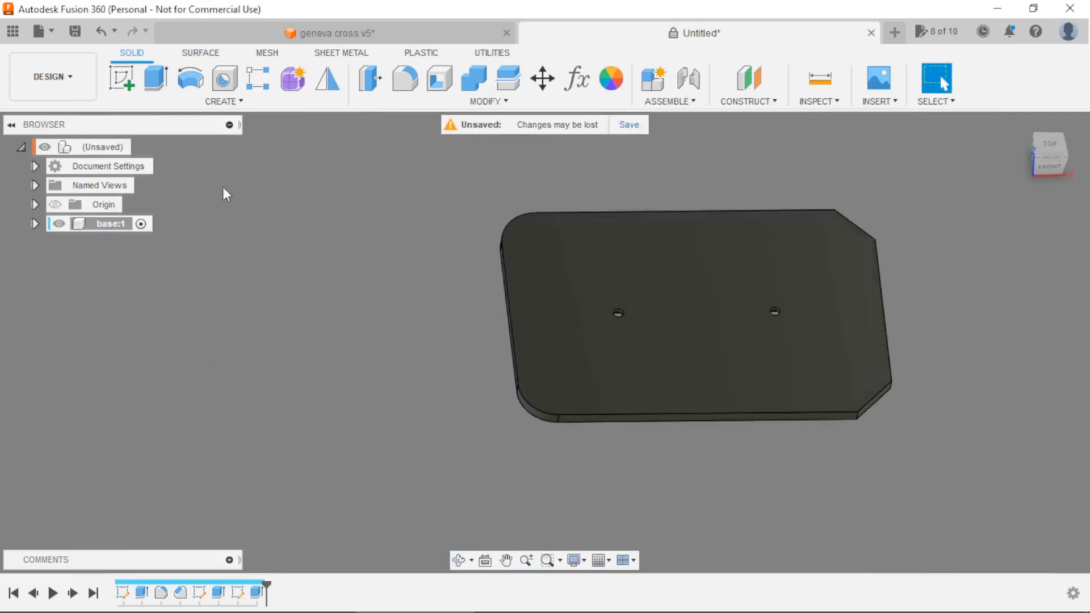
key(alt+Tab)
Activate the top-level assembly and create a new internal standard component named handle.
click(142, 147)
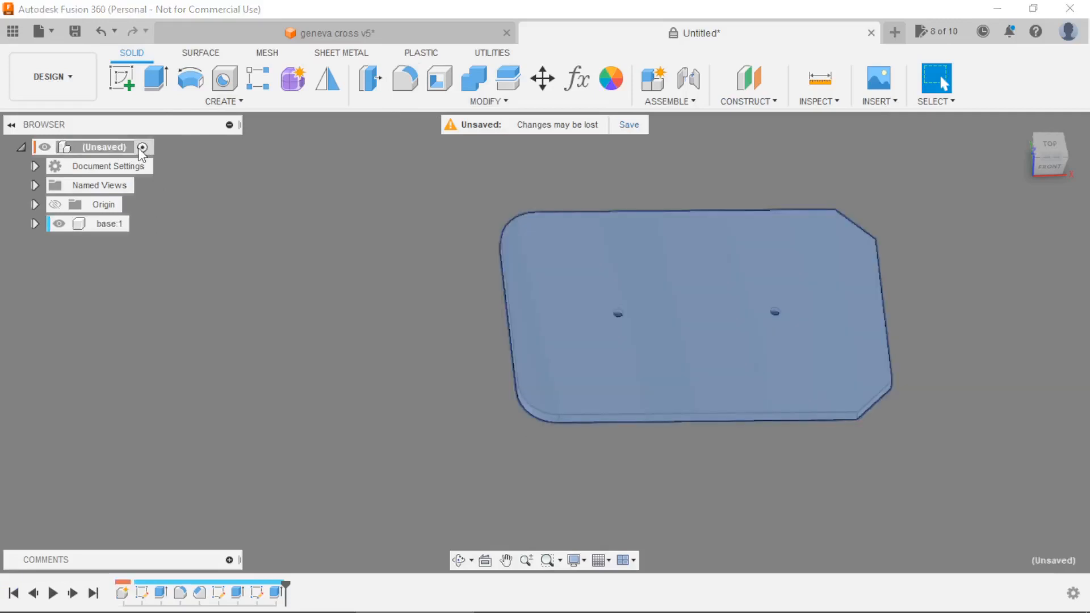
click(654, 91)
drag(907, 296, 804, 302)
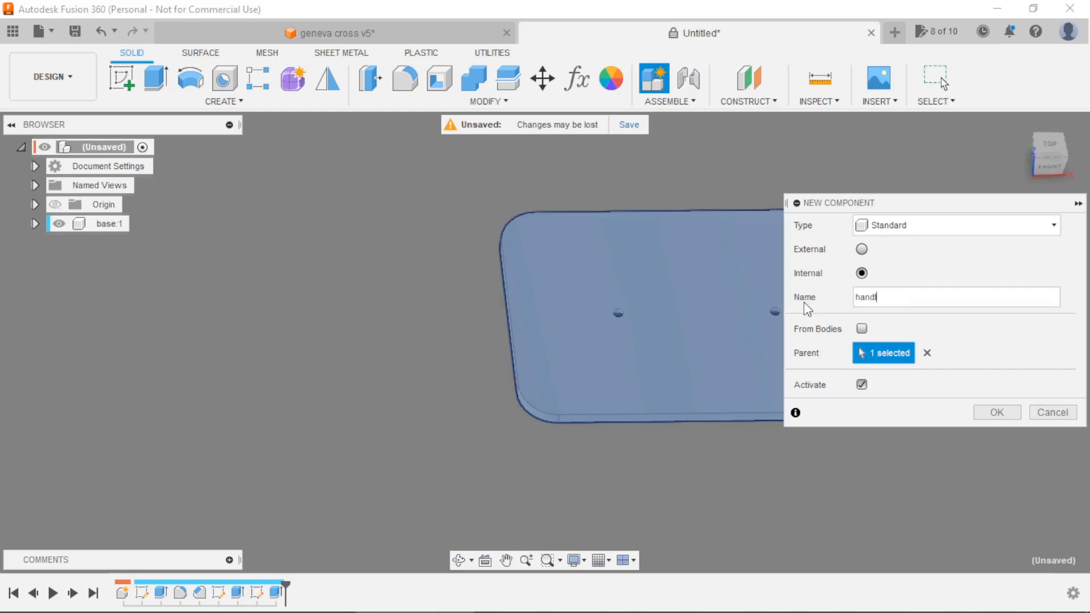
key(Return)
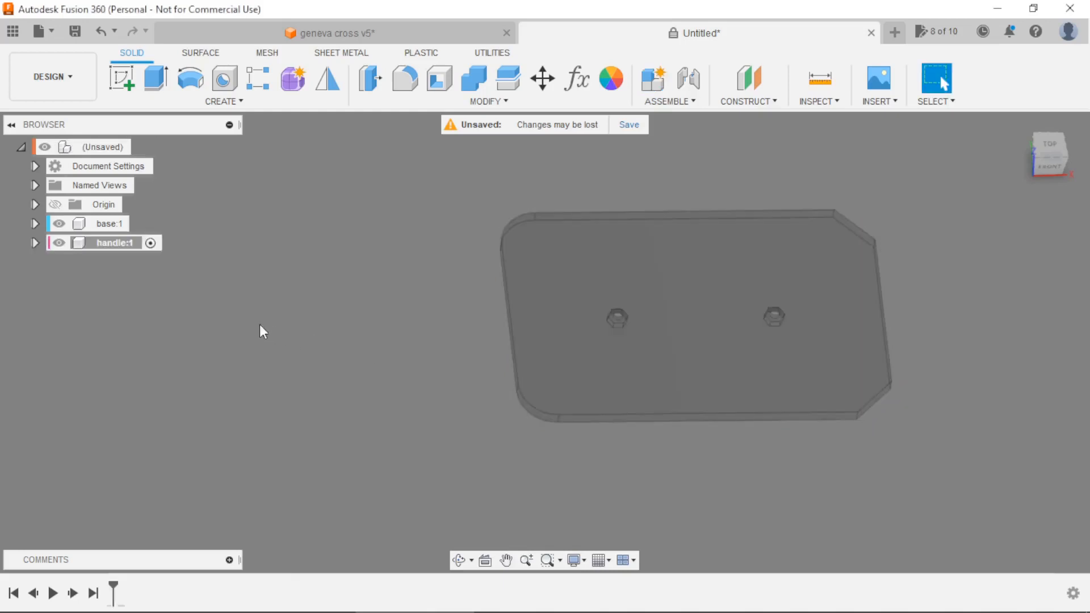
Start a sketch on the base plate's top face and check the handle dimensions in handle.pdf.
shift+middle_drag(344, 306, 437, 306)
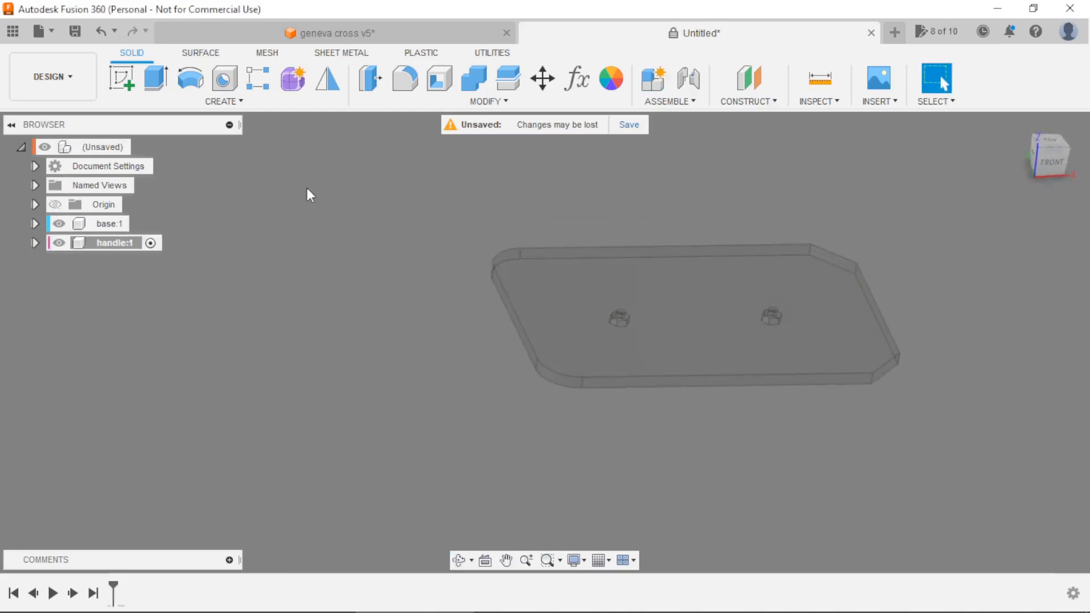
click(121, 76)
click(547, 299)
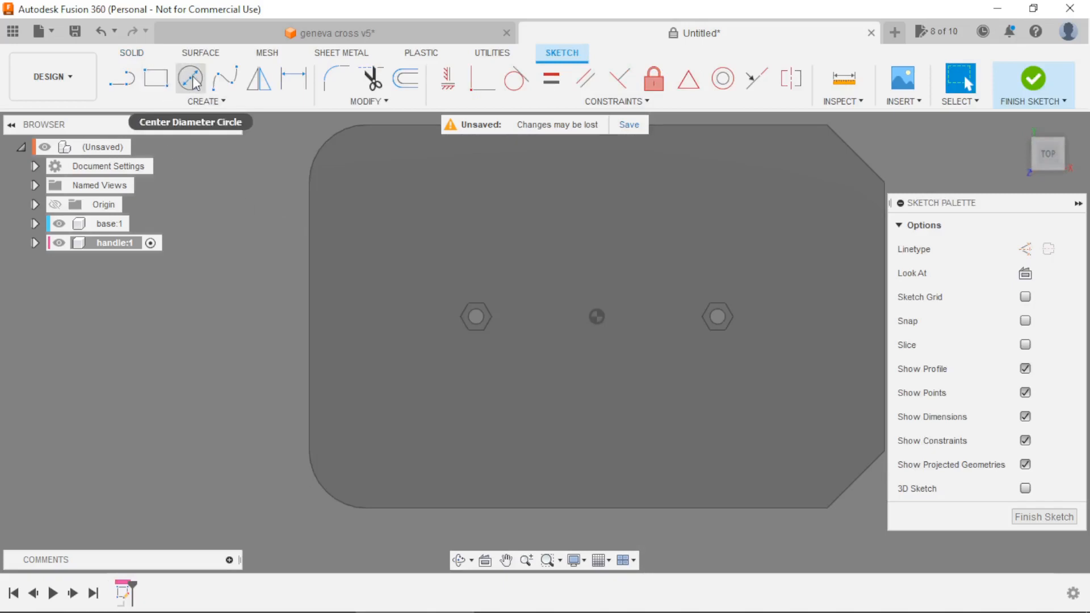
click(190, 79)
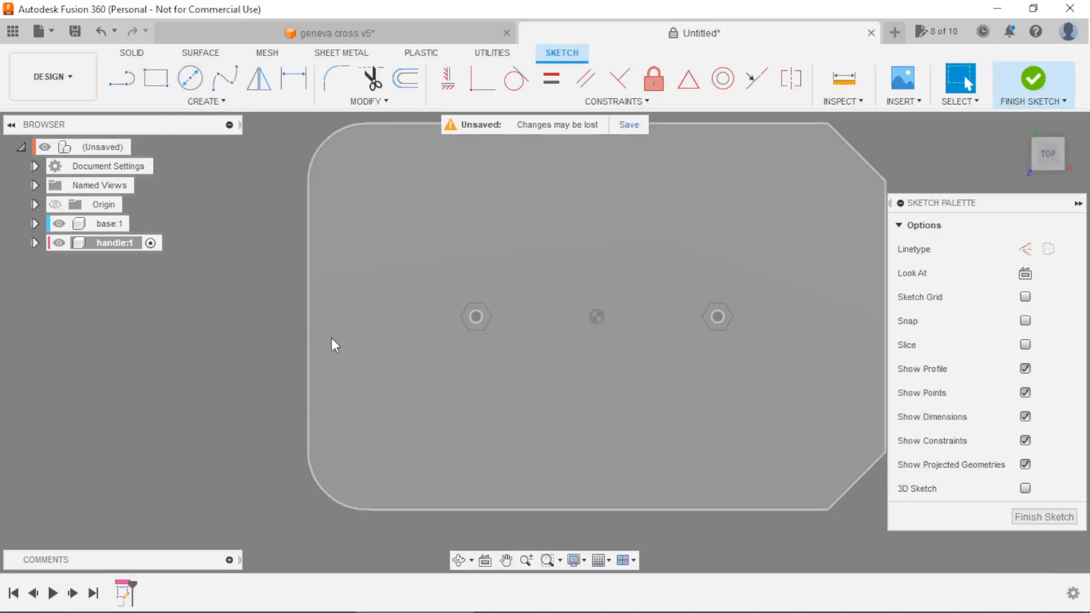
key(alt+Tab)
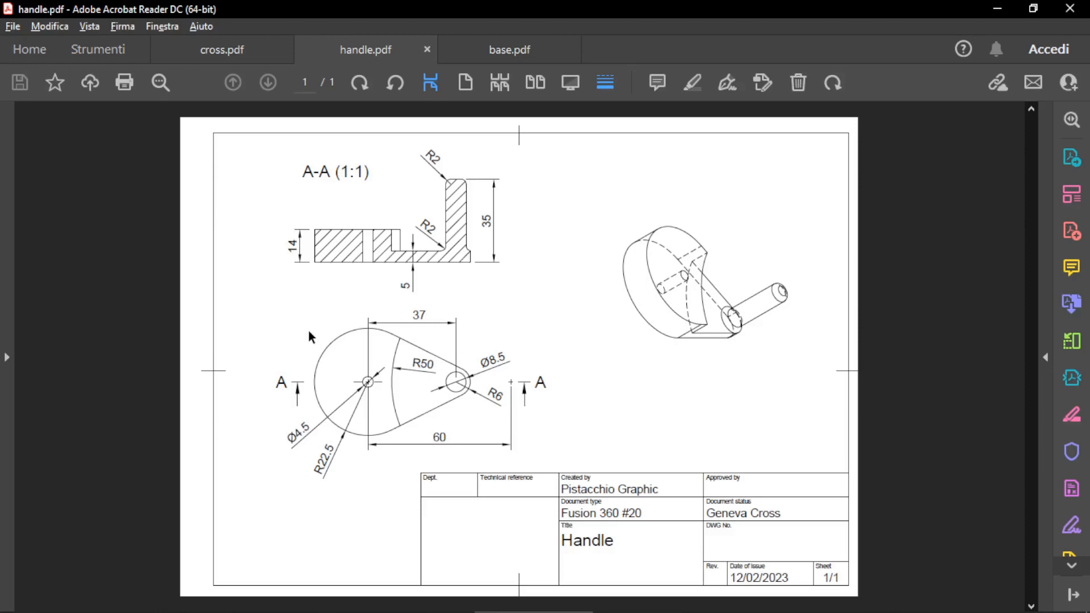
key(alt+Tab)
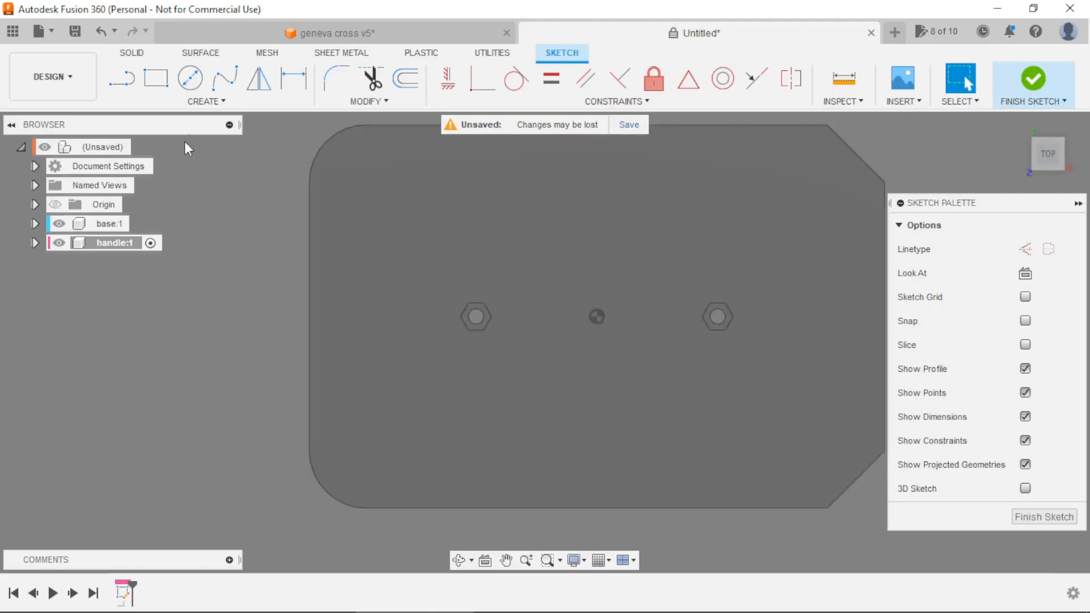
Draw a circle with a diameter of 22,5*2 mm centred on the plate's hole nearer the rounded corners.
click(192, 82)
scroll(471, 329, up, 3)
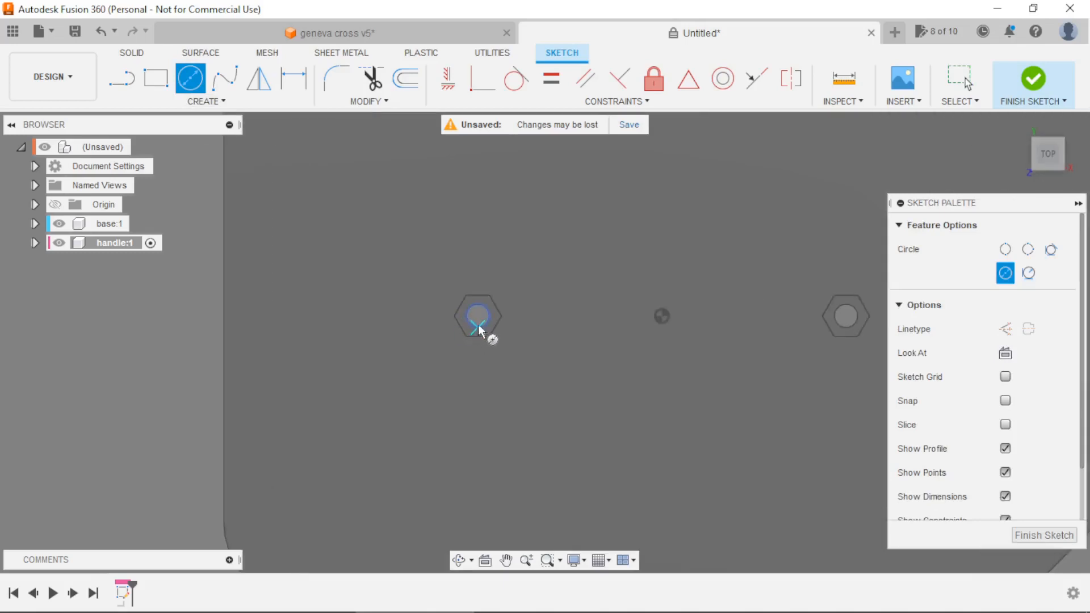
click(477, 316)
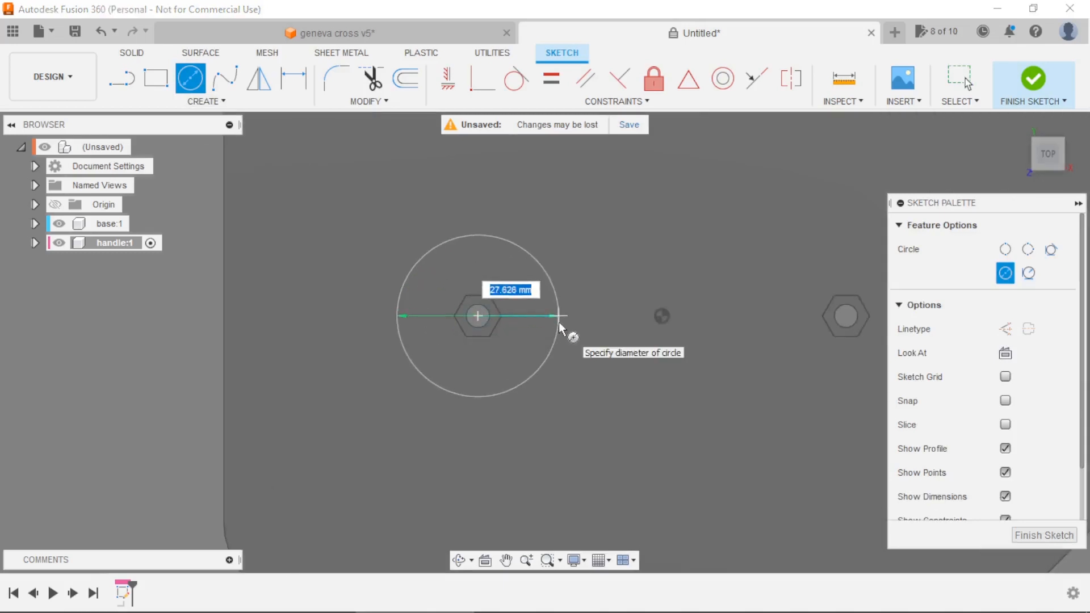
text(22,5*2)
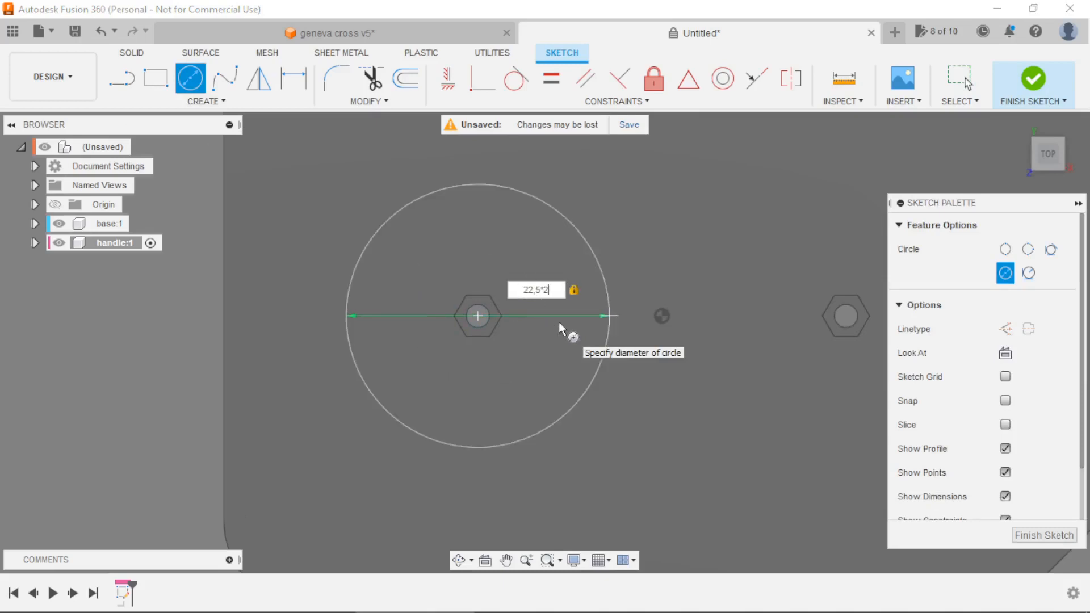
key(Return)
scroll(558, 322, down, 3)
scroll(550, 307, up, 2)
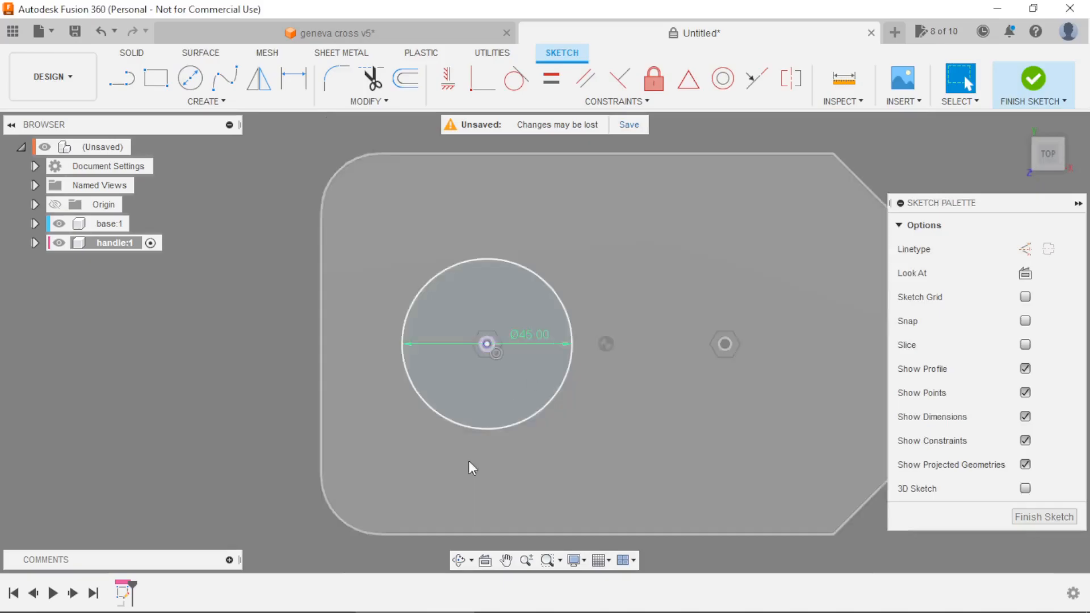
Consult handle.pdf and draw a 12 mm circle between the plate's two holes, level with the large circle's centre.
key(alt+Tab)
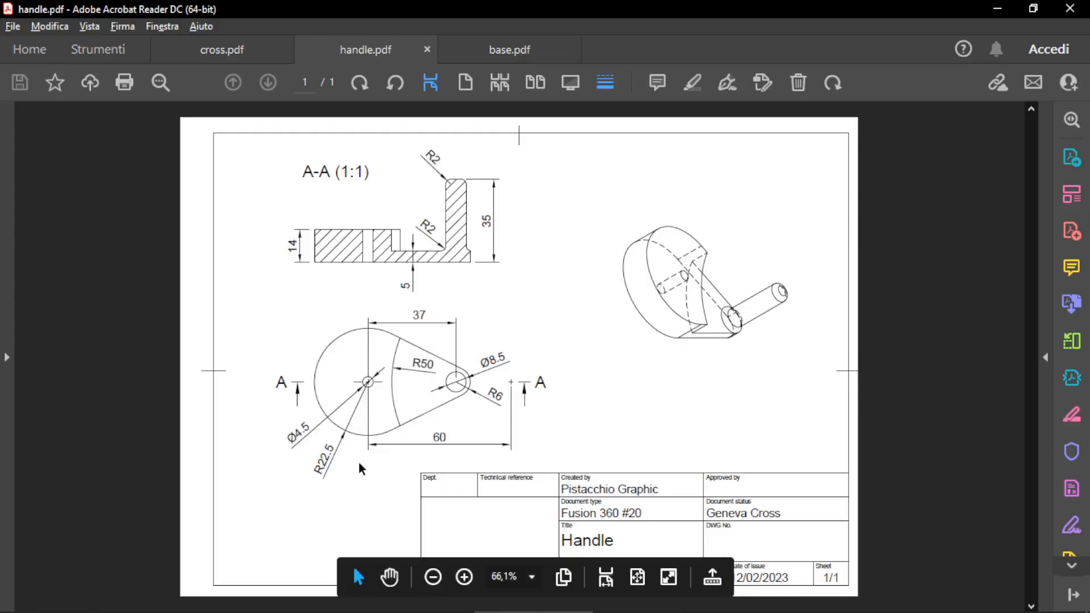
key(alt+Tab)
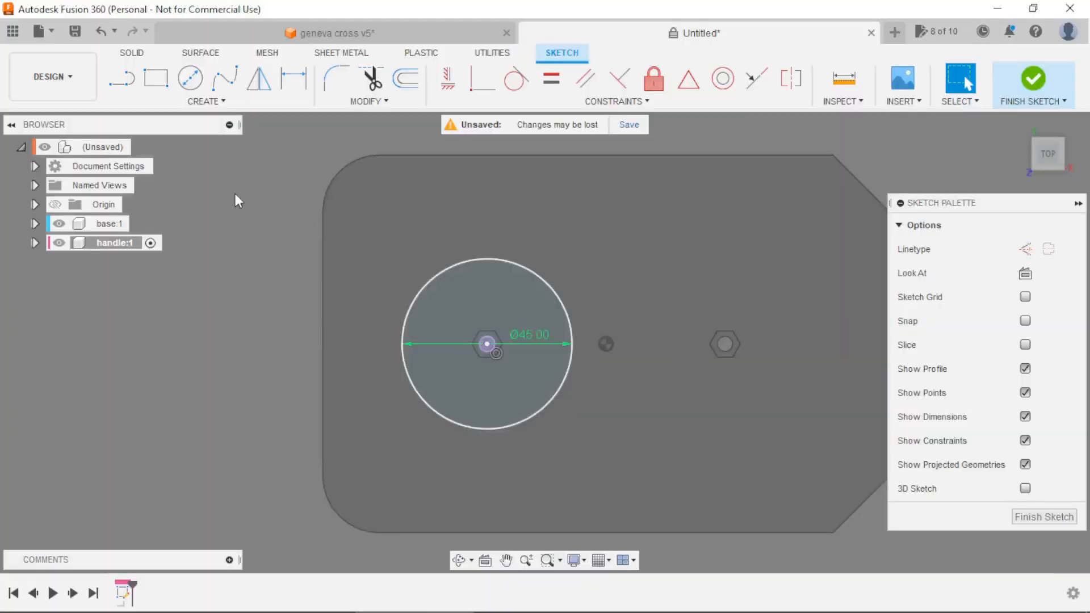
click(188, 83)
scroll(529, 383, up, 2)
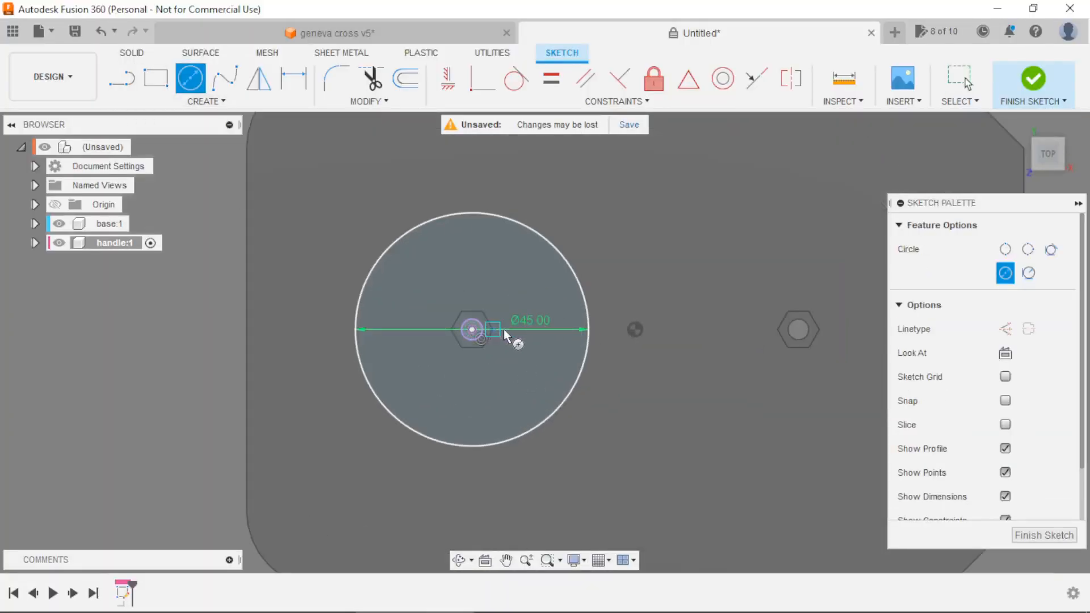
click(665, 329)
text(12)
key(Return)
key(Escape)
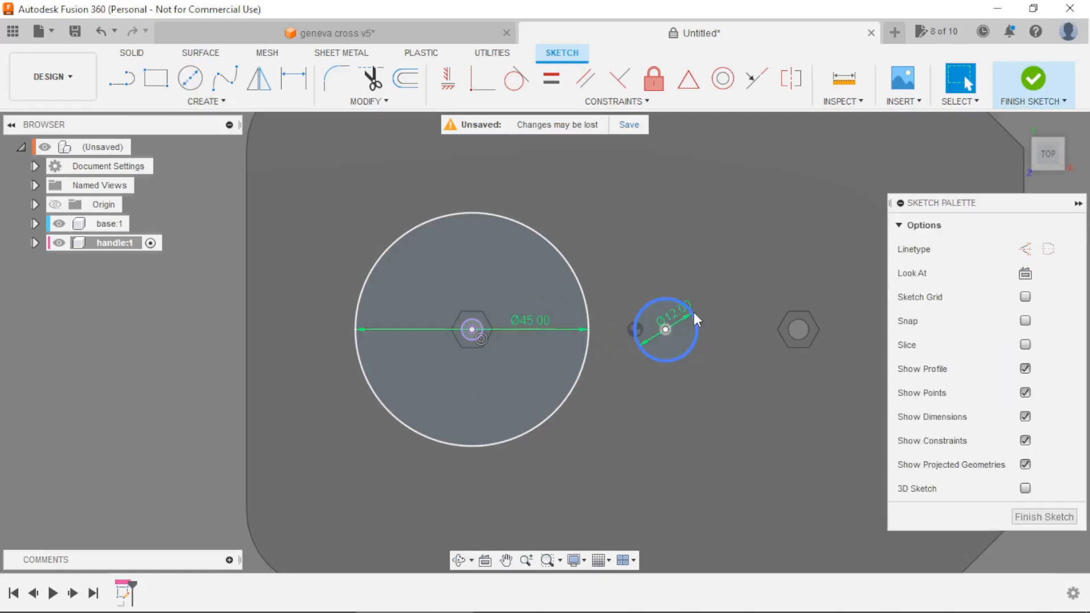
Recheck handle.pdf and align the centres of the 12 mm and 45 mm circles with a Horizontal constraint.
key(alt+Tab)
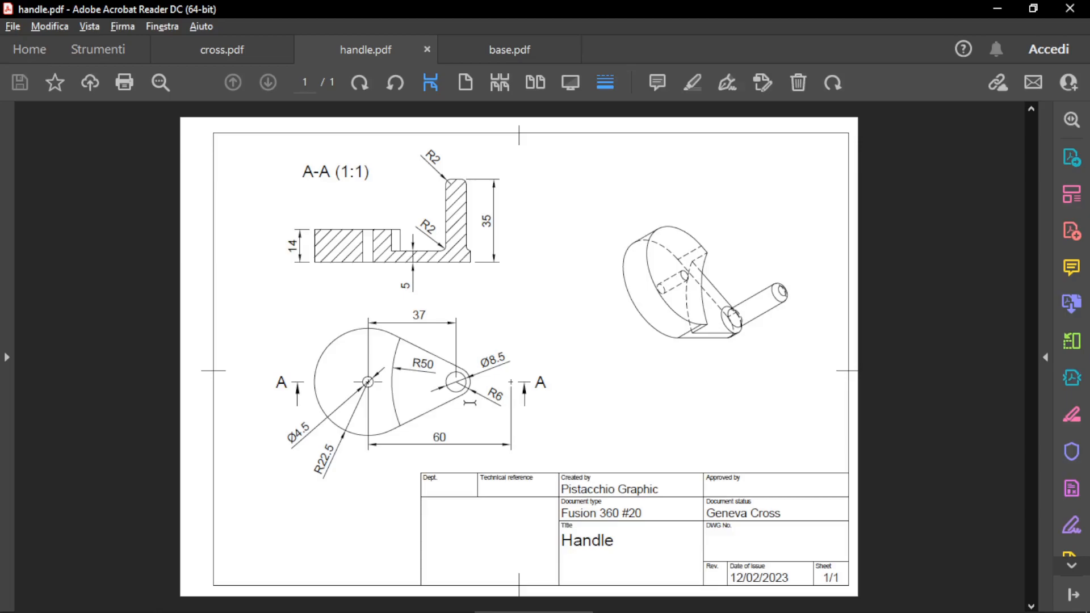
key(alt+Tab)
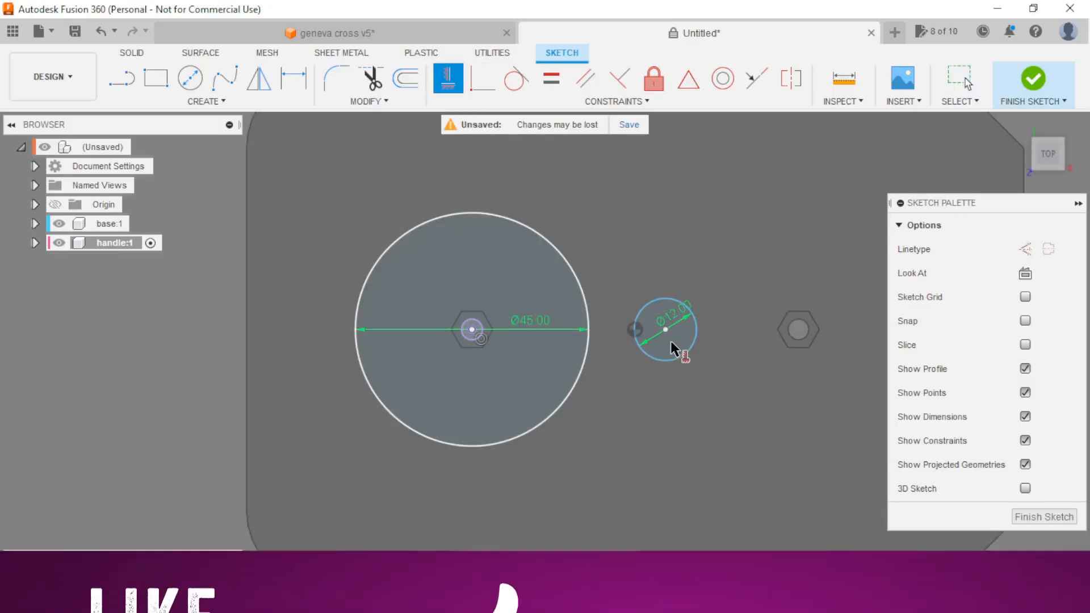
click(665, 329)
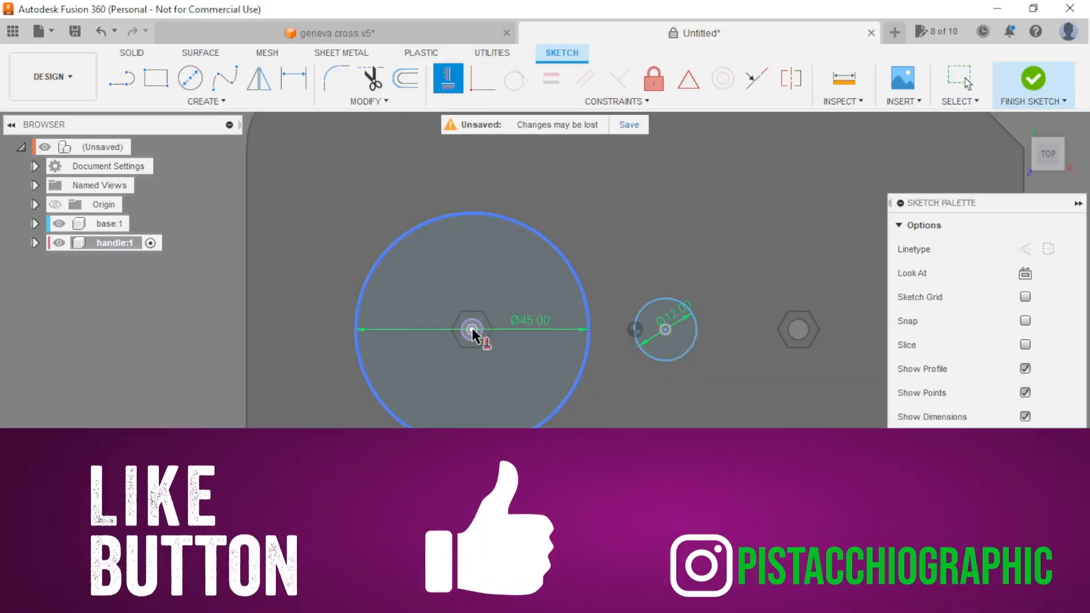
click(472, 329)
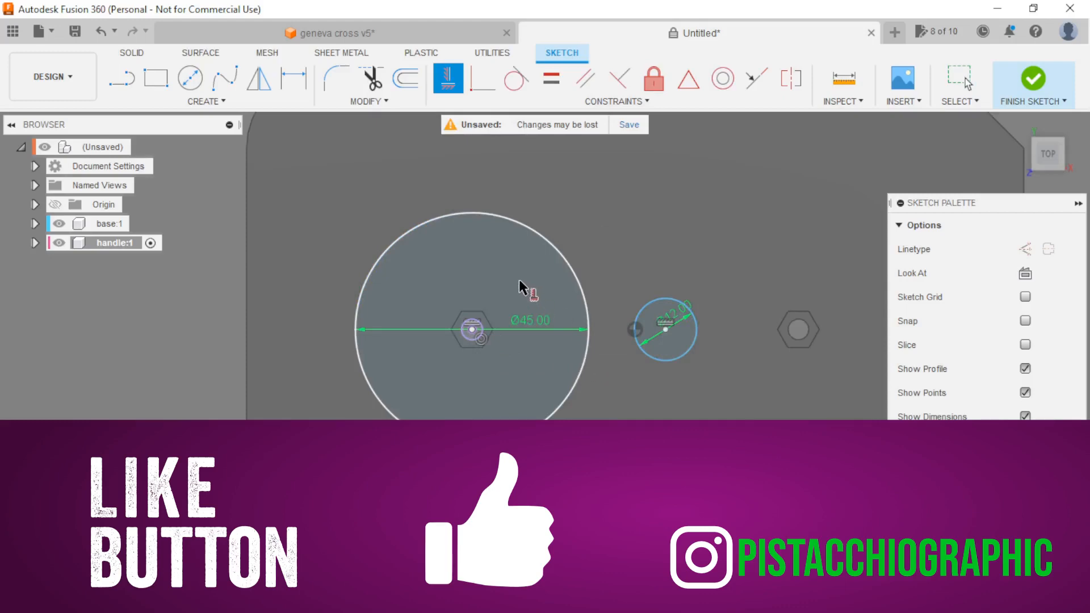
Dimension the horizontal distance between the two circle centres to 37 mm.
key(d)
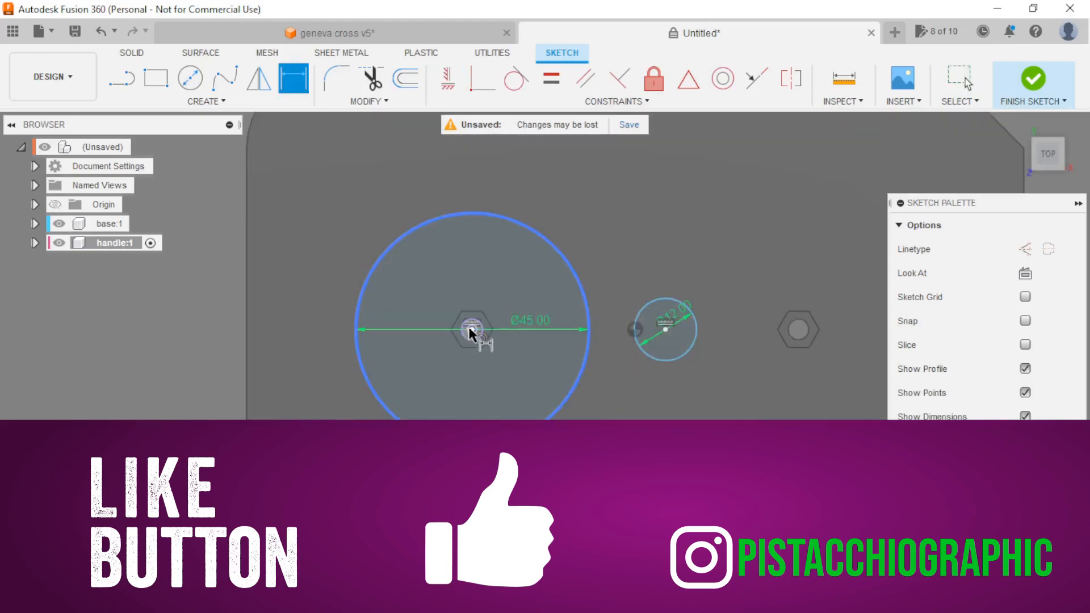
click(471, 329)
click(665, 330)
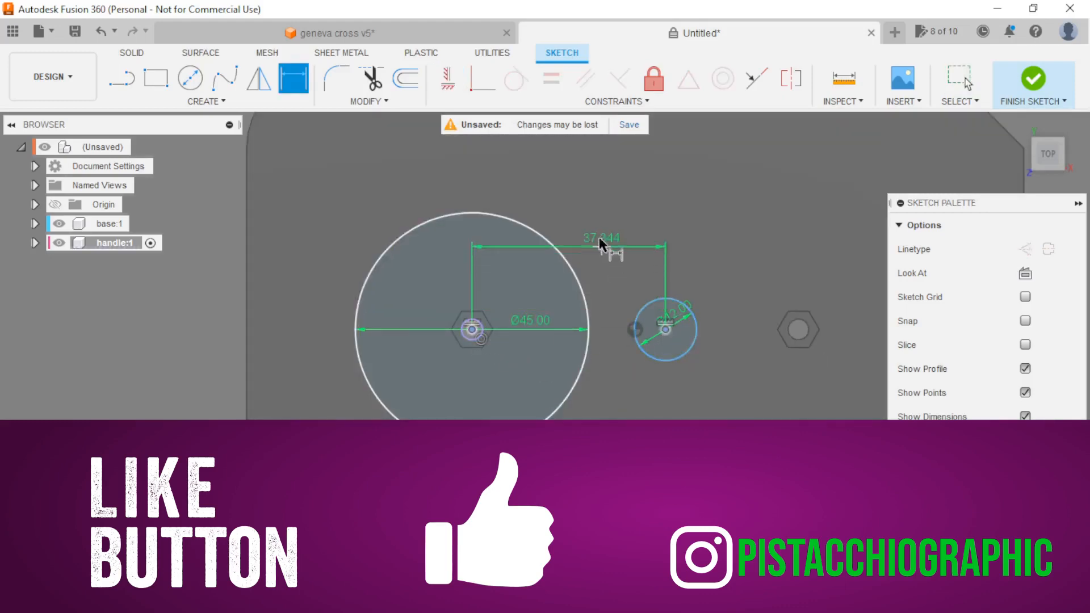
click(588, 184)
text(37)
key(Return)
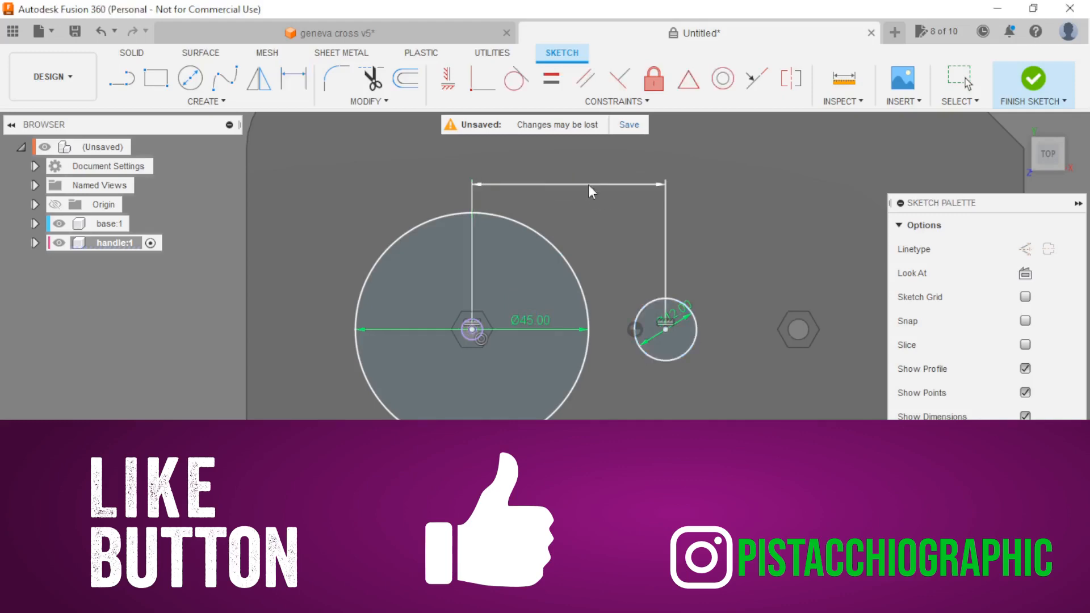
scroll(561, 378, down, 3)
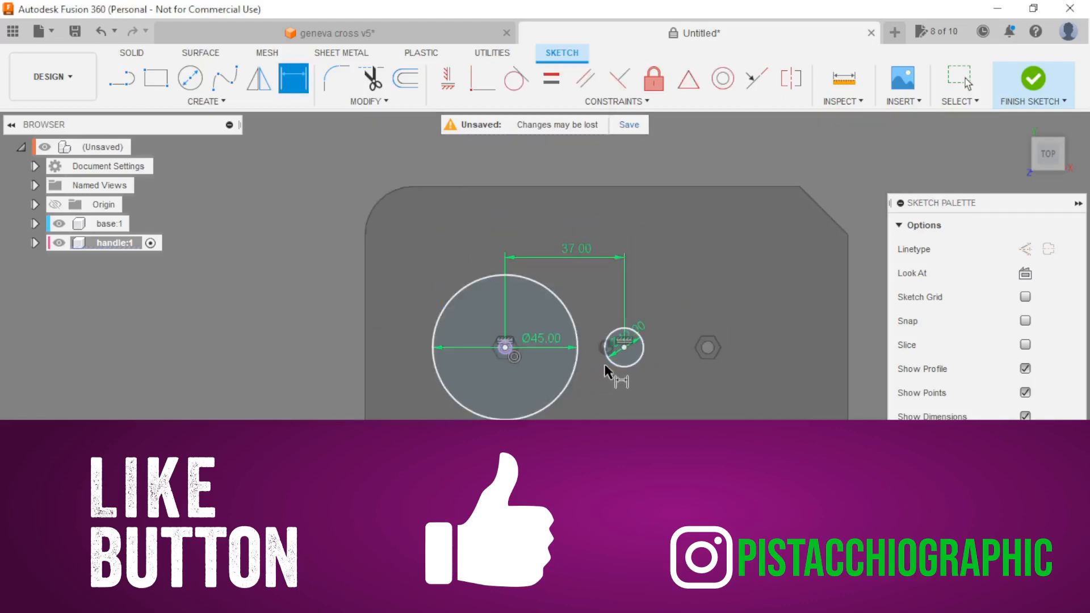
scroll(661, 307, up, 2)
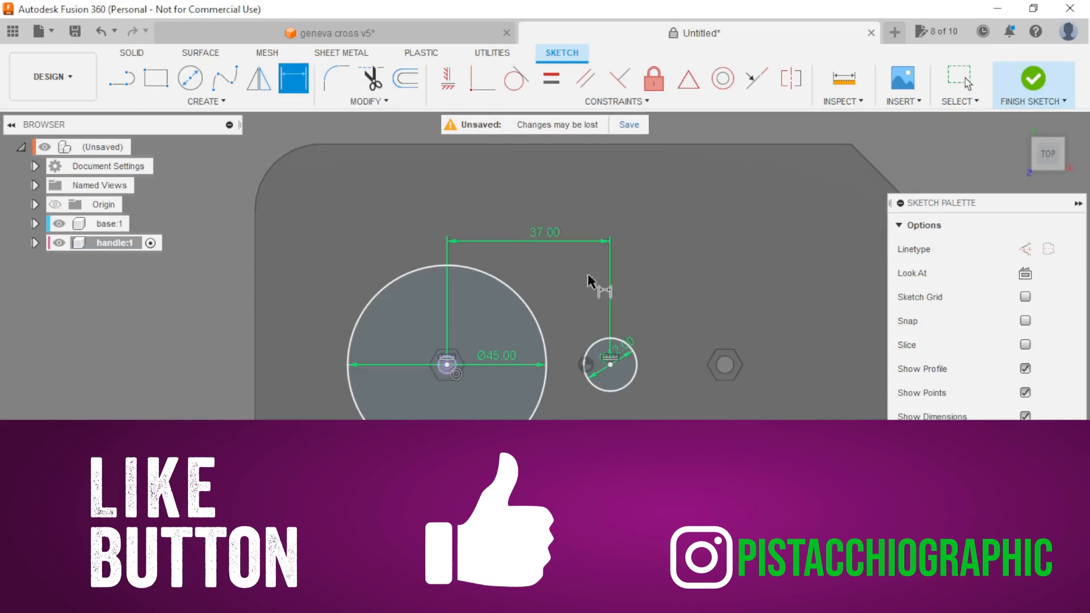
Draw two separate slanted lines, one above and one below the circles, converging past the 12 mm circle.
click(122, 79)
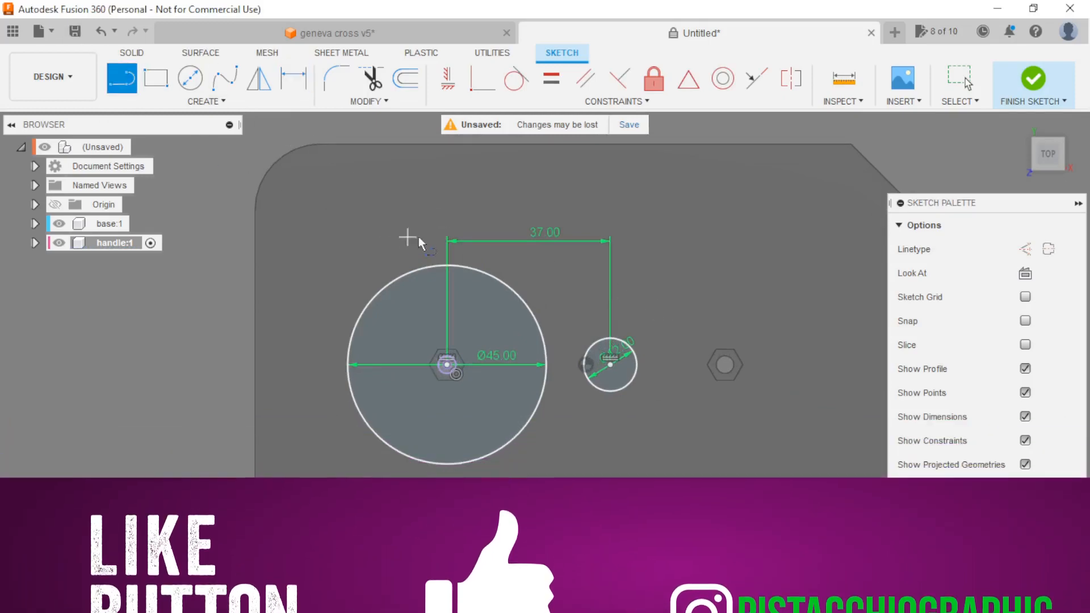
click(404, 219)
click(673, 358)
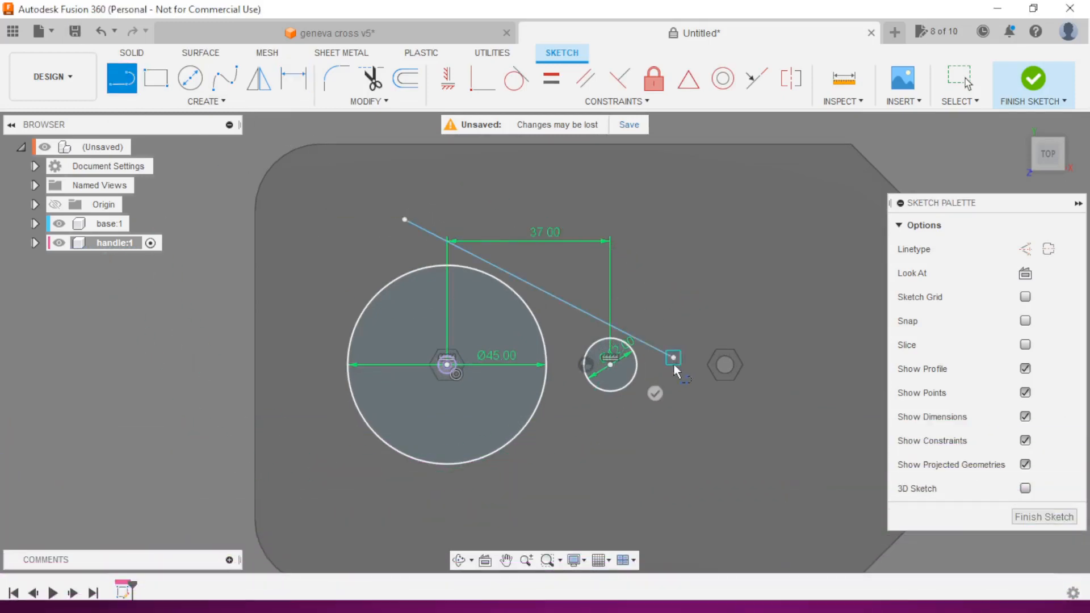
key(Escape)
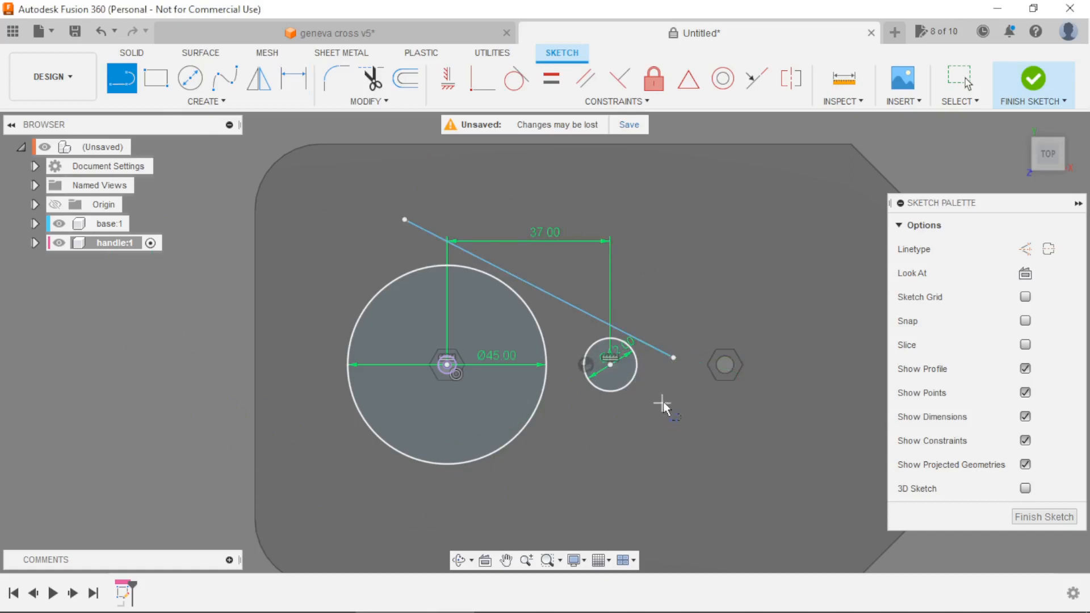
click(393, 508)
key(Escape)
key(Escape)
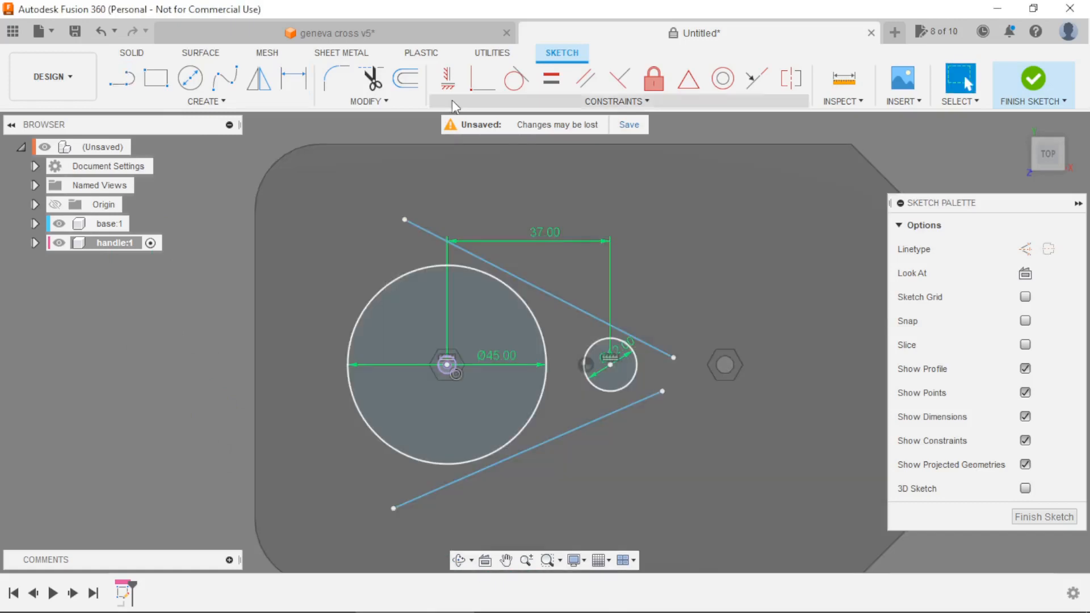
Make the upper slanted line tangent to both the 45 mm and the 12 mm circle.
click(515, 78)
click(516, 276)
click(516, 301)
scroll(613, 337, up, 3)
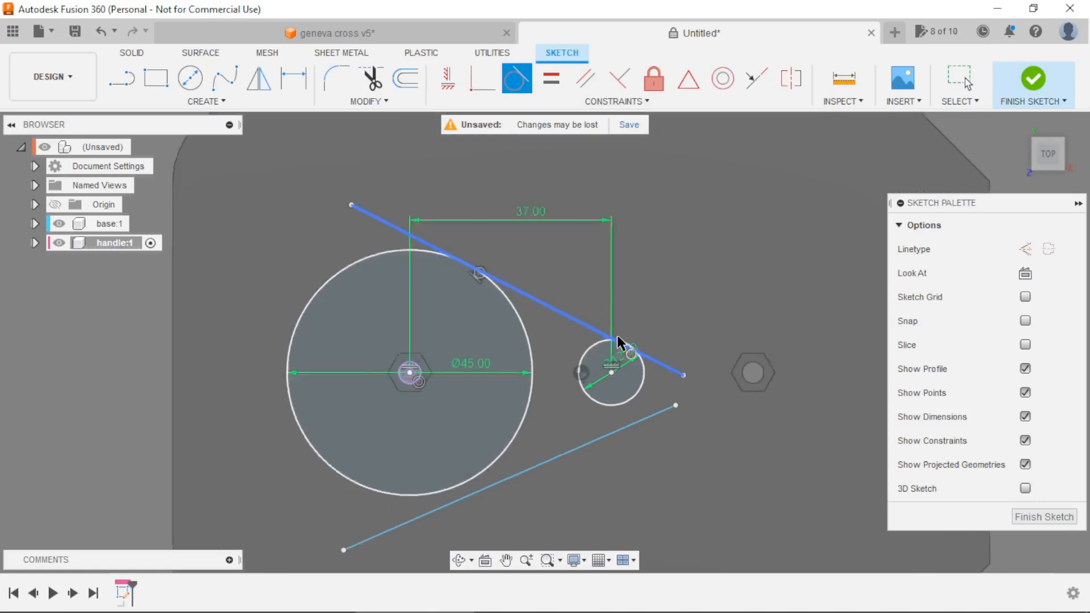
click(652, 370)
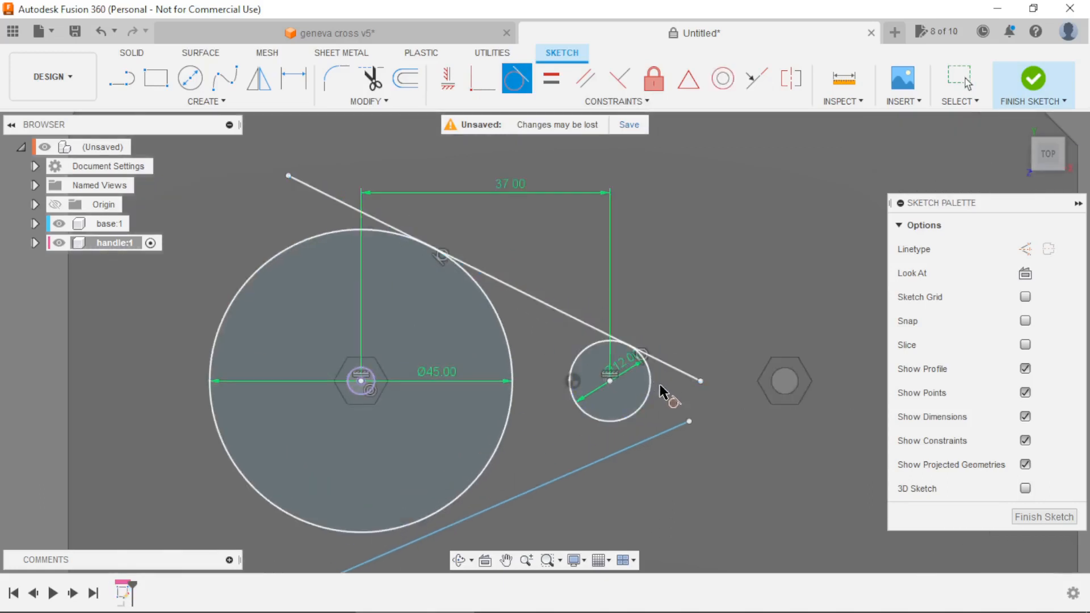
Make the lower slanted line tangent to both the 12 mm and the 45 mm circle.
click(659, 434)
click(638, 419)
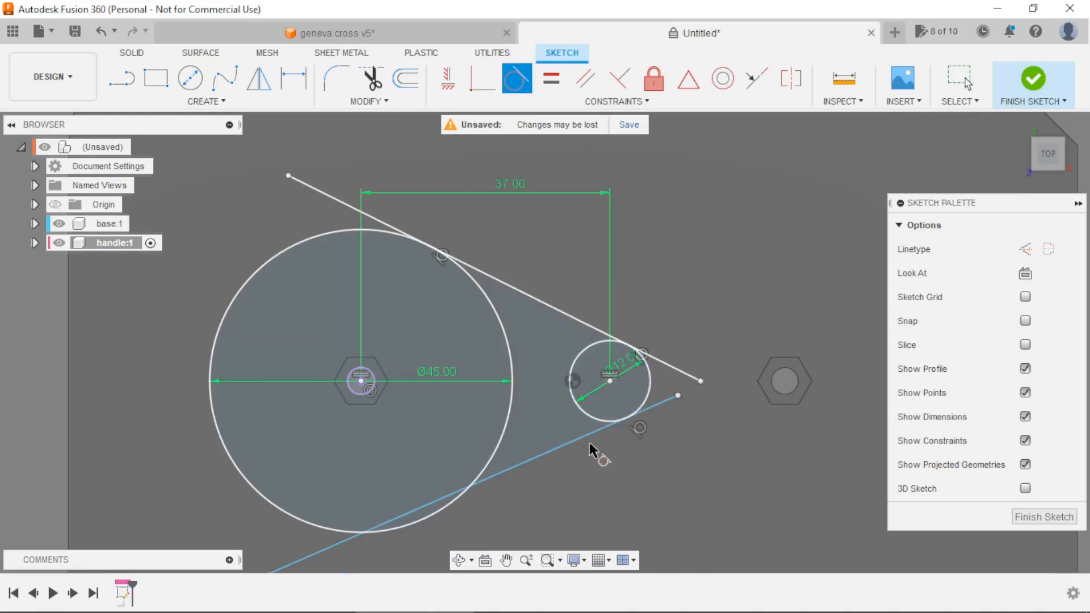
click(486, 476)
click(486, 476)
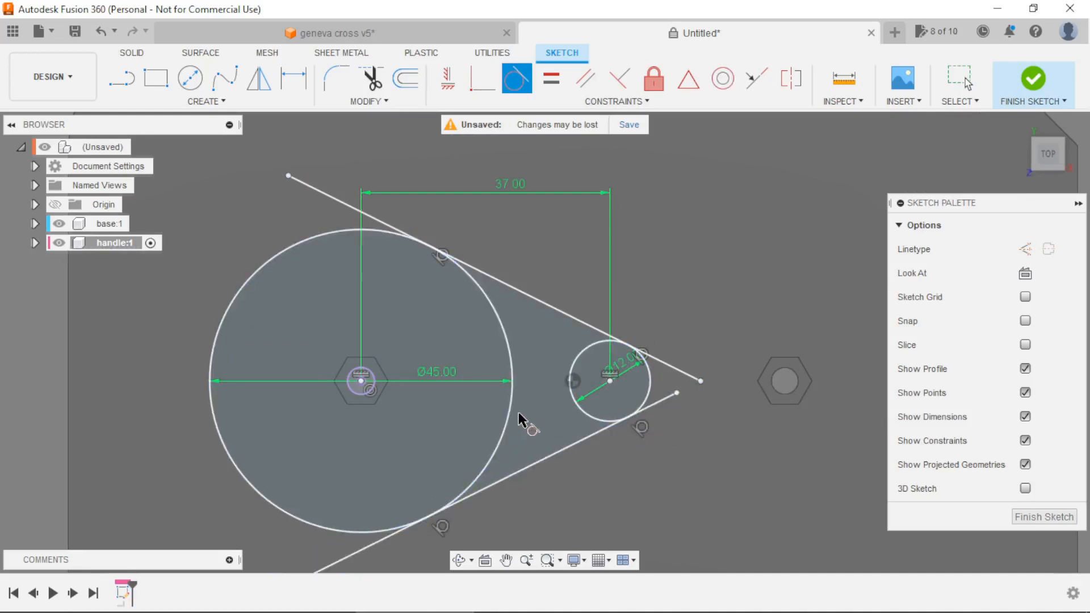
key(Escape)
scroll(501, 367, down, 2)
scroll(530, 396, up, 1)
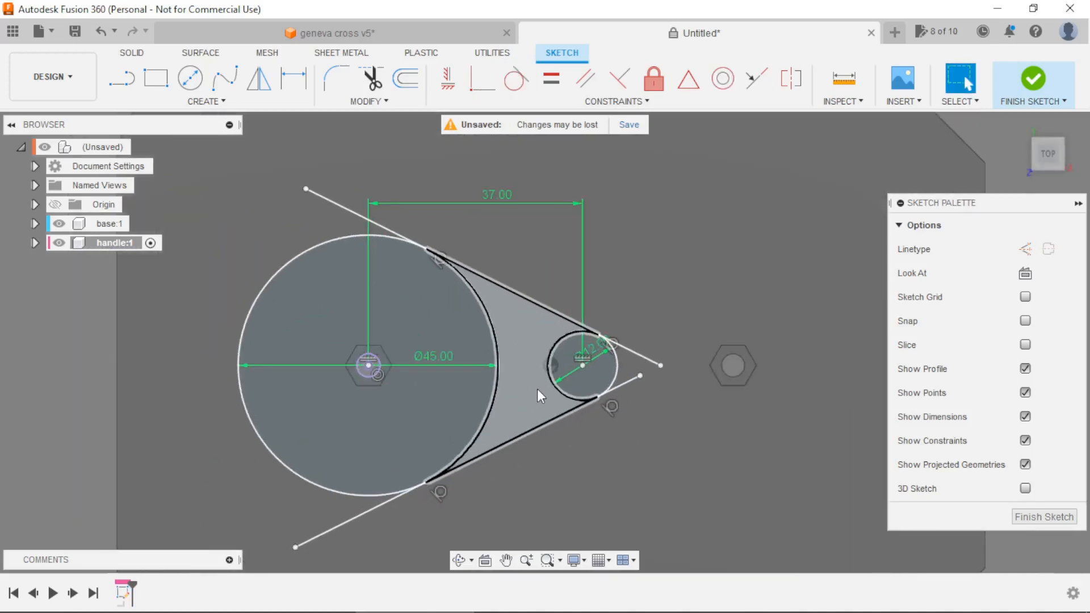
Trim the overhanging ends of the tangent lines and the inner arcs of both circles to form a closed teardrop outline.
key(t)
click(346, 522)
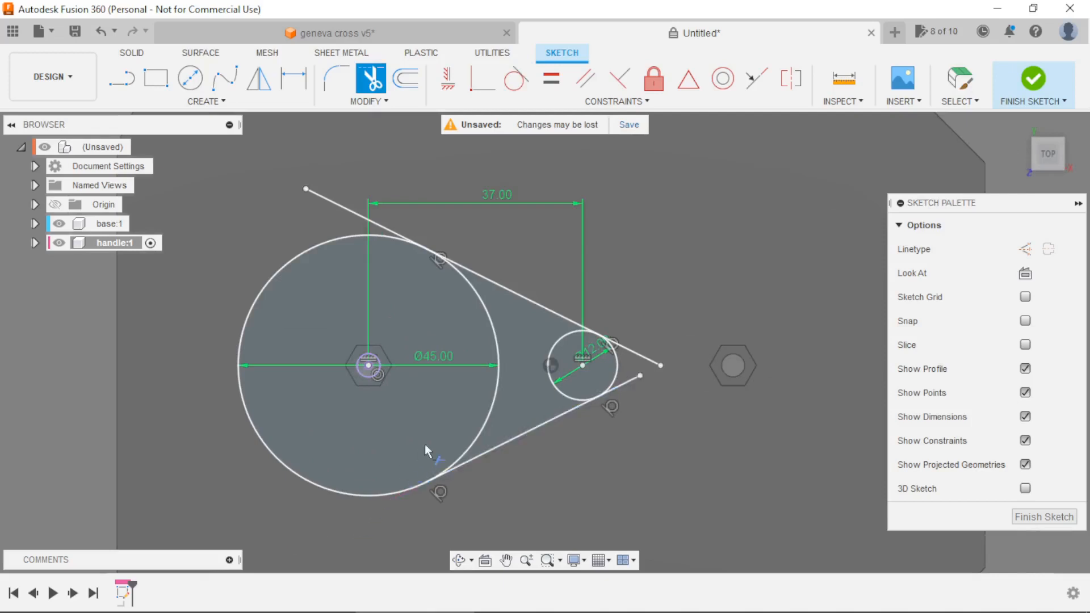
click(493, 415)
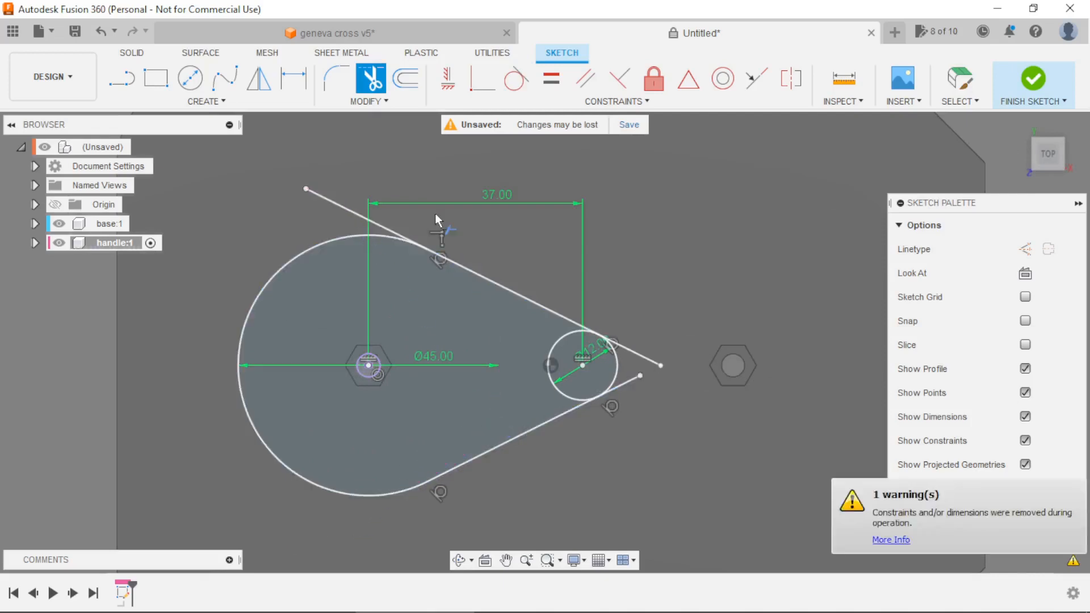
click(641, 353)
click(629, 382)
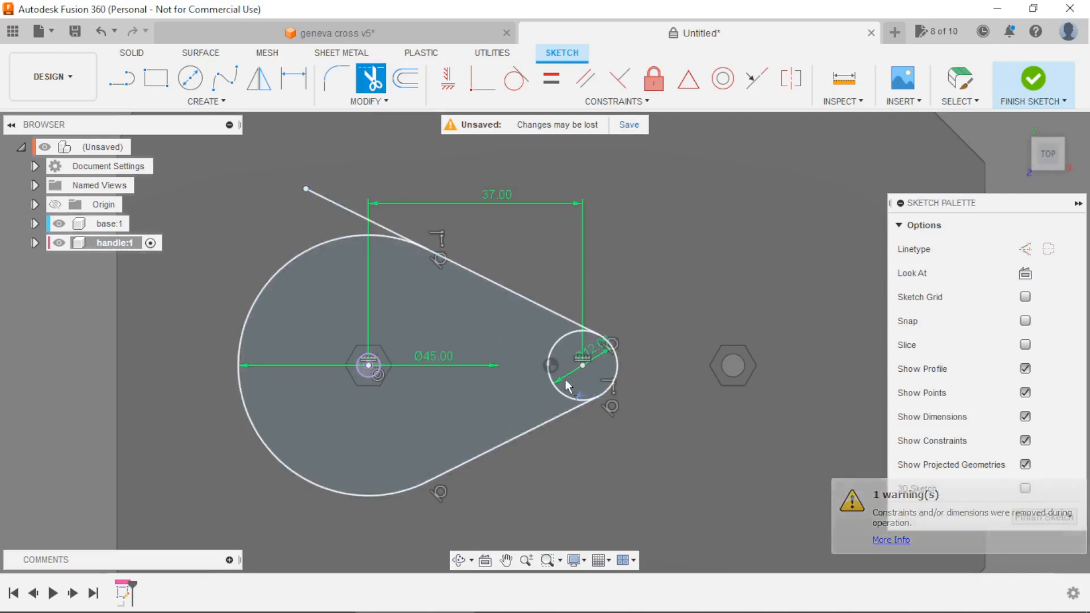
click(547, 373)
click(322, 194)
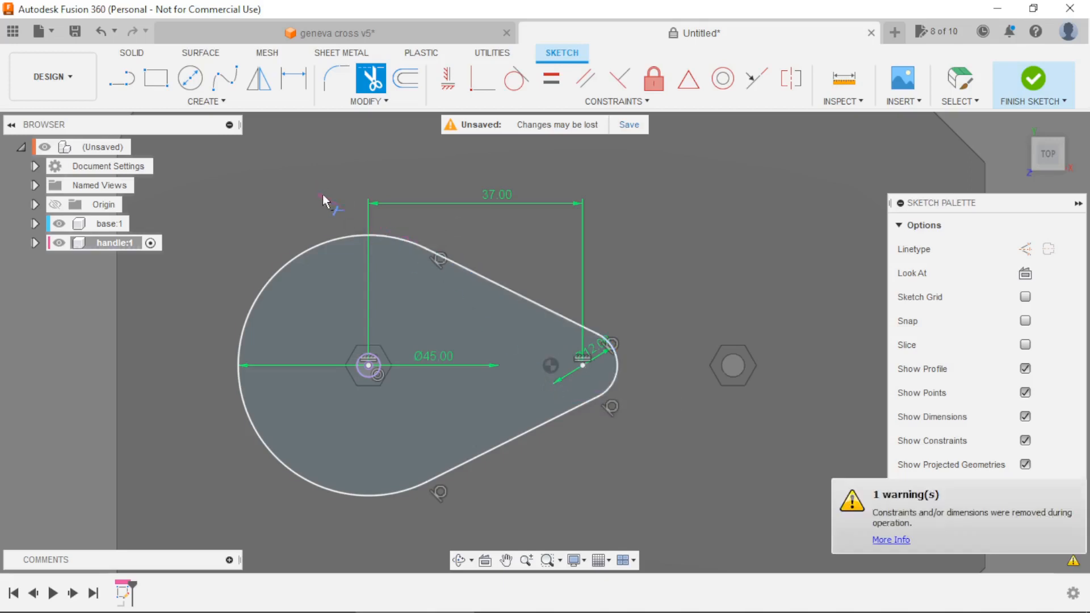
scroll(535, 303, down, 4)
scroll(513, 303, up, 4)
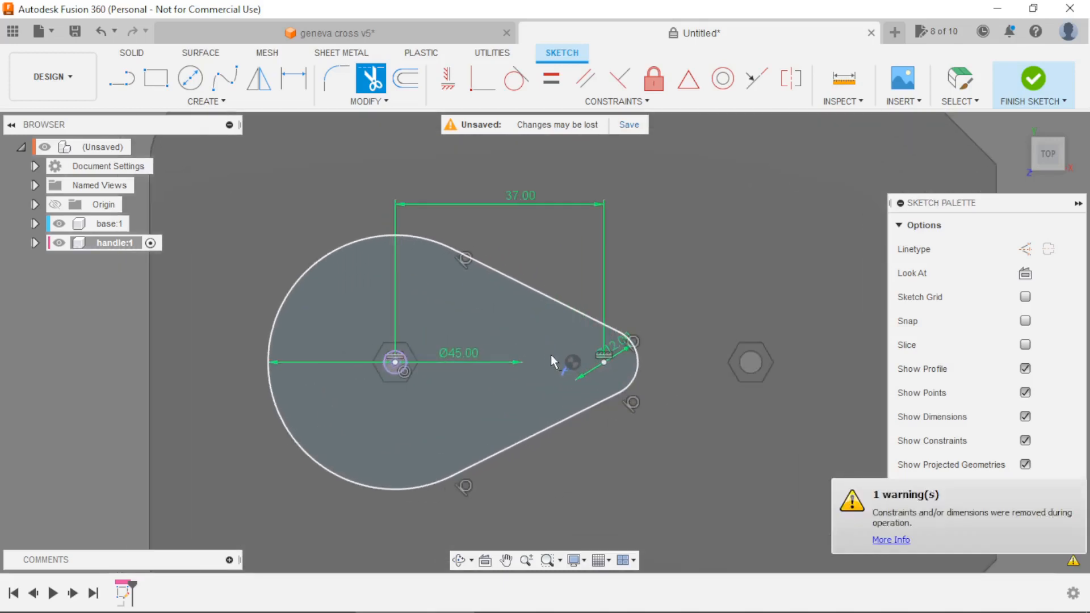
key(Escape)
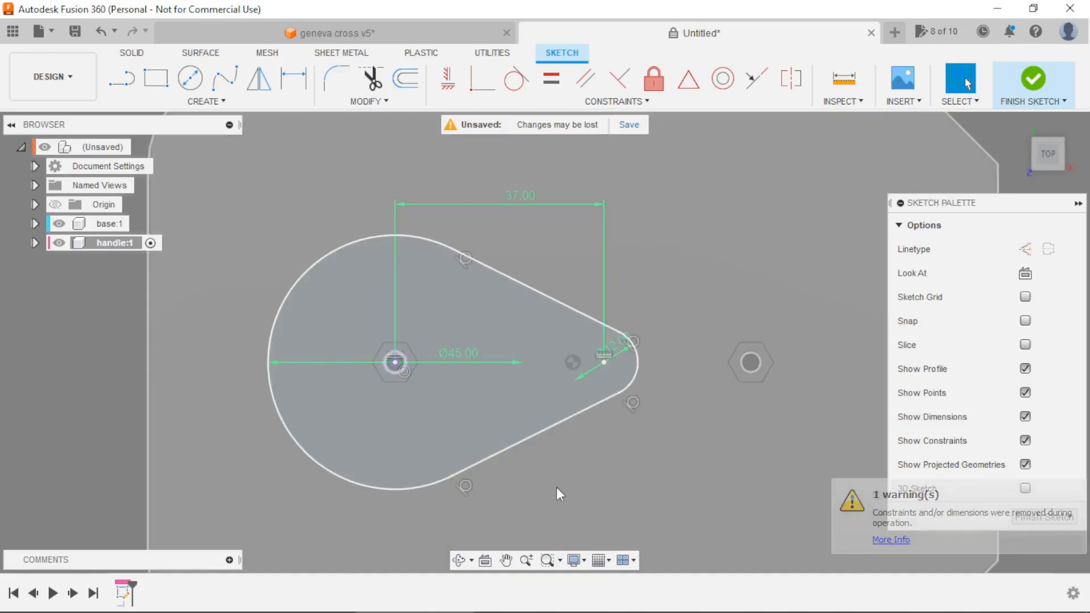
Finish the sketch and extrude the teardrop profile, excluding the centre hole, 5 mm upward as a new body.
scroll(481, 461, down, 2)
shift+middle_drag(588, 479, 584, 401)
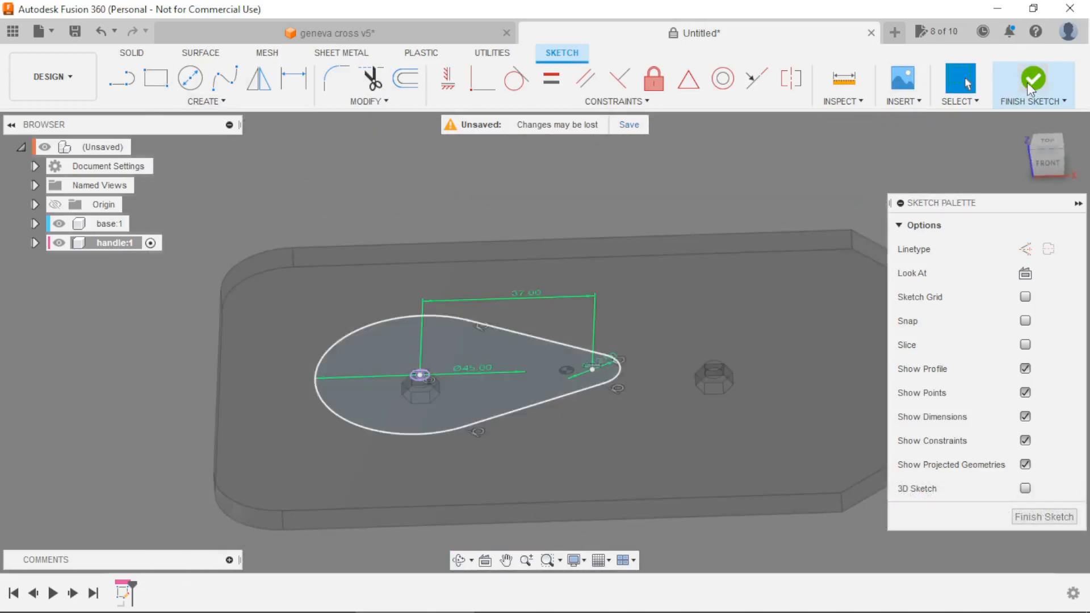
click(1024, 81)
click(156, 78)
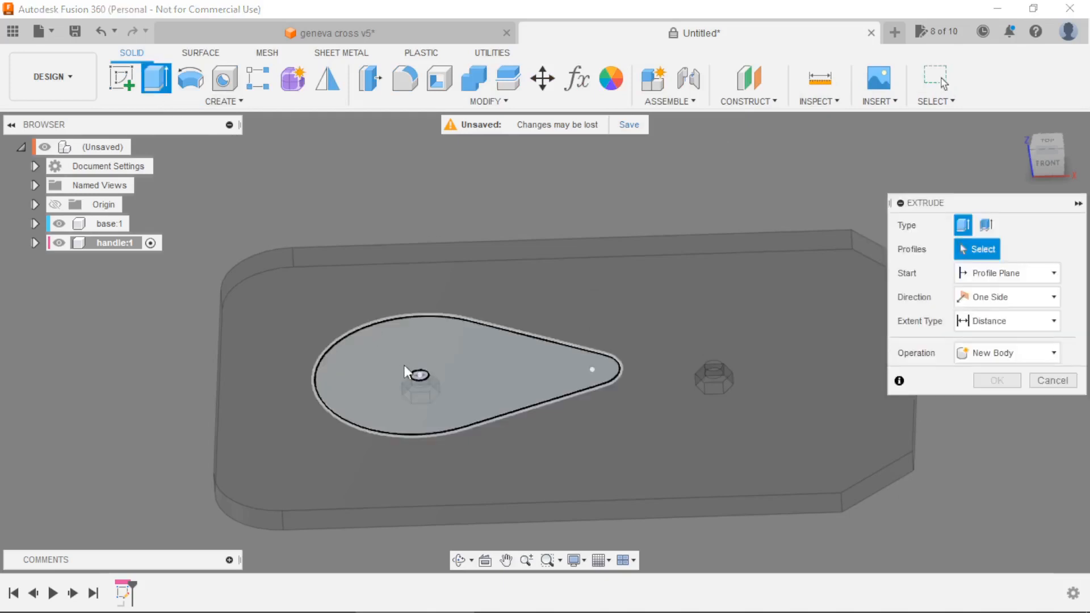
text(5)
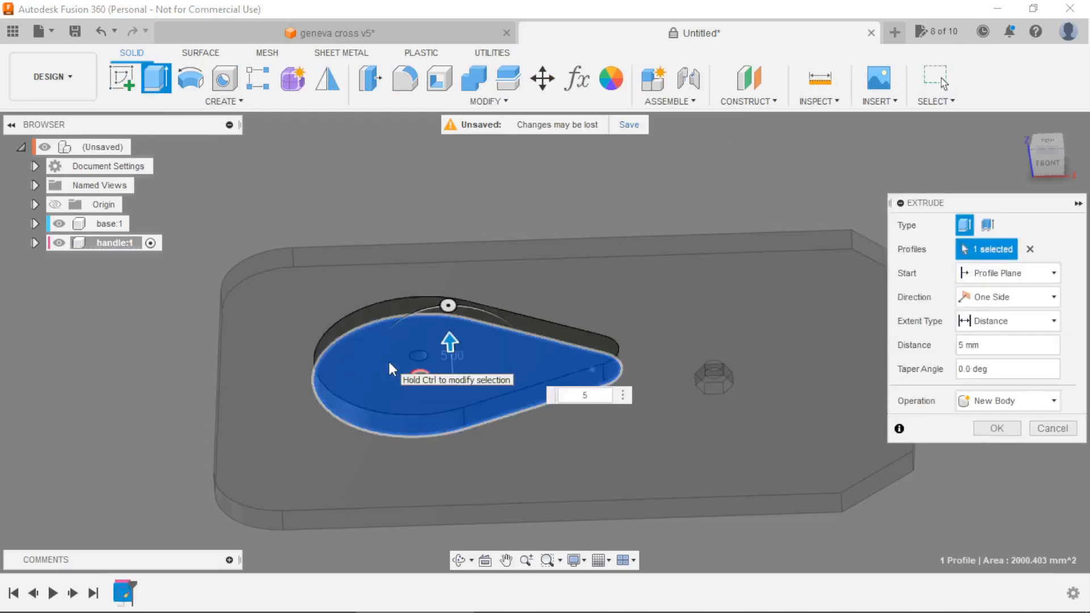
key(Return)
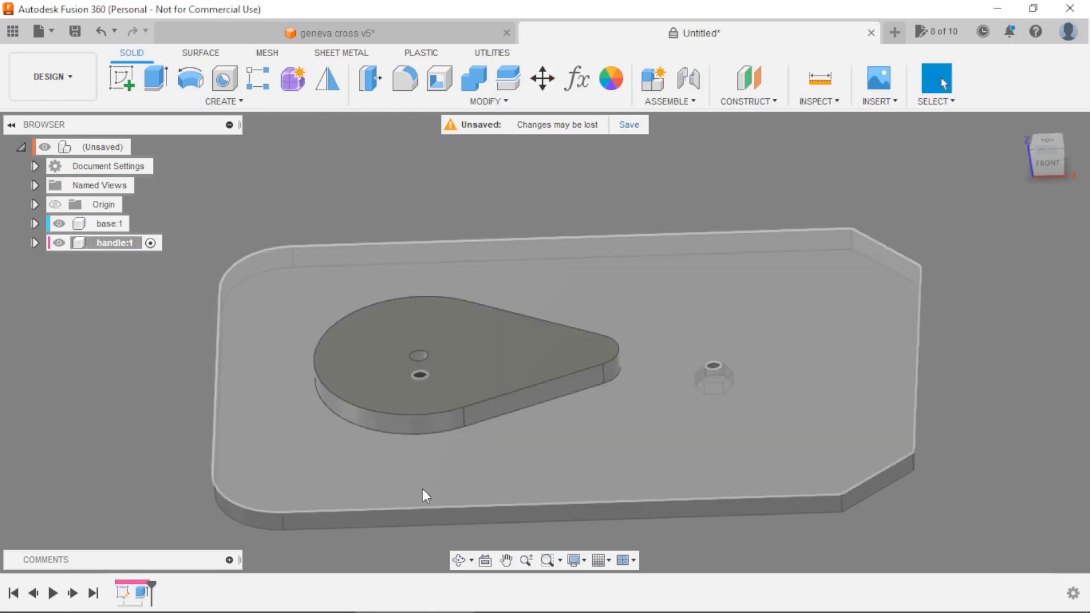
Edit the handle's extrusion and set its distance to 14 mm.
double_click(142, 593)
text(14)
key(Return)
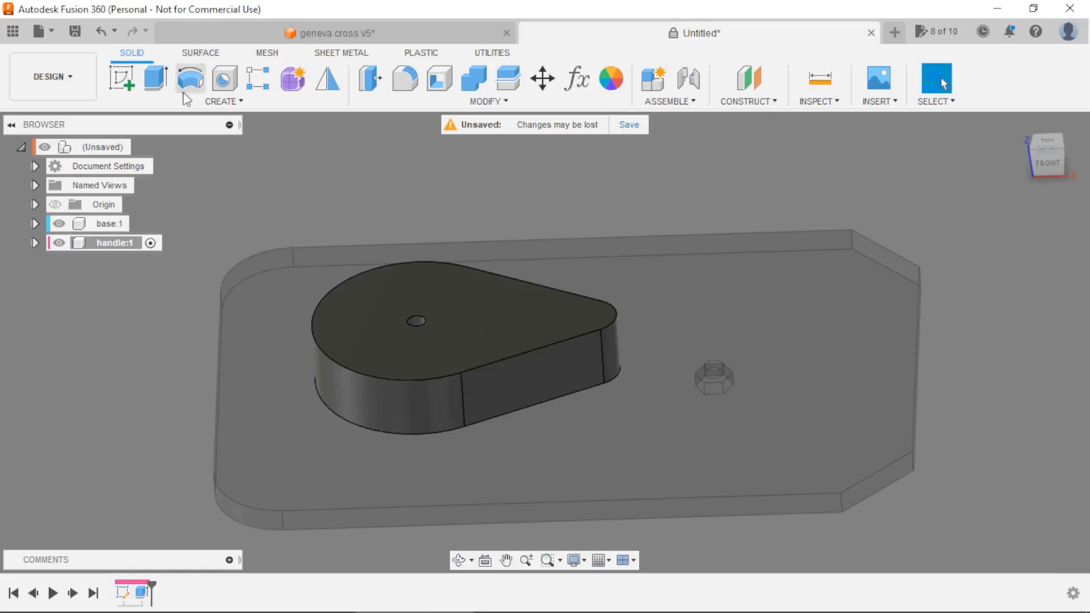
Start a sketch on the handle's top face and draw a 100 mm diameter circle centred beyond the narrow tip.
click(124, 79)
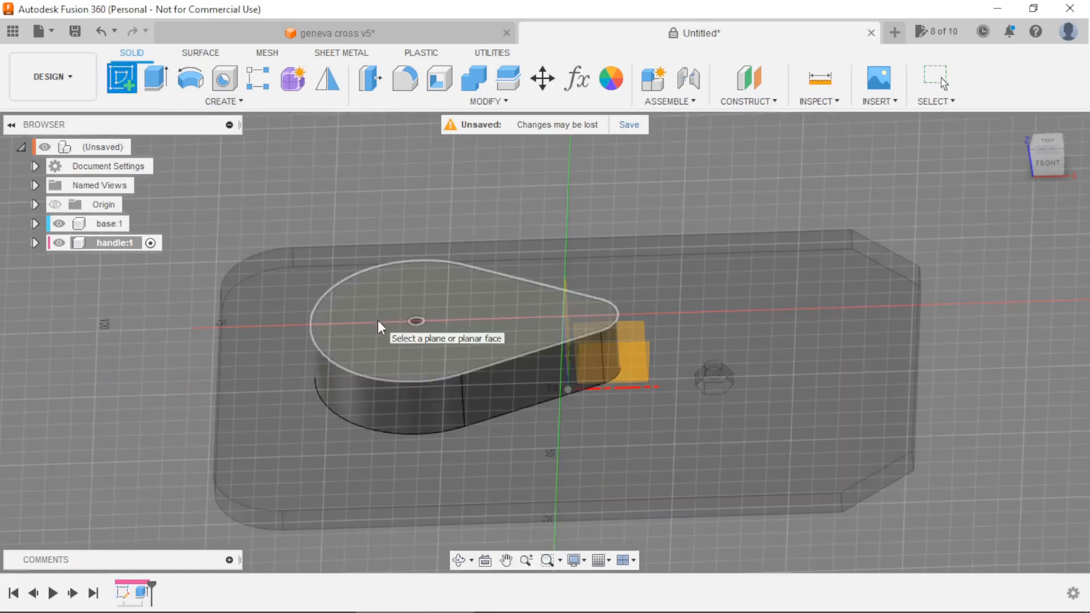
click(377, 320)
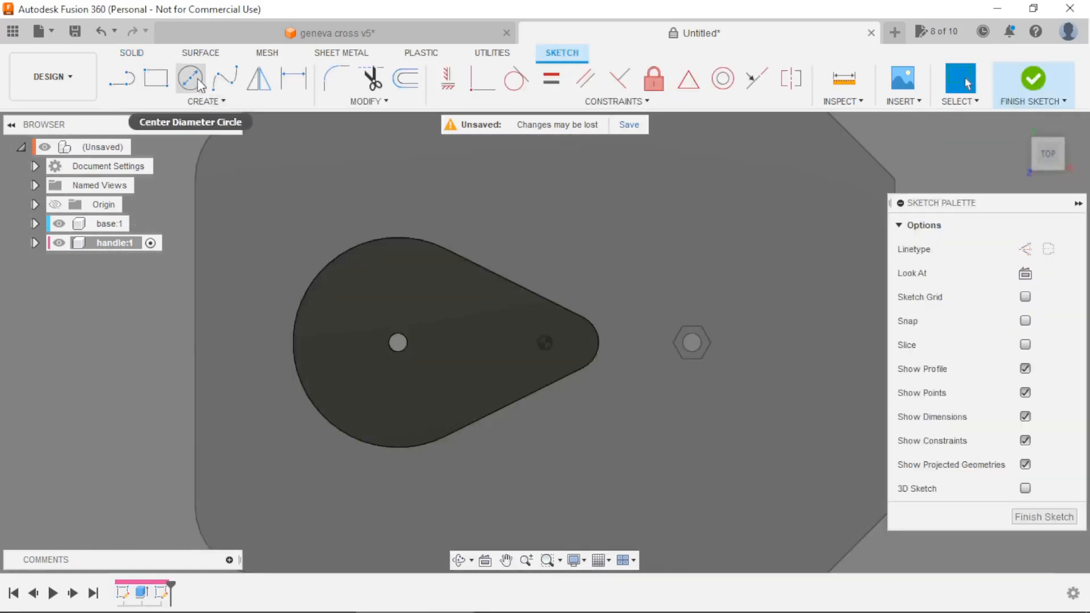
click(191, 79)
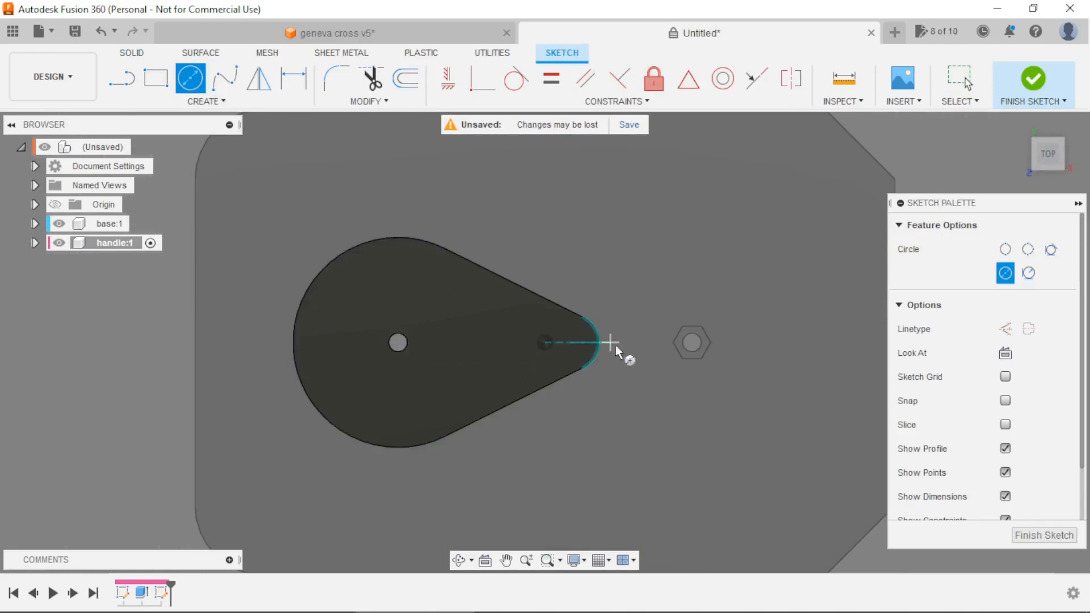
click(652, 342)
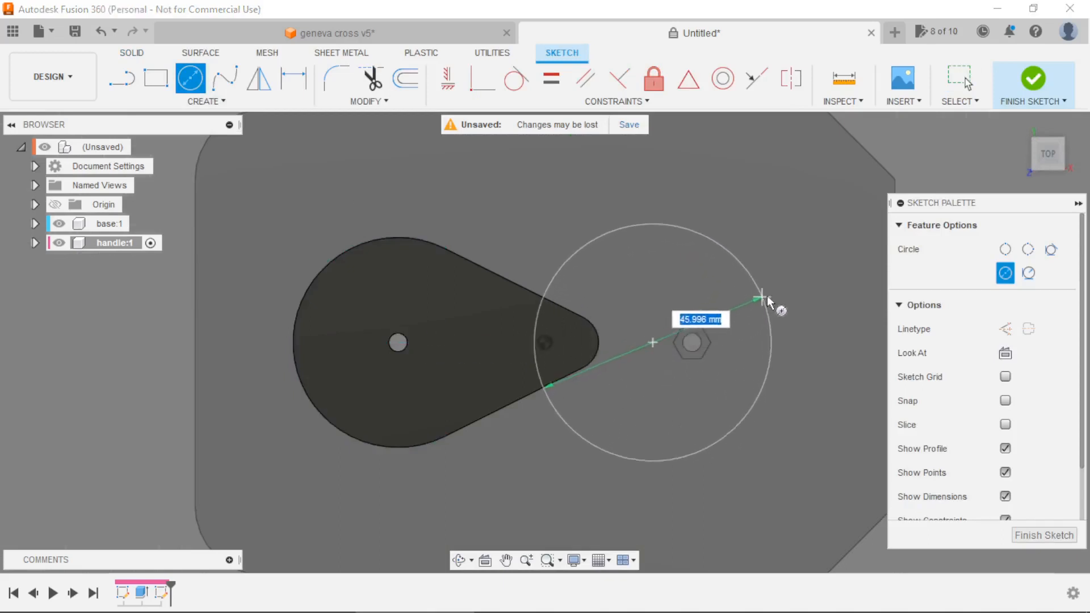
text(100)
key(Return)
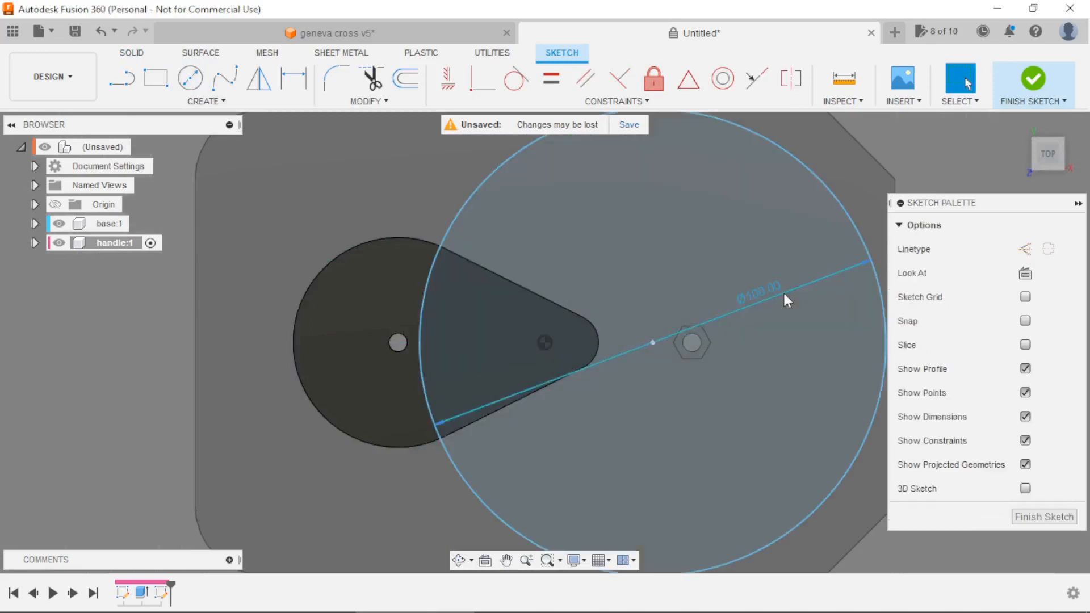
Dimension the horizontal distance between the handle's hole centre and the 100 mm circle's centre to 60 mm.
scroll(590, 340, down, 2)
scroll(525, 338, up, 2)
key(d)
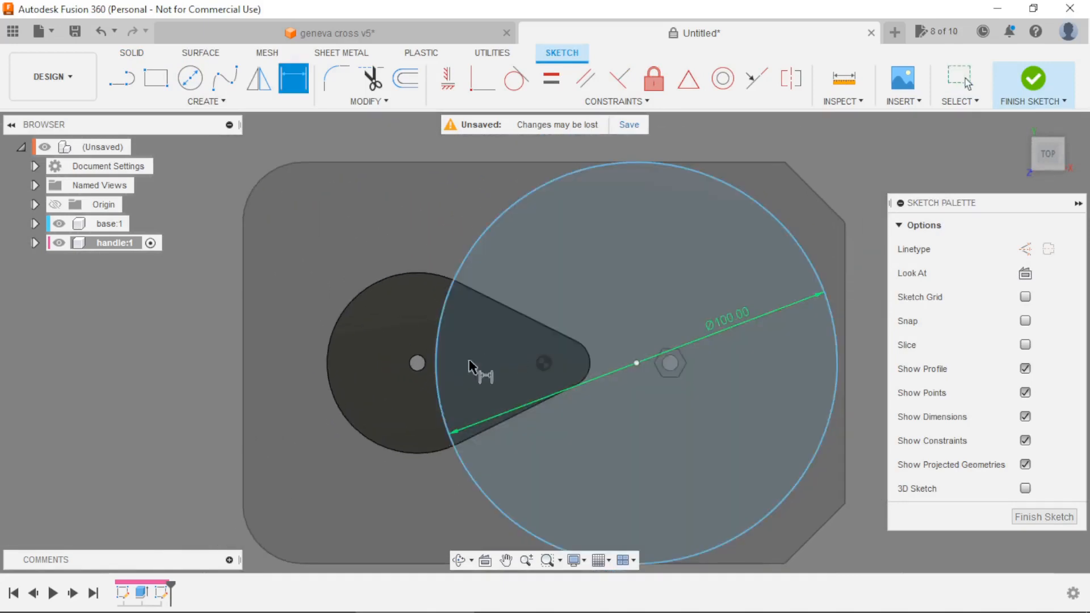
scroll(419, 363, up, 2)
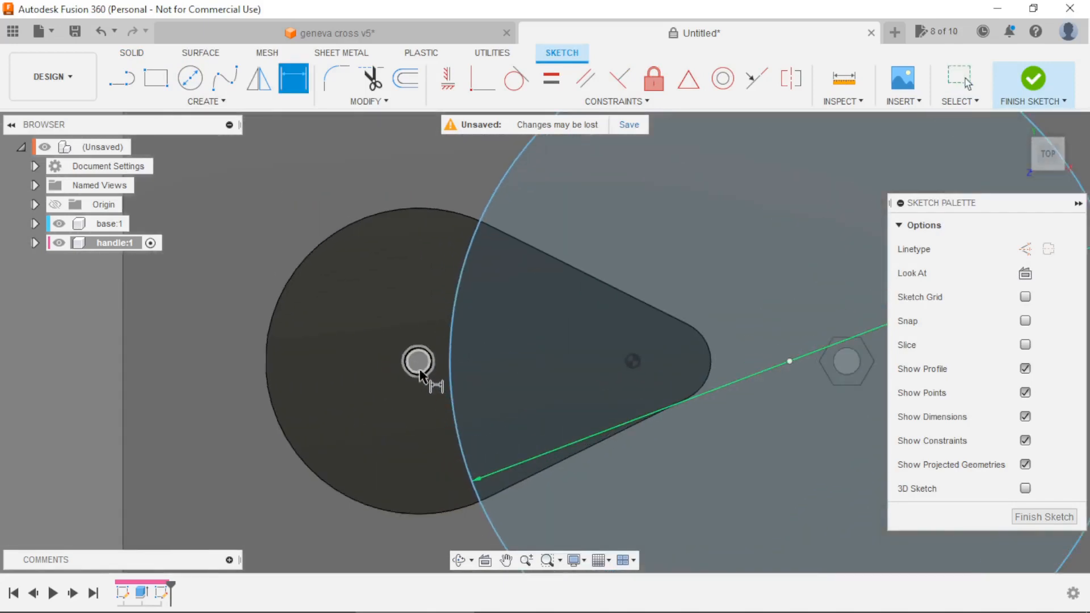
click(428, 361)
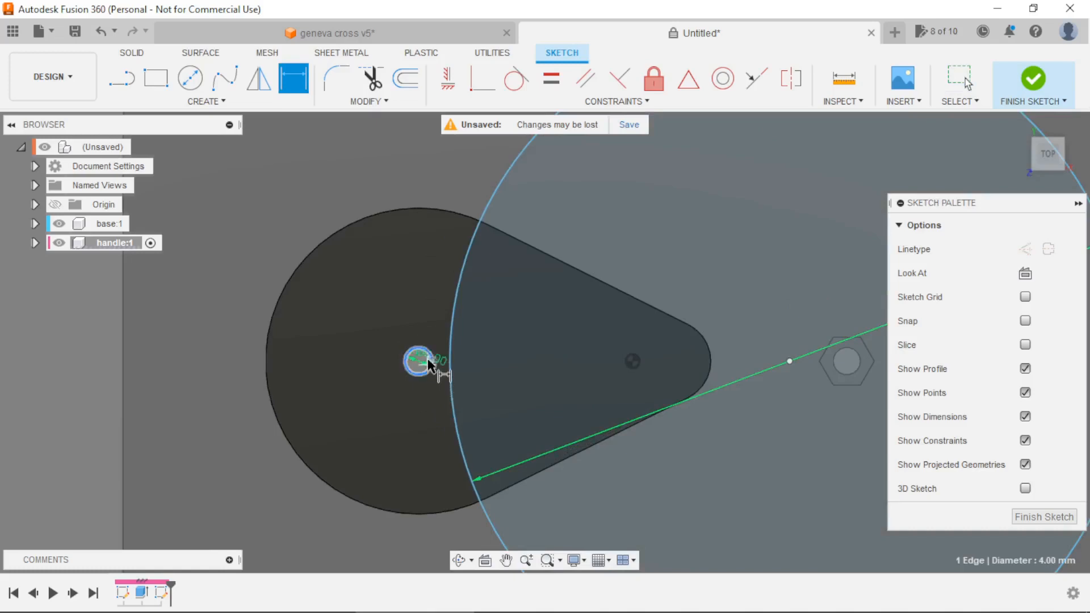
scroll(429, 364, down, 2)
scroll(568, 372, up, 2)
click(706, 350)
click(601, 211)
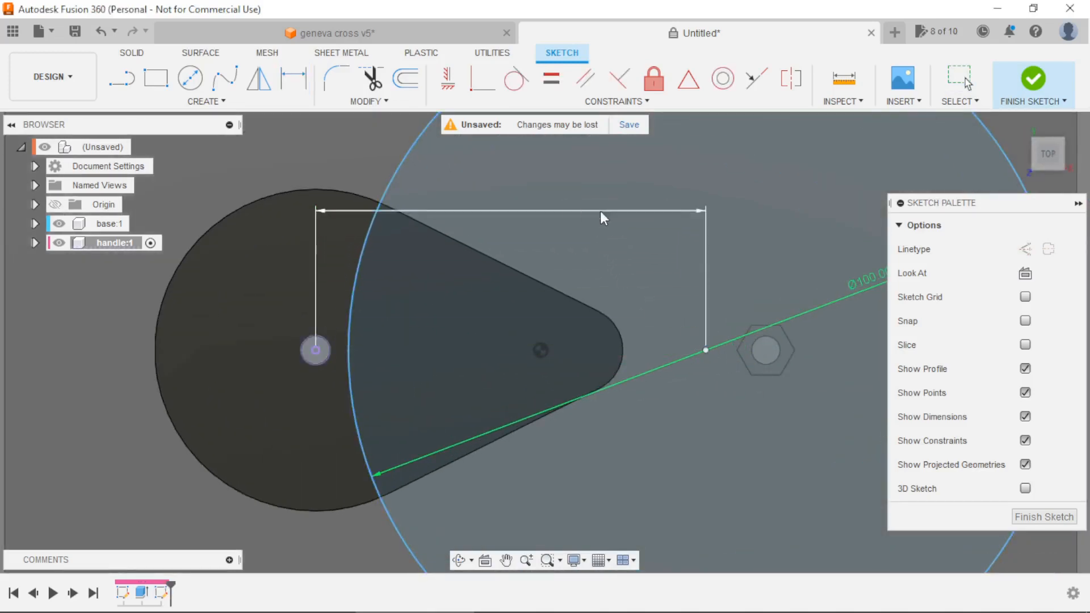
scroll(502, 205, down, 3)
scroll(527, 186, up, 2)
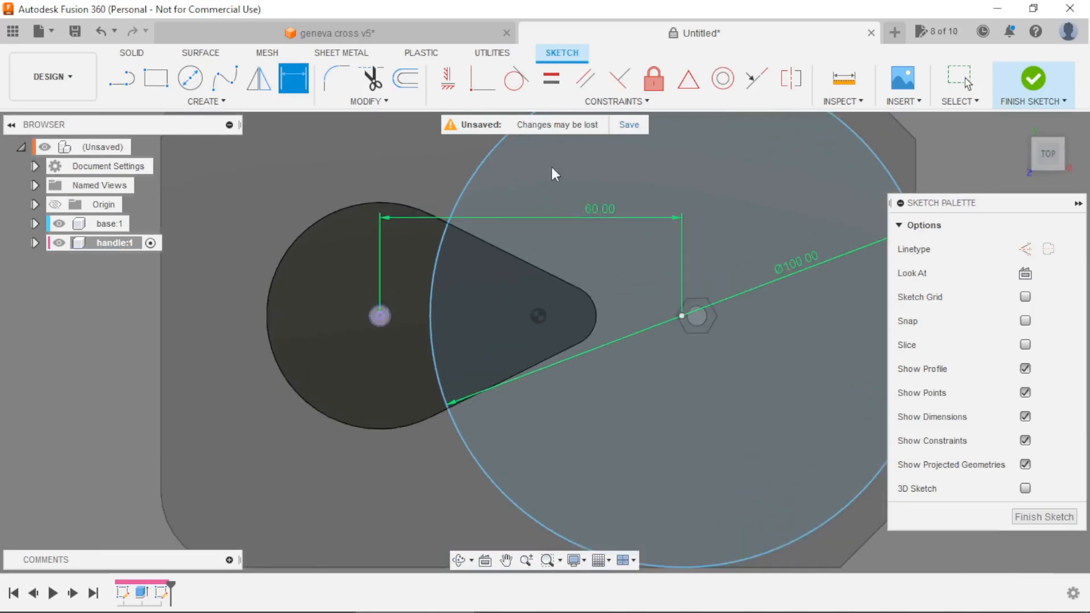
Align the 100 mm circle's centre horizontally with the handle's hole centre using a Horizontal/Vertical constraint.
click(447, 77)
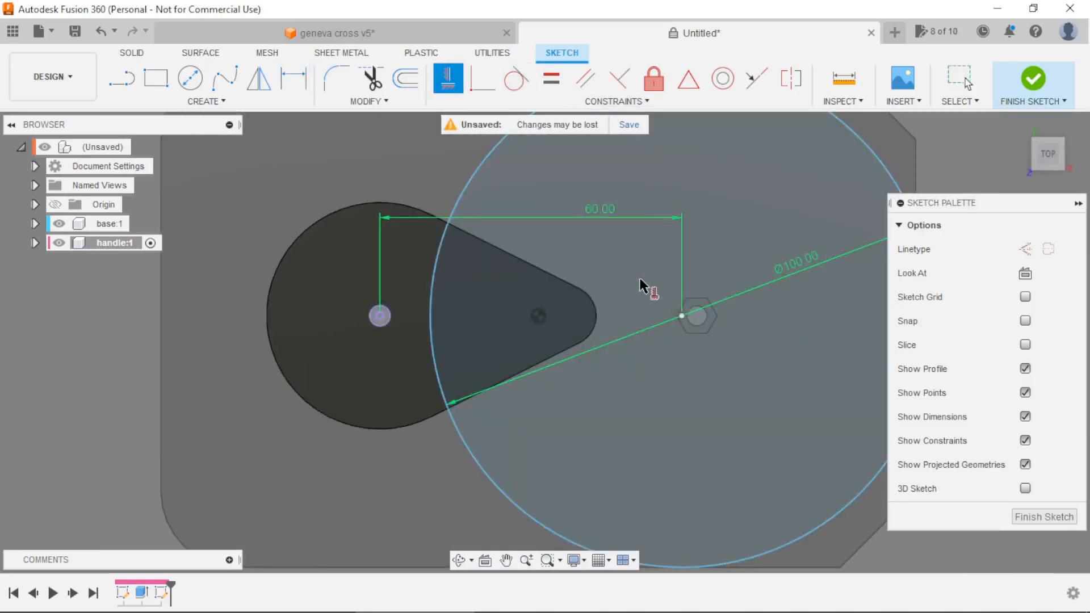
click(682, 316)
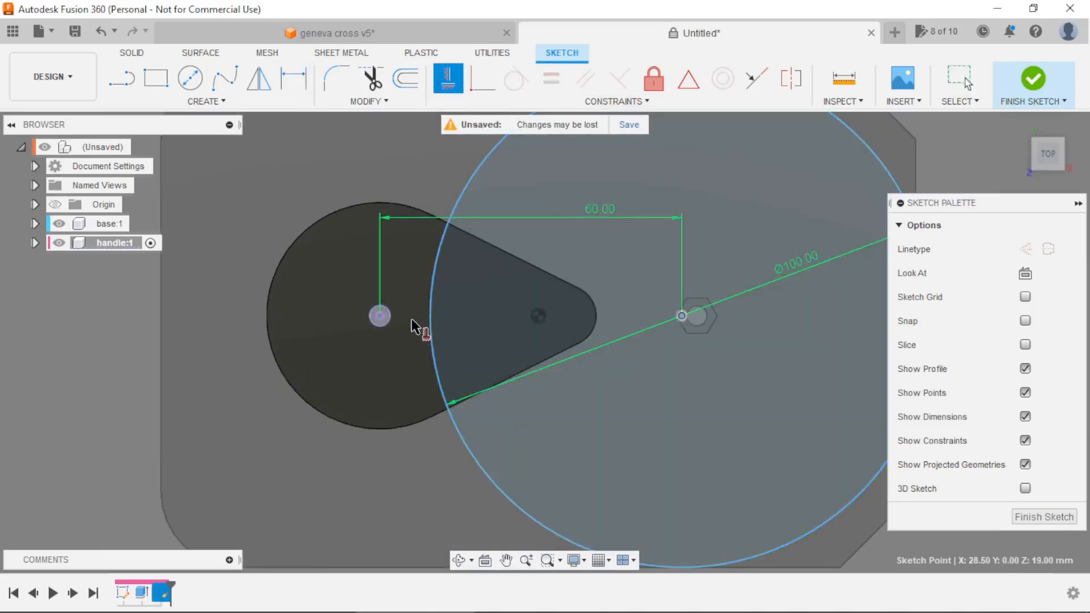
click(381, 316)
key(Escape)
scroll(584, 368, down, 3)
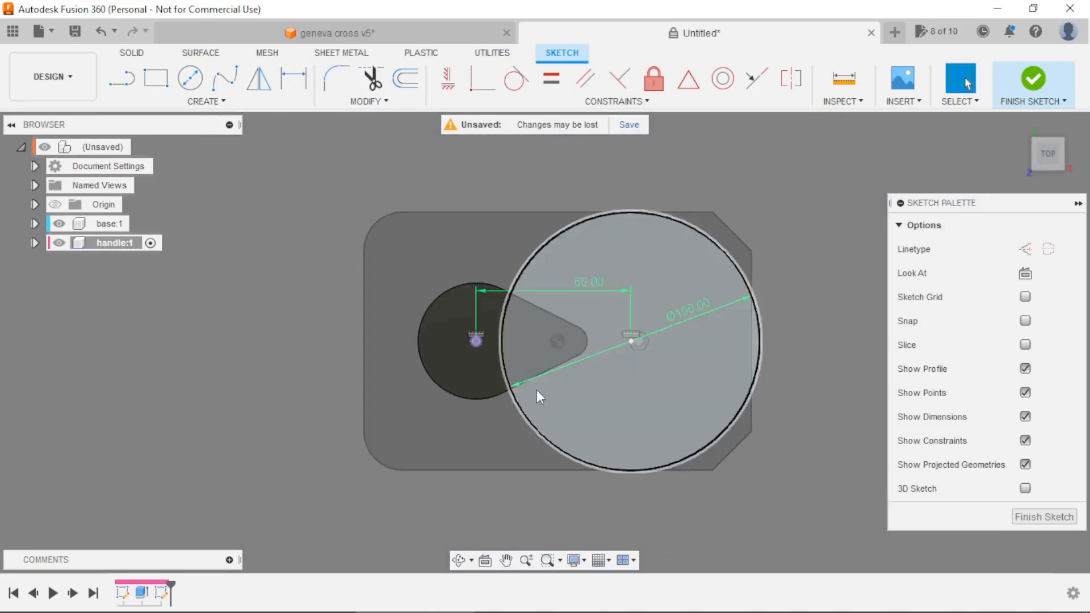
Finish the sketch and extrude the 100 mm circle by -9 mm as a cut into the handle's narrow end.
click(1032, 79)
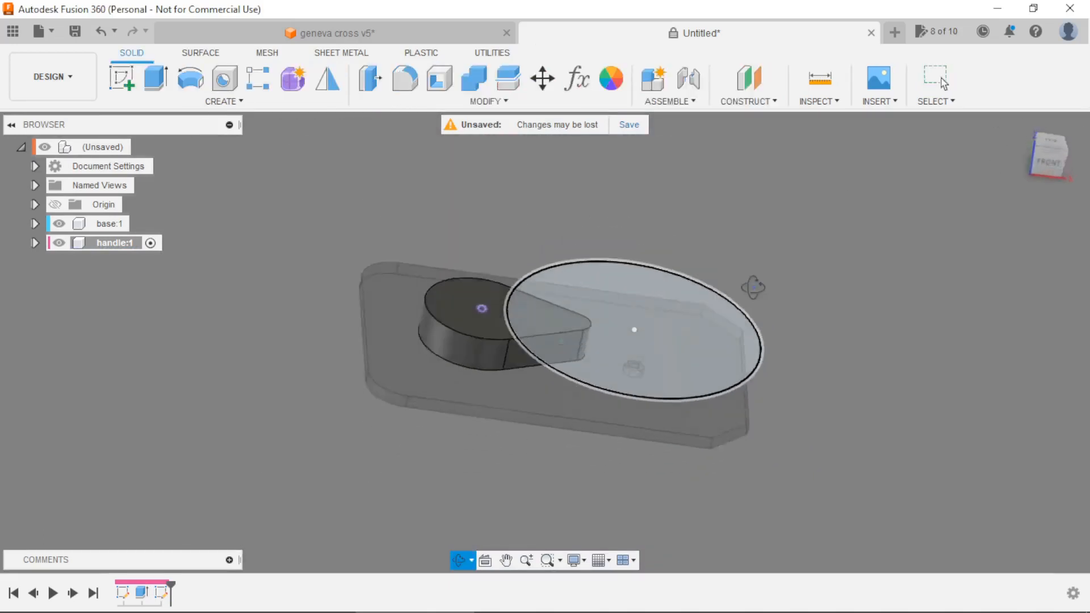
key(e)
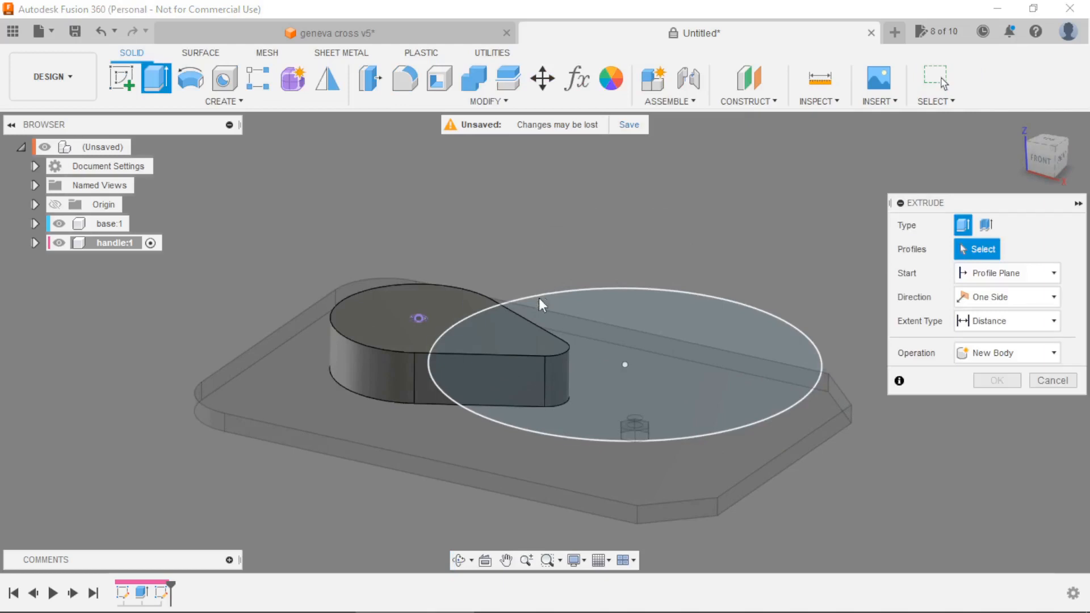
click(525, 329)
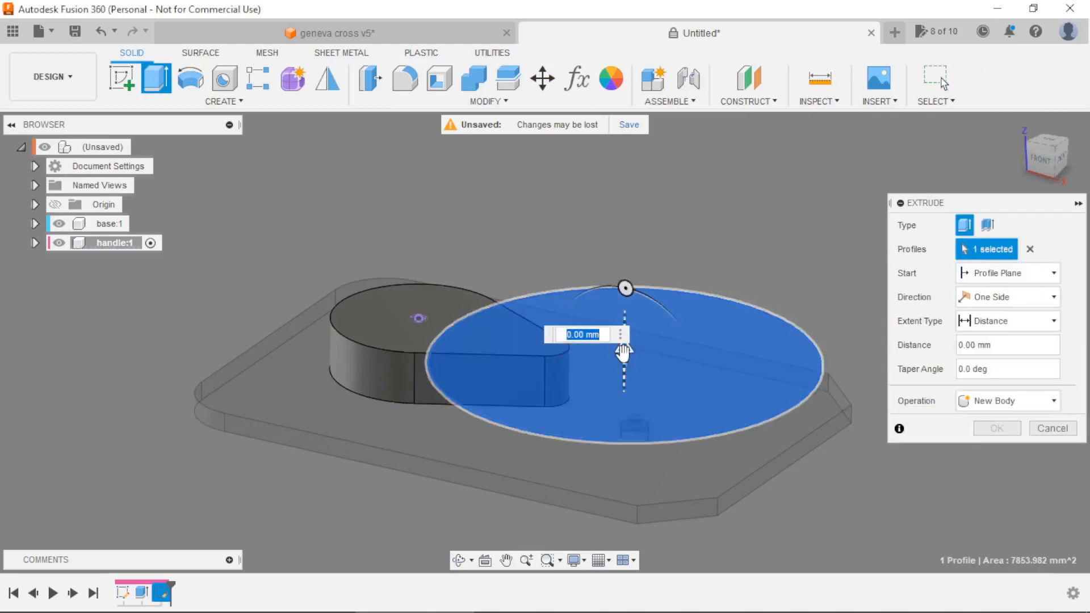
drag(624, 353, 624, 404)
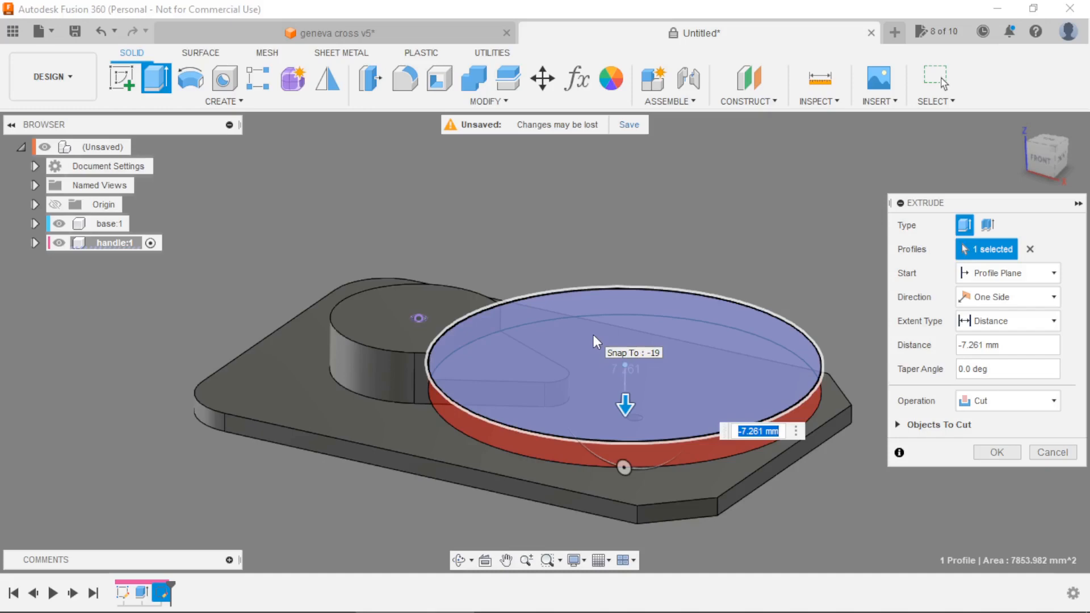
text(-9)
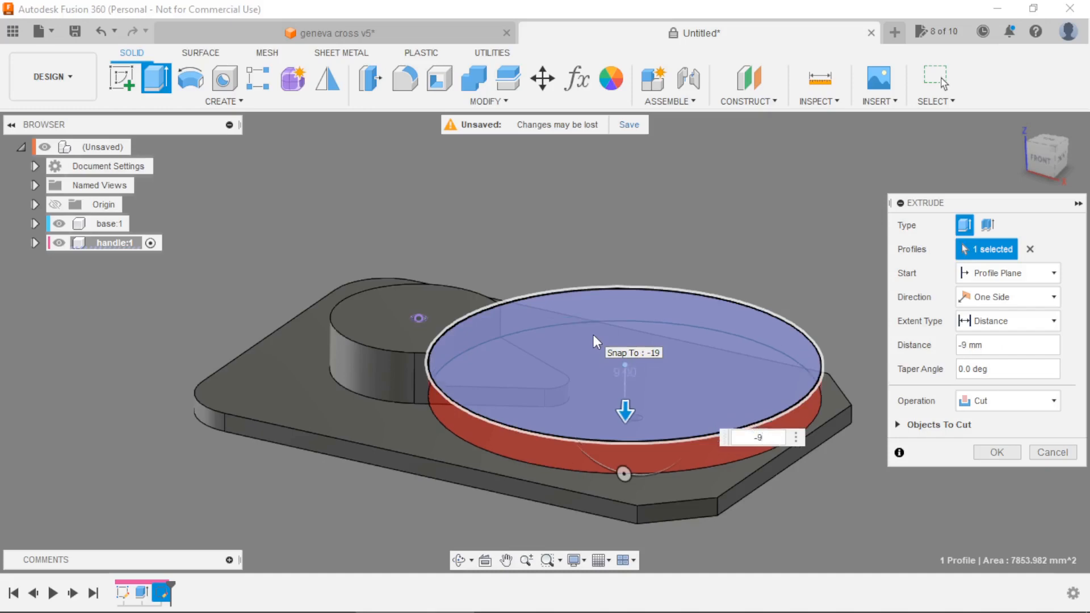
key(Return)
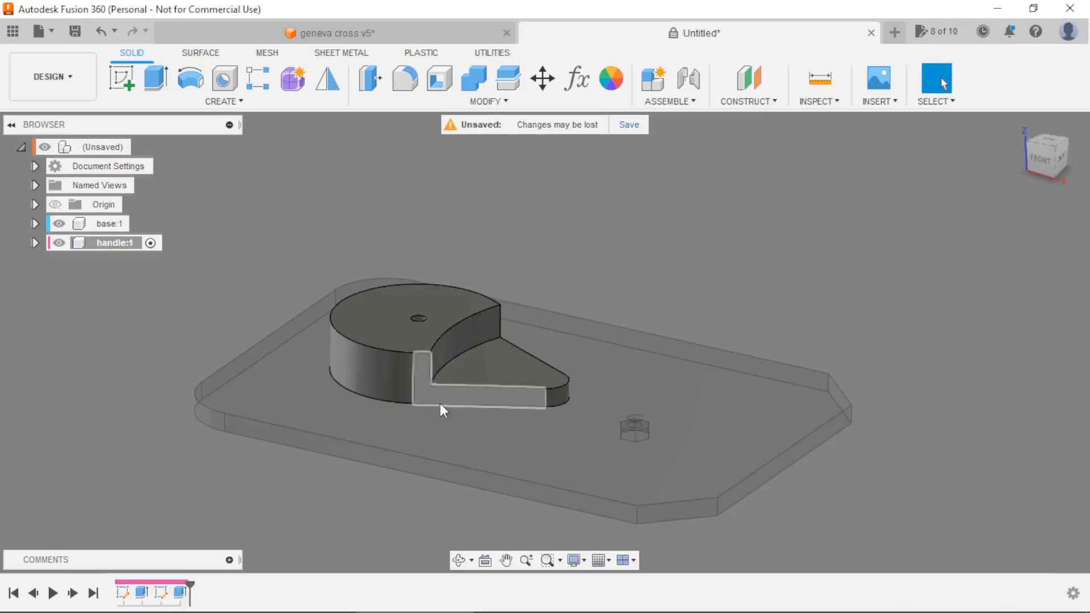
After checking handle.pdf in Acrobat Reader, start a sketch on the handle's recessed face and project its rounded tip edge.
key(alt+Tab)
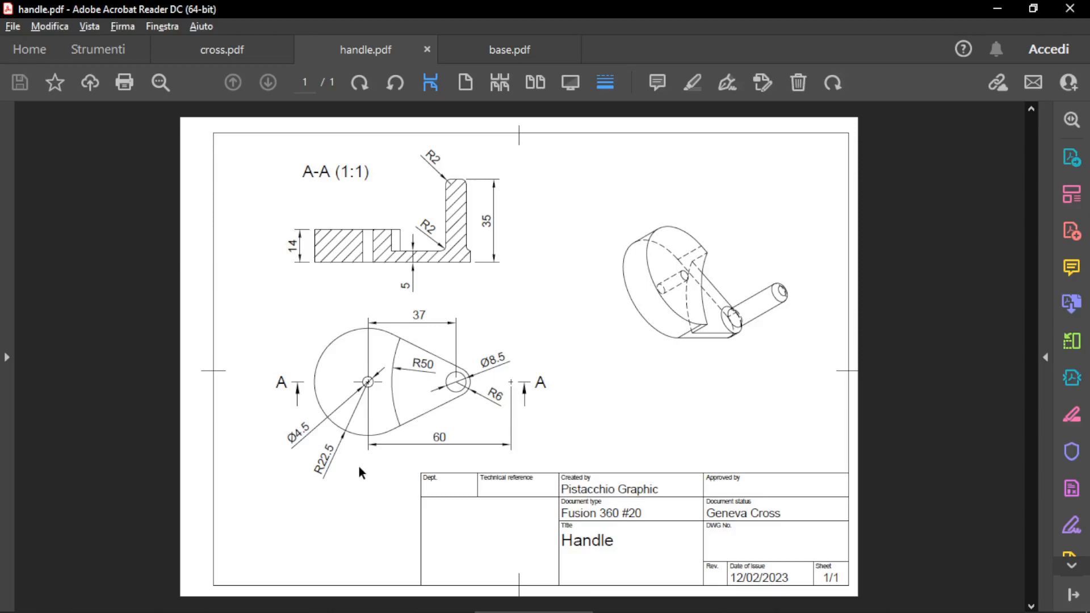
key(alt+Tab)
scroll(260, 229, up, 3)
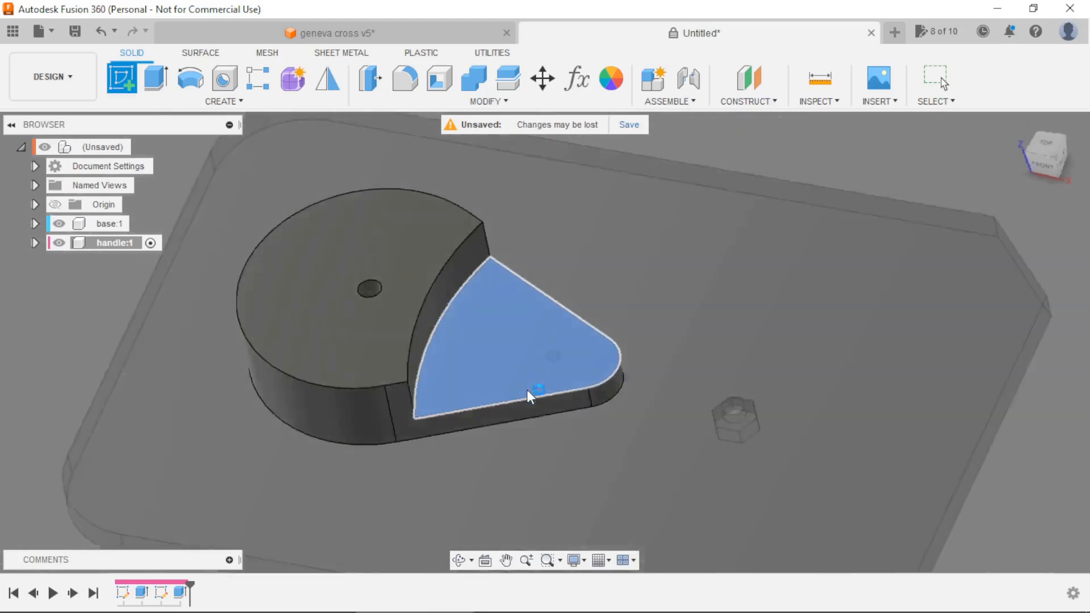
click(528, 390)
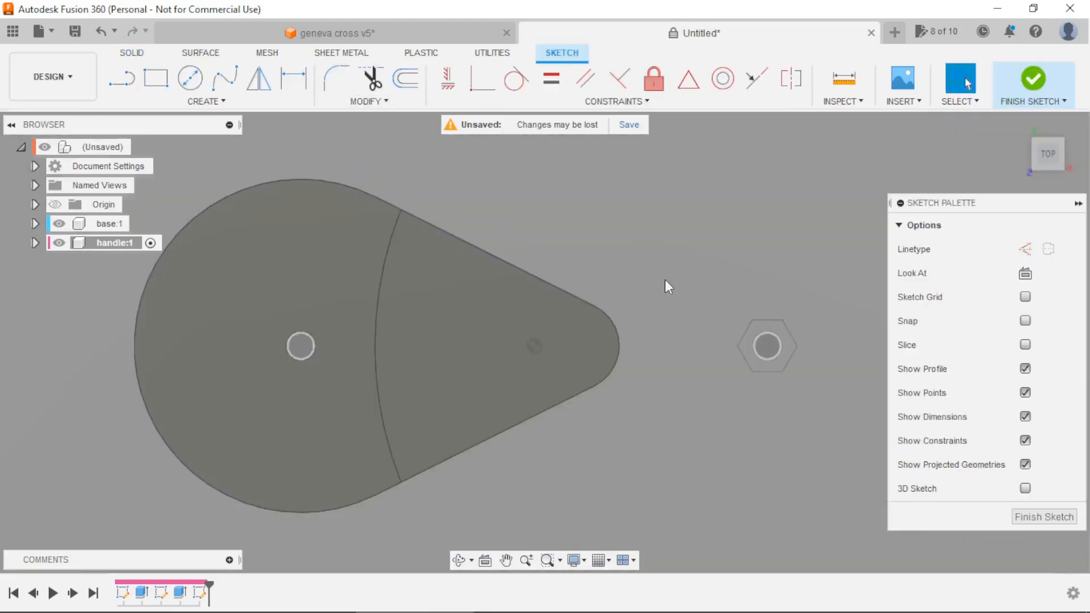
key(p)
click(612, 331)
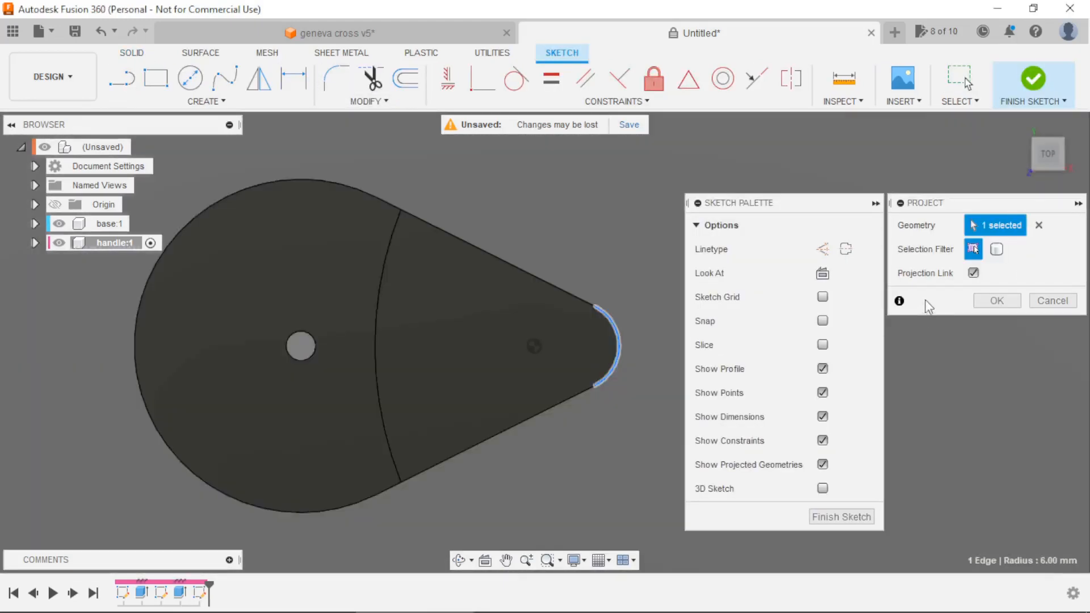
click(997, 301)
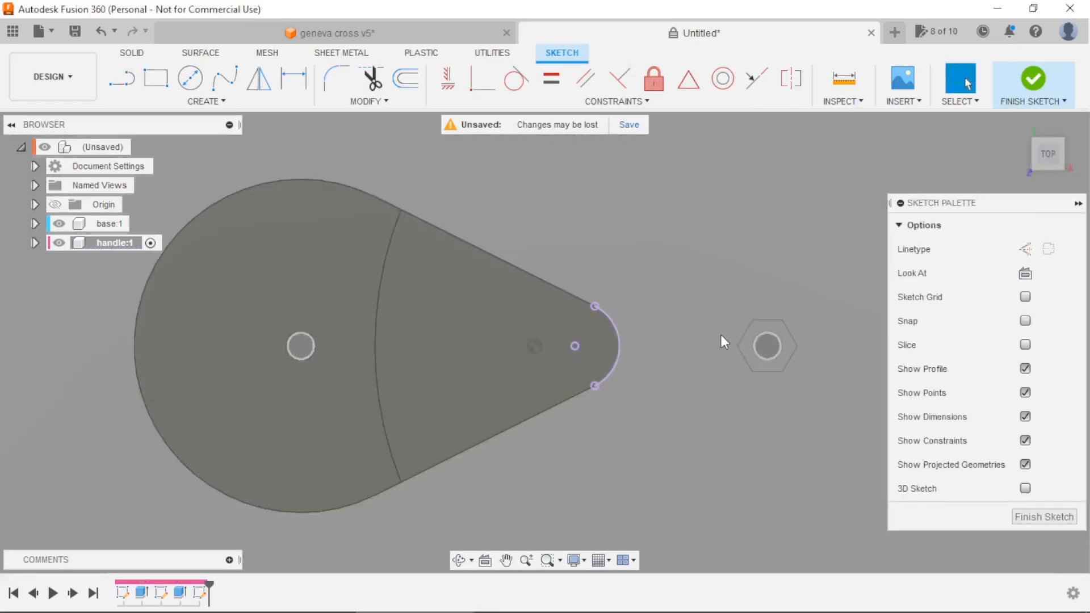
Draw an 8.5 mm diameter circle centred on the centre point of the handle's projected tip arc.
key(c)
click(574, 346)
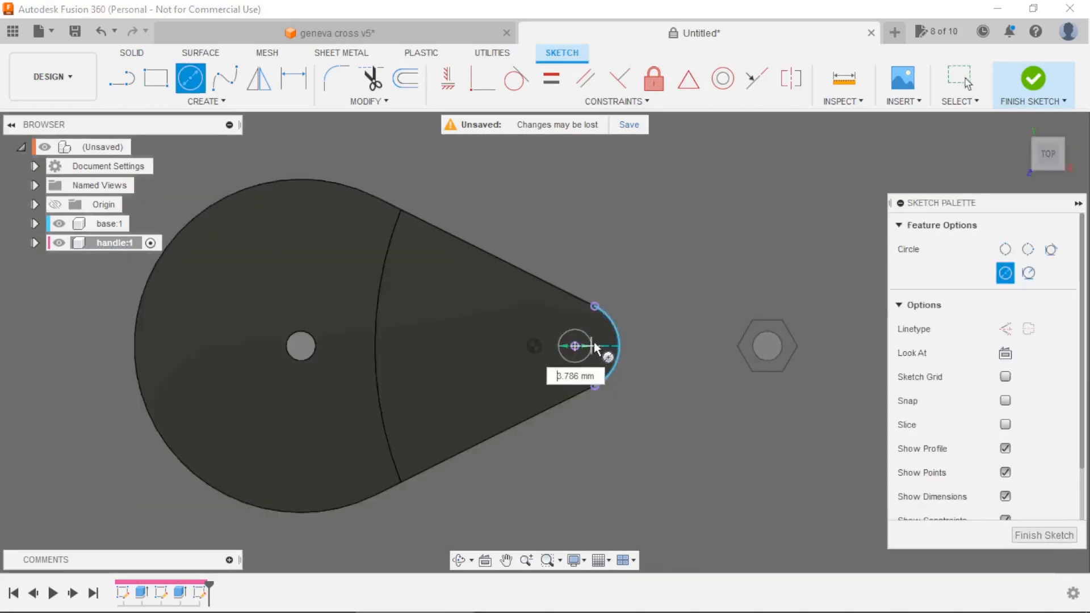
text(8,5)
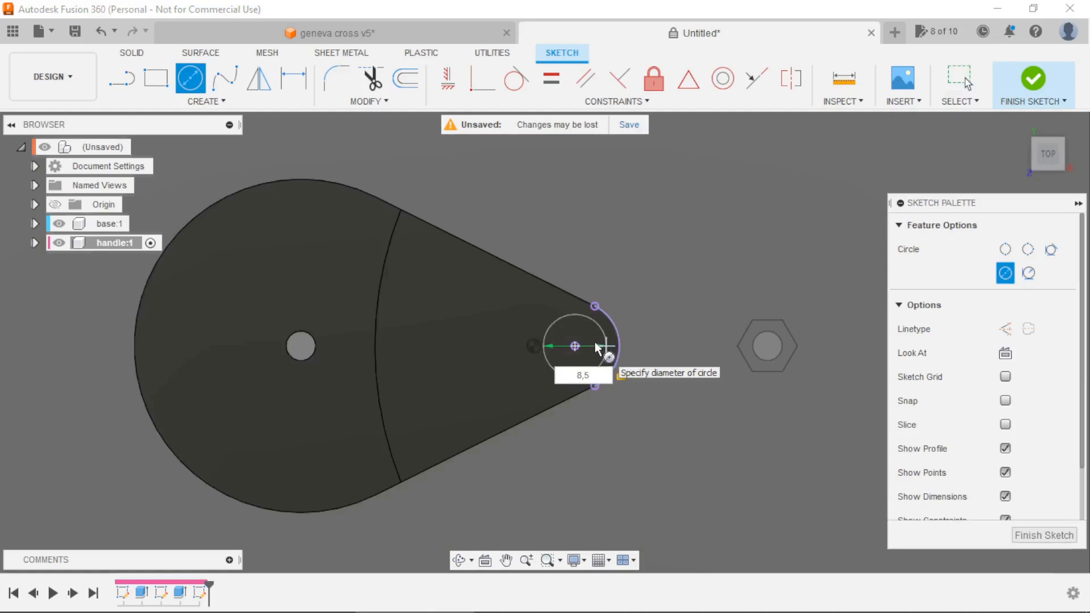
key(Return)
Extrude the 8.5 mm circle upward by 30 mm, joined to the handle, as the upright pin.
key(e)
click(595, 342)
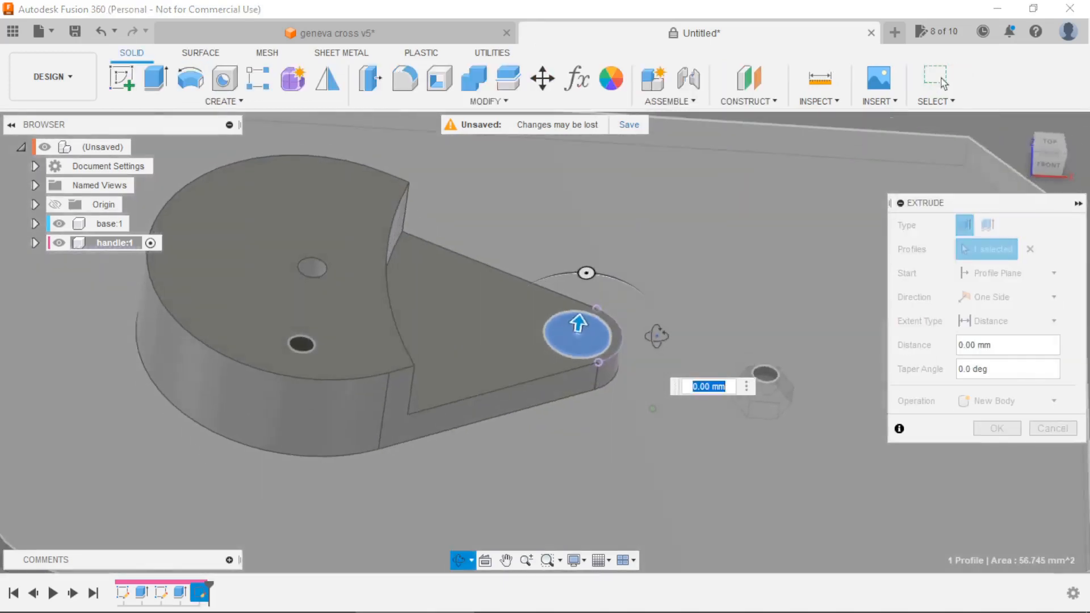
text(30)
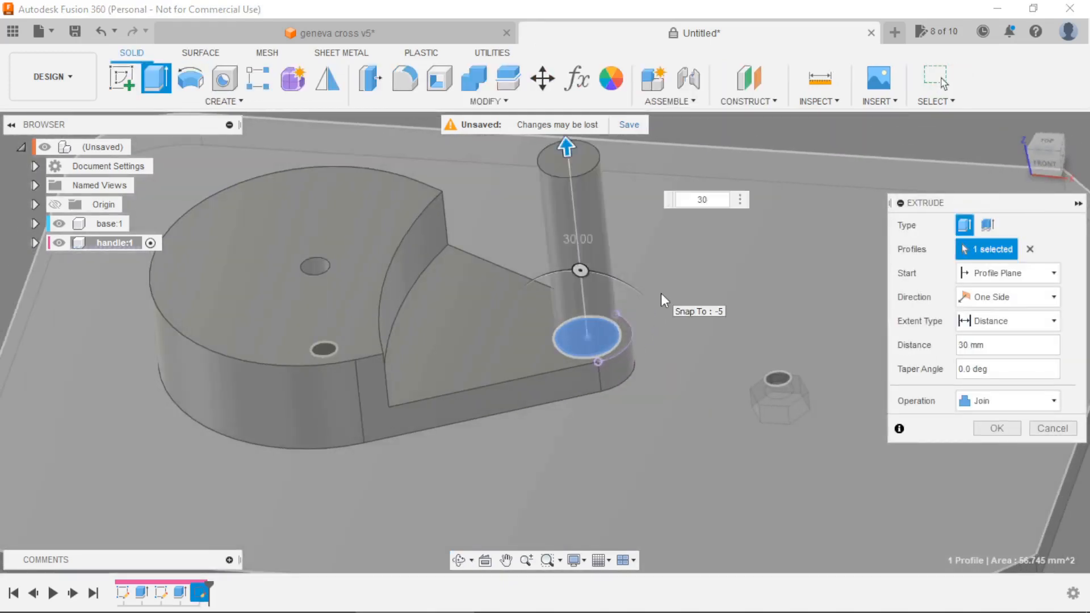
key(Return)
Fillet the pin's base edge and top edge with a 2 mm radius.
key(f)
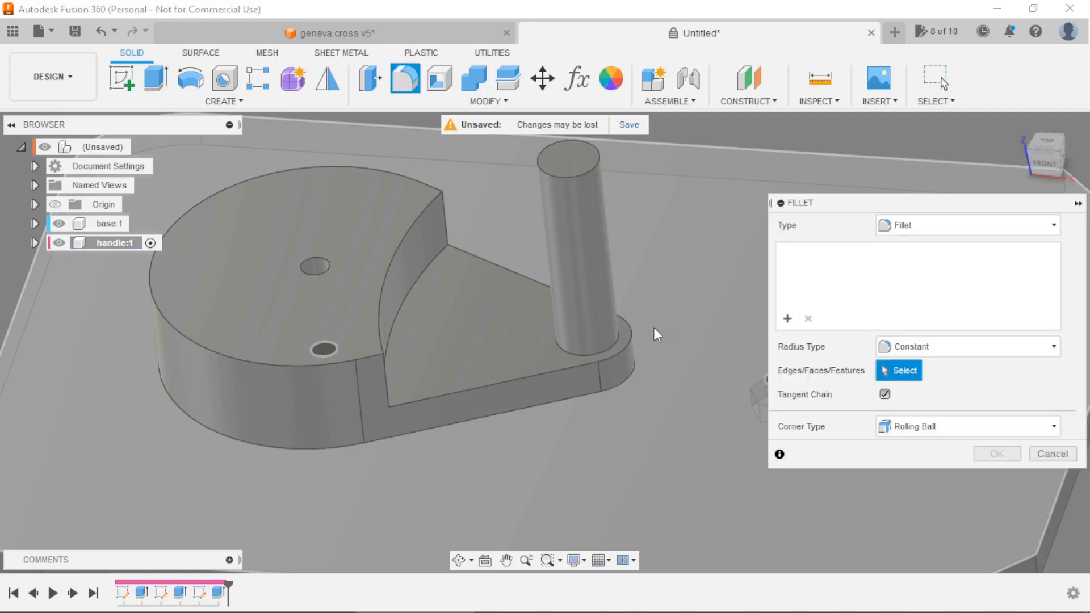
click(615, 339)
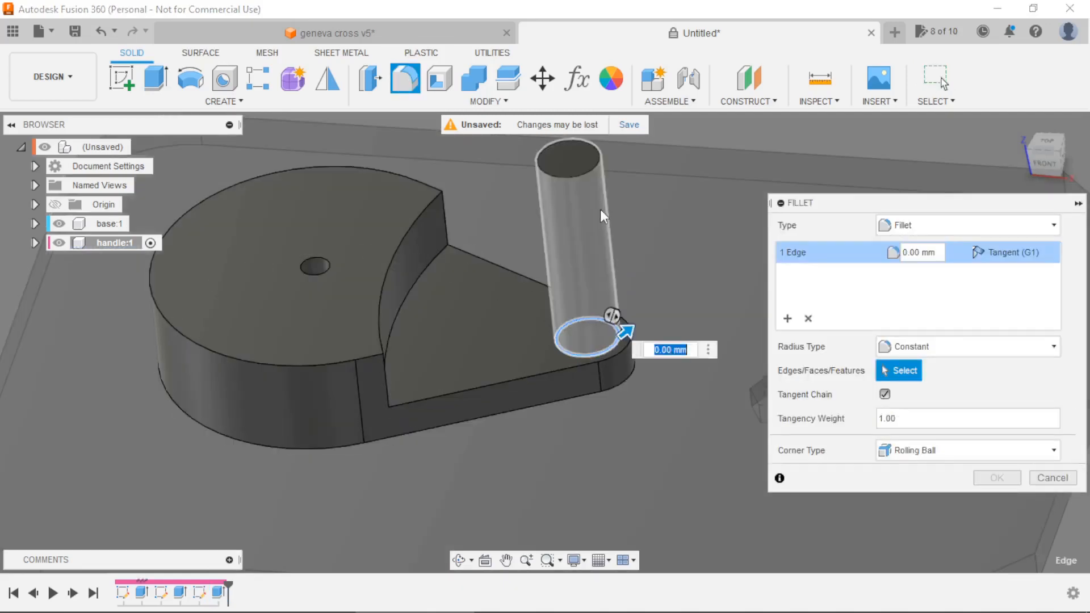
click(591, 171)
text(2)
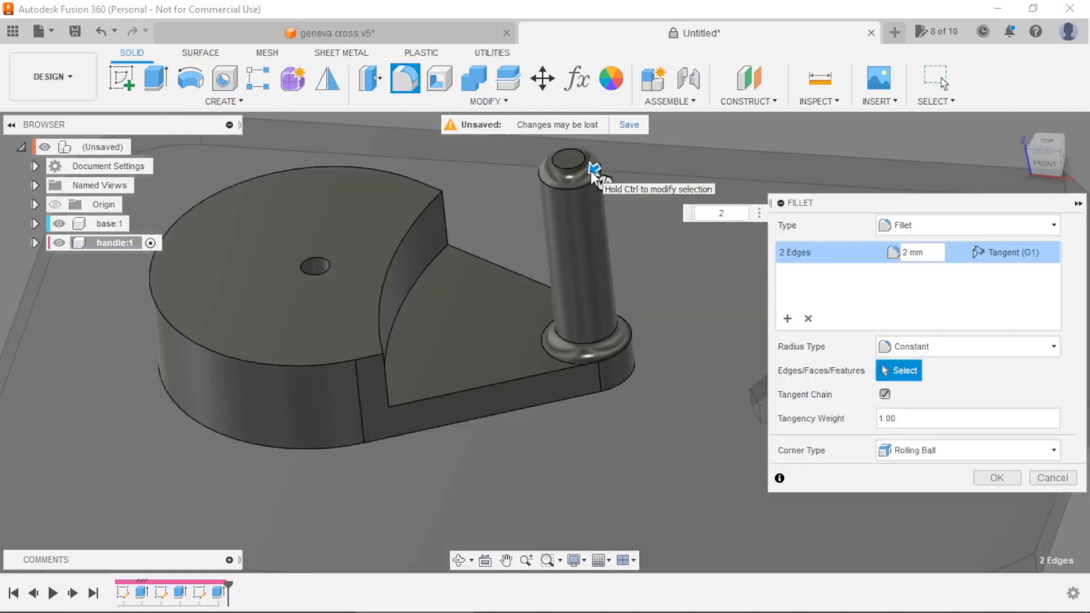
key(Return)
Activate the top-level assembly and create a new internal component named cross.
scroll(526, 356, down, 10)
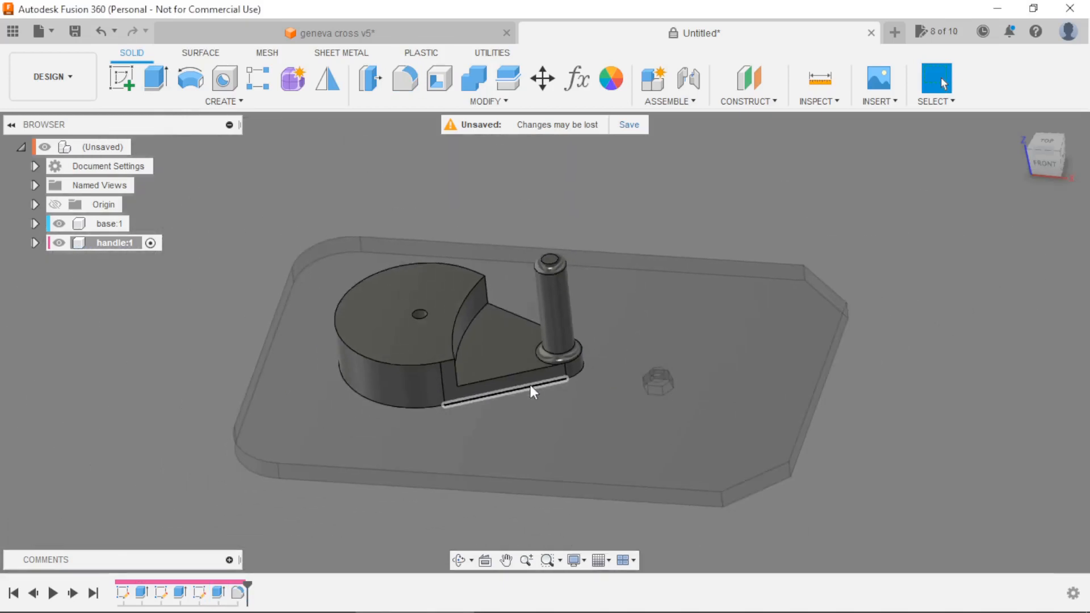
click(142, 147)
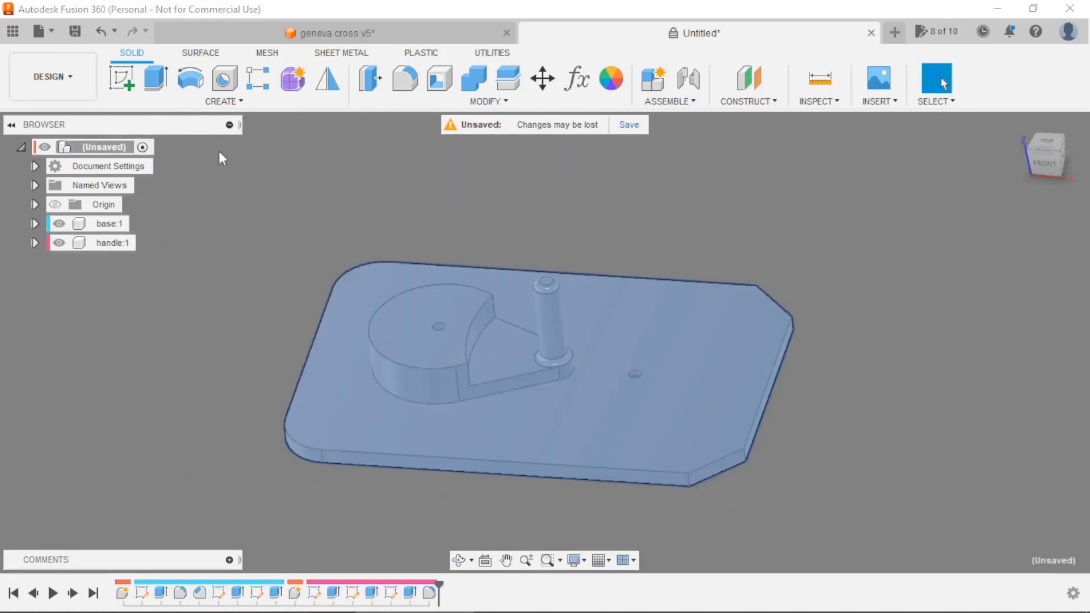
click(653, 79)
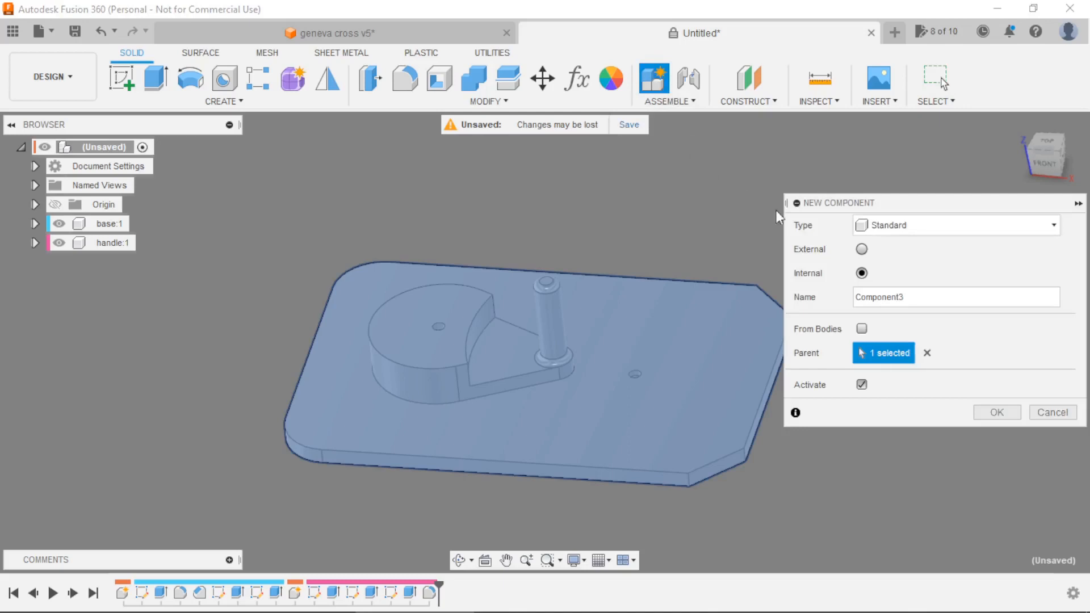
drag(927, 297, 816, 299)
text(cross)
key(Return)
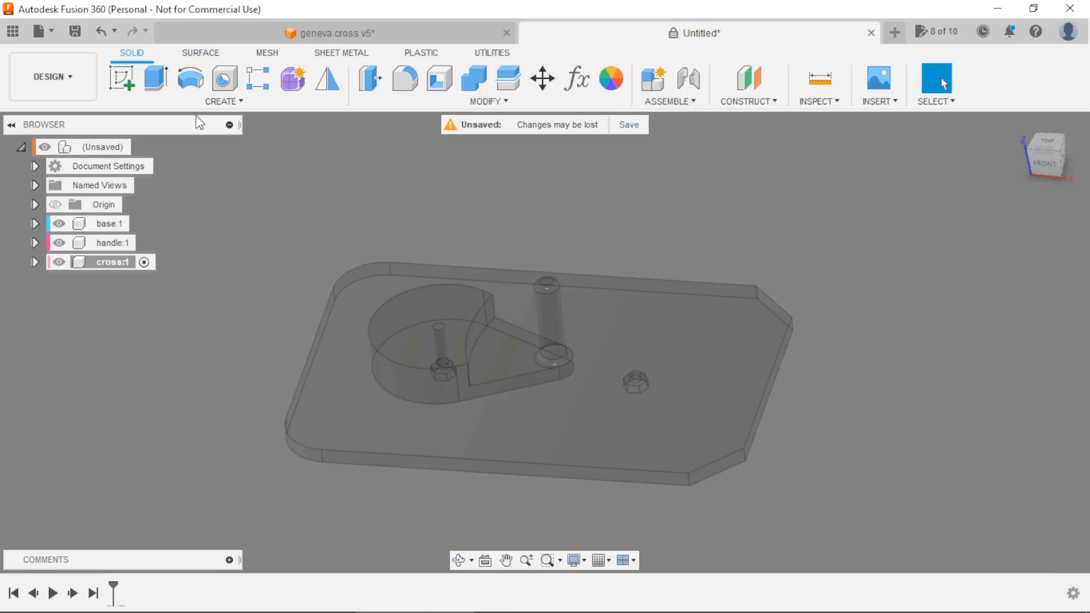
Start a sketch on the base plate's top face and, consulting cross.pdf in Acrobat Reader, draw a 35 mm circle centred on the free hole.
click(121, 78)
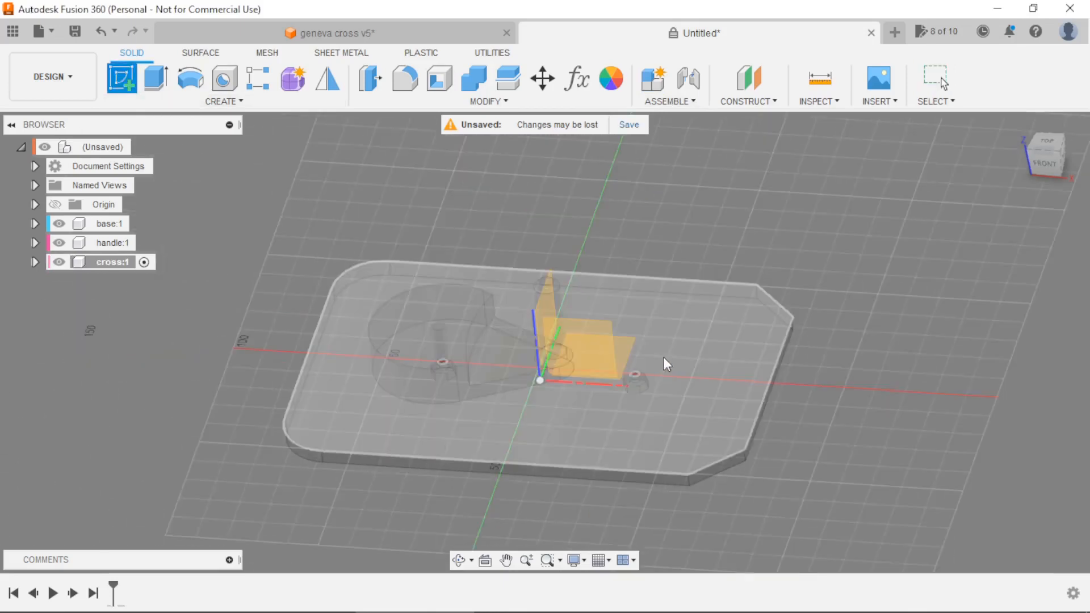
click(716, 332)
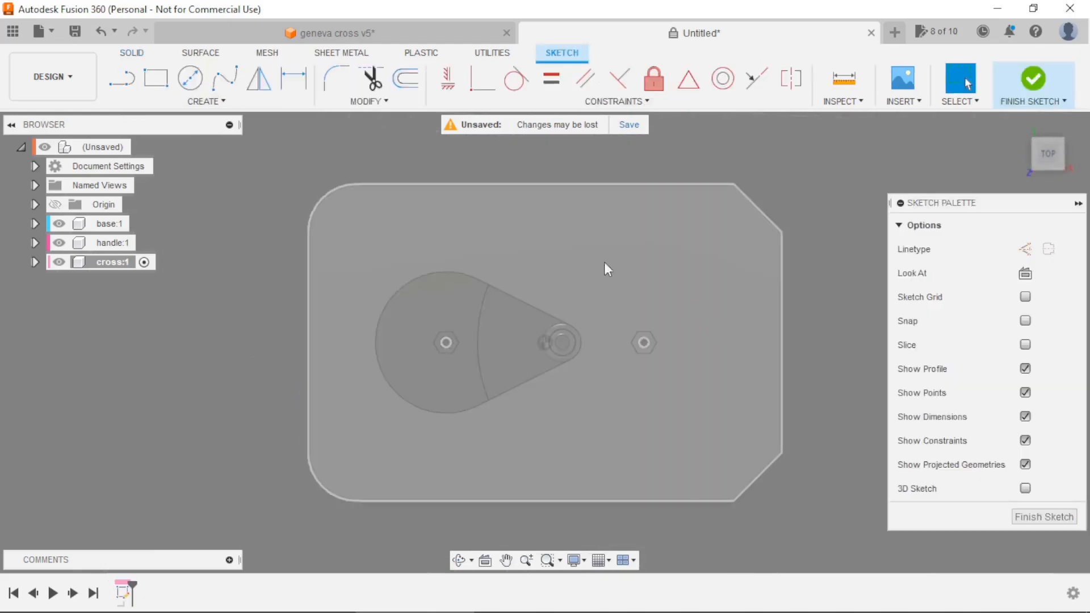
click(189, 83)
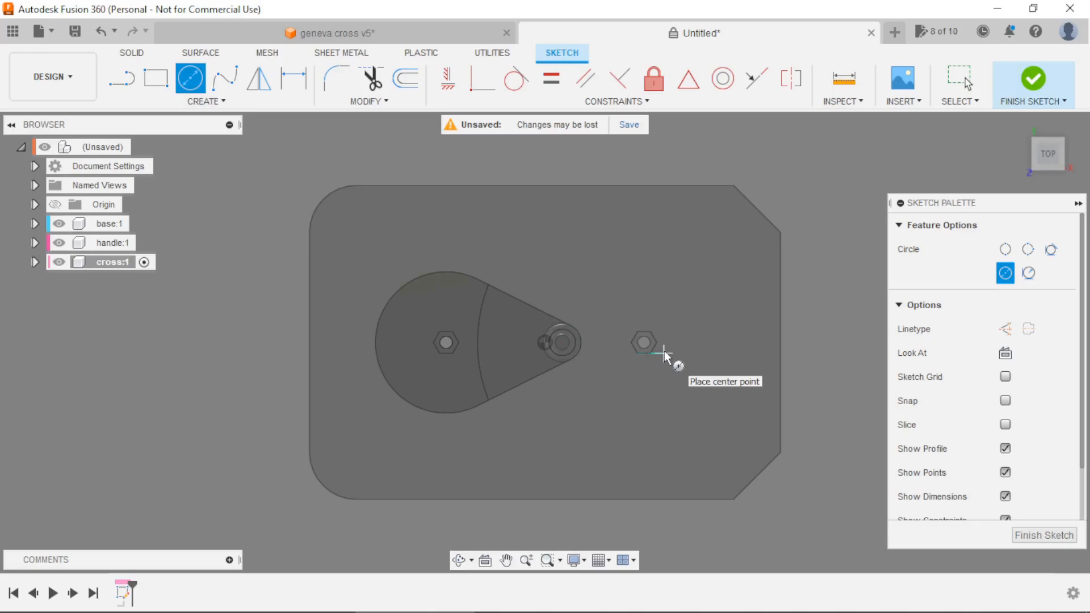
scroll(645, 348, up, 5)
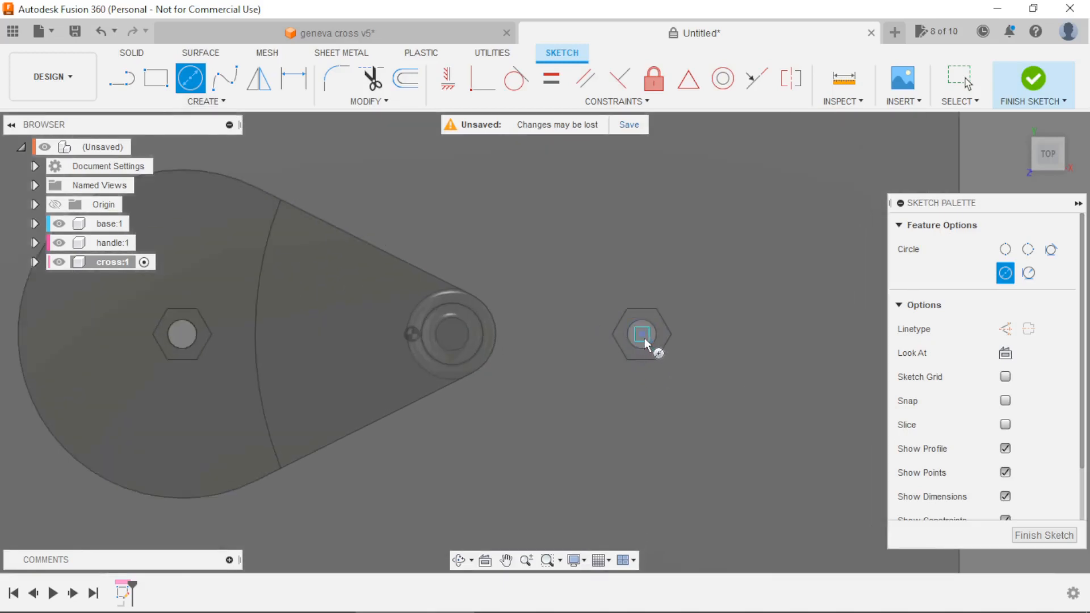
click(642, 335)
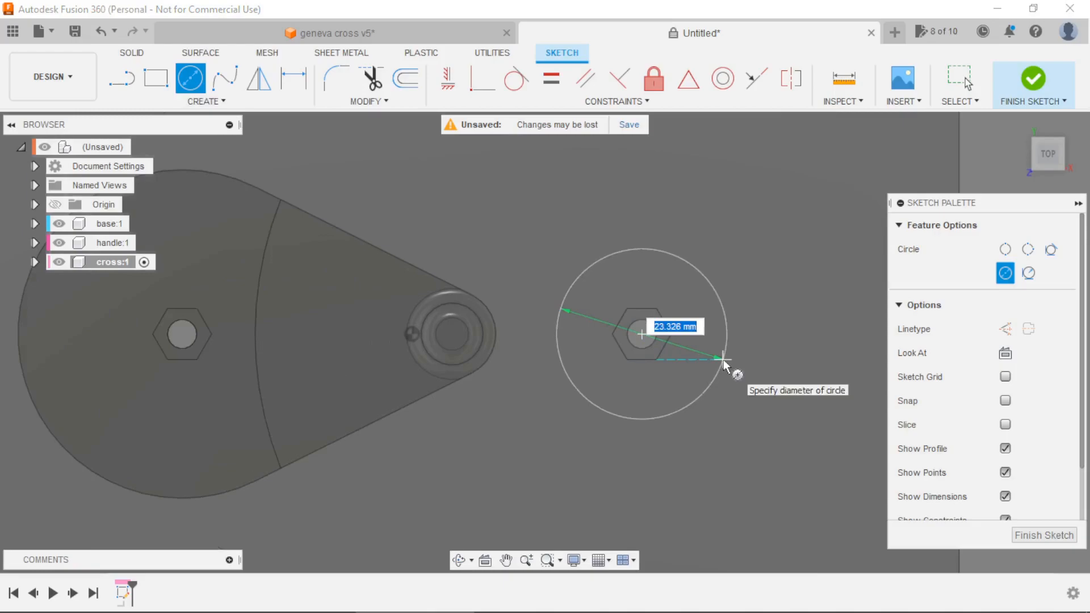
key(alt+Tab)
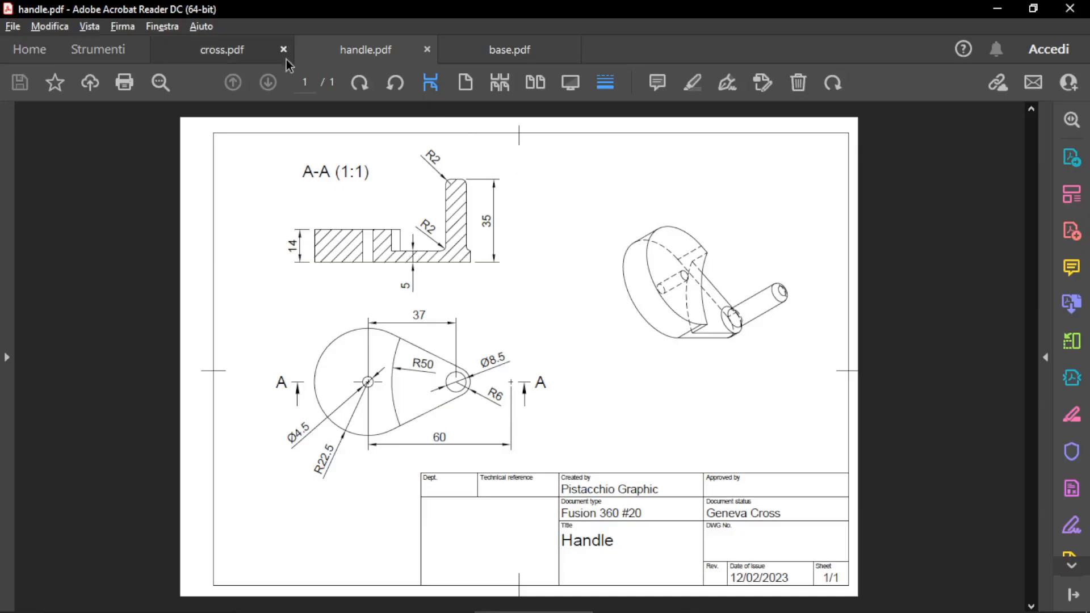
click(230, 55)
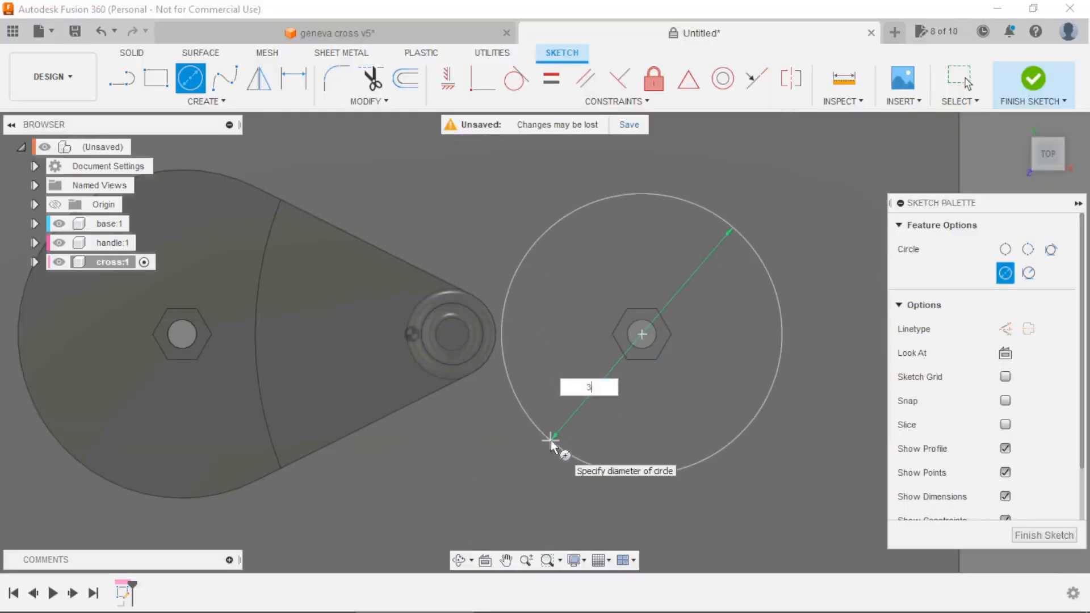
text(5)
key(Return)
key(Escape)
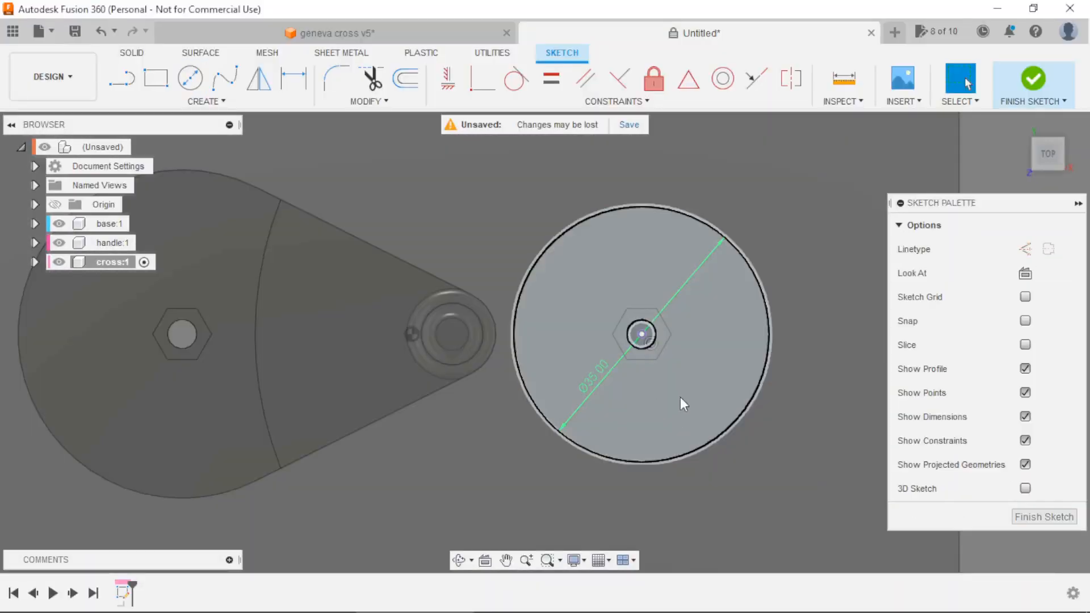
Draw a 25 mm diameter circle concentric with the 35 mm circle.
key(c)
click(641, 334)
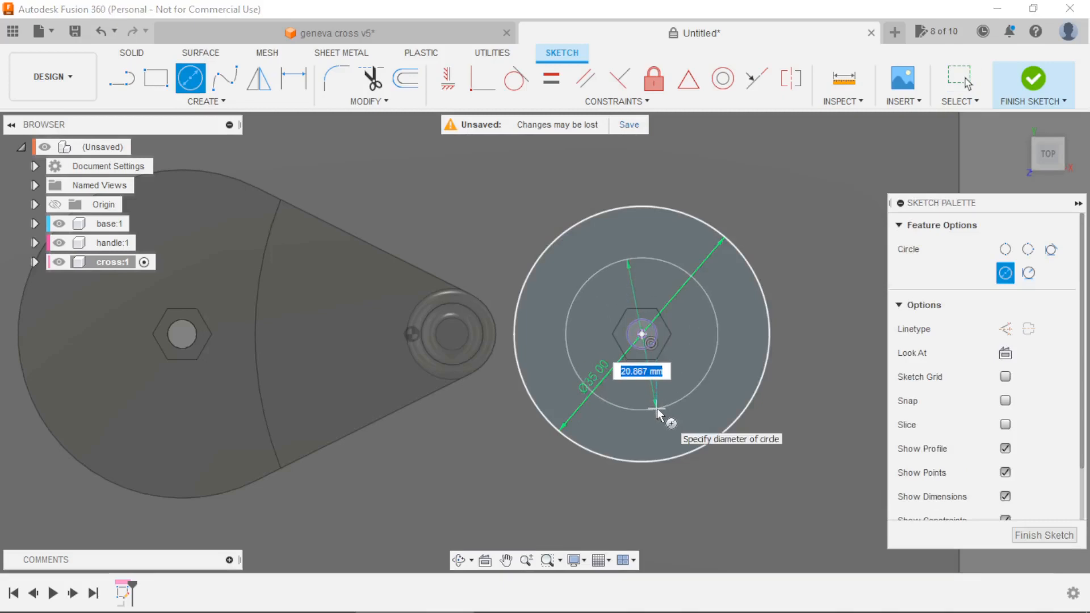
key(Return)
key(Escape)
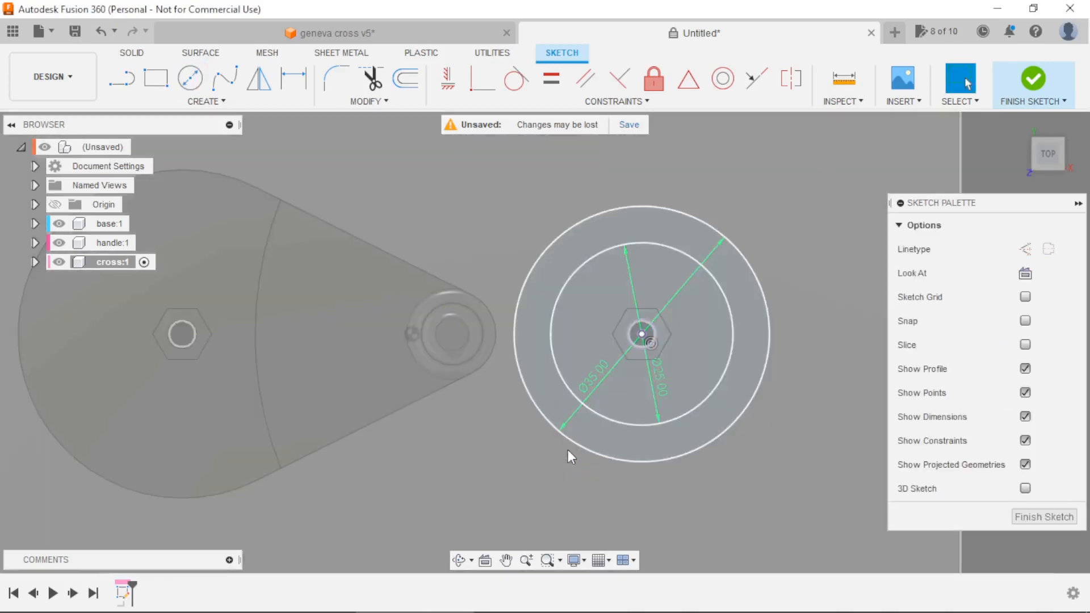
After checking the hub height in cross.pdf, extrude the ring between the 25 mm and 35 mm circles upward by 9 mm as a new body.
key(alt+Tab)
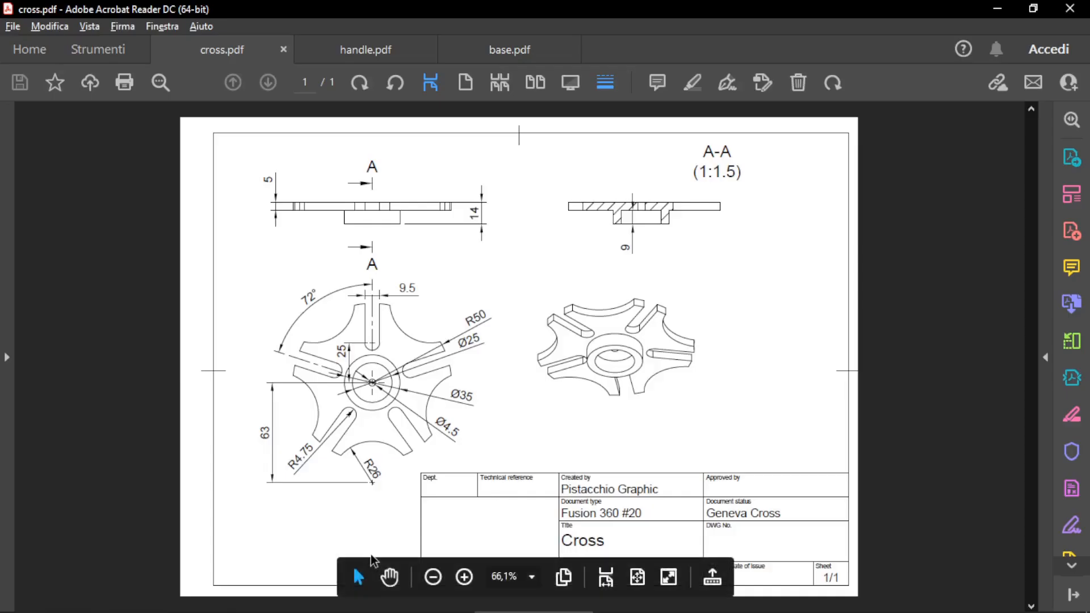
key(alt+Tab)
key(e)
click(577, 420)
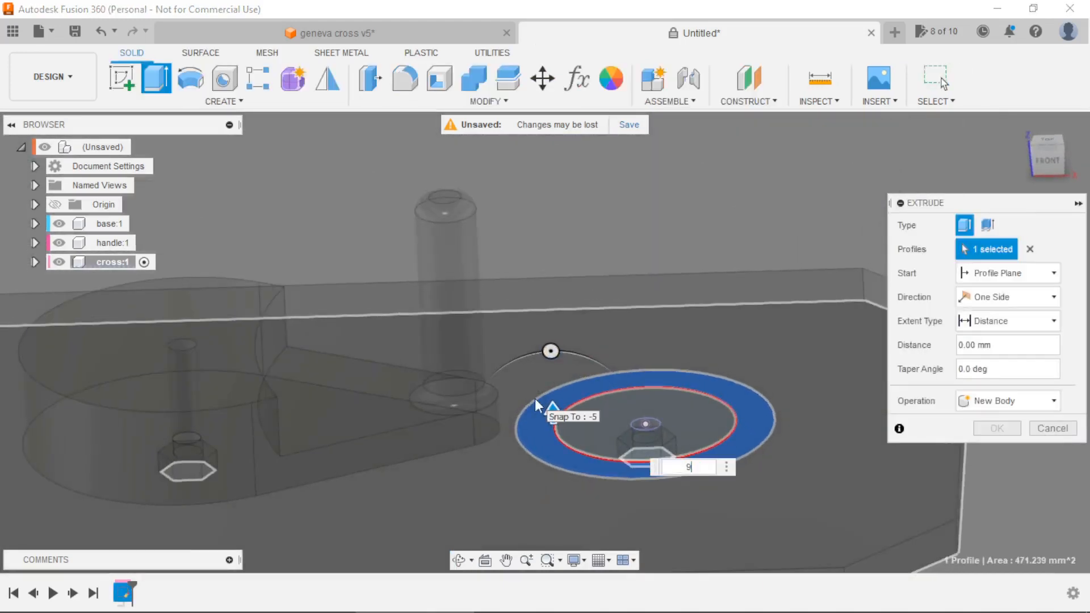
key(Return)
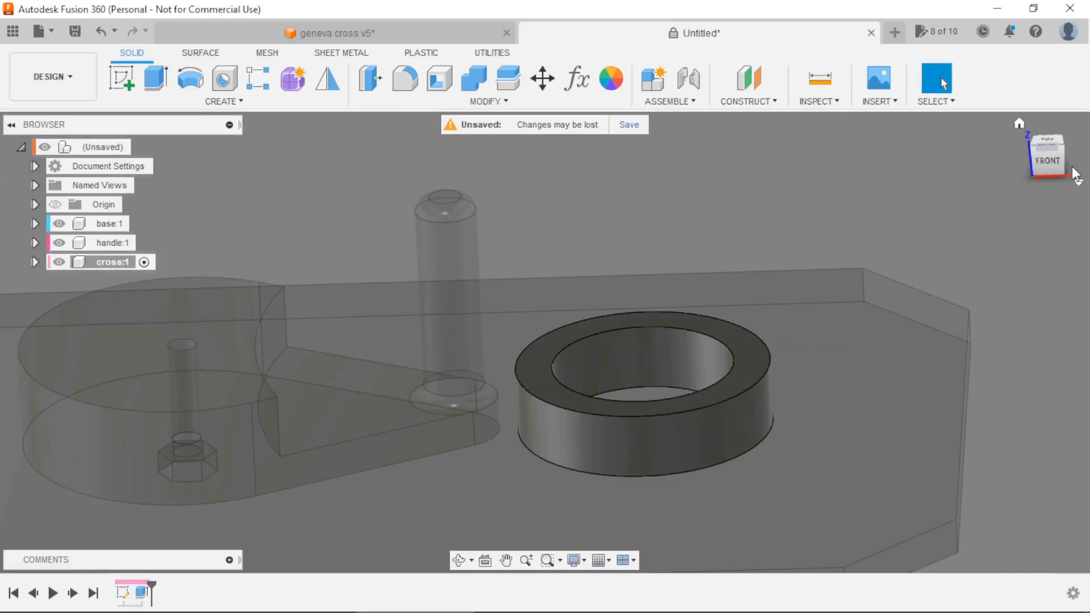
Start a sketch on the ring's top face and consult cross.pdf in Acrobat Reader for the cross dimensions.
click(1048, 161)
shift+middle_drag(569, 353, 542, 401)
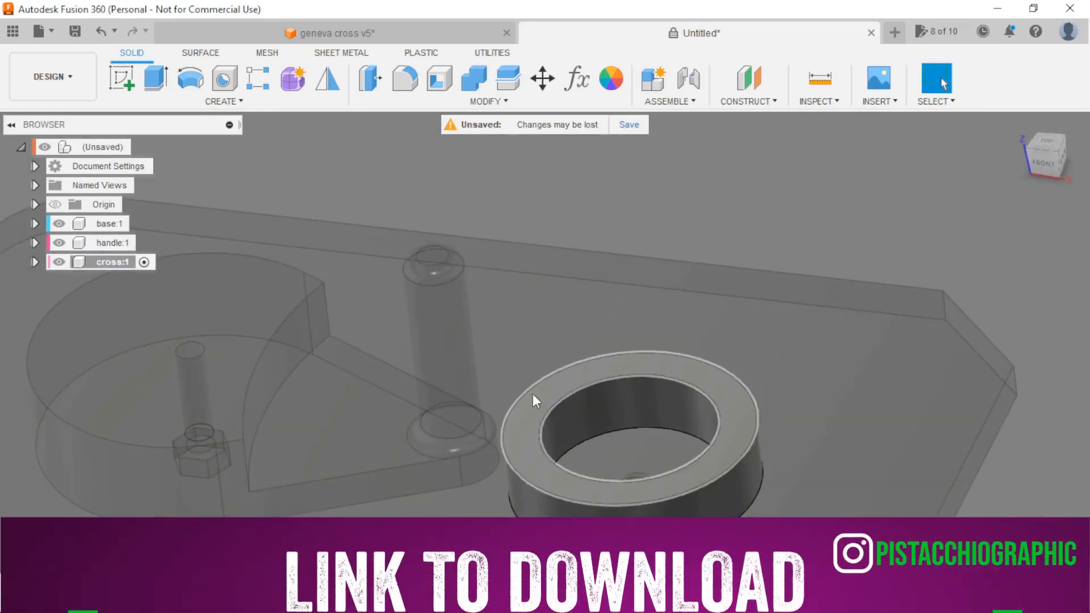
click(120, 78)
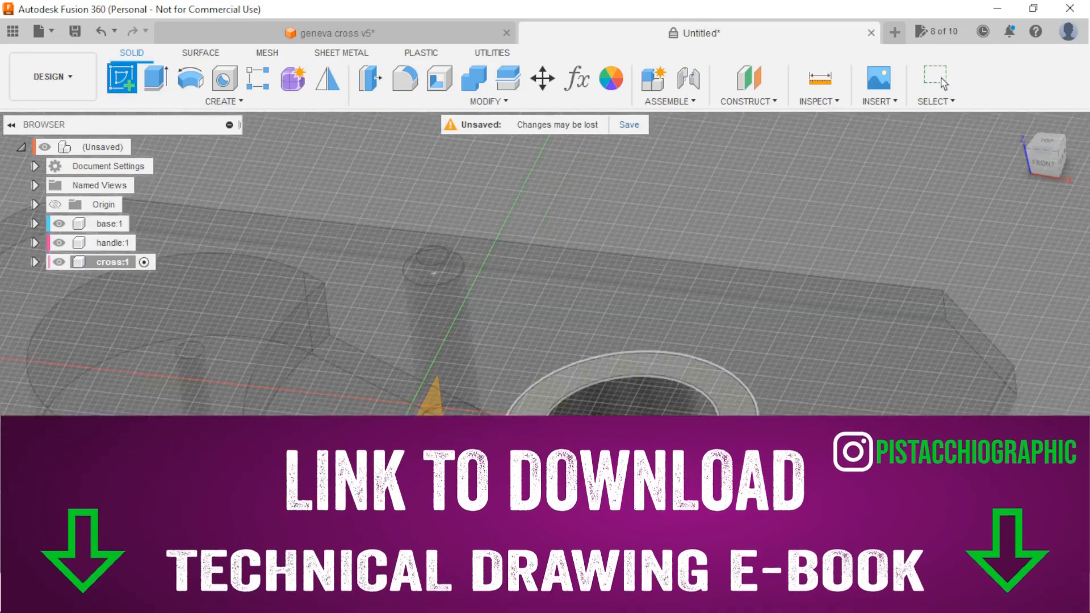
click(531, 430)
key(alt+Tab)
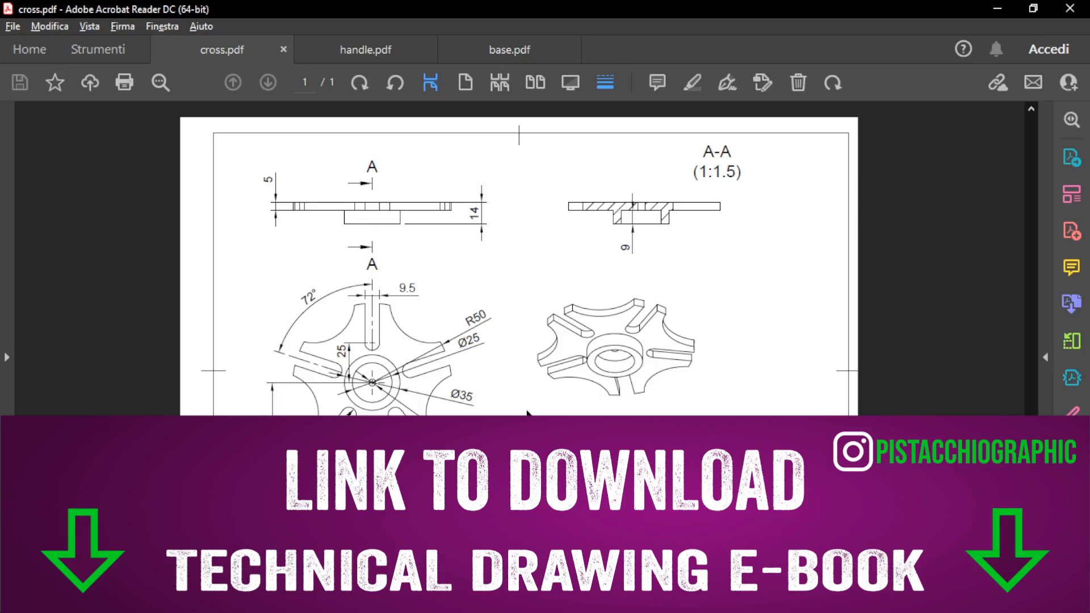
key(alt+Tab)
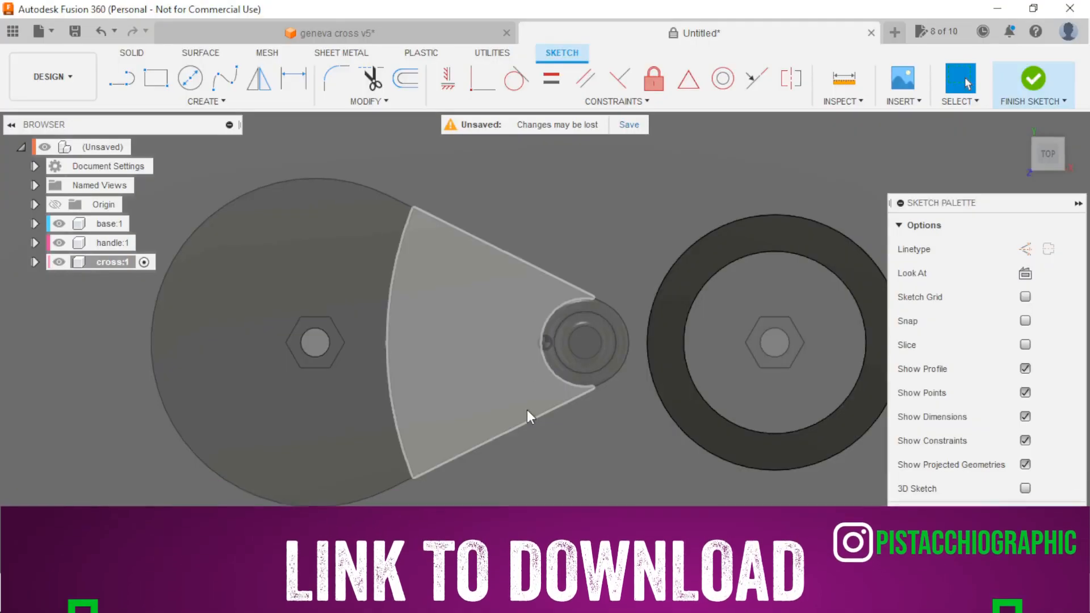
Draw a 100 mm diameter circle centred on the base hole inside the ring.
scroll(400, 343, down, 3)
scroll(685, 319, up, 2)
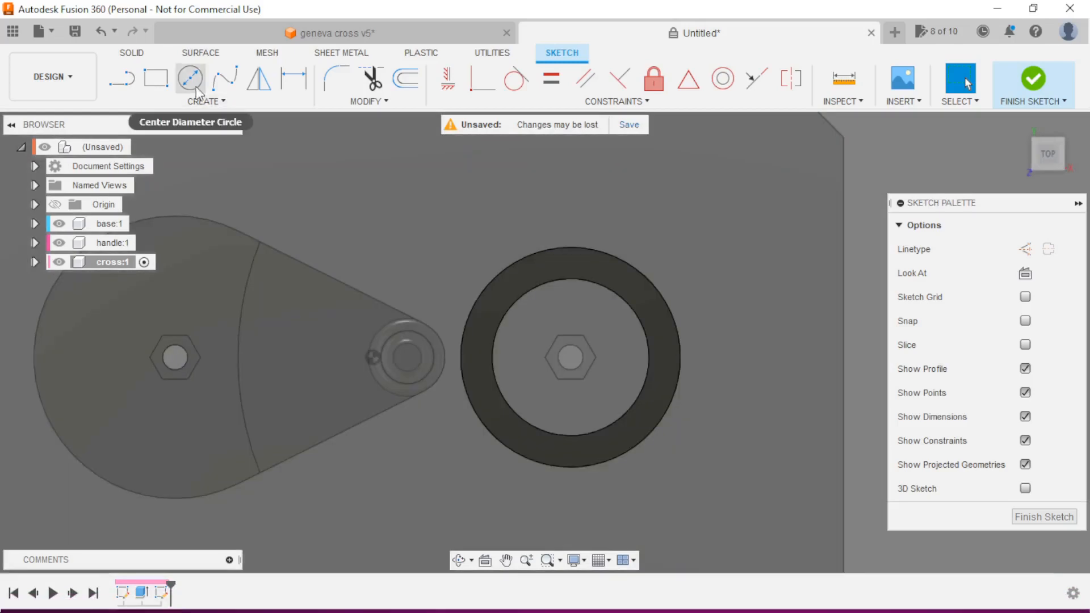
click(197, 90)
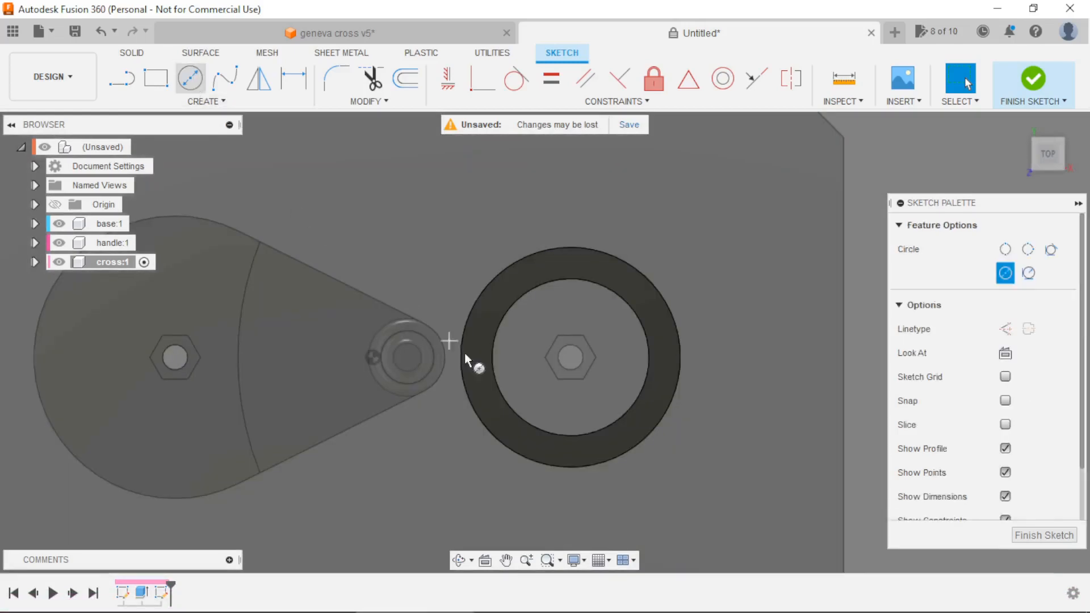
click(570, 358)
text(100)
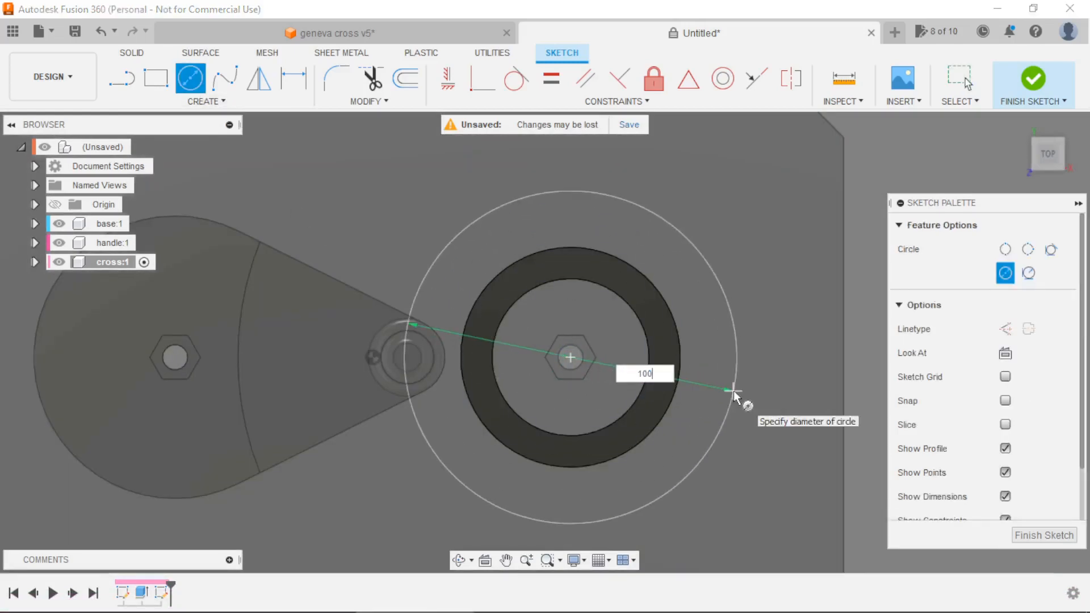
key(Return)
scroll(590, 355, down, 3)
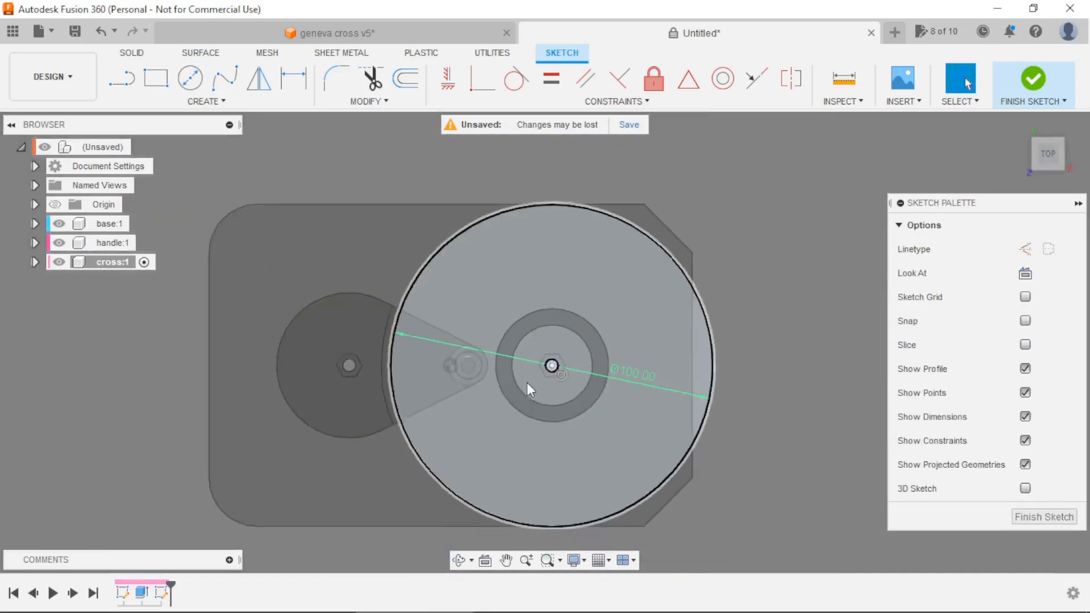
Draw a circle concentric with the base hole inside the ring and dimension its diameter to 4 mm.
scroll(541, 383, up, 5)
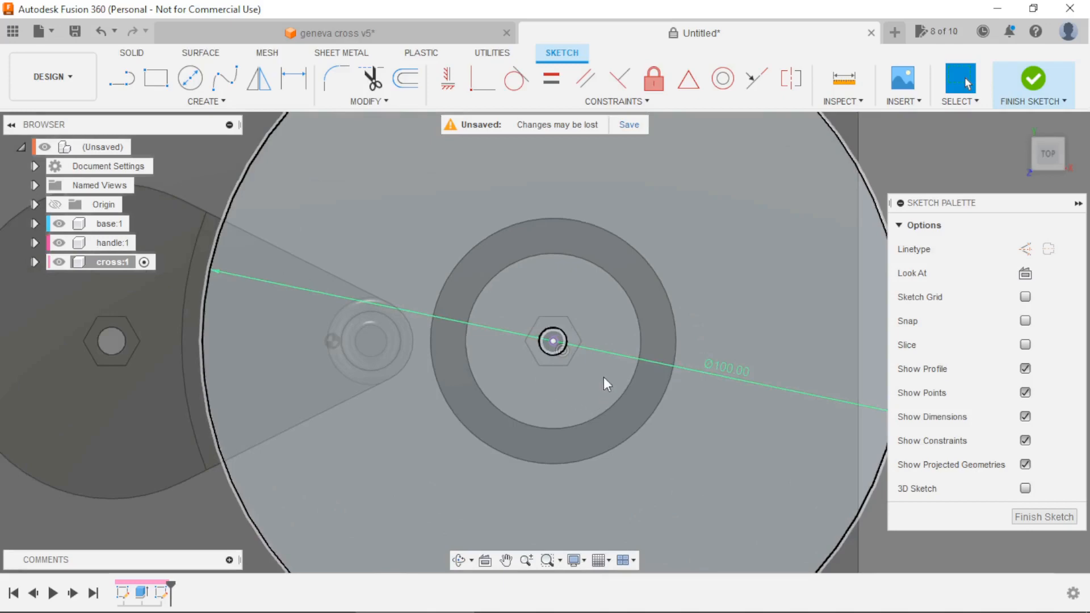
key(c)
scroll(562, 389, up, 4)
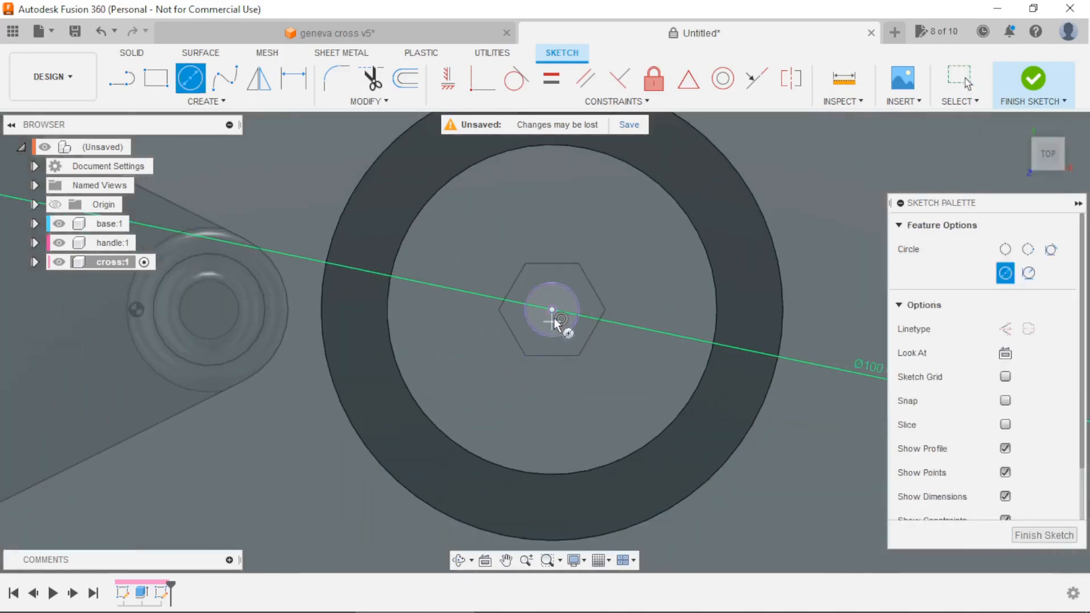
click(557, 309)
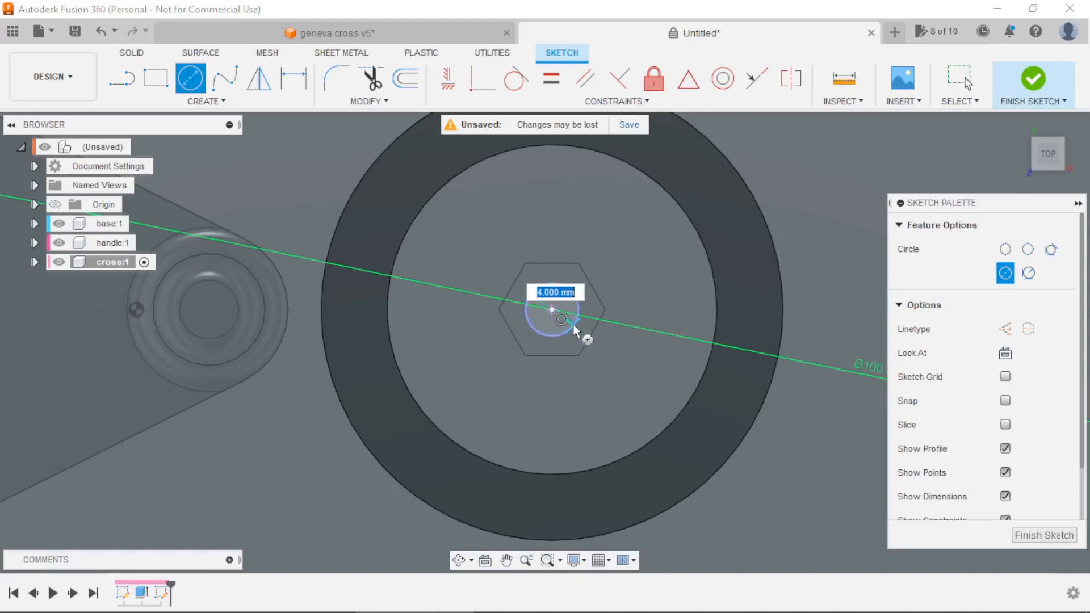
click(573, 325)
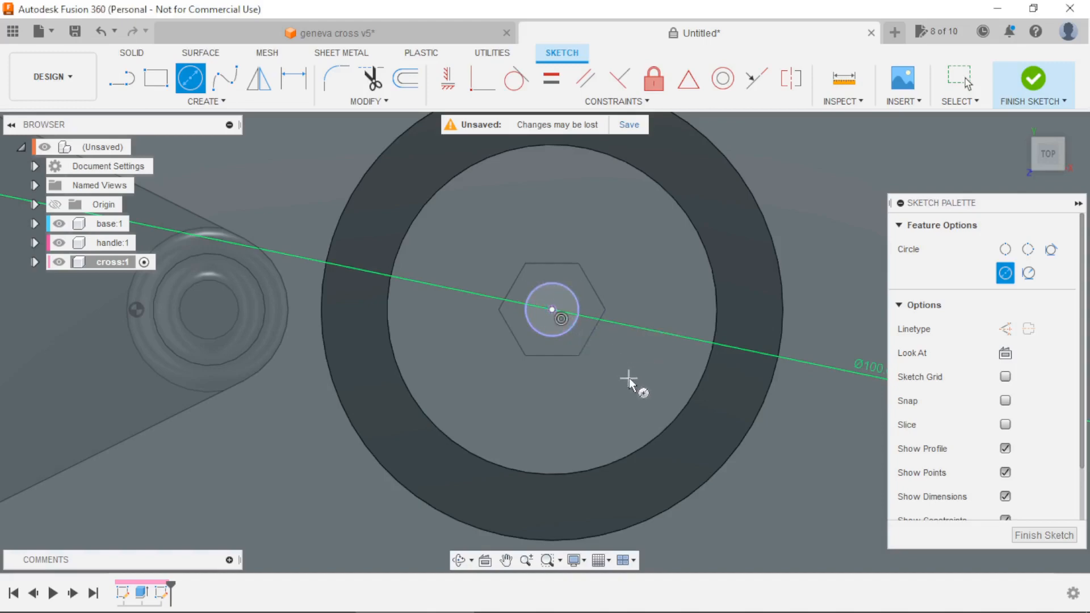
key(Escape)
key(d)
click(575, 322)
click(631, 269)
key(Return)
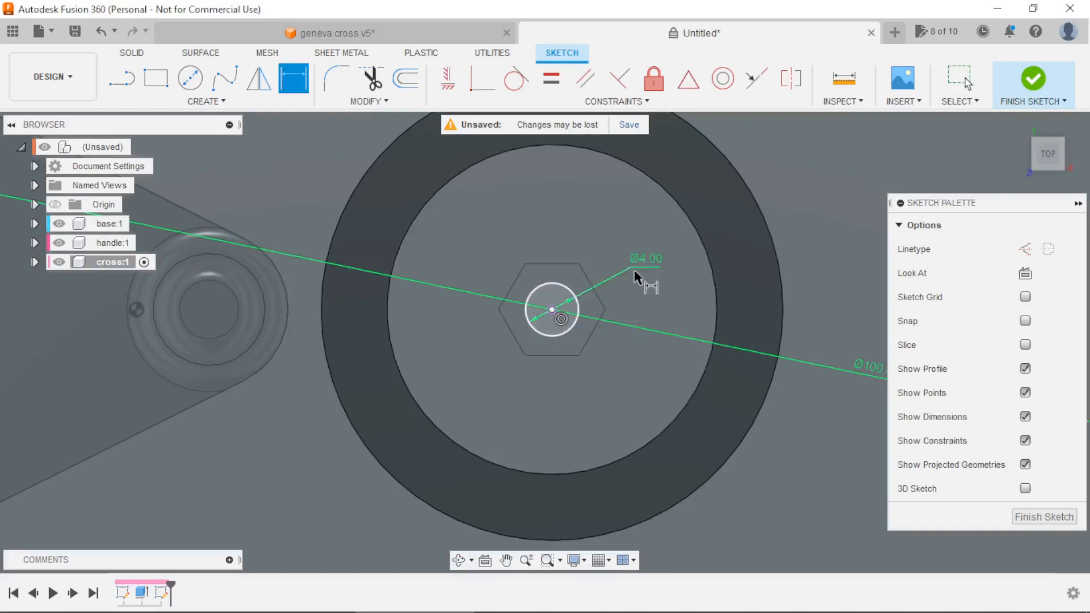
Extrude the disc profile between the 4 mm and 100 mm circles by 5 mm.
scroll(546, 337, down, 3)
scroll(546, 337, down, 3)
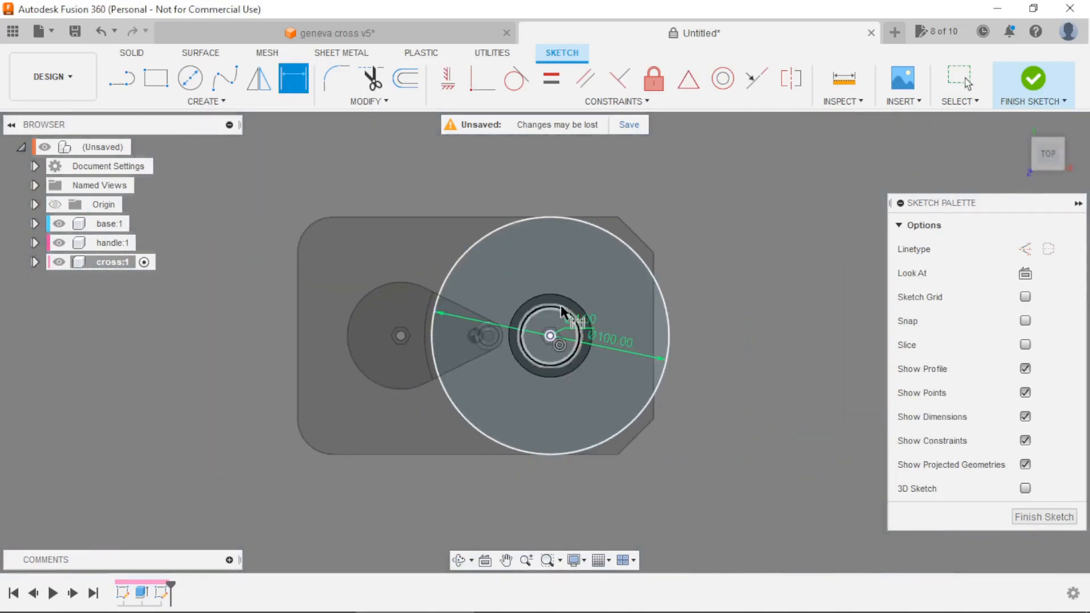
key(e)
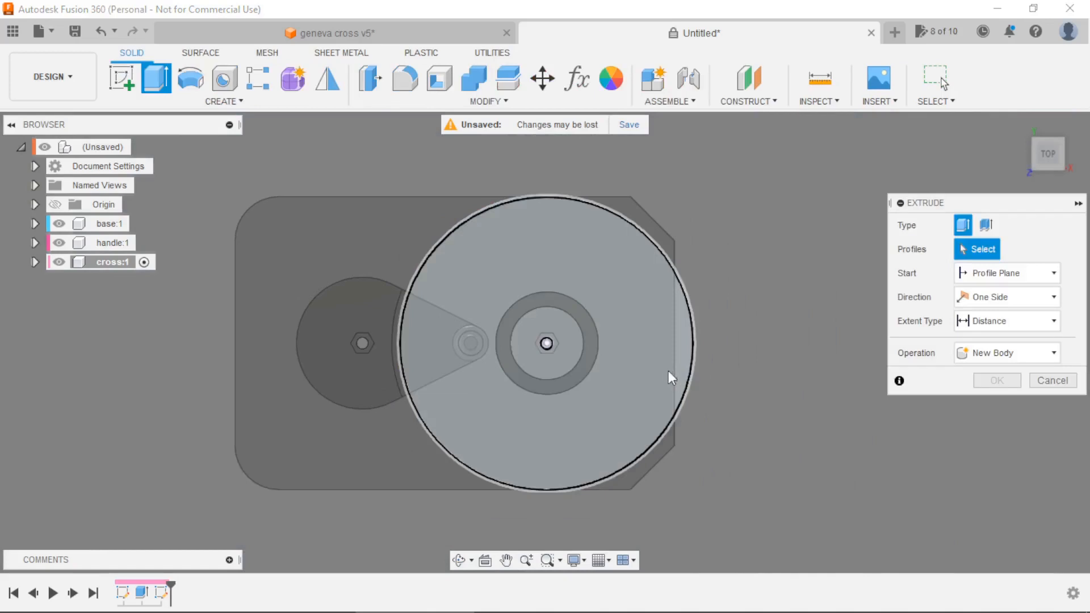
click(671, 371)
text(5)
key(Return)
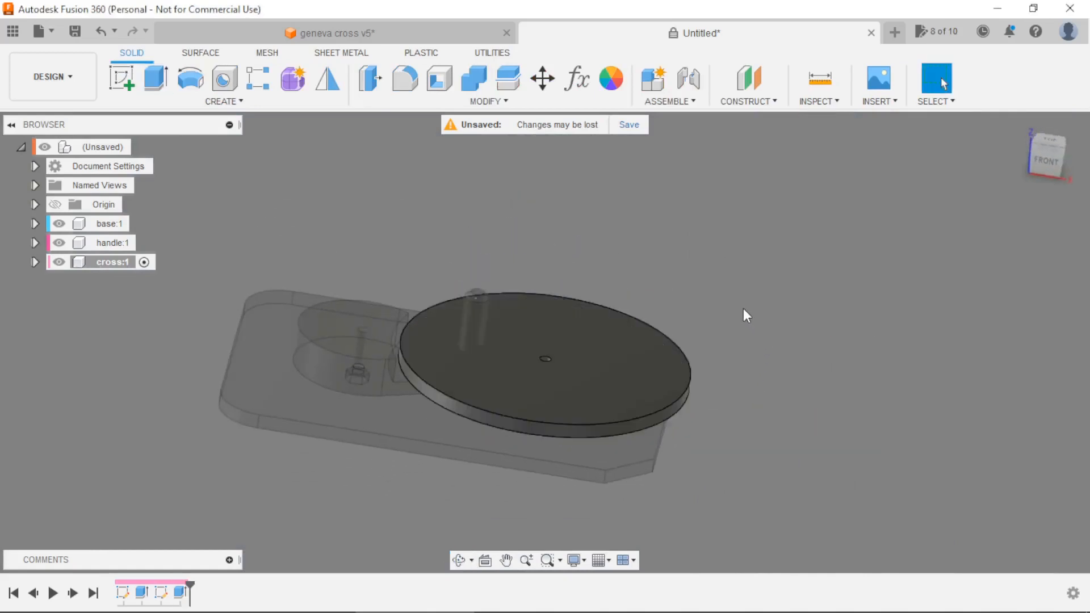
Start a sketch on the top face of the cross disc.
key(s)
click(598, 335)
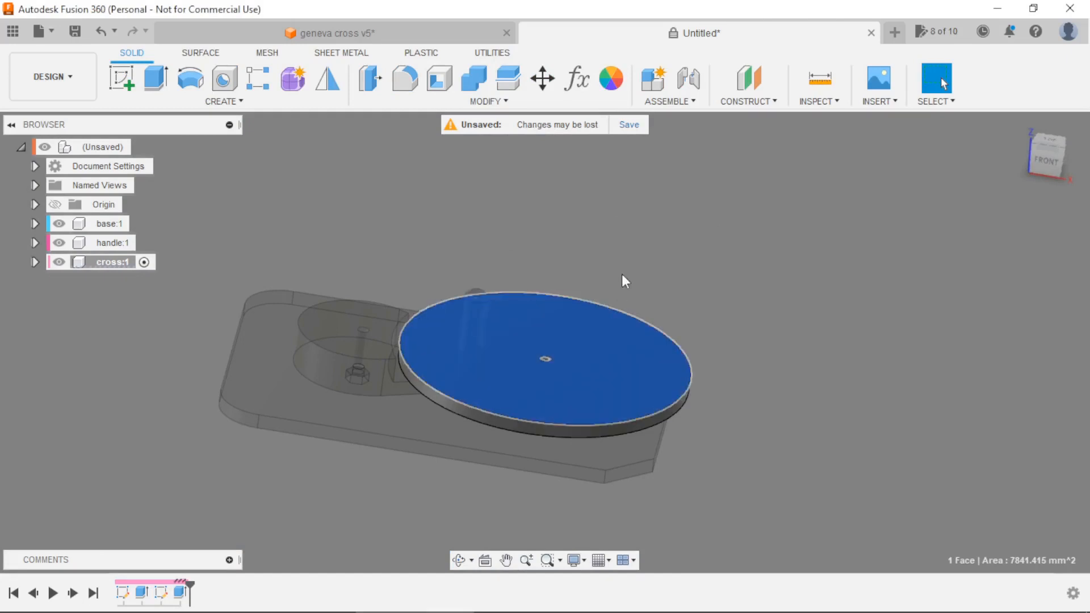
click(602, 255)
key(shift+s)
click(582, 332)
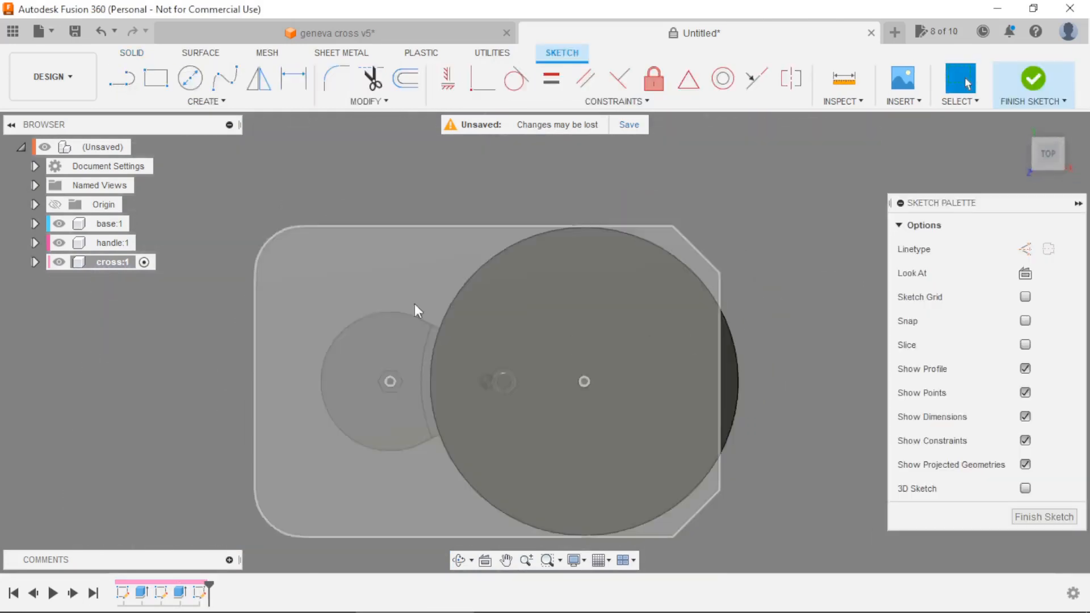
Draw a 9.5 mm diameter circle on the disc, centred about 16 mm above the centre hole.
click(191, 78)
scroll(588, 384, up, 3)
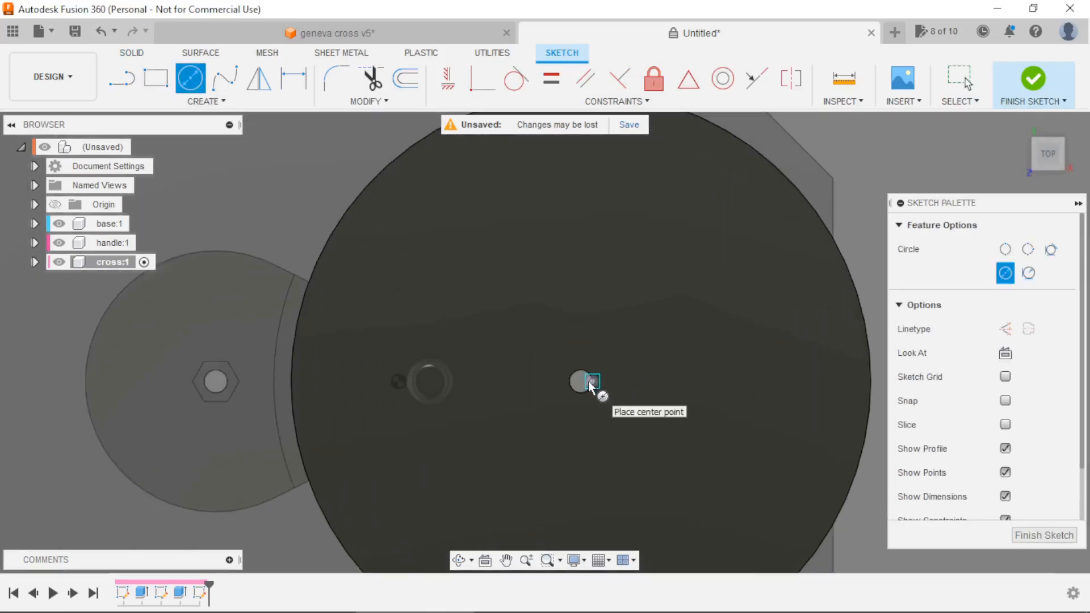
click(582, 384)
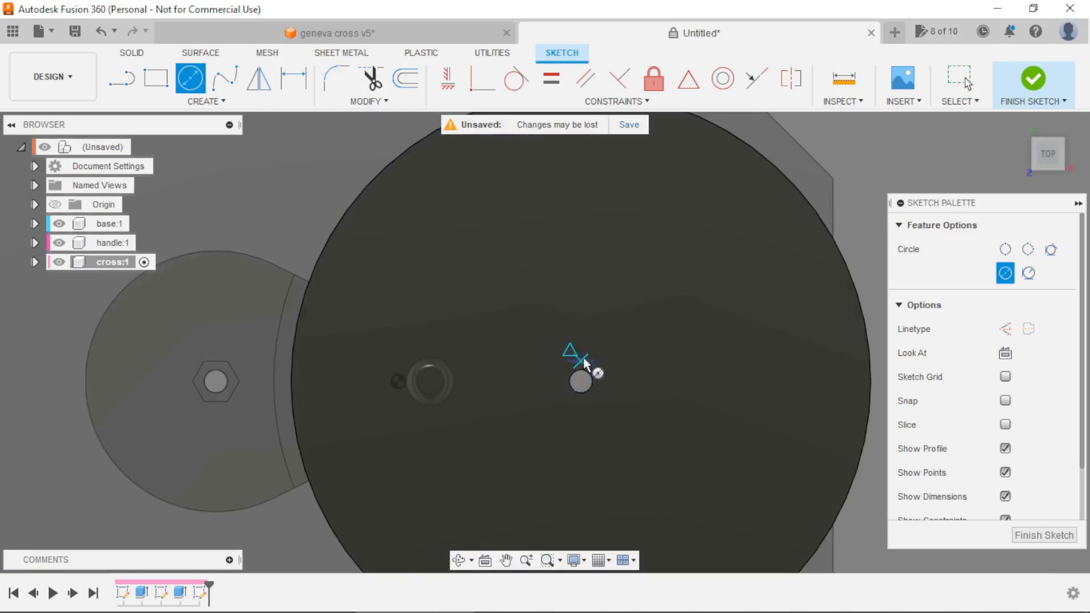
click(582, 291)
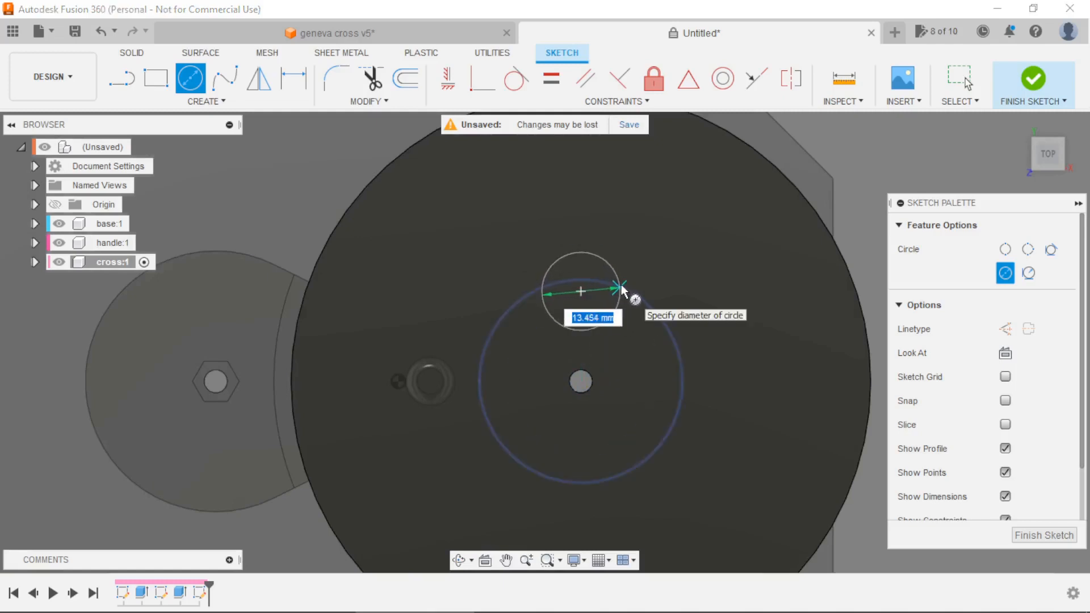
key(Tab)
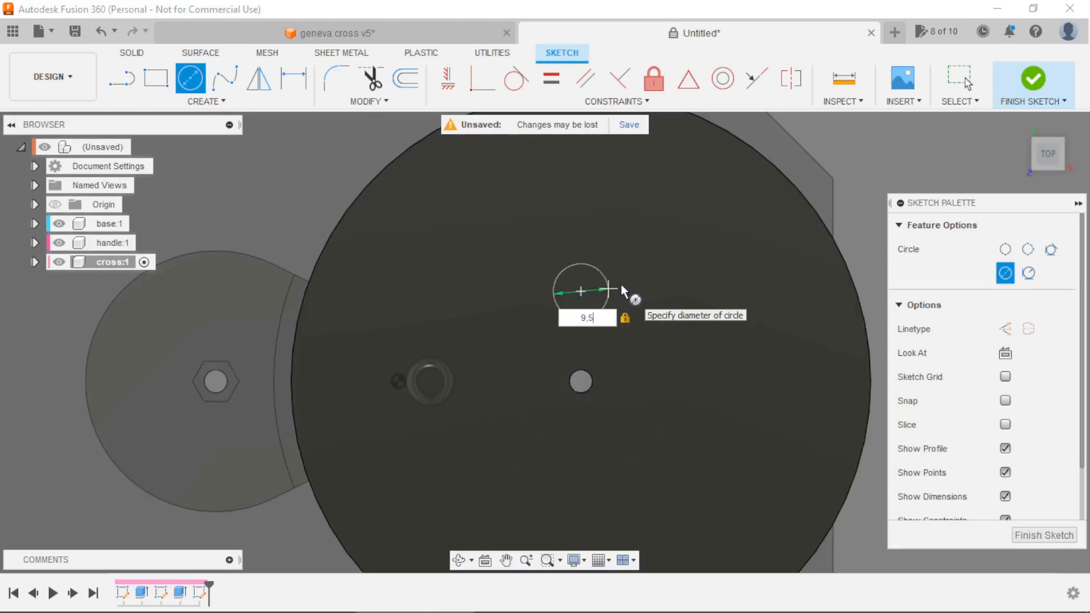
key(Return)
key(Escape)
scroll(550, 352, down, 4)
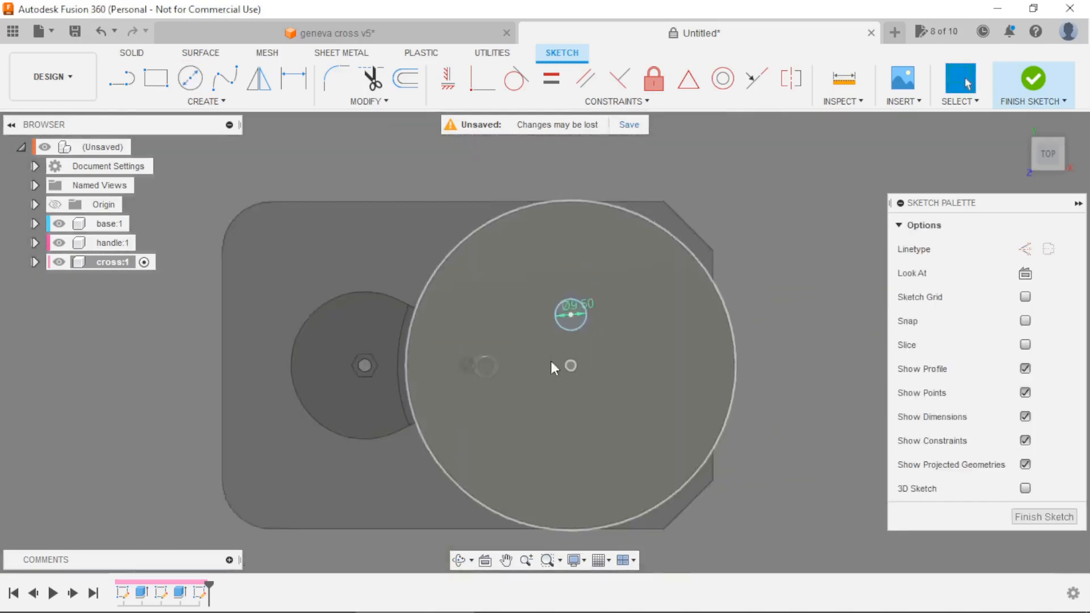
Draw two vertical lines on either side of the 9.5 mm circle, the right one about 51 mm long, and delete the projected base edge.
scroll(567, 262, up, 2)
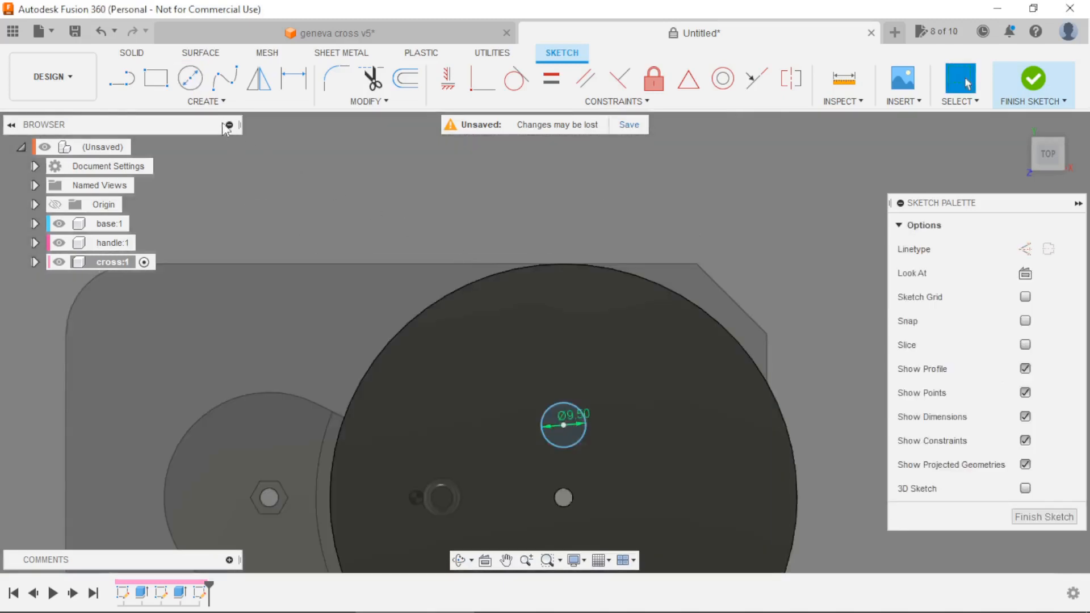
click(125, 77)
click(522, 220)
click(523, 471)
key(Escape)
click(625, 229)
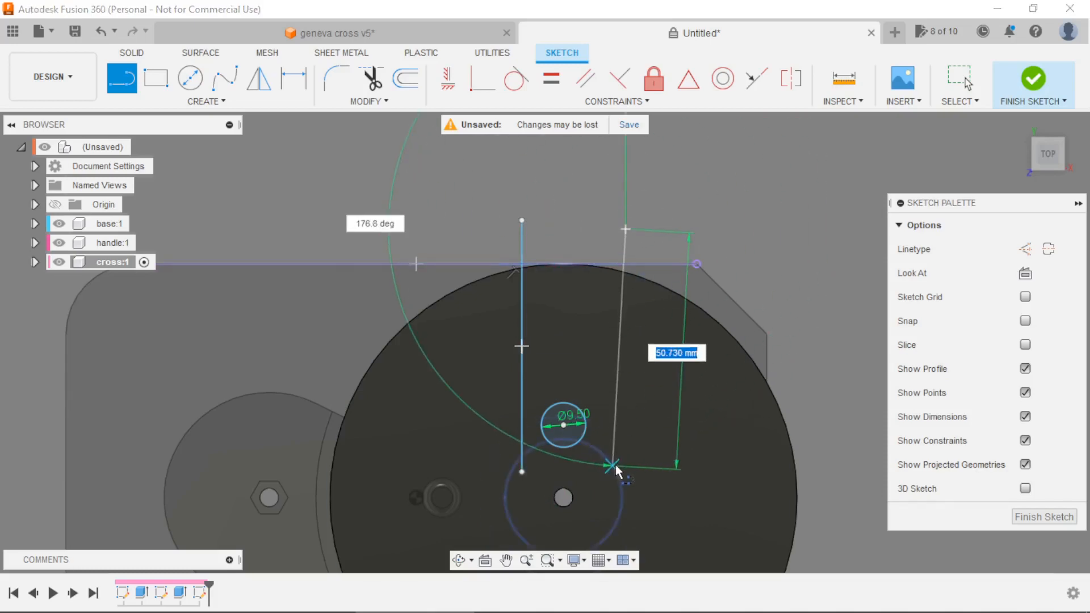
click(625, 465)
key(Escape)
key(Escape)
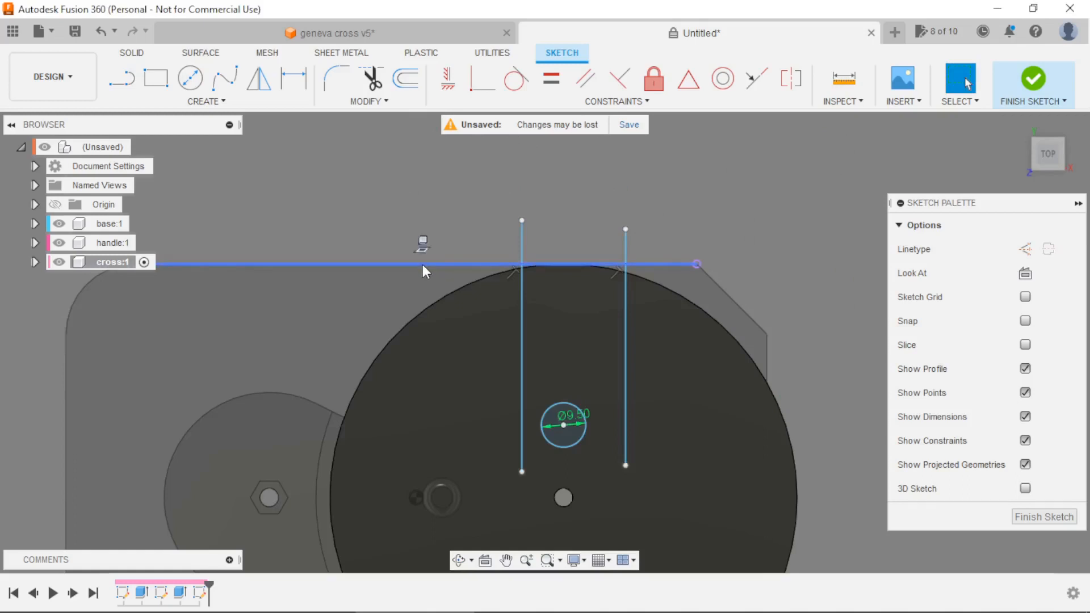
click(423, 264)
key(Delete)
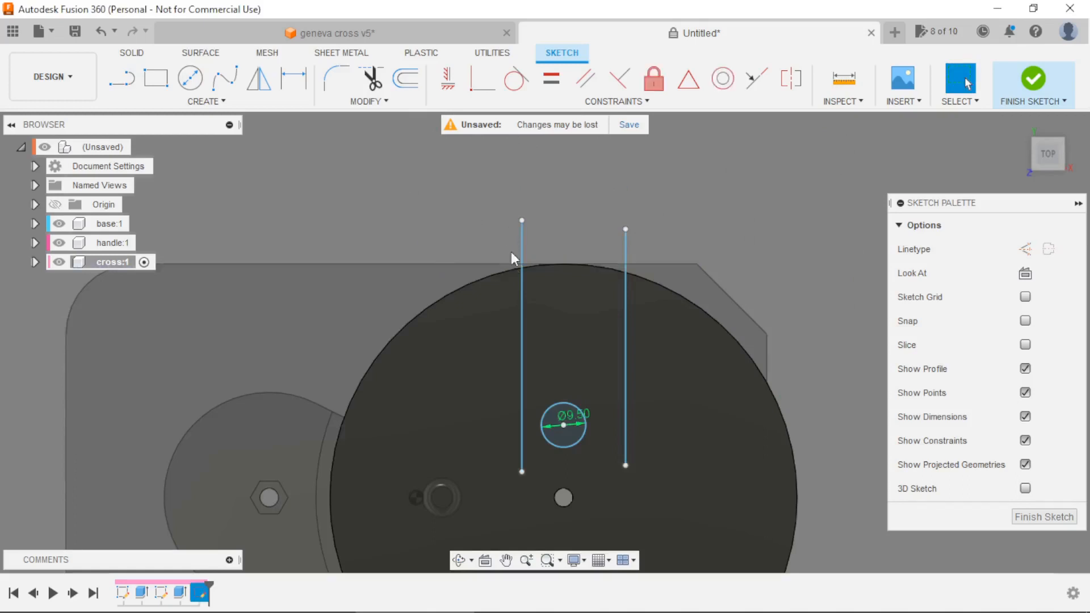
scroll(585, 448, up, 3)
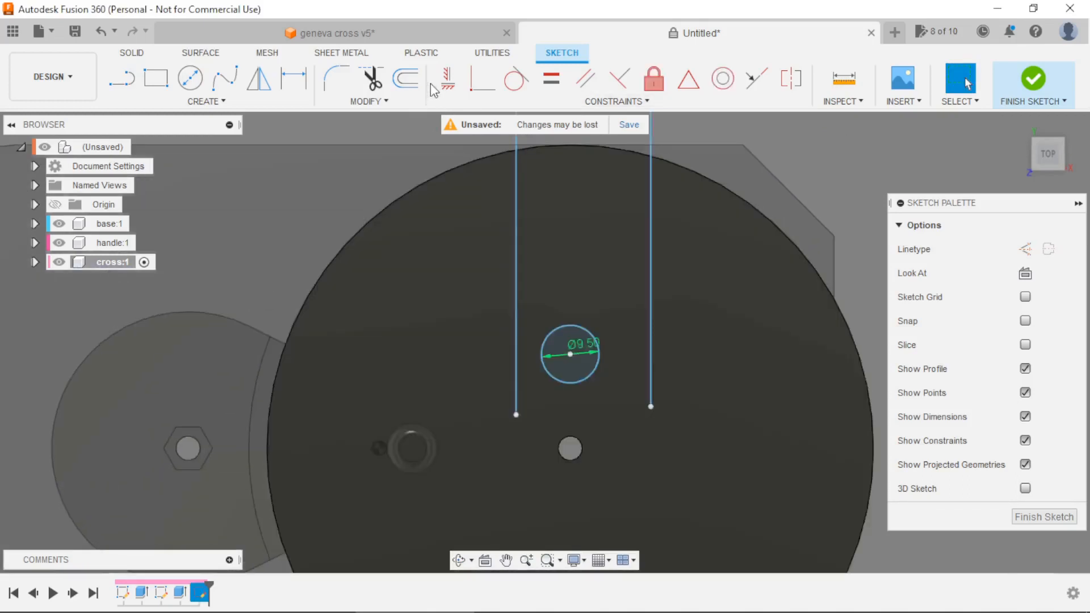
click(447, 80)
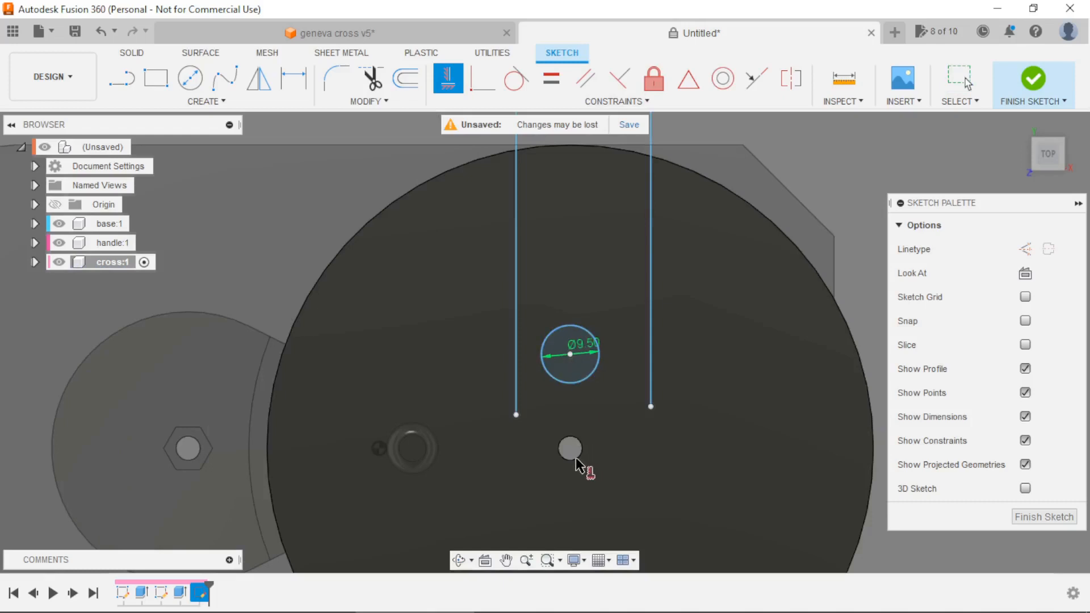
scroll(577, 460, up, 2)
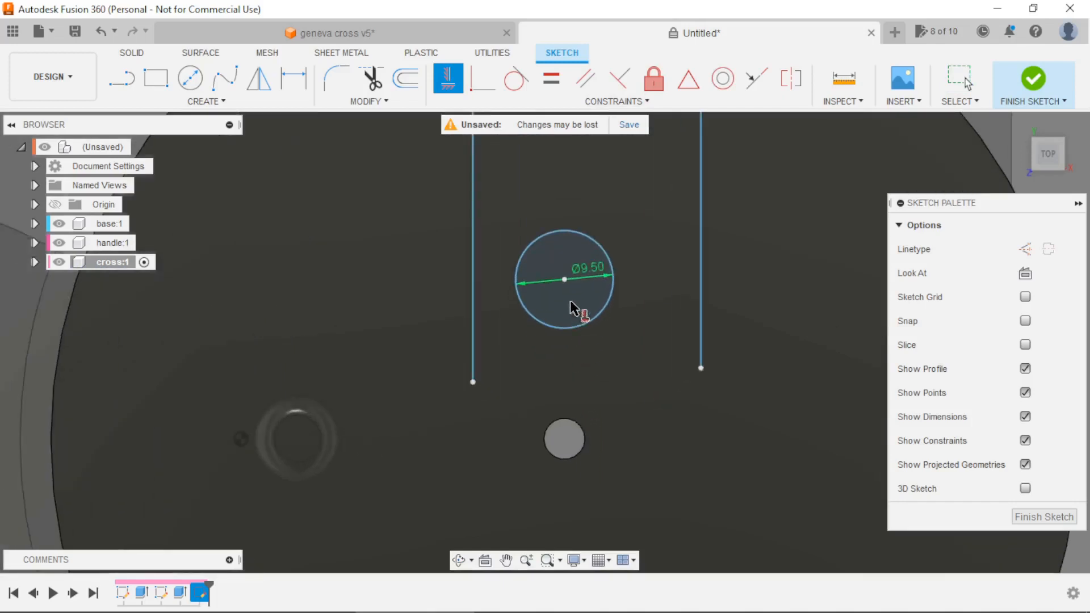
click(564, 280)
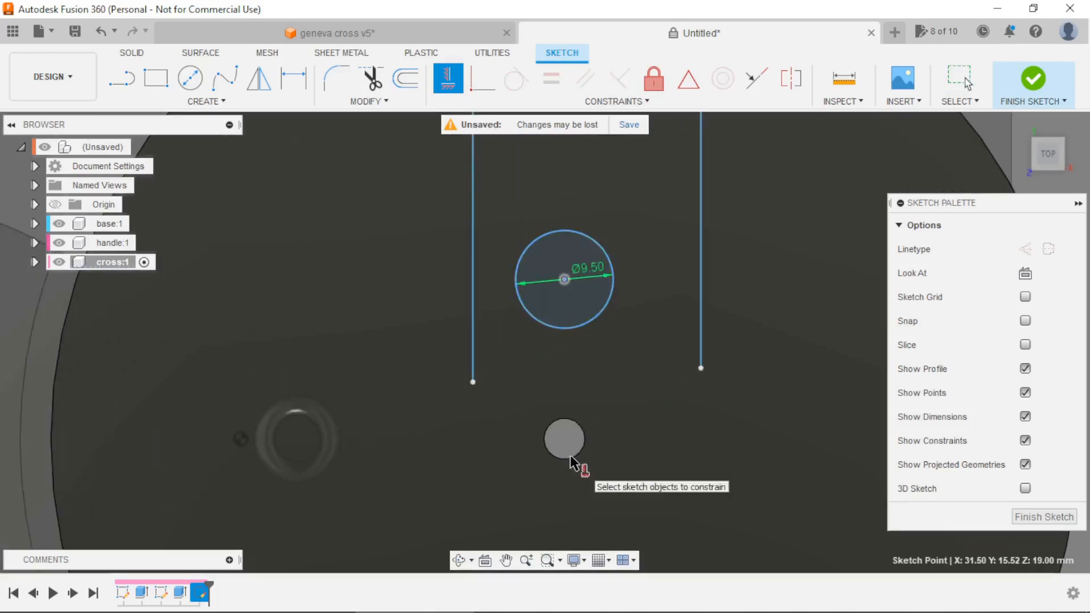
key(Escape)
Project the edge of the disc's 4 mm centre hole into the sketch.
key(p)
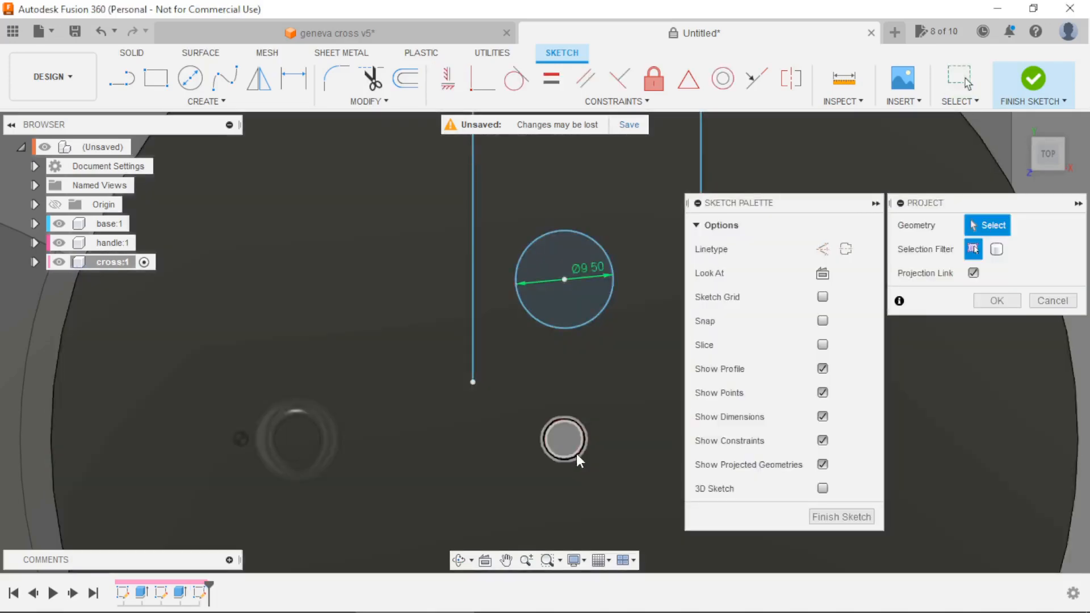
click(577, 454)
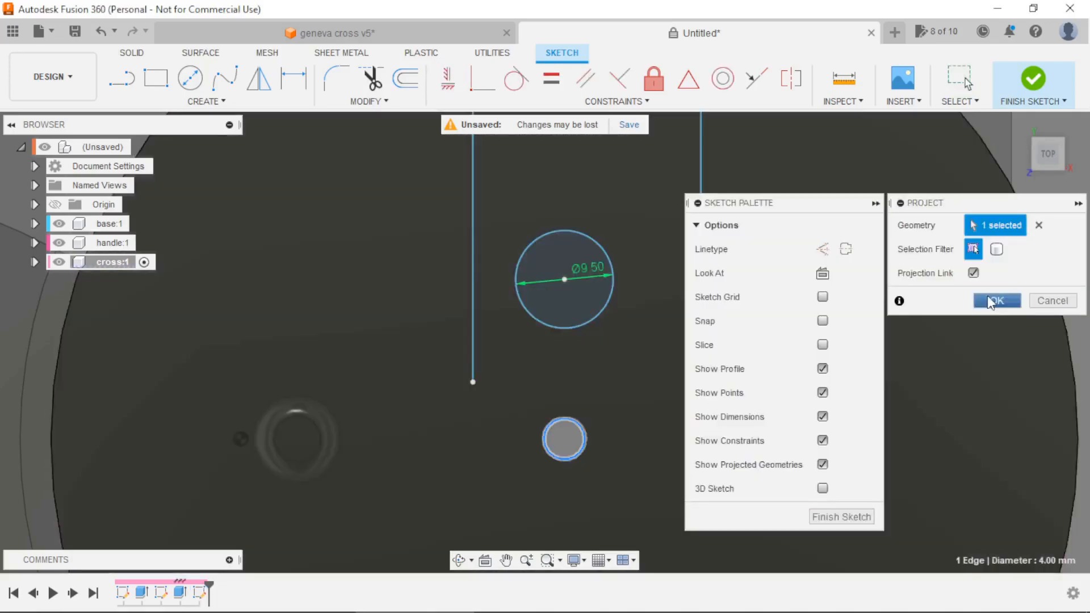
click(997, 301)
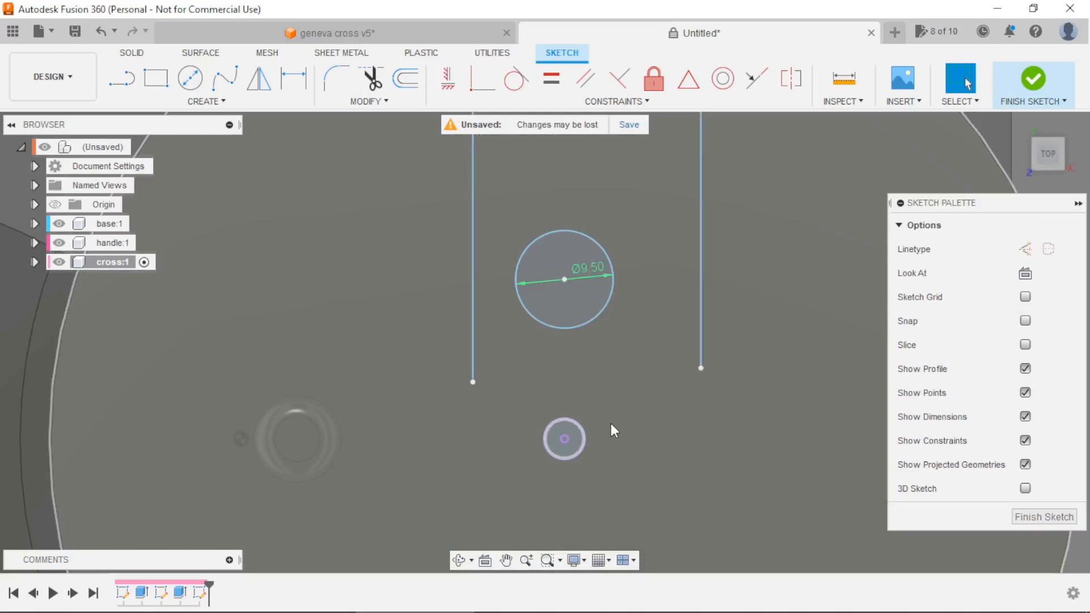
Dimension the distance from the 9.5 mm circle's centre to the centre hole as 25 mm.
key(d)
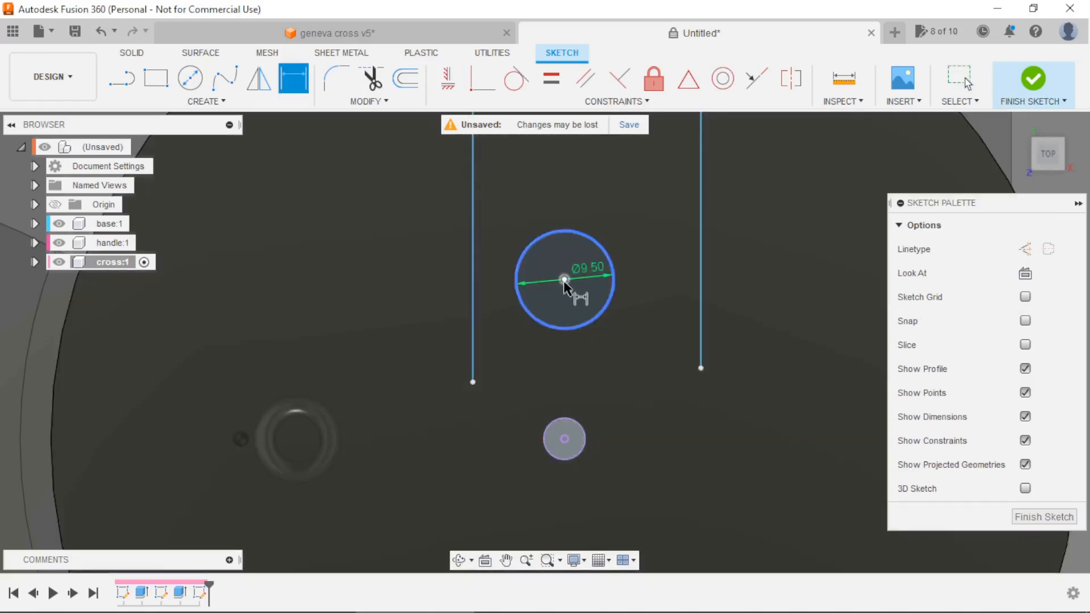
click(563, 279)
click(564, 437)
click(767, 383)
text(25)
key(Return)
scroll(629, 387, down, 3)
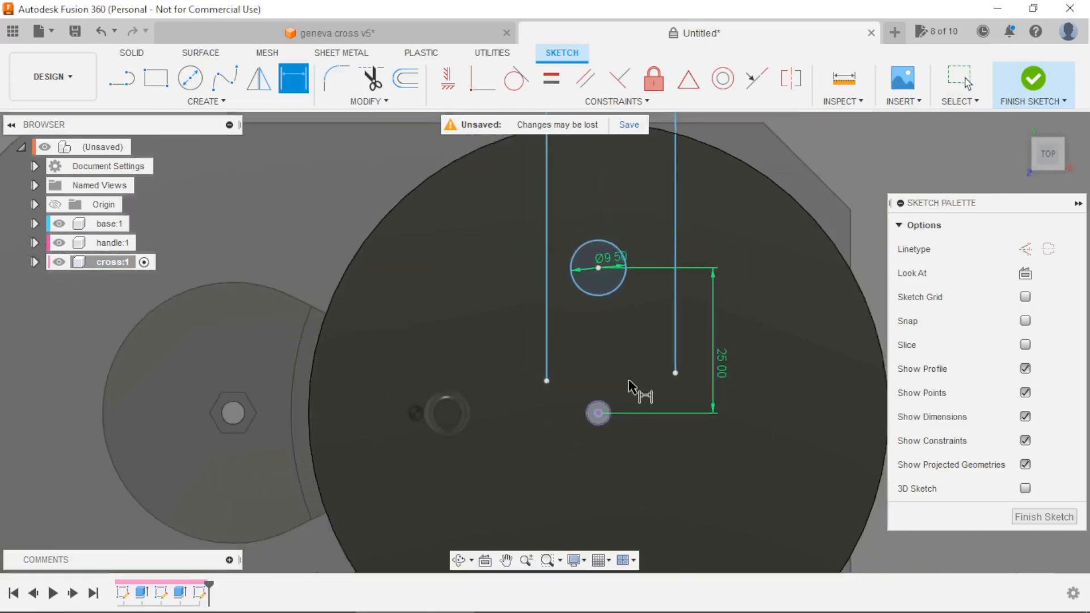
Constrain the 9.5 mm circle's centre to be vertically aligned with the projected hole's centre.
scroll(629, 383, down, 3)
scroll(655, 317, up, 3)
key(Escape)
click(448, 78)
click(575, 309)
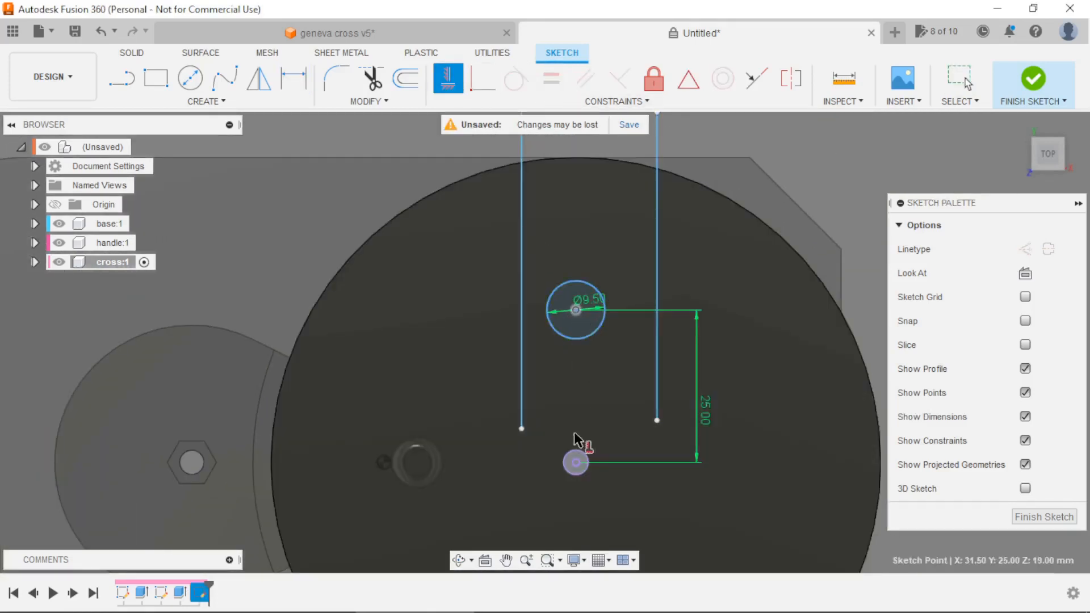
click(575, 462)
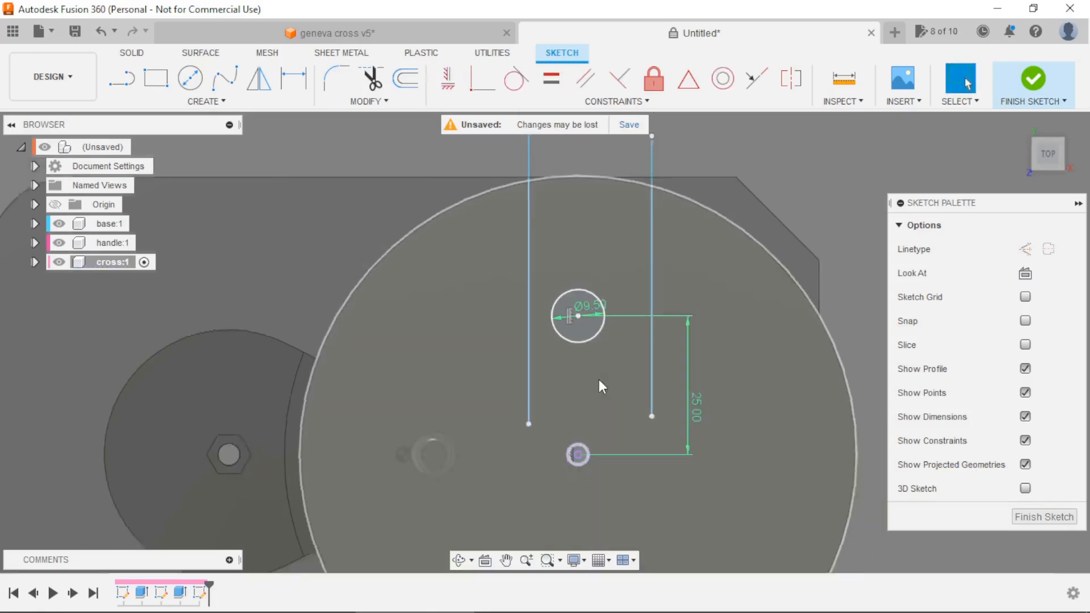
Make both vertical lines tangent to opposite sides of the 9.5 mm circle.
scroll(599, 379, down, 4)
scroll(580, 232, up, 3)
click(515, 79)
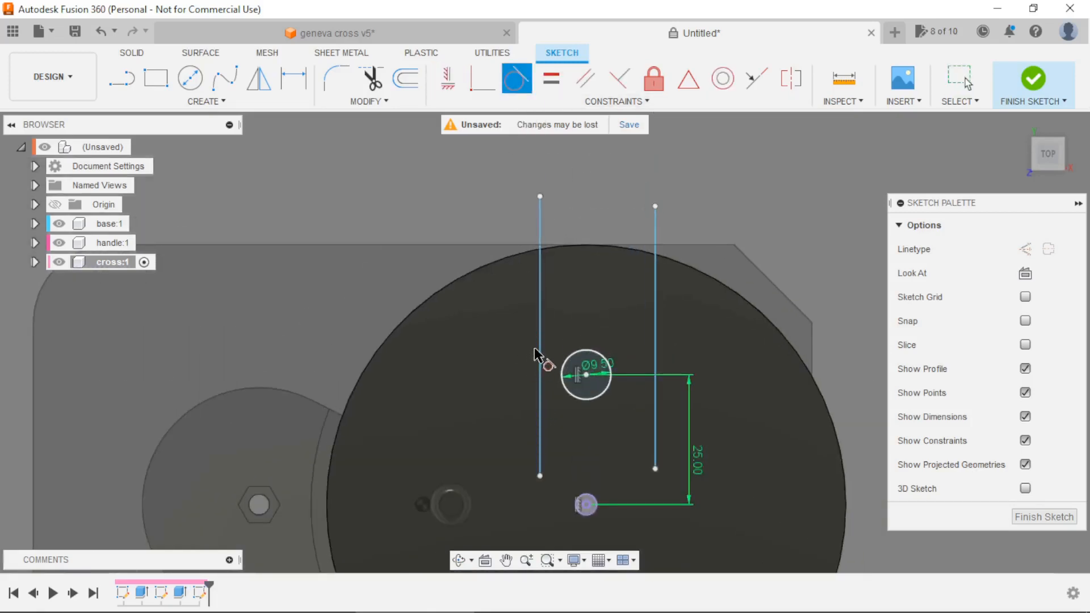
click(540, 352)
click(563, 362)
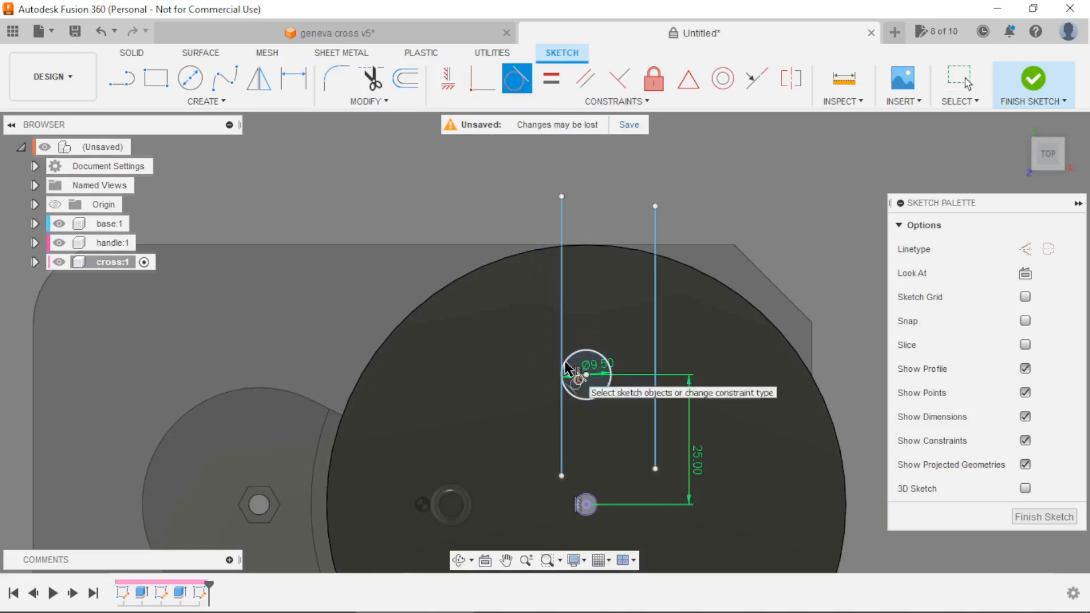
click(656, 336)
click(617, 390)
scroll(622, 400, up, 2)
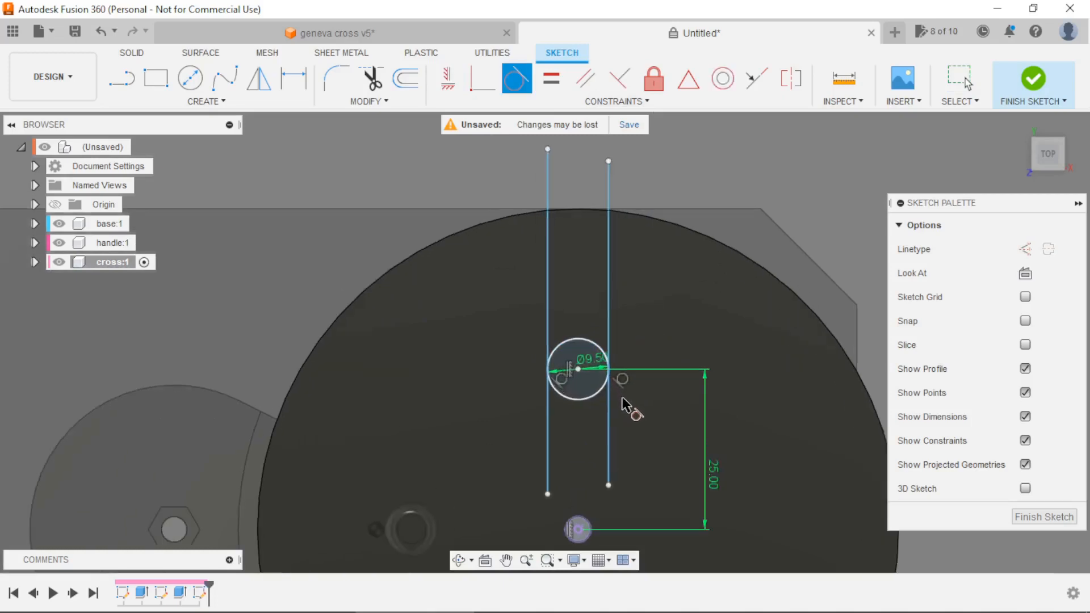
Trim the line portions below the tangent points and the circle's upper arc to leave a round-bottomed slot outline.
key(Escape)
key(t)
click(609, 440)
click(548, 438)
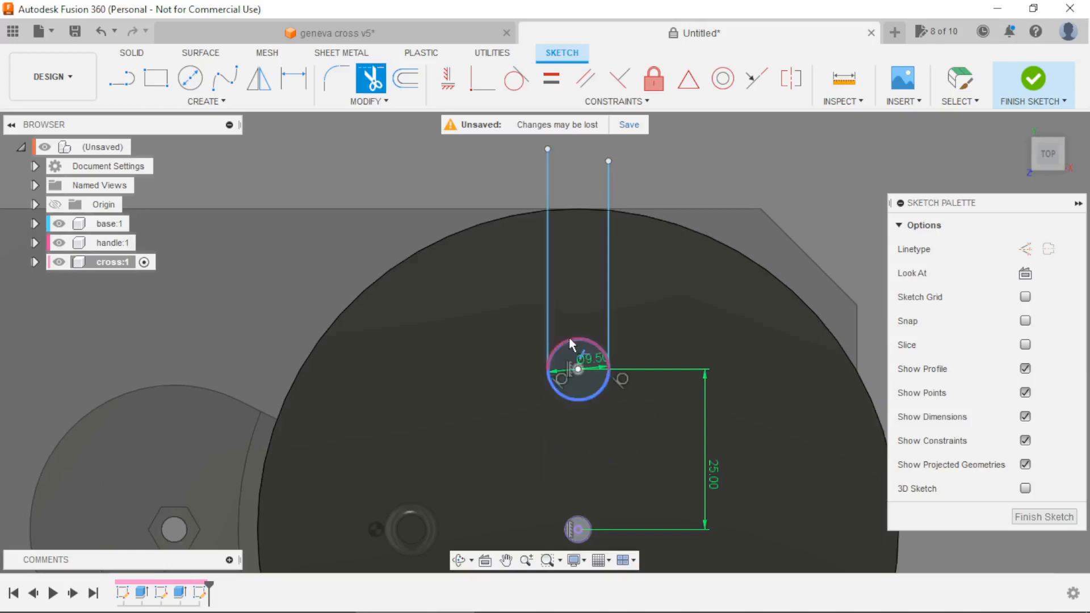
click(568, 339)
scroll(548, 171, up, 3)
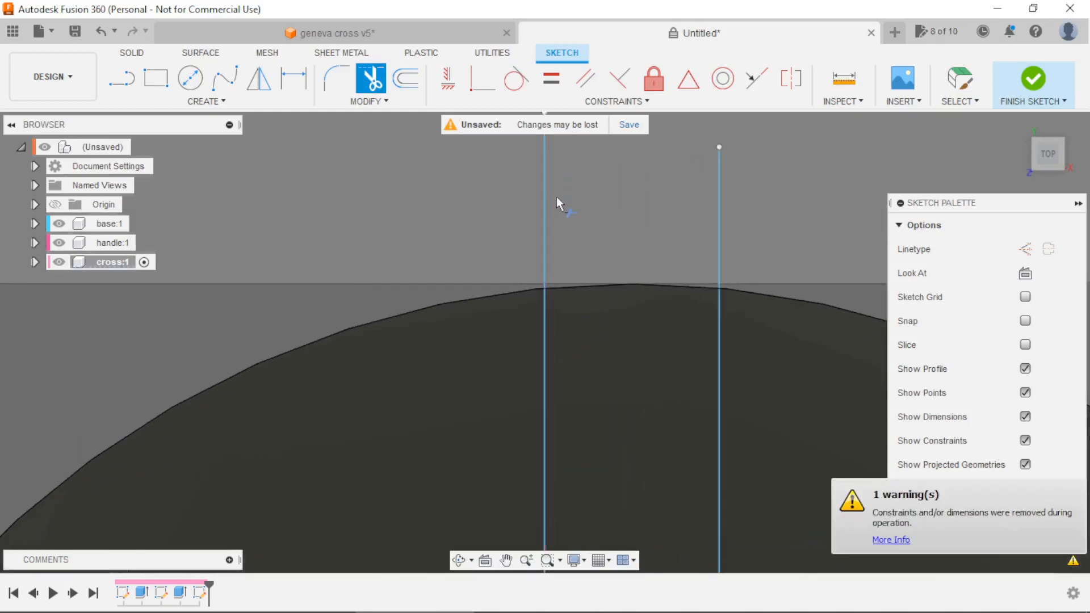
Project the disc's outer circular edge into the slot sketch.
scroll(562, 221, down, 5)
key(Escape)
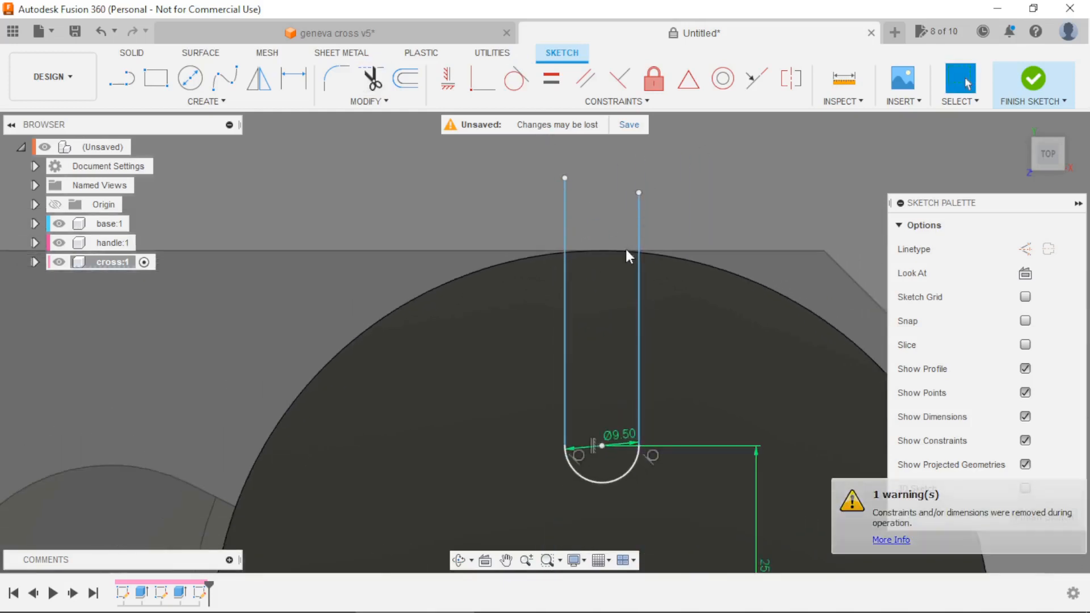
key(p)
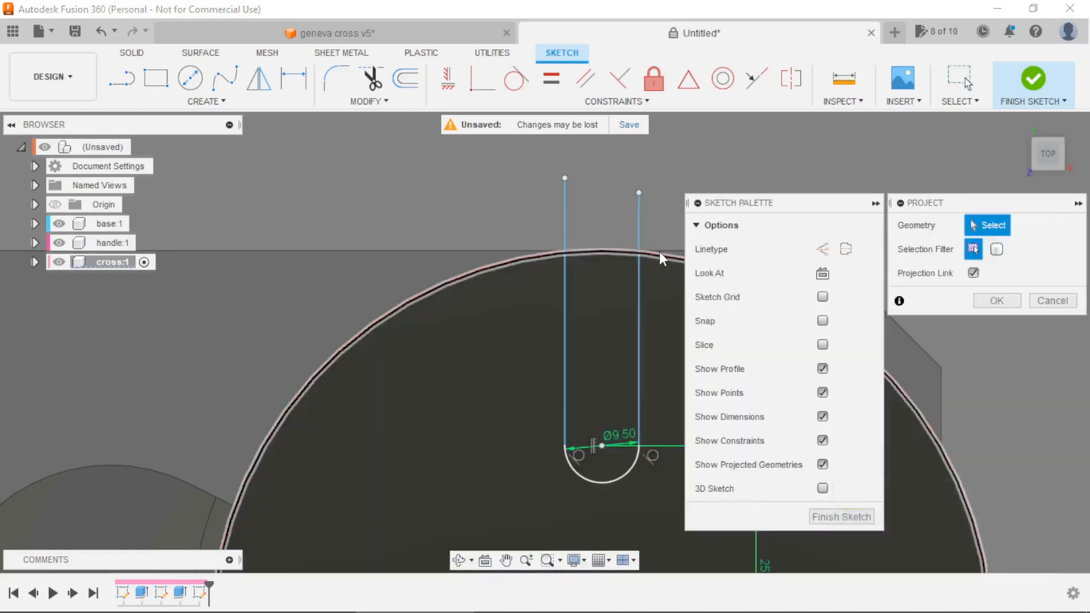
click(658, 251)
click(997, 300)
Trim the ends of both slot lines that extend beyond the projected disc edge.
scroll(645, 218, up, 2)
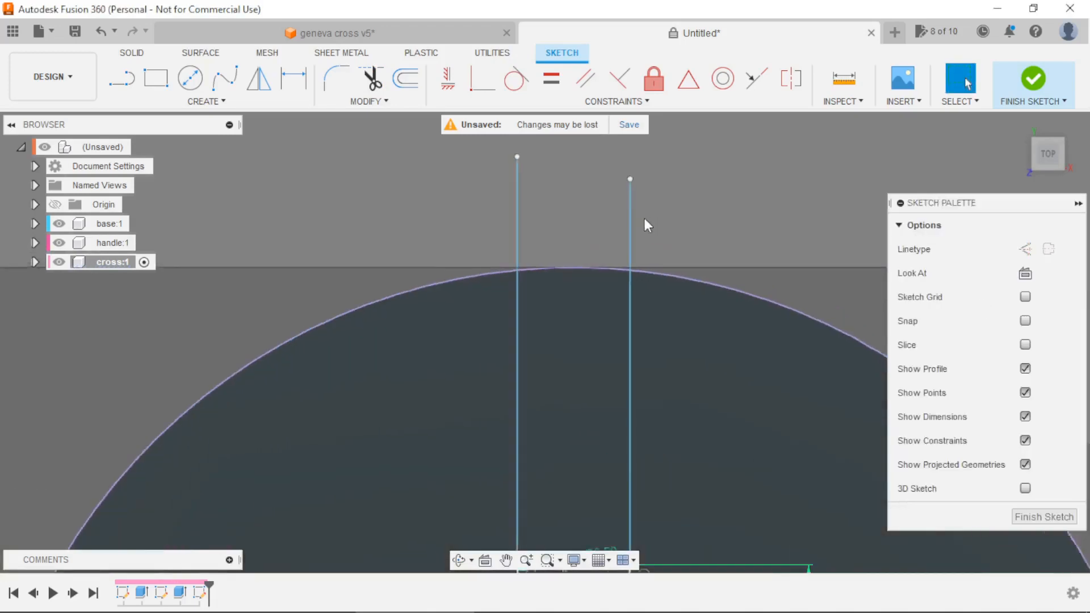
key(t)
click(503, 205)
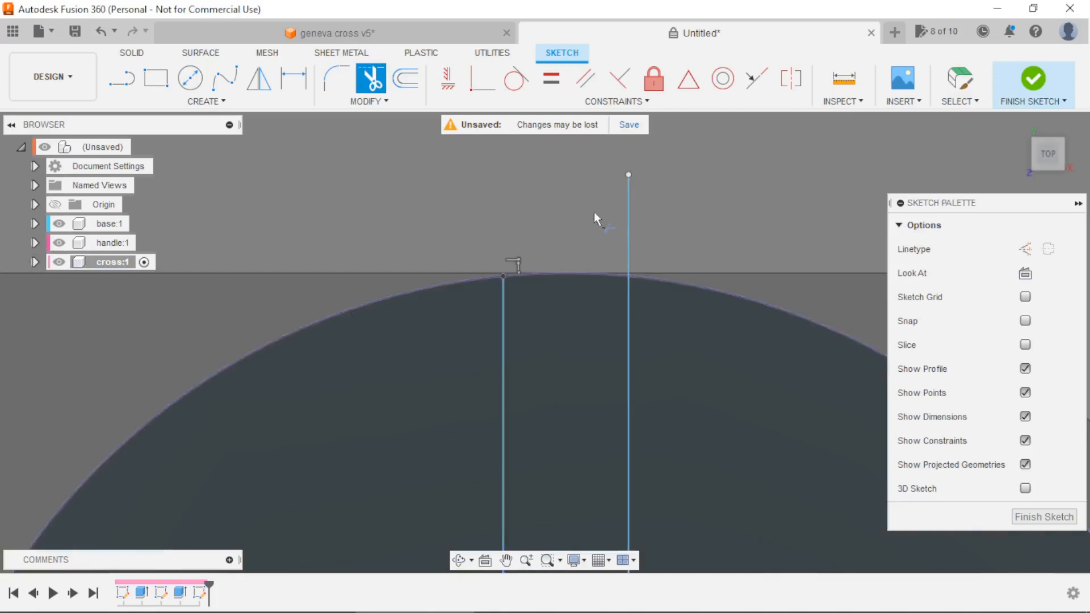
click(628, 221)
scroll(586, 196, down, 3)
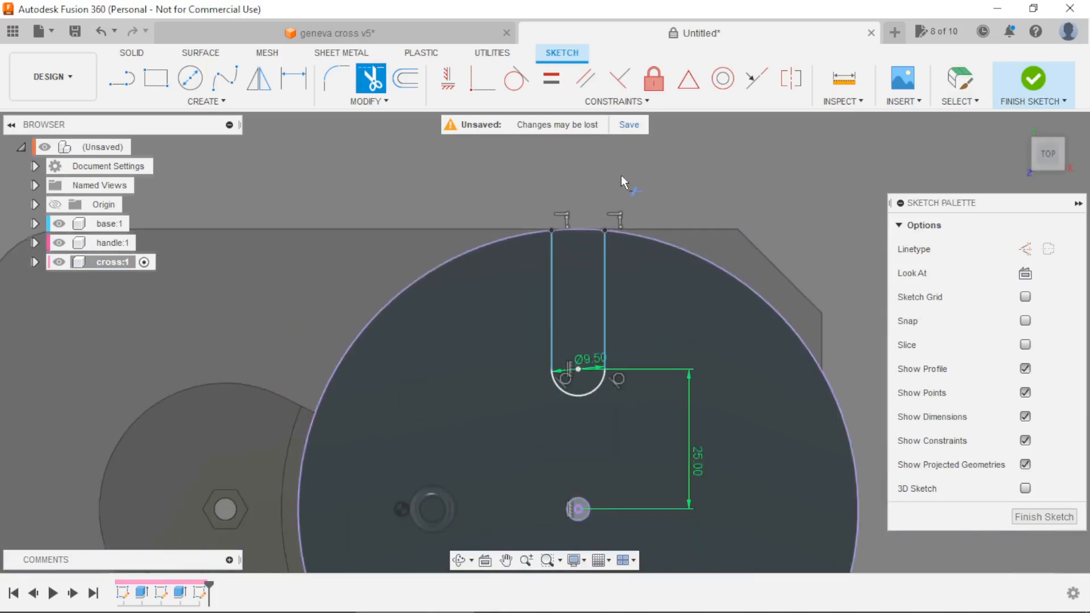
key(Escape)
scroll(602, 192, up, 2)
key(d)
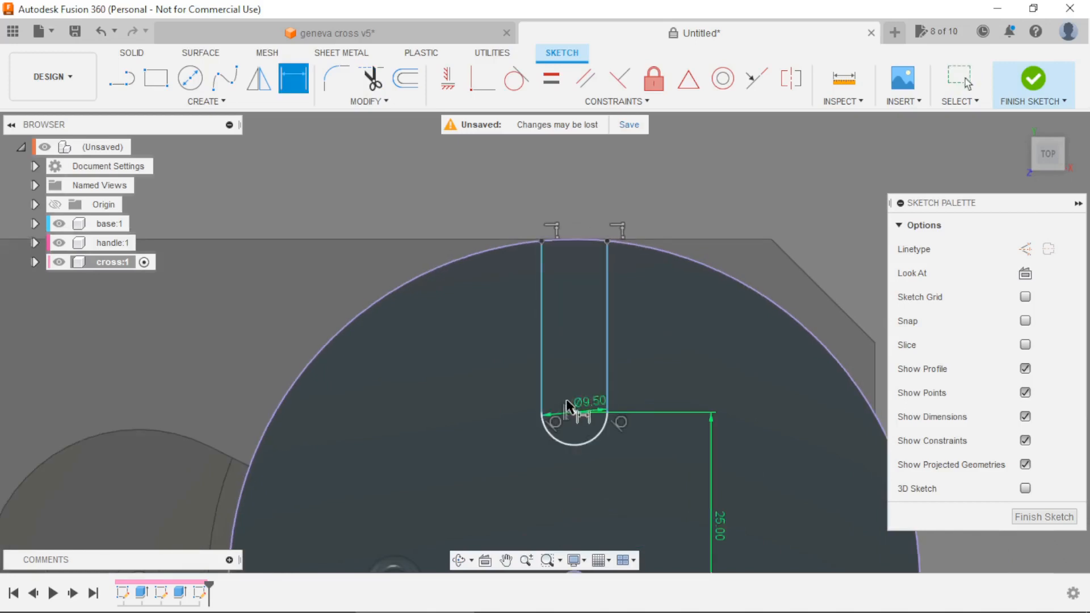
scroll(569, 405, up, 2)
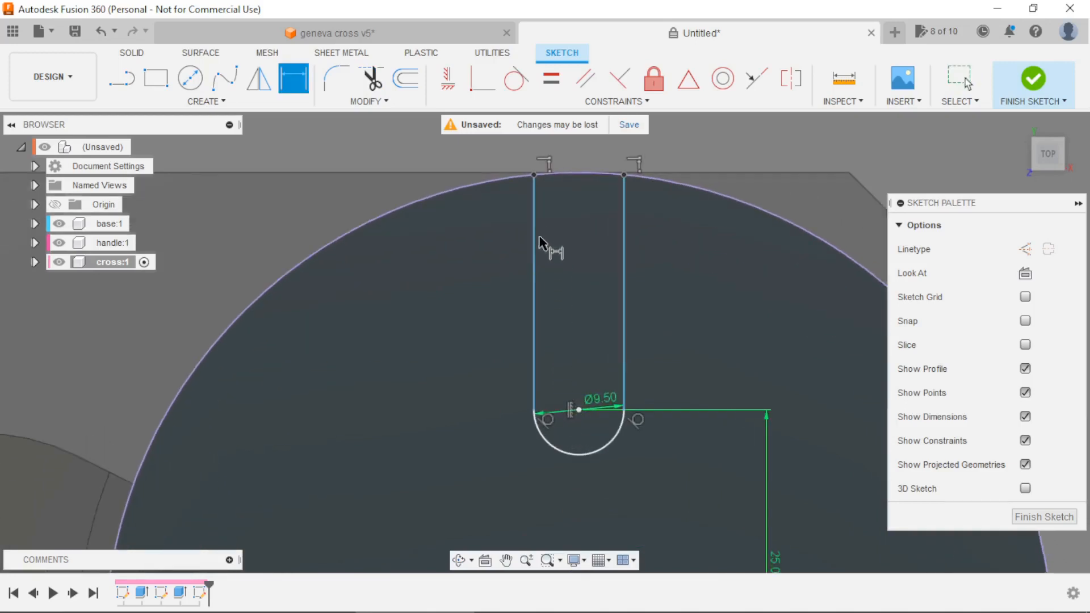
key(Escape)
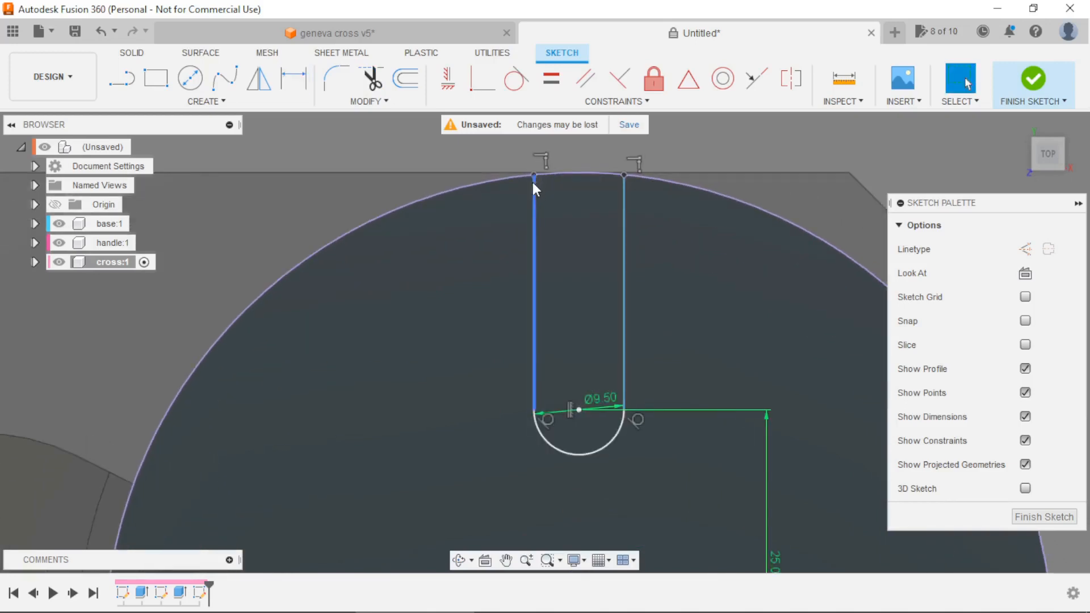
Apply a vertical constraint to both straight slot lines and finish the sketch.
click(453, 87)
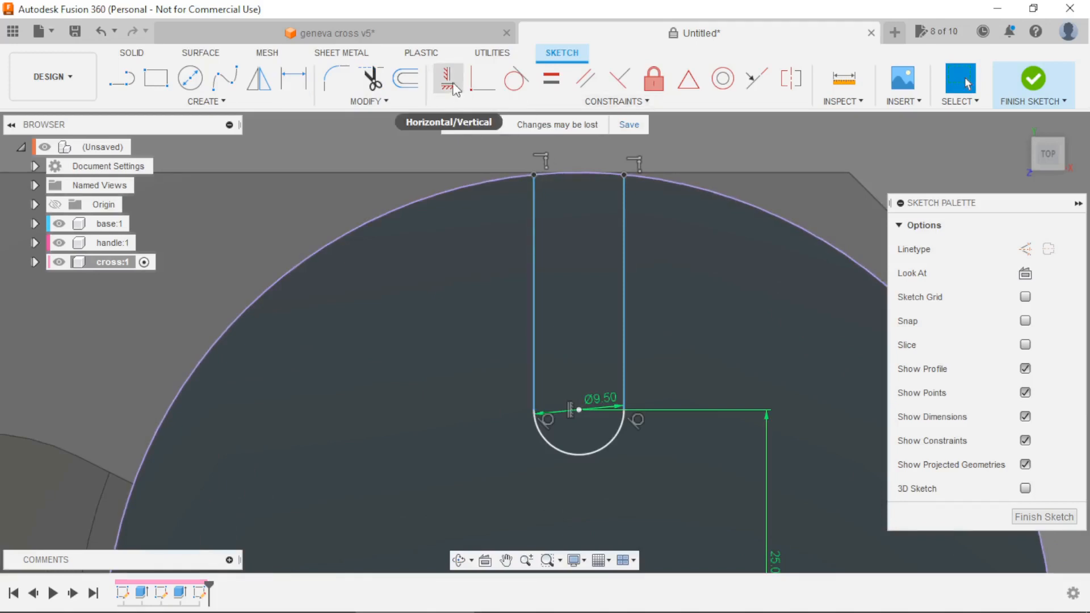
click(533, 246)
click(623, 262)
key(Escape)
scroll(652, 285, down, 3)
key(r)
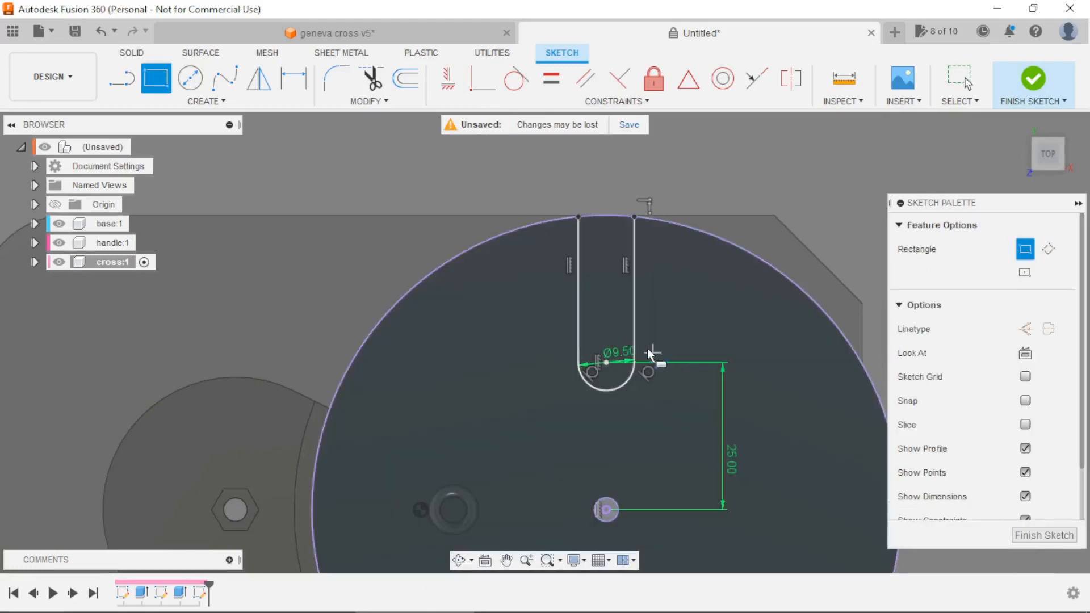
key(Escape)
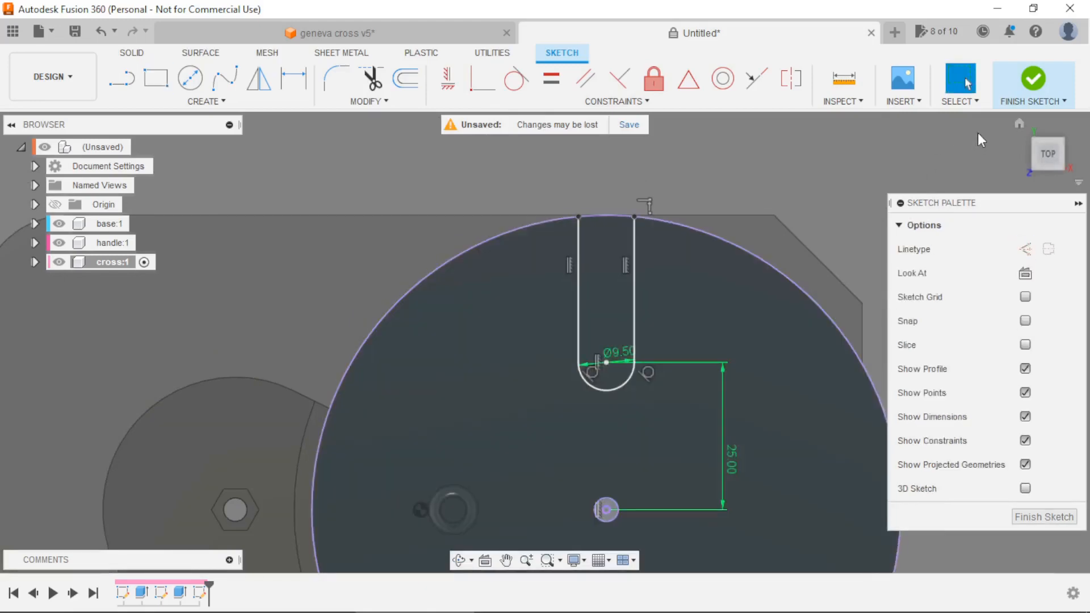
click(1033, 79)
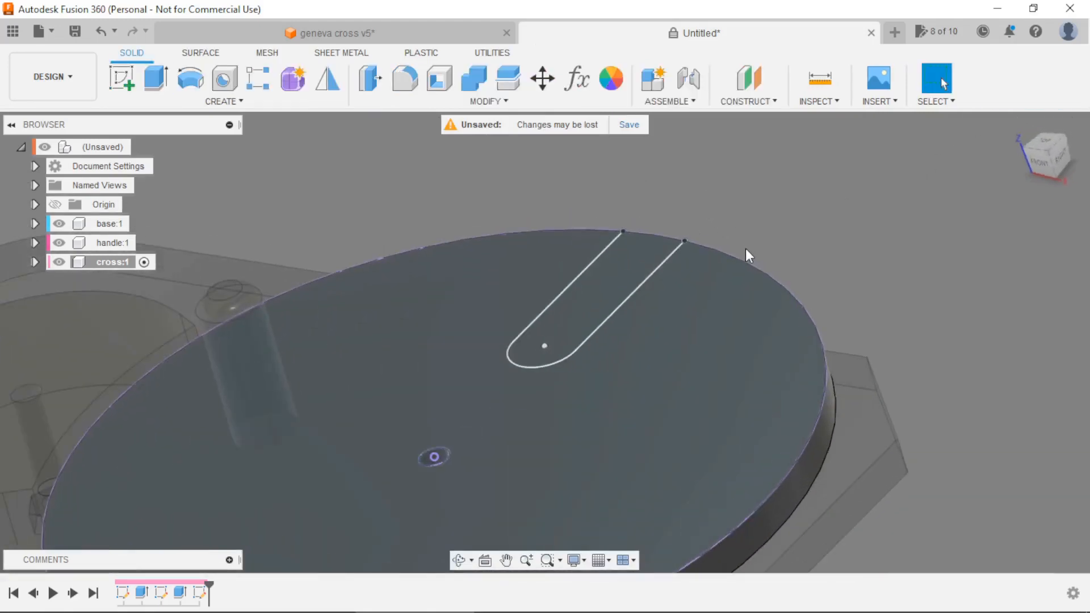
Extrude the slot profile as a cut up to the underside of the disc, using the To Object extent.
key(e)
click(638, 265)
shift+middle_drag(688, 317, 622, 253)
shift+middle_drag(703, 386, 659, 360)
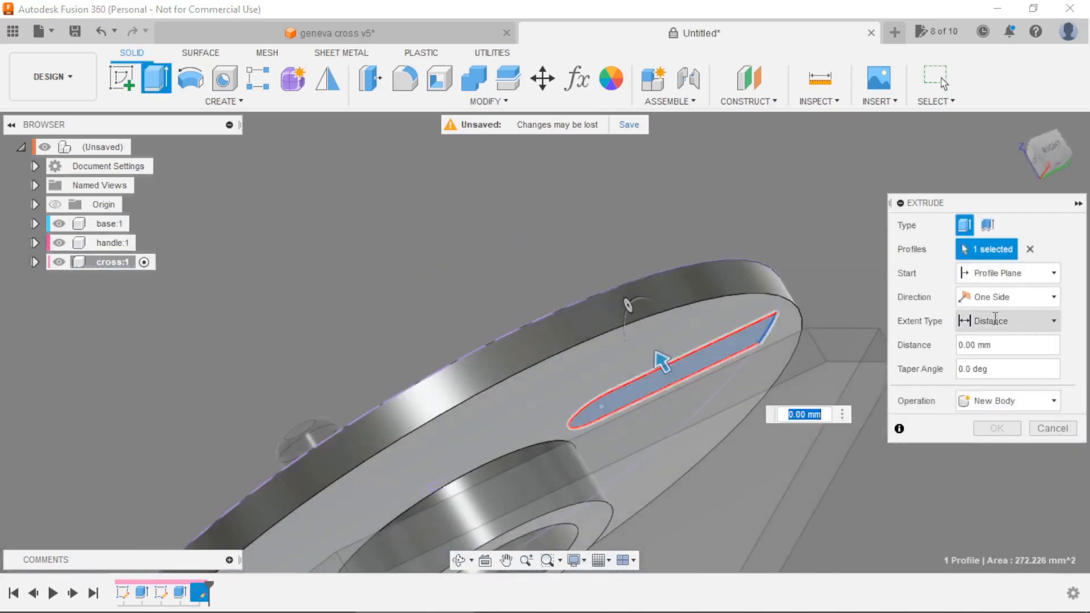
click(994, 319)
click(992, 357)
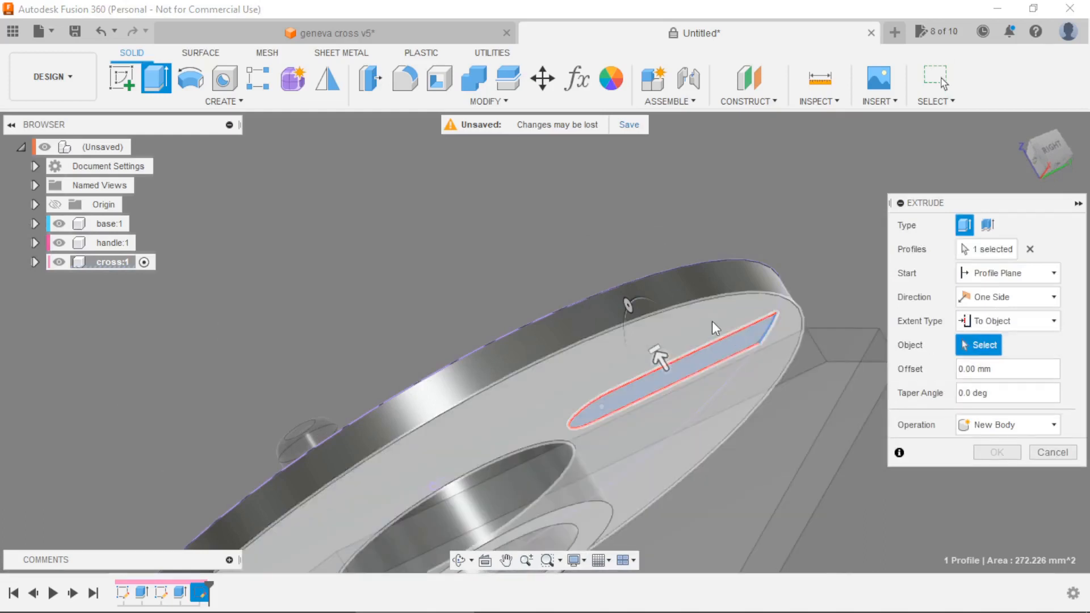
click(715, 327)
click(996, 499)
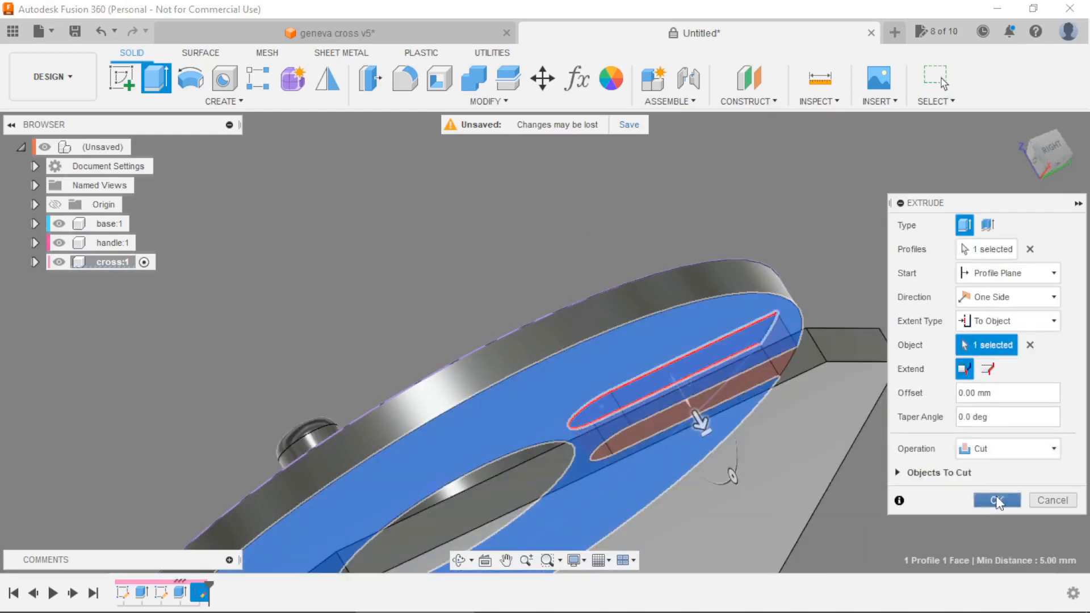
shift+middle_drag(730, 246, 948, 239)
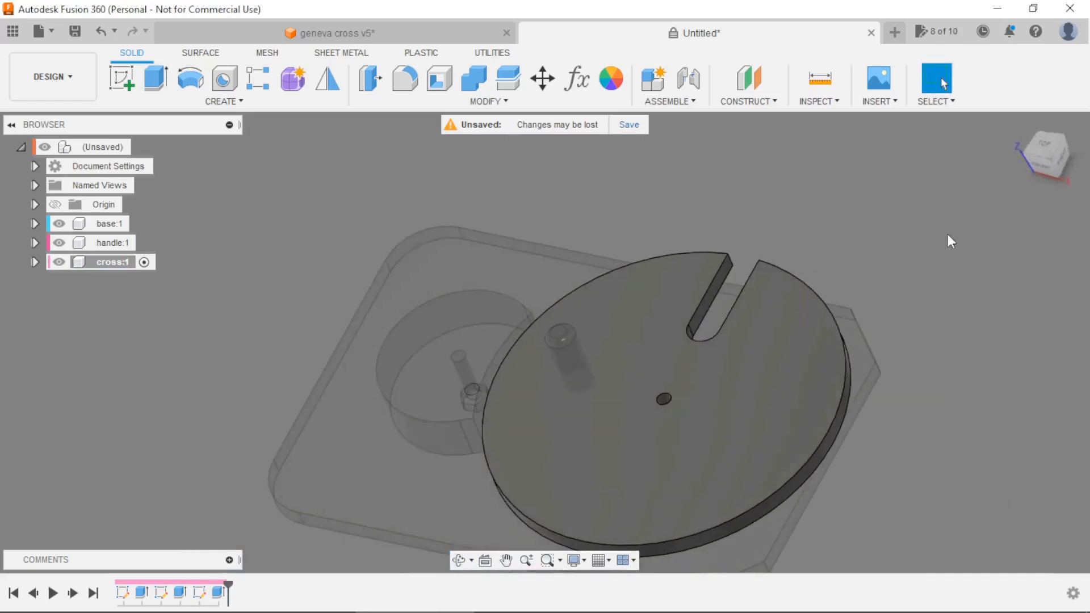
scroll(785, 185, up, 2)
Start a new sketch on the top face of the slotted disc.
key(alt+Tab)
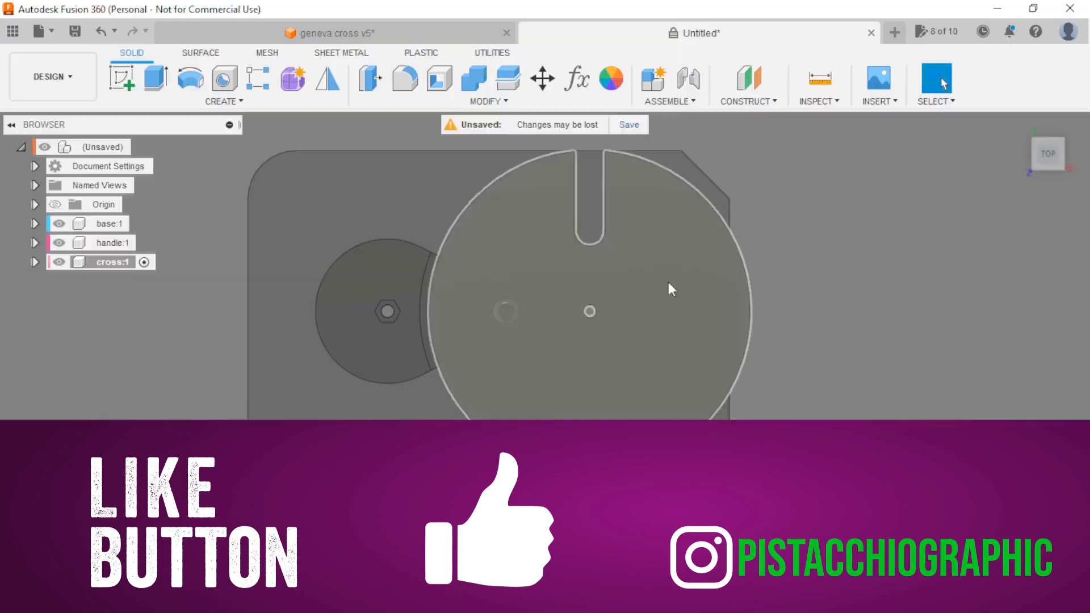
scroll(564, 359, down, 3)
scroll(604, 230, up, 2)
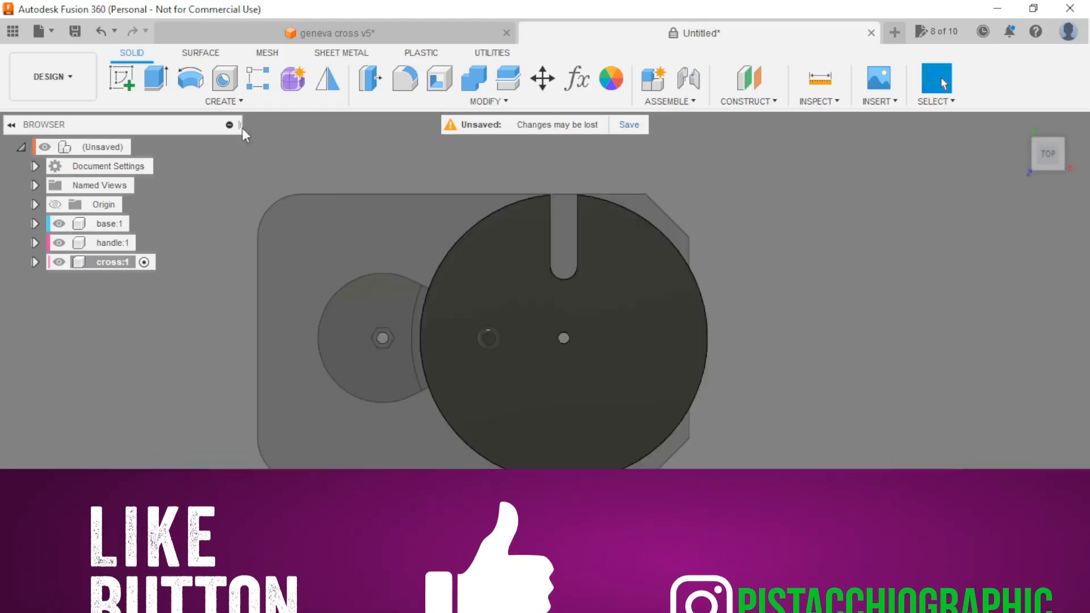
click(120, 80)
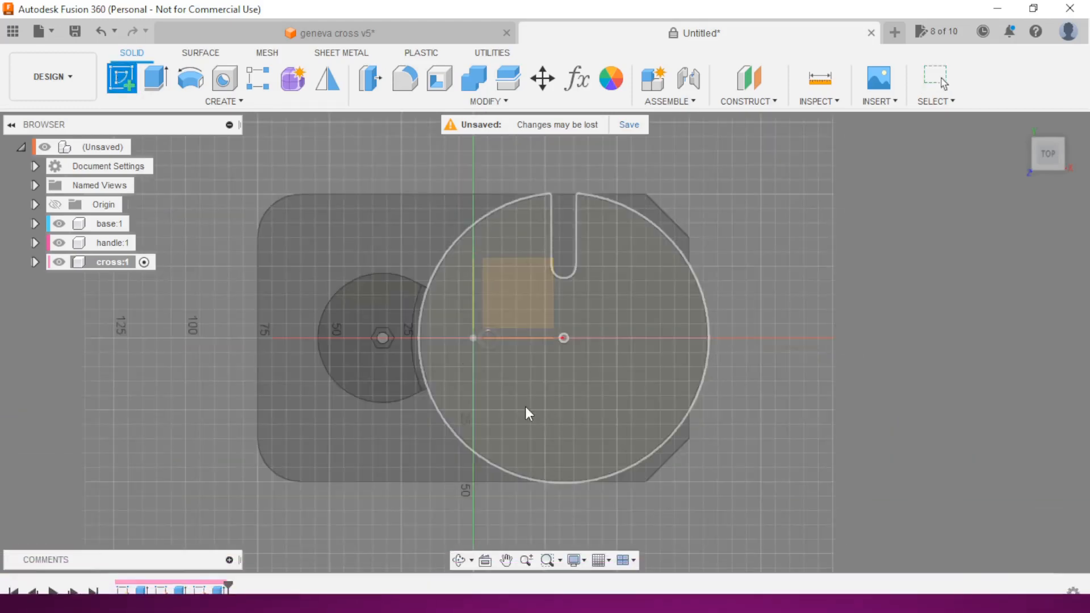
click(525, 407)
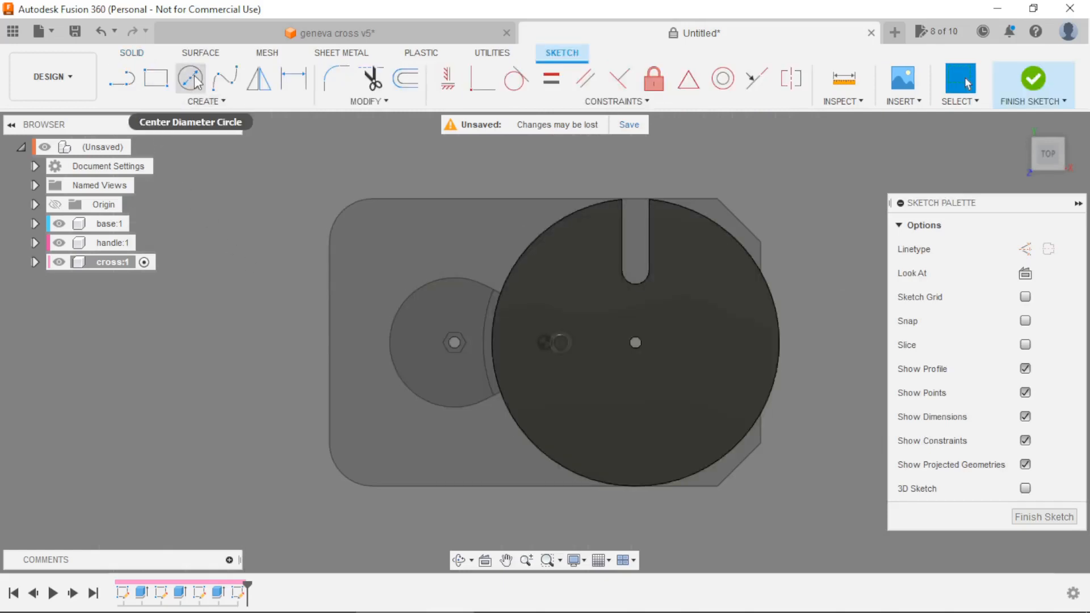
Sketch a circle with a diameter of 26*2 mm overlapping the disc's edge opposite the slot, centred in line with the centre hole.
click(190, 78)
scroll(584, 457, down, 3)
scroll(584, 418, up, 4)
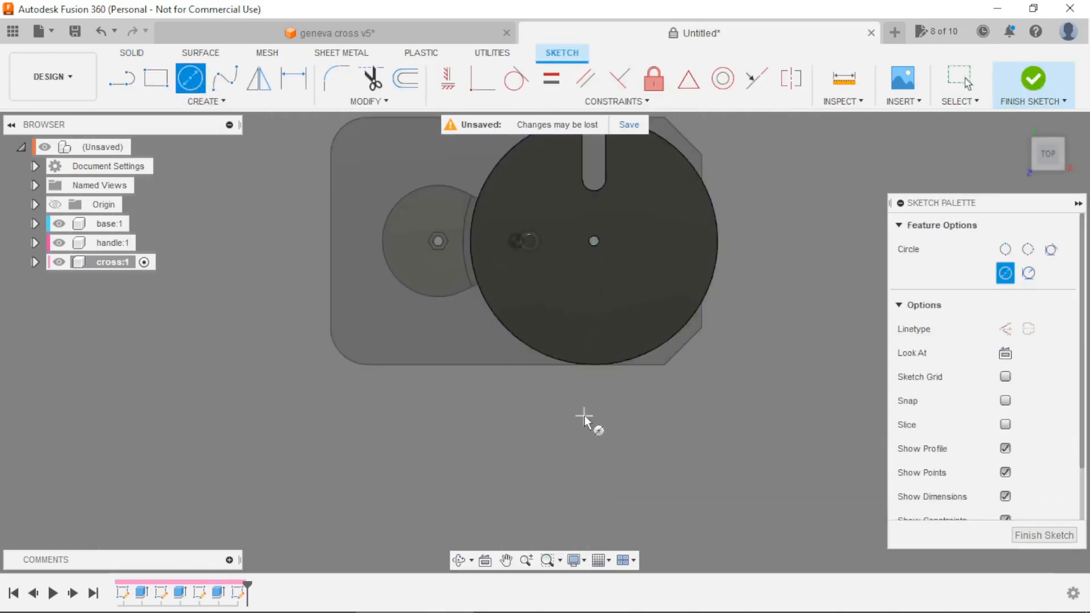
click(594, 408)
text(26)
key(Tab)
text(*2)
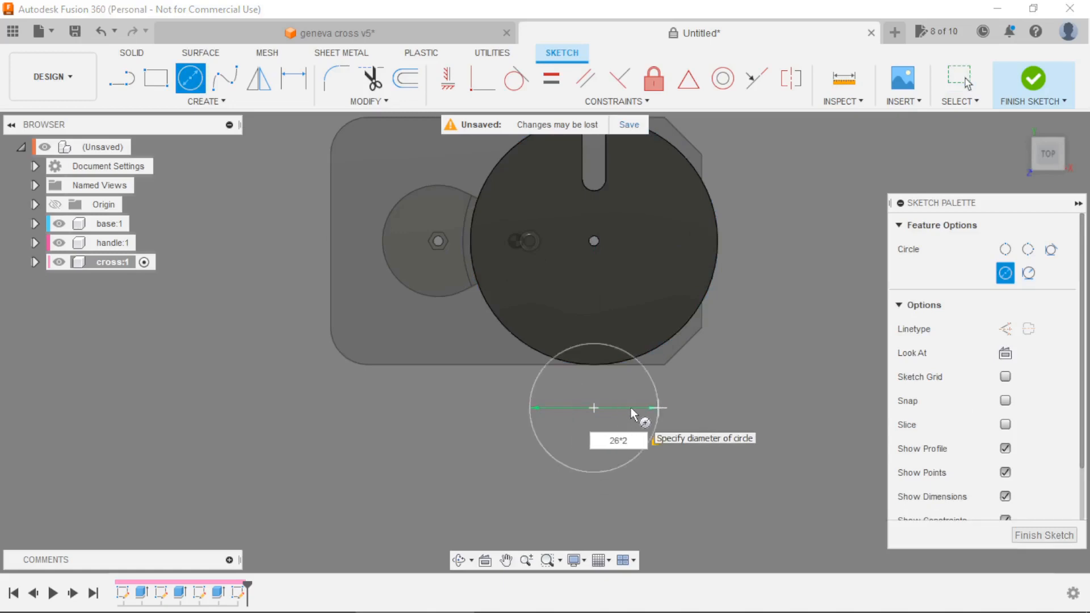
key(Return)
key(Escape)
Dimension the vertical distance between the 52 mm circle's centre and the disc's centre hole as 63 mm.
scroll(631, 408, down, 3)
scroll(658, 373, up, 2)
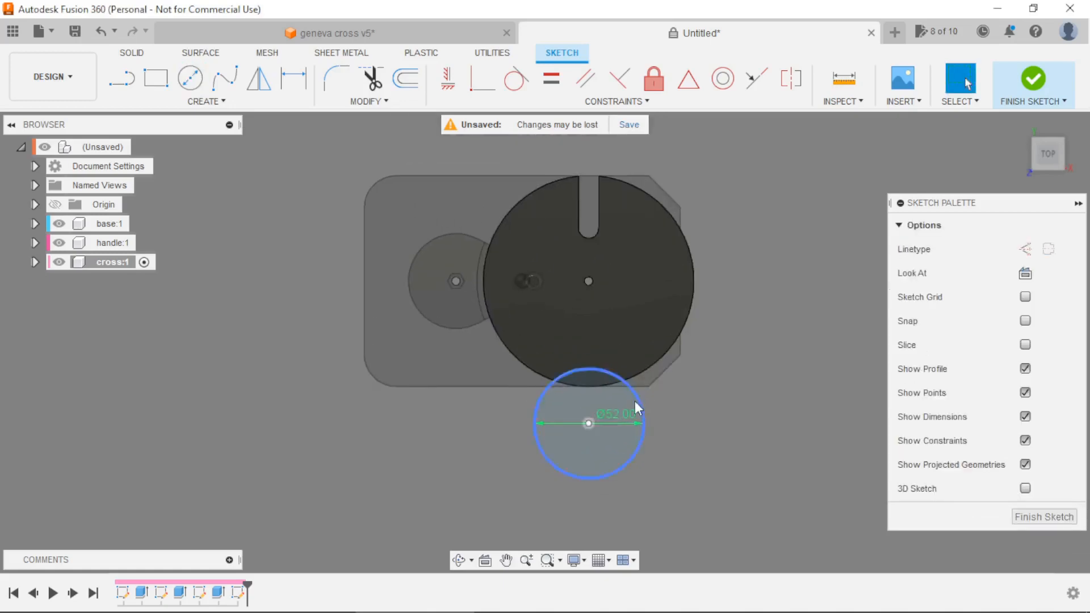
key(d)
scroll(587, 281, up, 3)
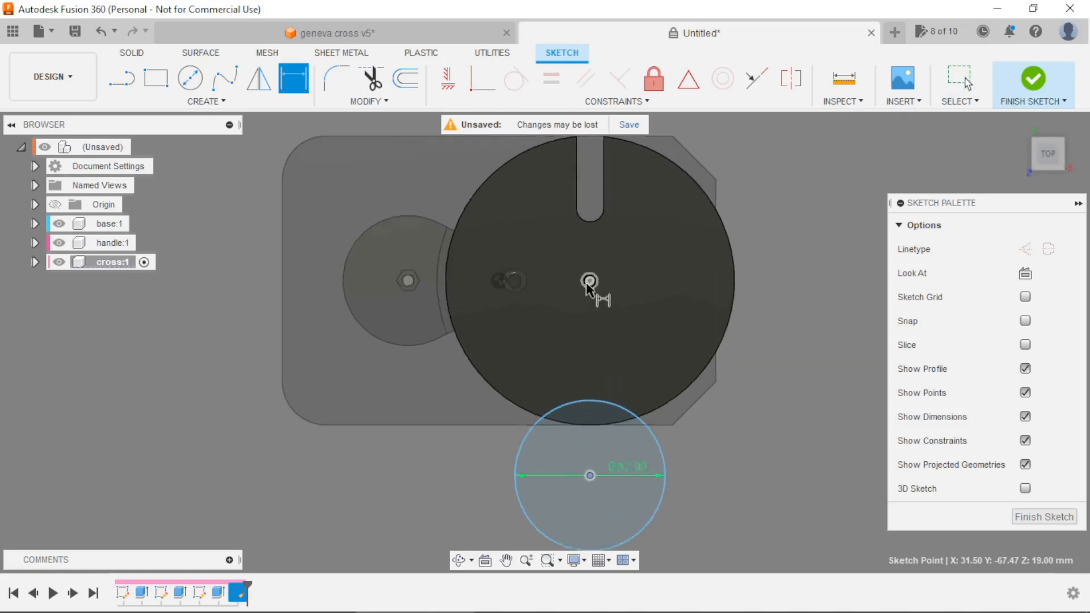
click(588, 280)
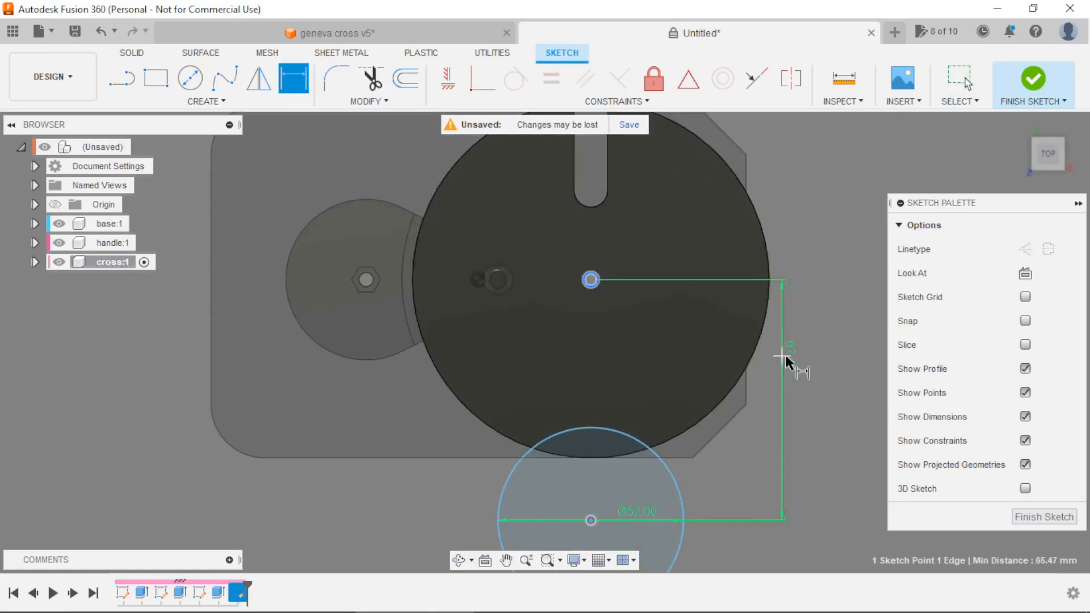
click(827, 360)
text(63)
key(Return)
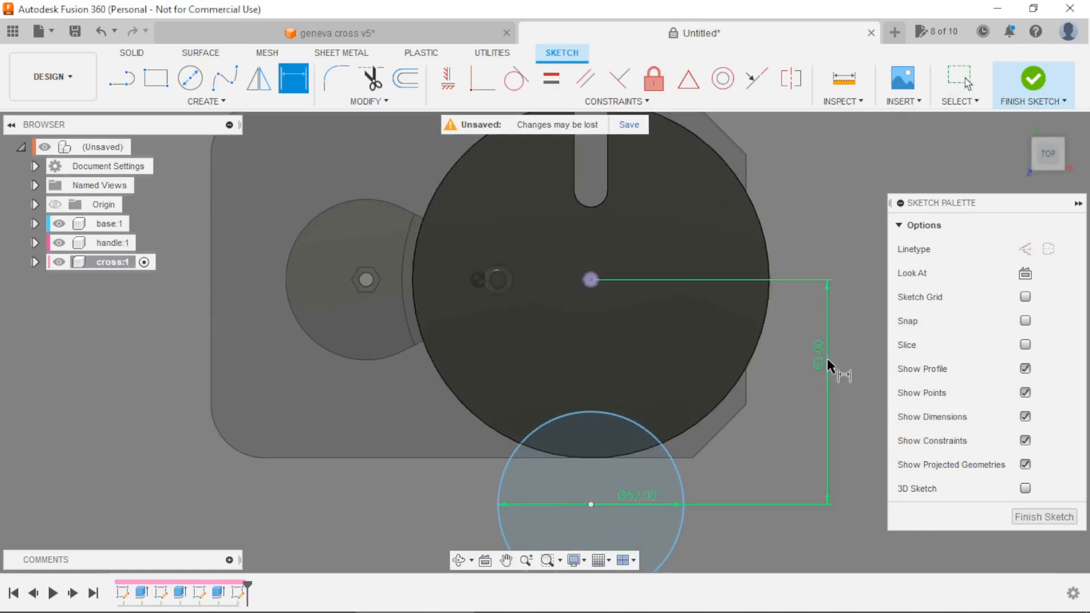
scroll(715, 349, down, 2)
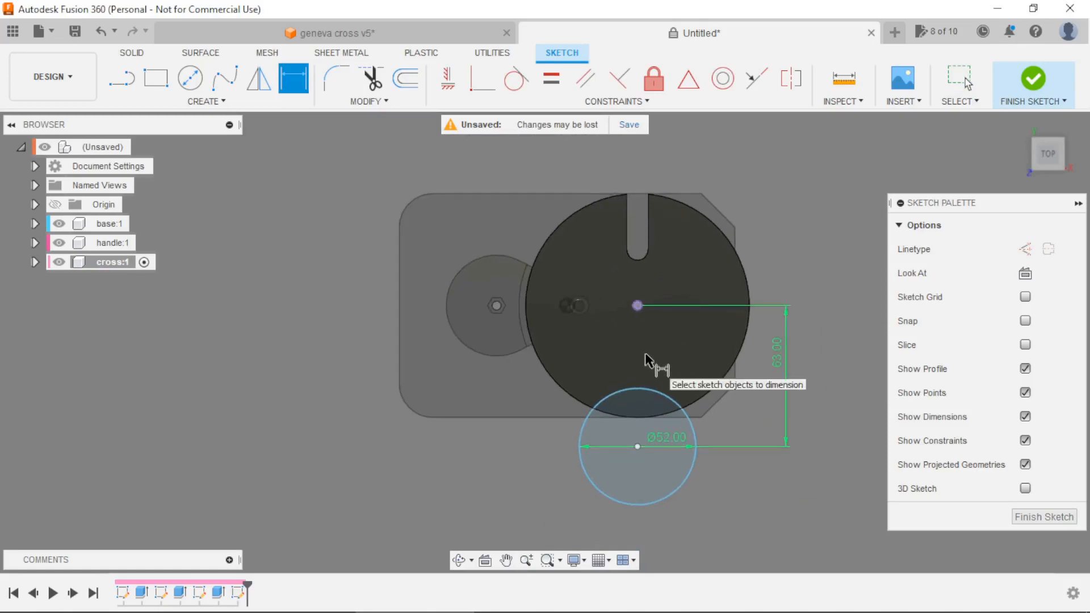
key(Escape)
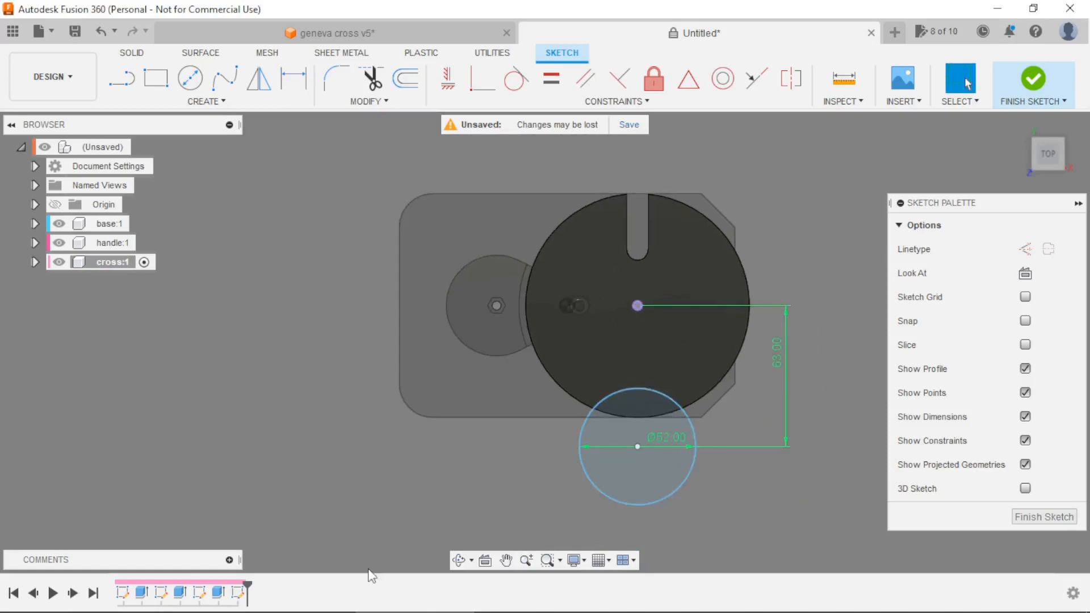
Check the cross drawing, and extrude the 52 mm circle as a cut up to the disc's underside with the To Object extent.
key(alt+Tab)
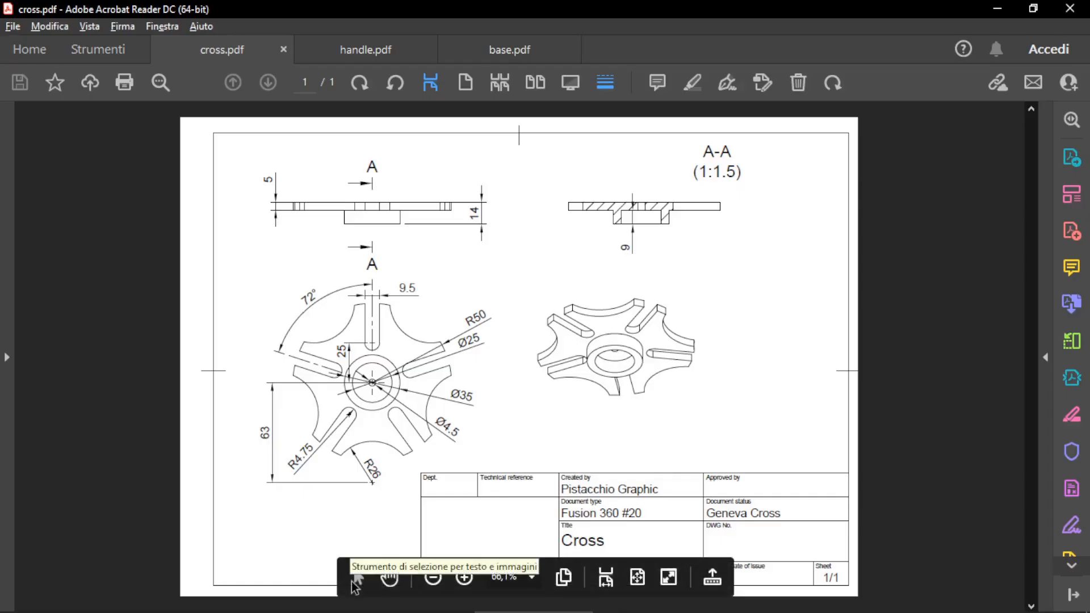
key(alt+Tab)
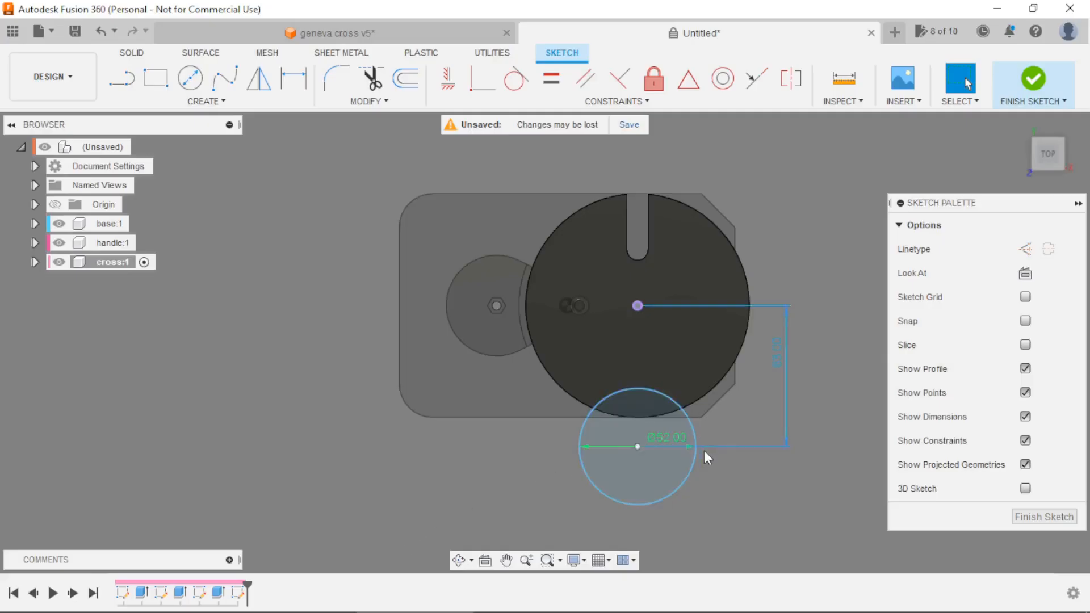
key(e)
click(662, 482)
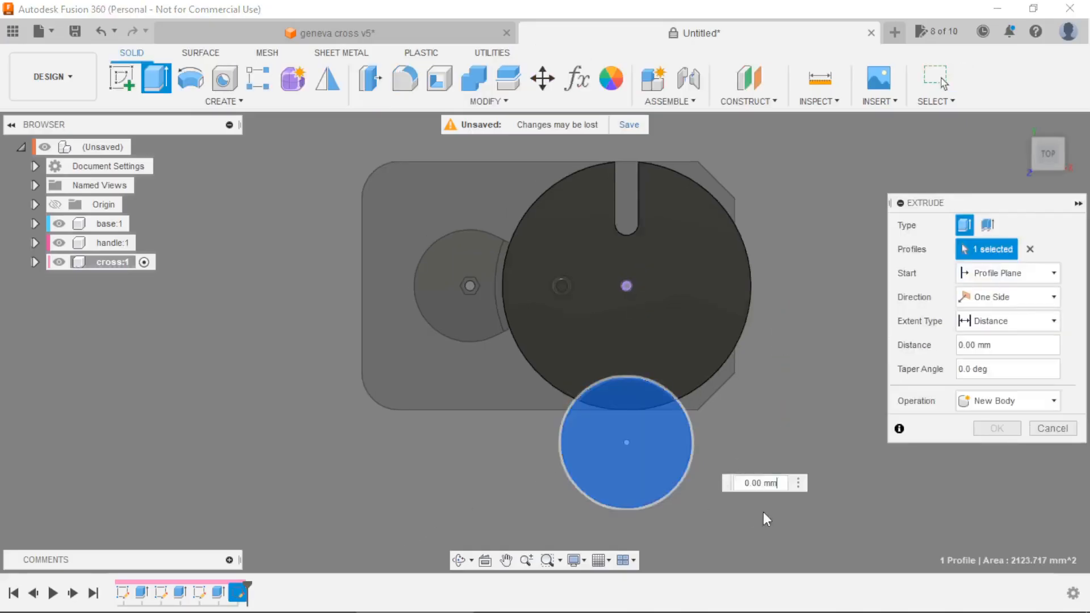
scroll(653, 278, up, 5)
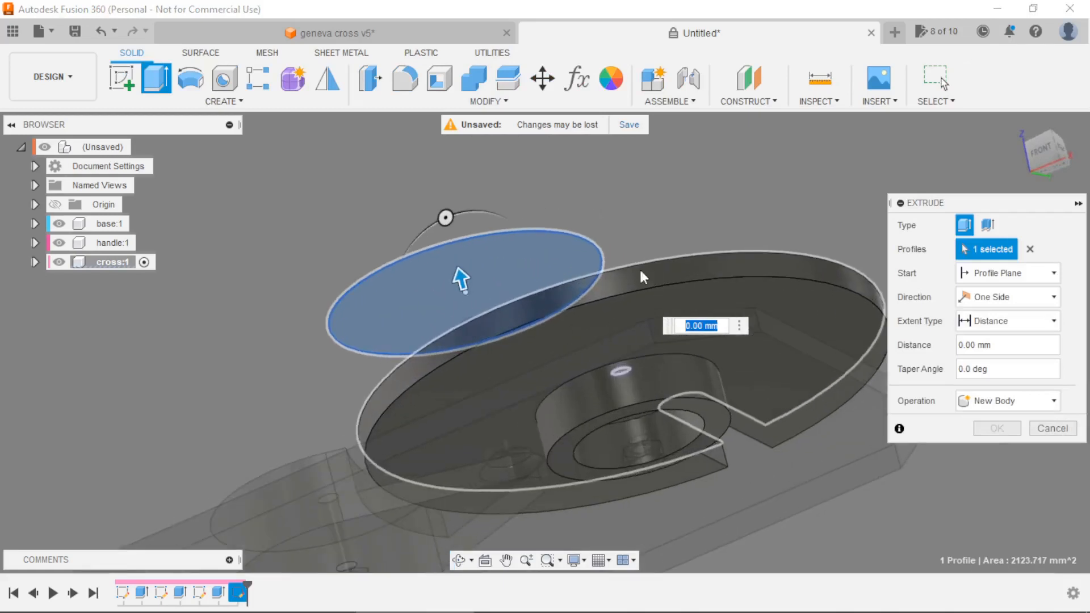
click(1007, 320)
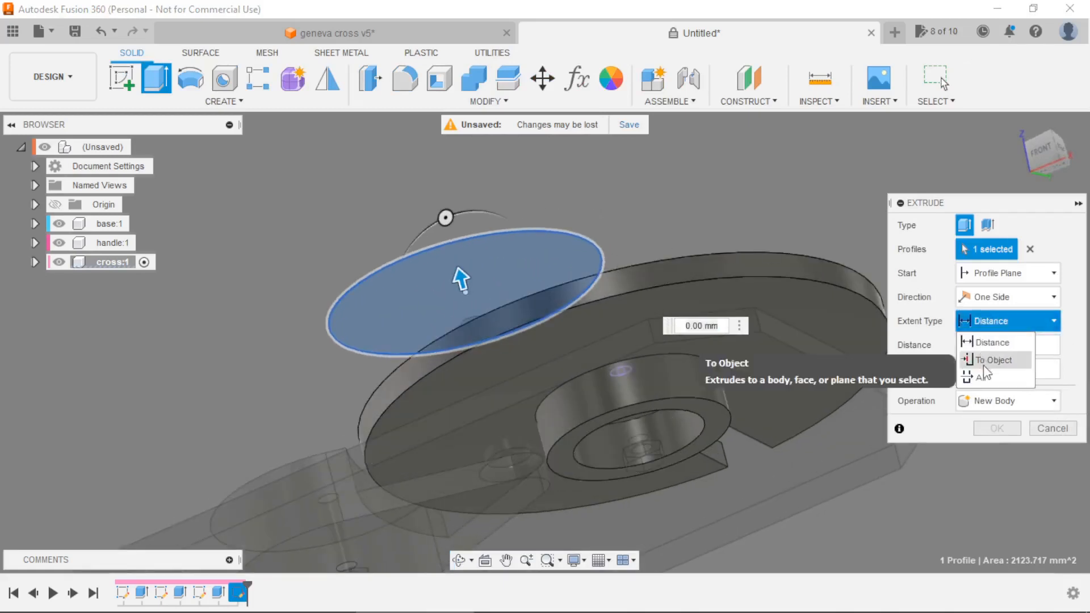
click(990, 360)
click(676, 295)
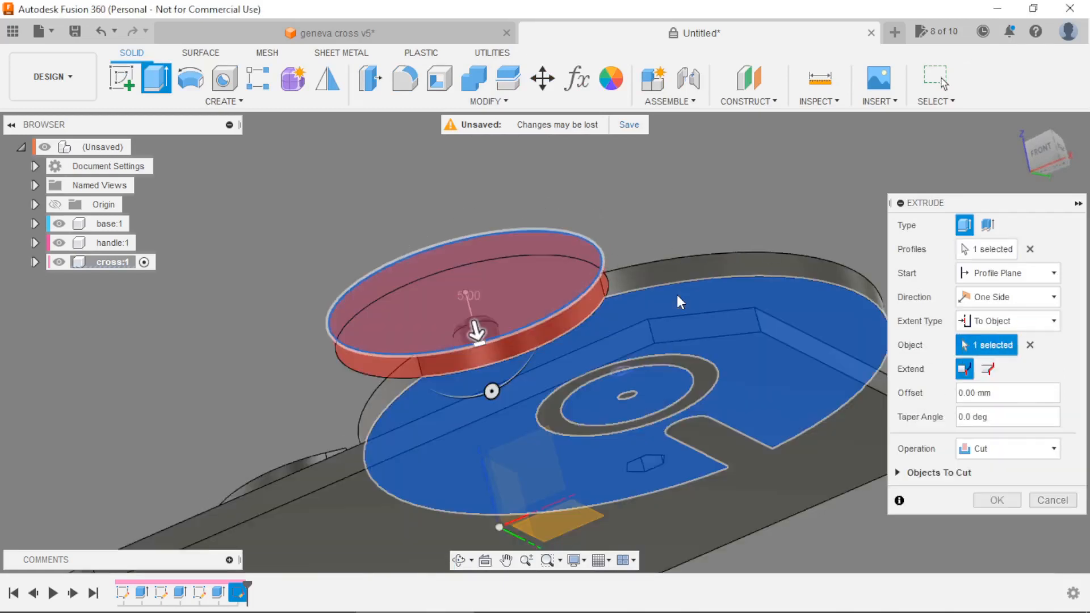
Cut the circular profile at the disc's edge out of the cross, extending it to the selected disc face.
click(1009, 502)
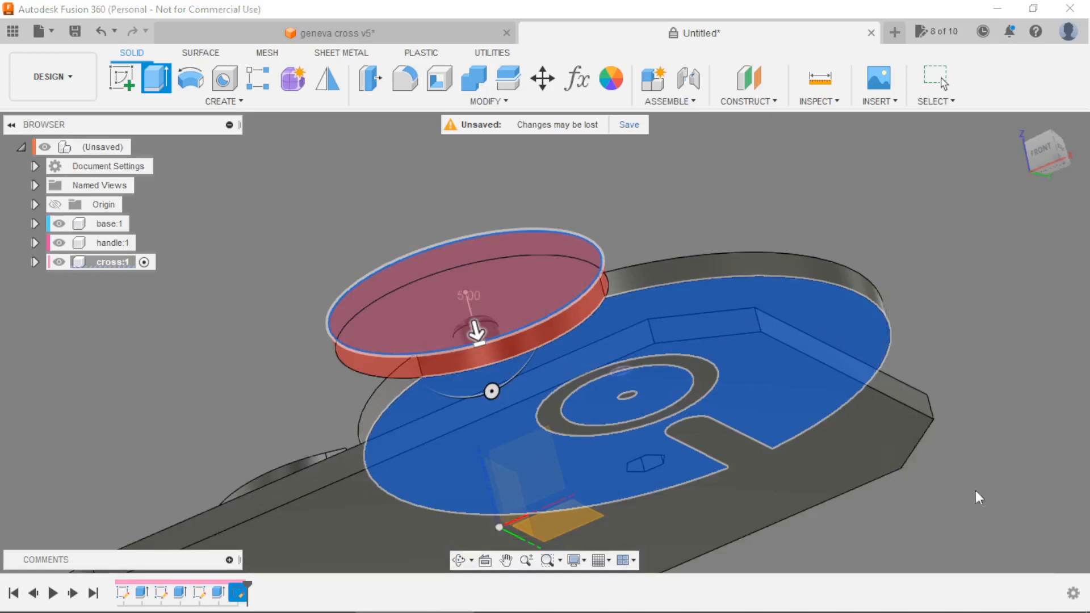
scroll(677, 247, down, 5)
shift+middle_drag(677, 246, 692, 397)
click(1046, 146)
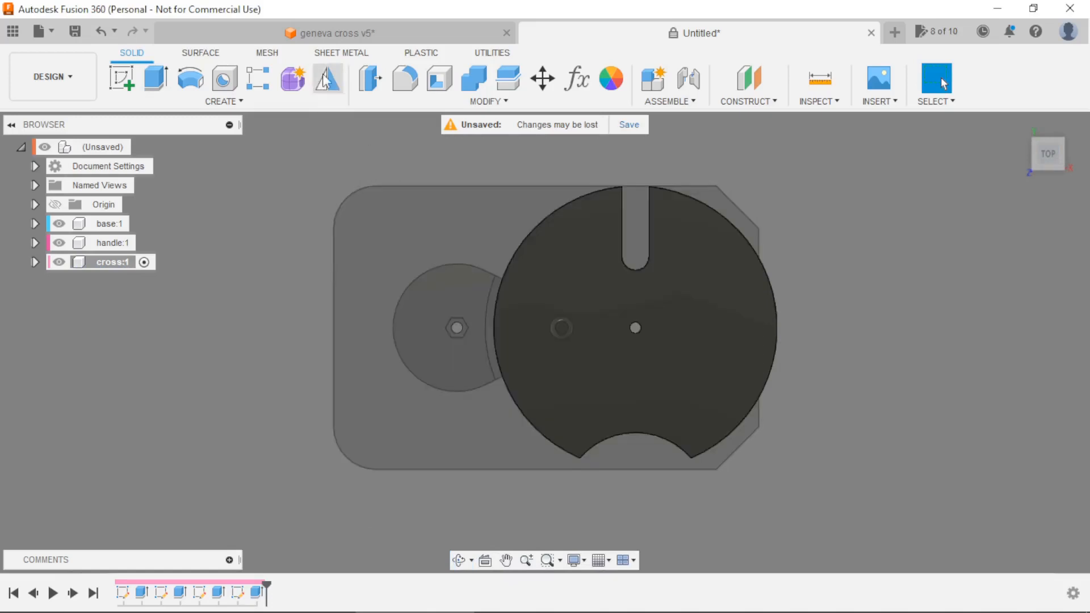
Start a circular pattern of features and select the slot cut and the arc cut of the cross as objects.
click(259, 83)
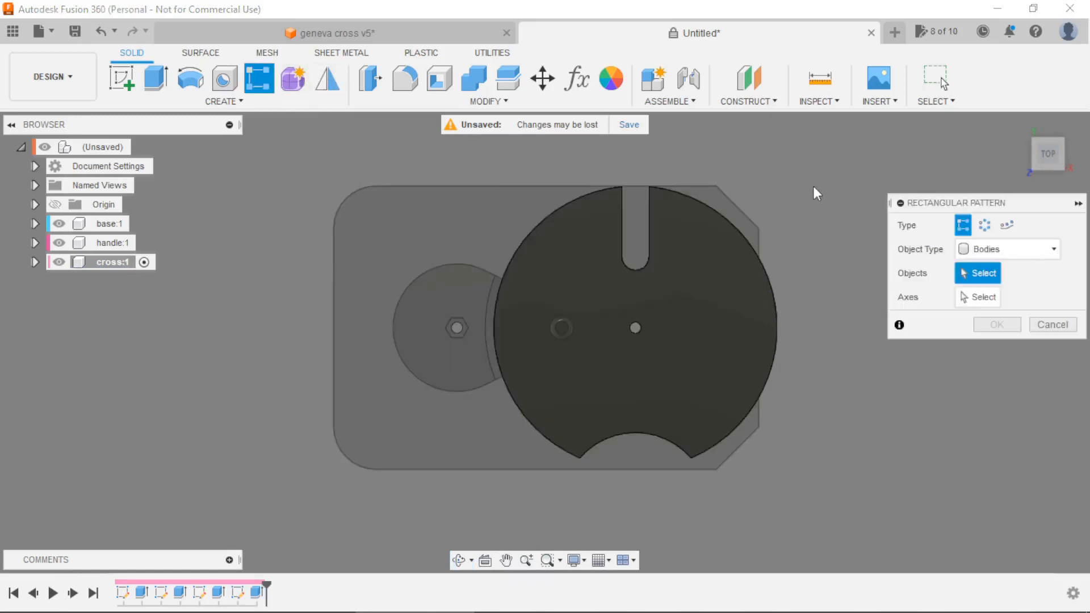
click(985, 225)
click(992, 252)
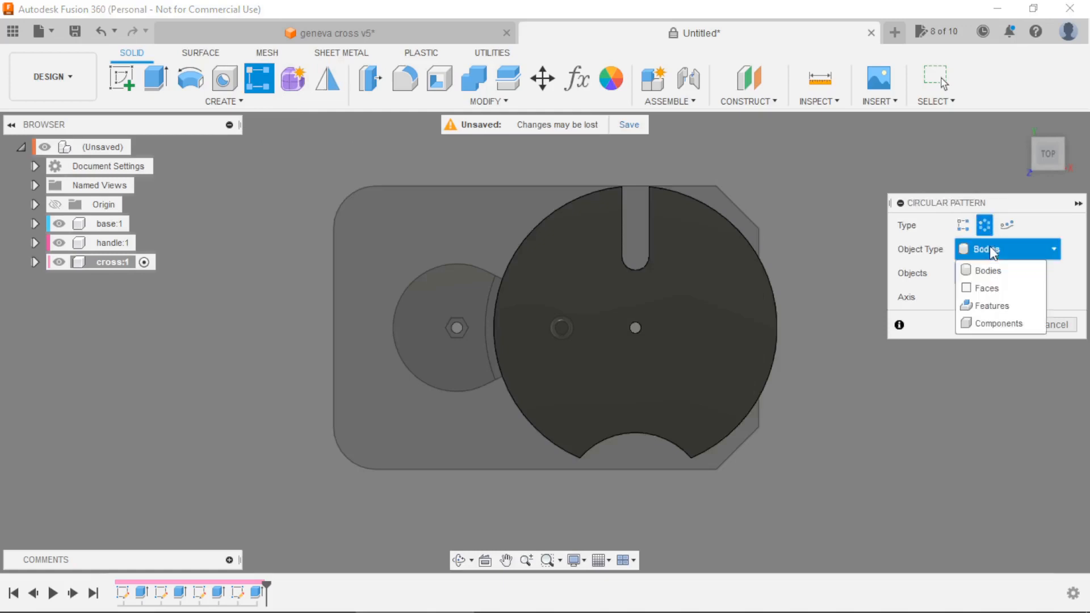
click(986, 301)
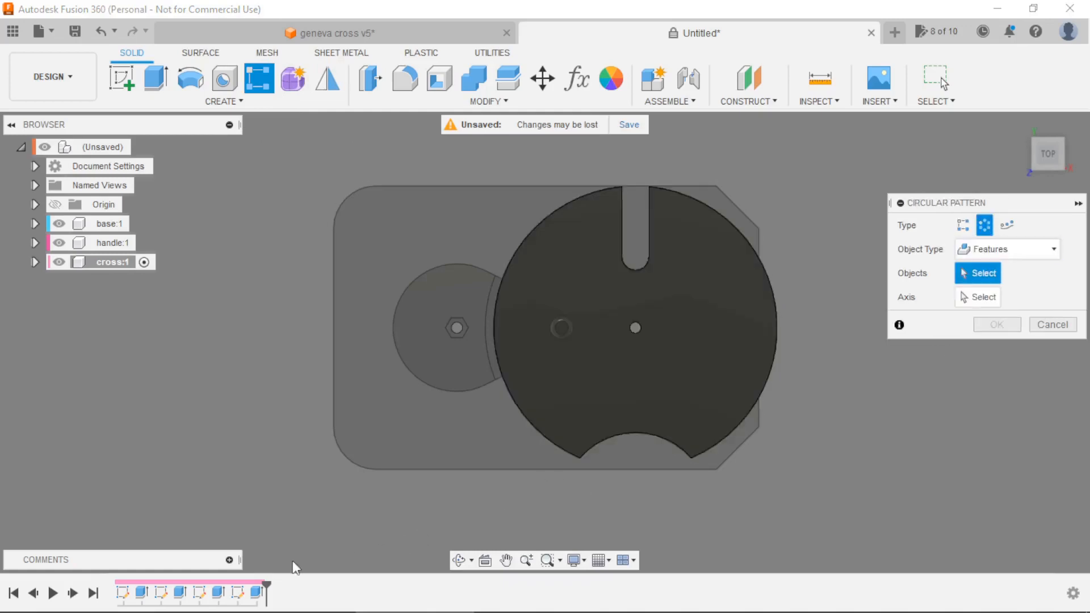
click(218, 592)
click(256, 593)
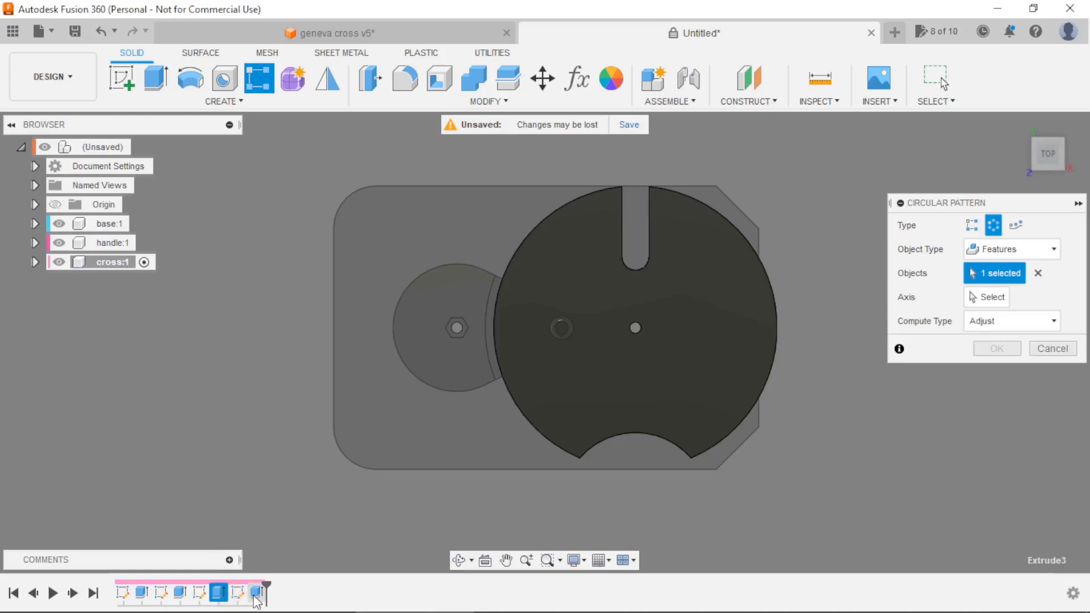
Pattern the selected cuts around the axis of the cross's centre hole with a full distribution and quantity 5.
click(982, 301)
shift+middle_drag(786, 388, 641, 325)
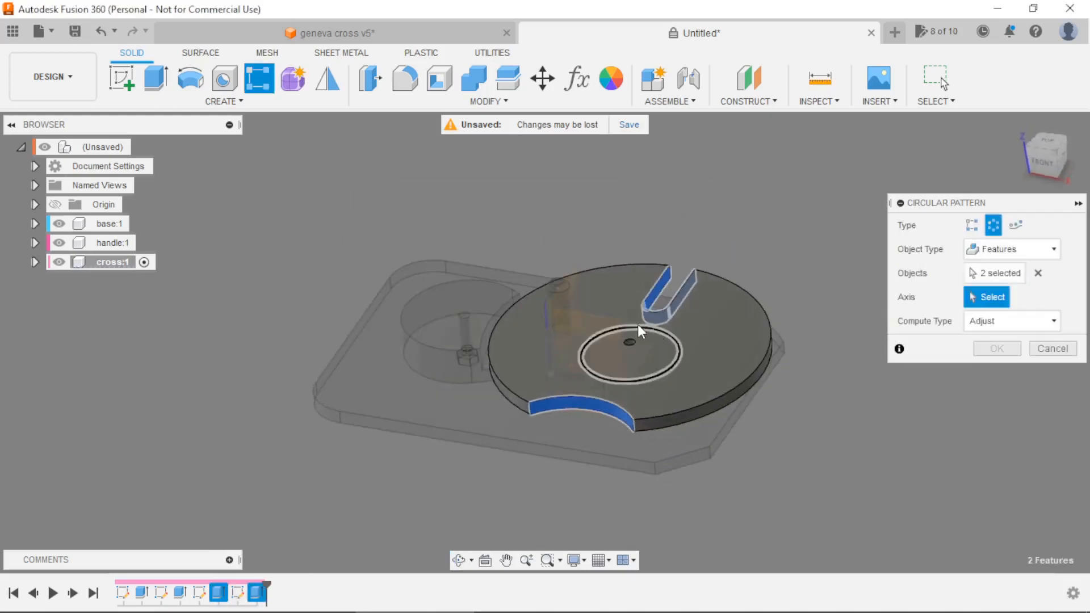
scroll(636, 326, up, 8)
click(606, 372)
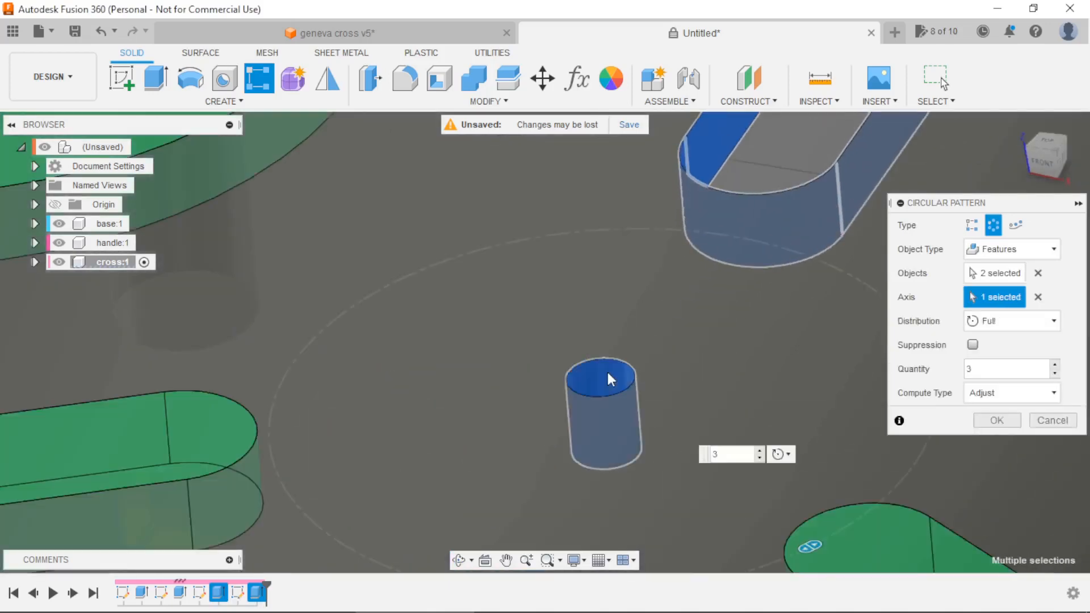
scroll(626, 318, down, 6)
double_click(641, 381)
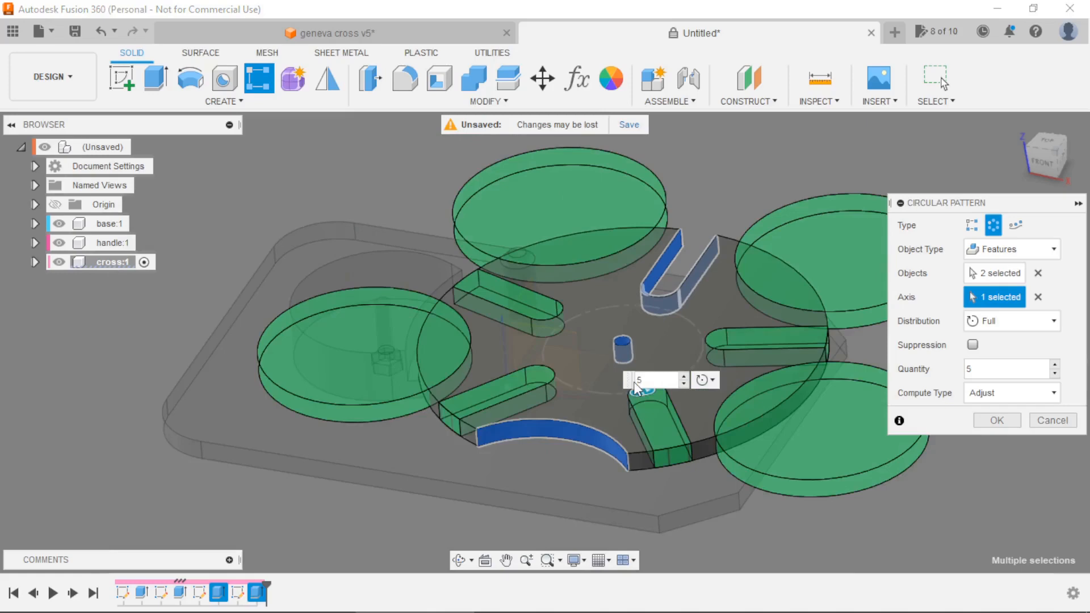
key(Return)
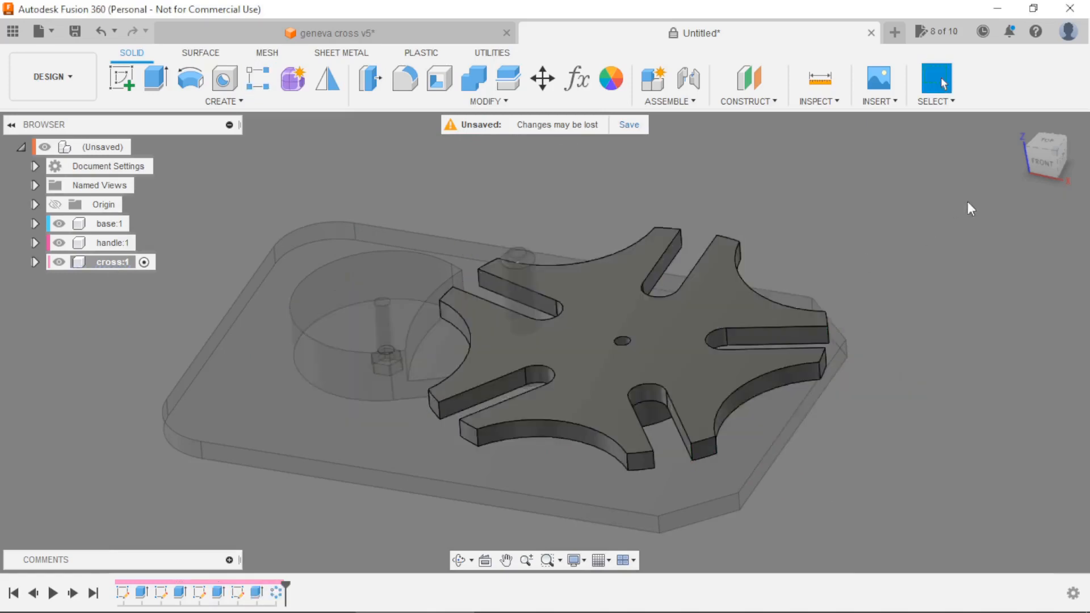
Activate the top-level component of the design.
click(1058, 140)
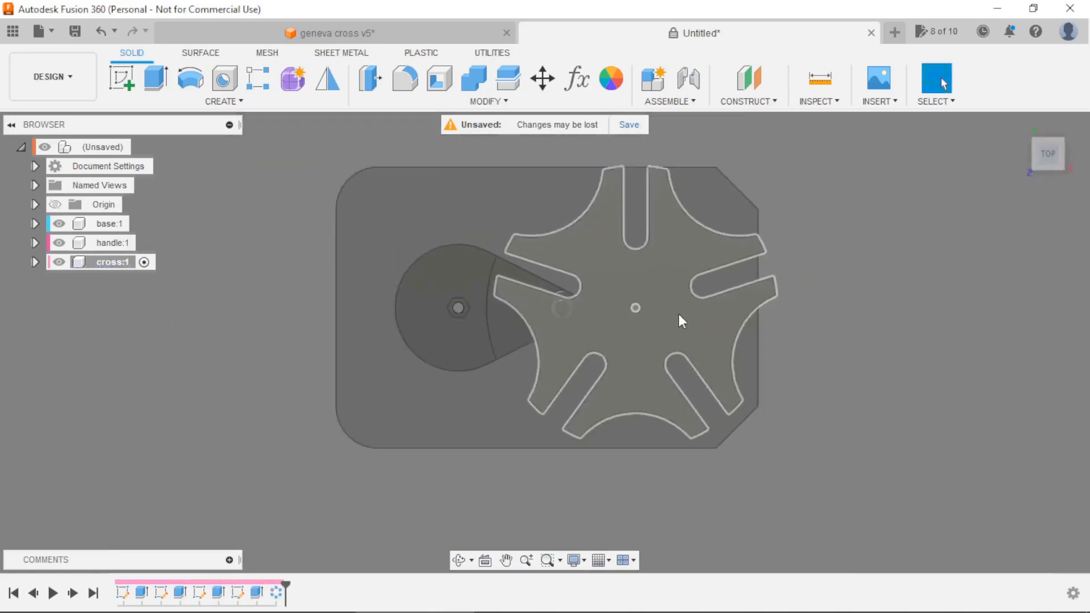
mouse_move(872, 392)
shift+middle_down()
mouse_move(870, 308)
mouse_move(395, 542)
shift+middle_up()
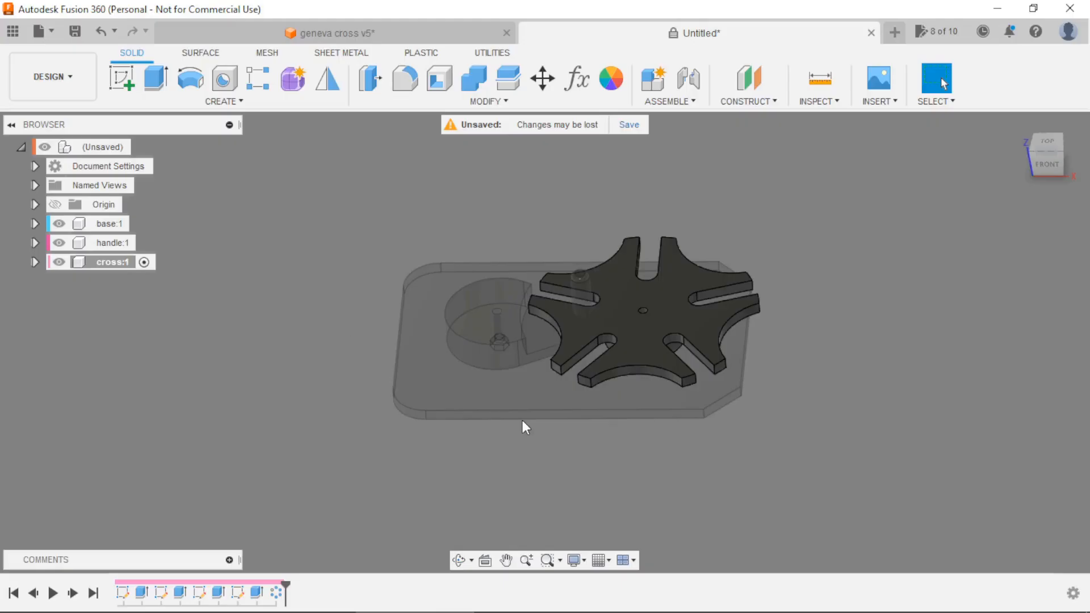
shift+middle_drag(678, 479, 664, 434)
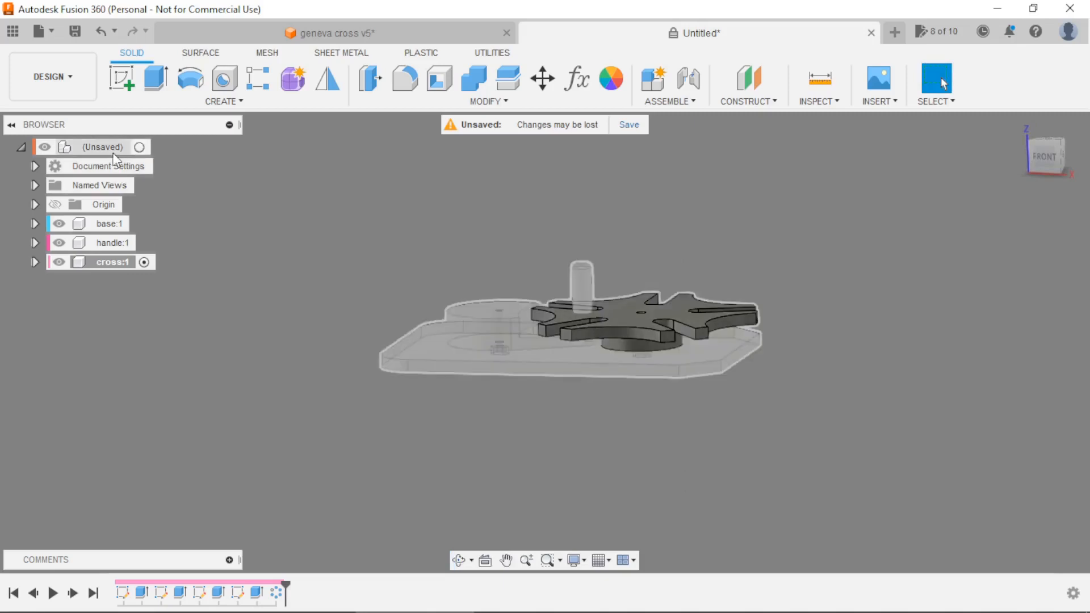
click(142, 147)
Create a new internal standard component named "nur m4" and activate it.
shift+middle_drag(455, 427, 454, 321)
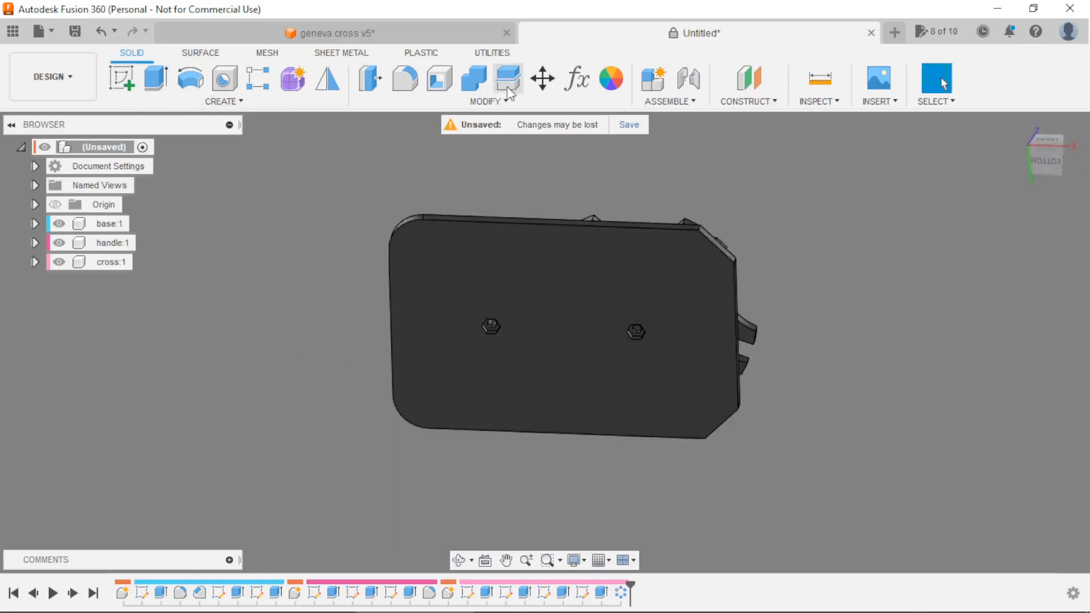
click(654, 80)
click(920, 297)
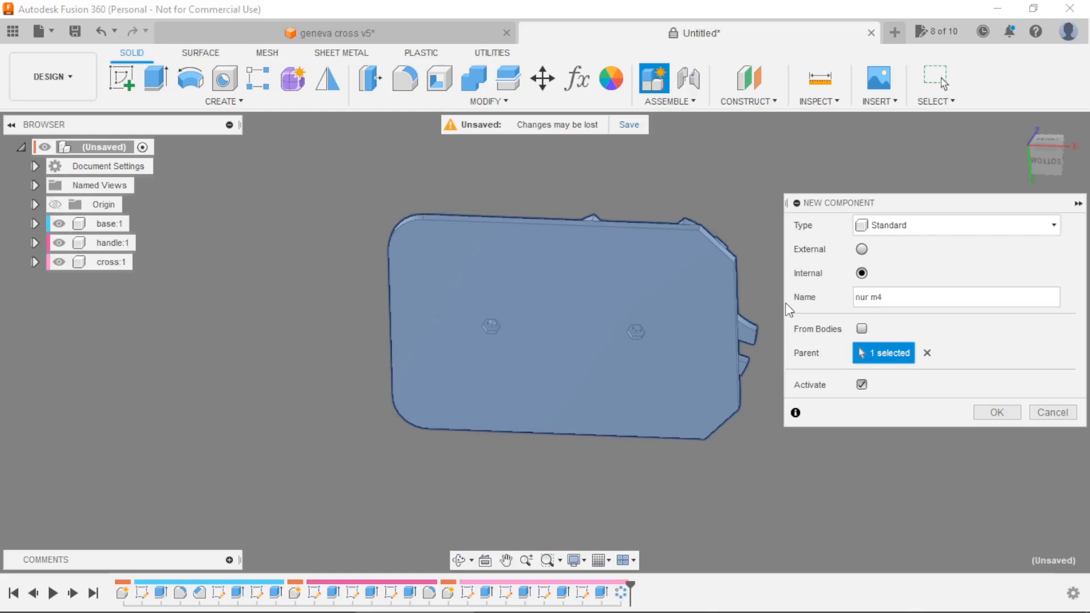
key(Return)
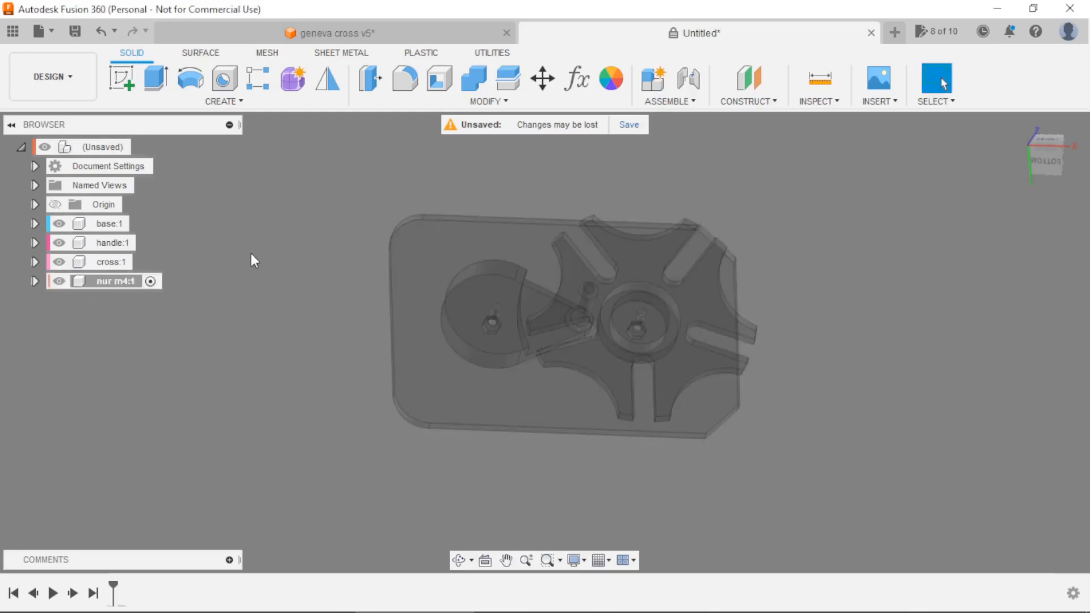
Start a sketch for the nut on the horizontal origin plane at the underside of the base.
click(121, 76)
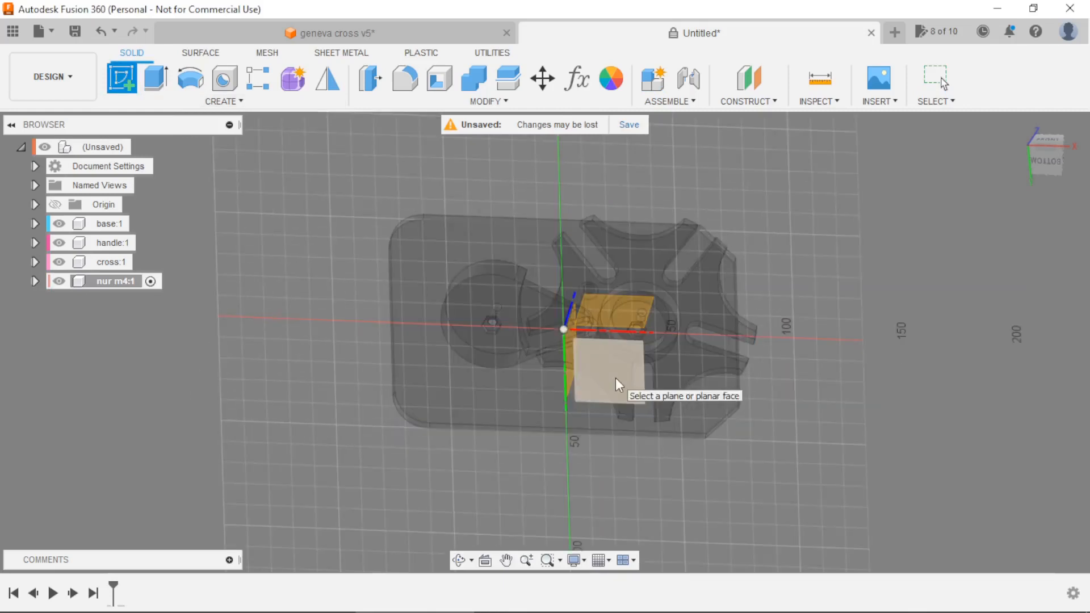
click(615, 378)
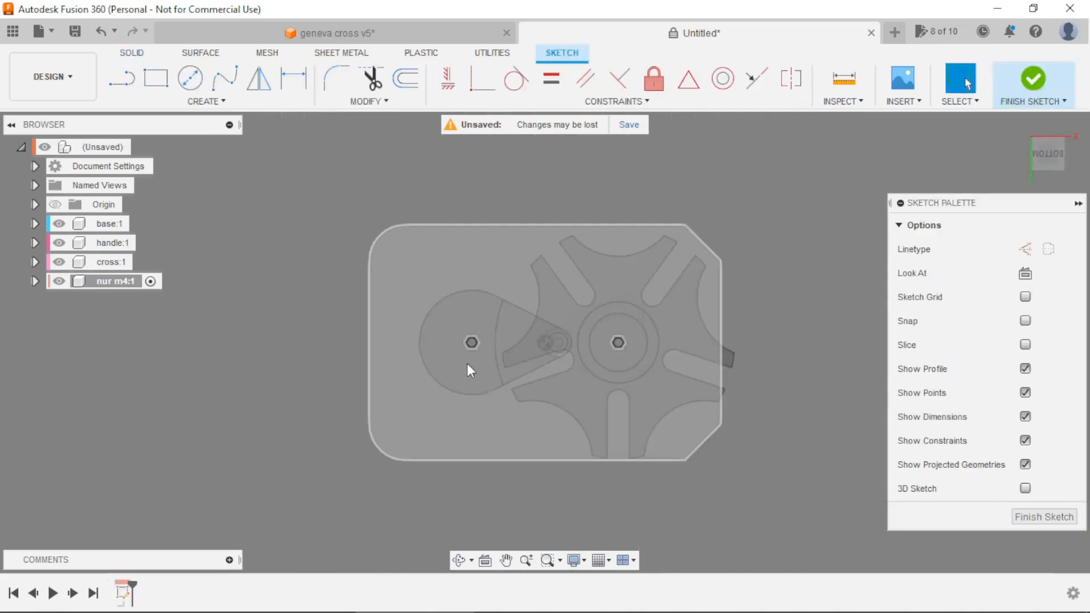
scroll(467, 356, up, 8)
scroll(473, 263, up, 2)
scroll(634, 243, down, 10)
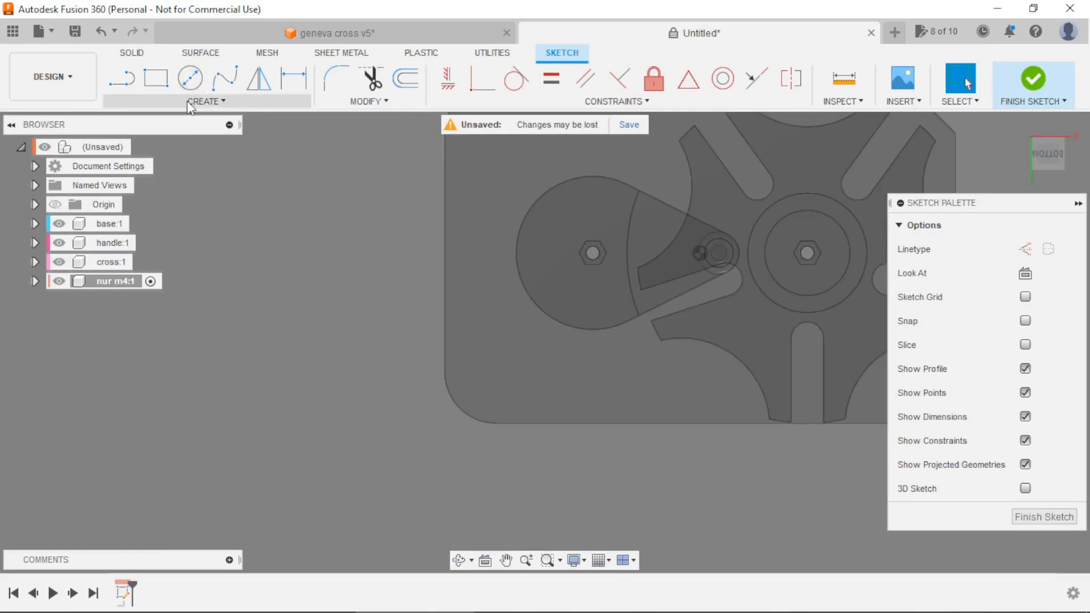
Draw a six-sided circumscribed polygon about 5.7 mm across flats, centred on the round hole inside the handle-side hex pocket.
click(187, 101)
mouse_move(178, 191)
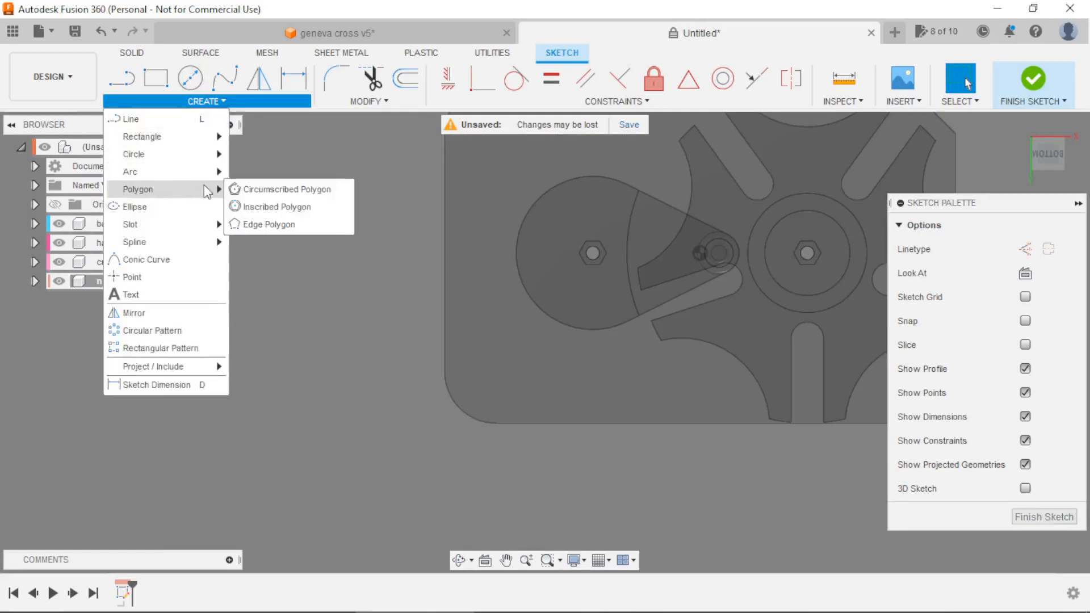
click(266, 187)
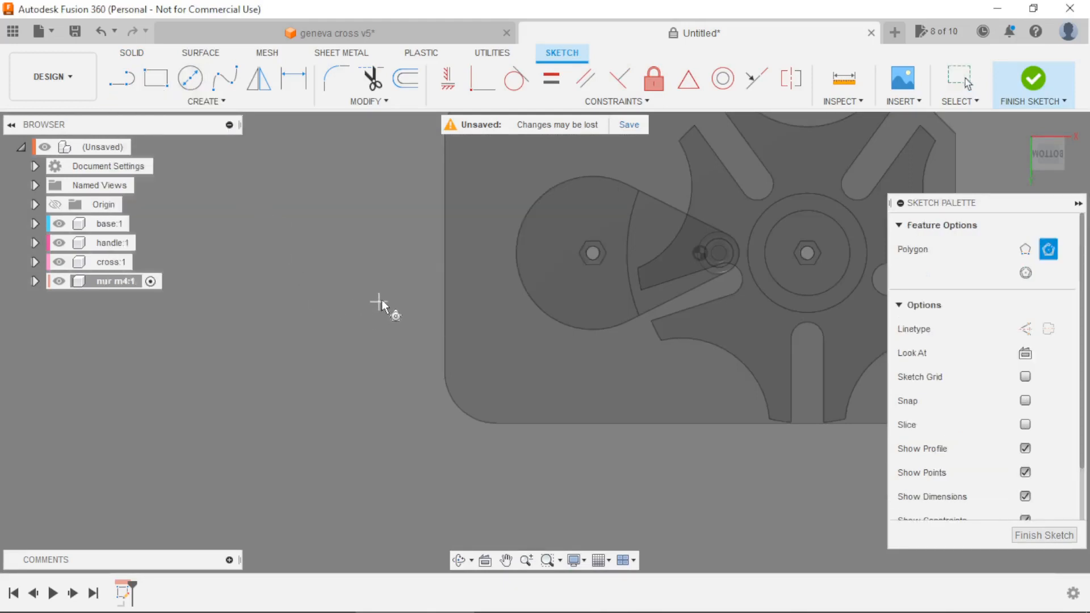
scroll(545, 261, up, 10)
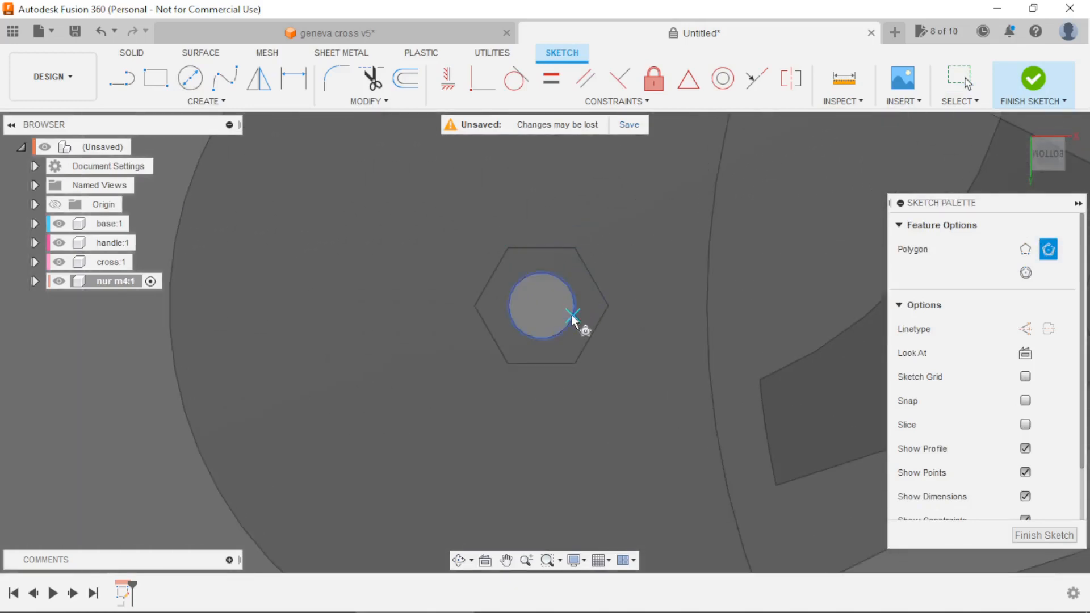
click(541, 306)
scroll(556, 317, up, 3)
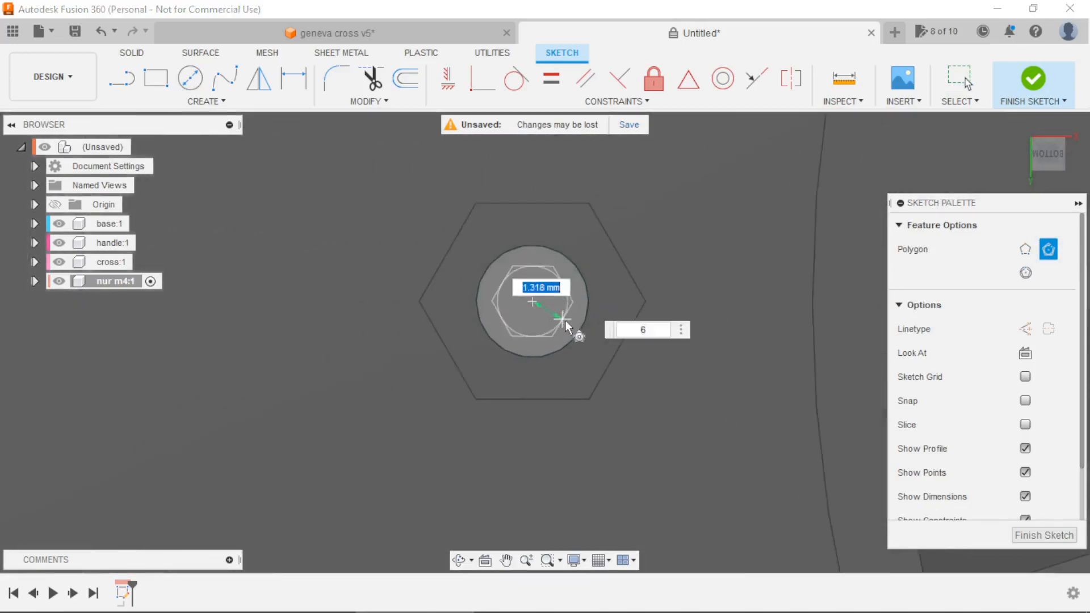
click(598, 345)
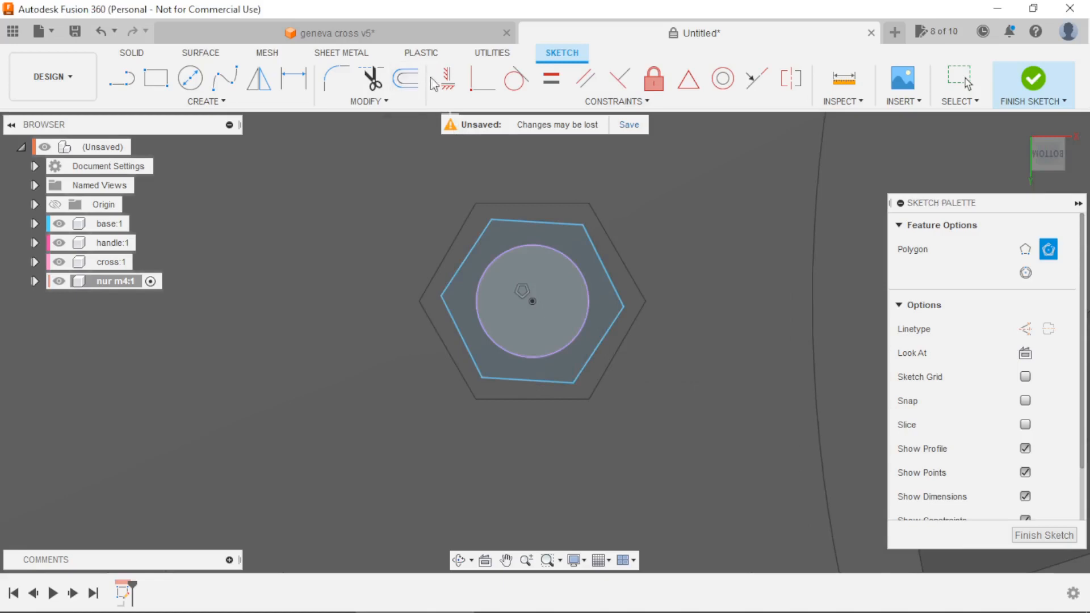
Constrain the hexagon's upper edge to be horizontal.
click(454, 87)
click(544, 222)
key(Escape)
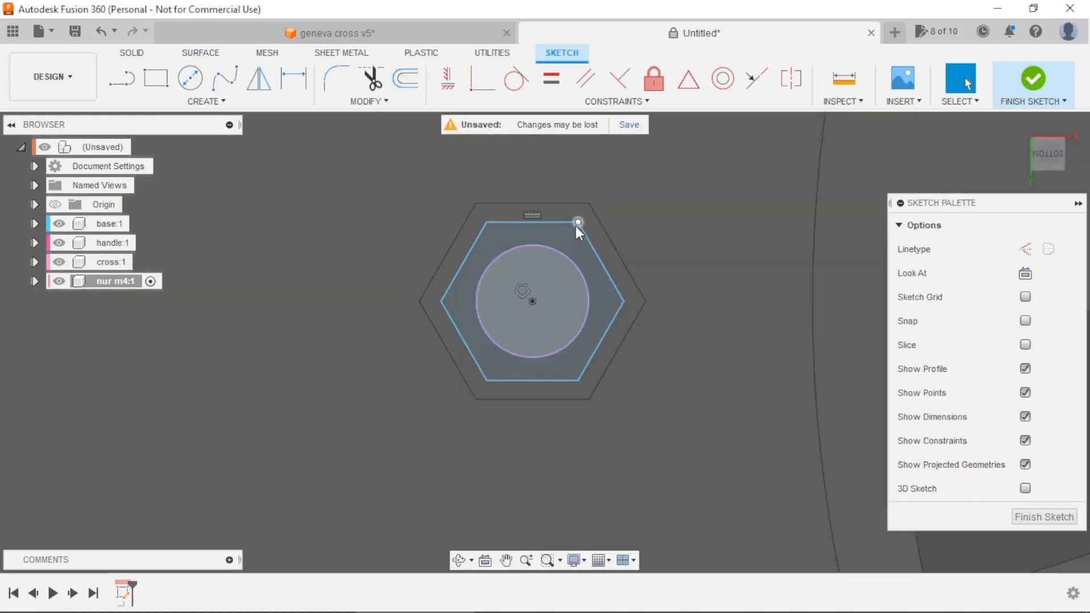
Dimension the hexagon 7 mm between its two horizontal edges and finish the sketch.
key(d)
click(557, 221)
click(545, 381)
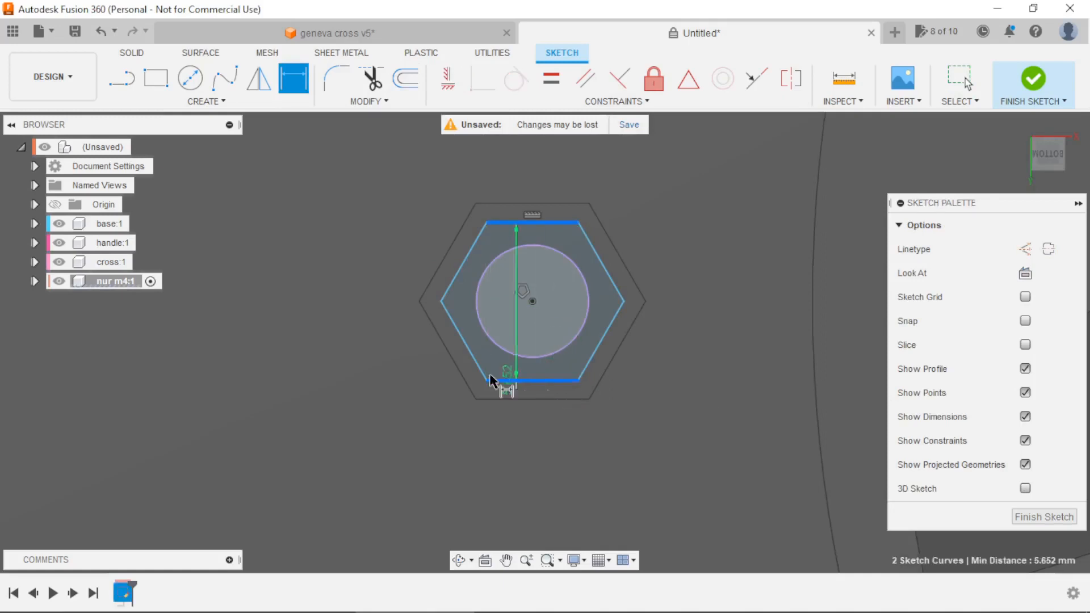
click(354, 347)
text(7)
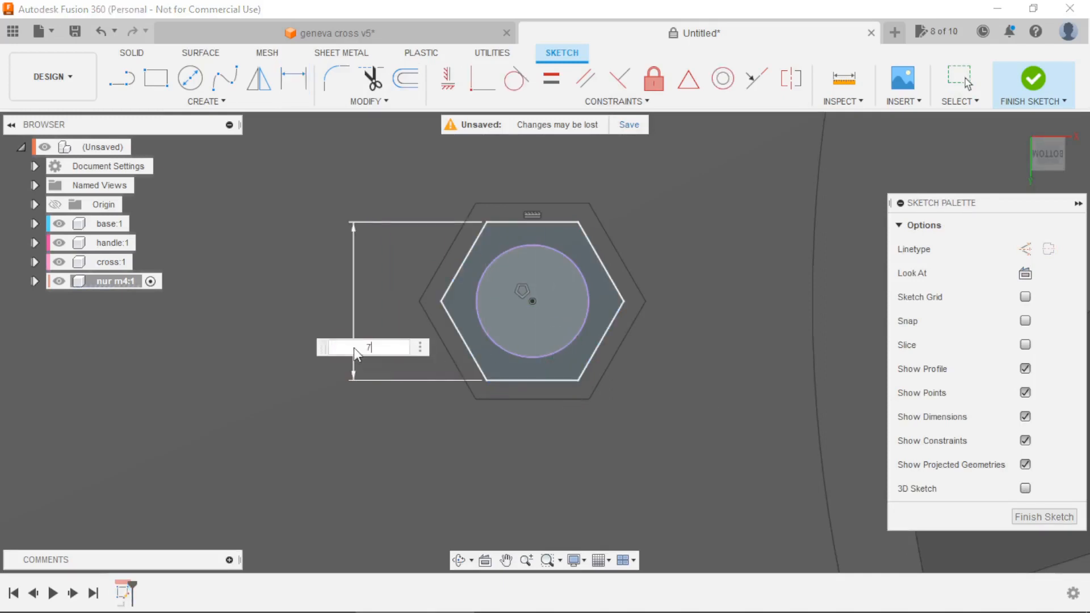
key(Return)
scroll(445, 311, down, 3)
scroll(479, 312, up, 3)
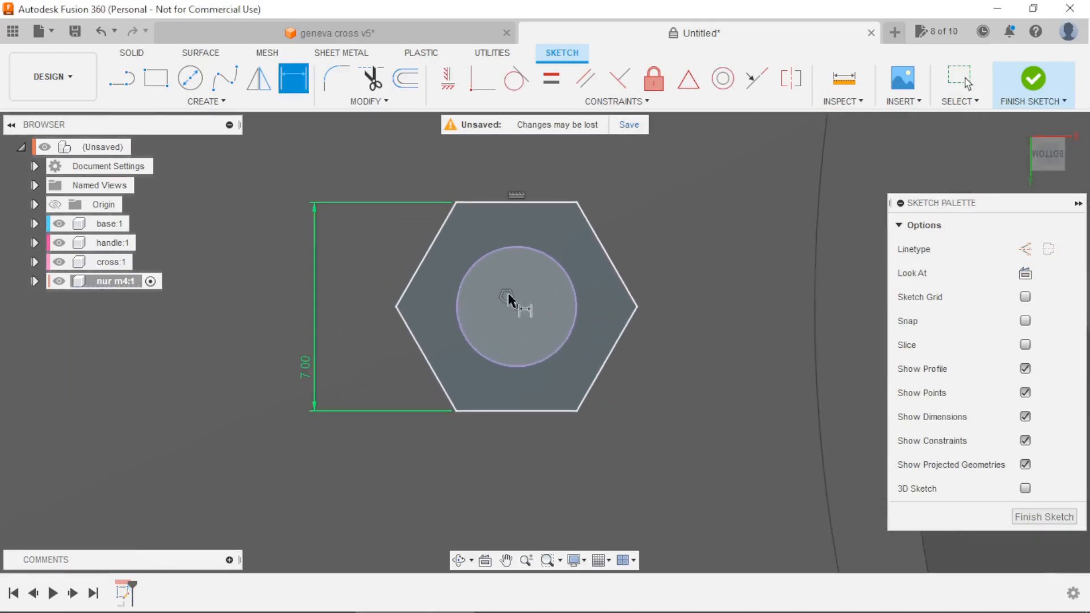
scroll(509, 299, down, 2)
click(1036, 515)
Extrude both the hexagon ring and its inner circle 3 mm into the pocket as a new body.
mouse_move(645, 317)
shift+middle_down()
mouse_move(588, 346)
mouse_move(595, 358)
shift+middle_up()
scroll(582, 324, up, 2)
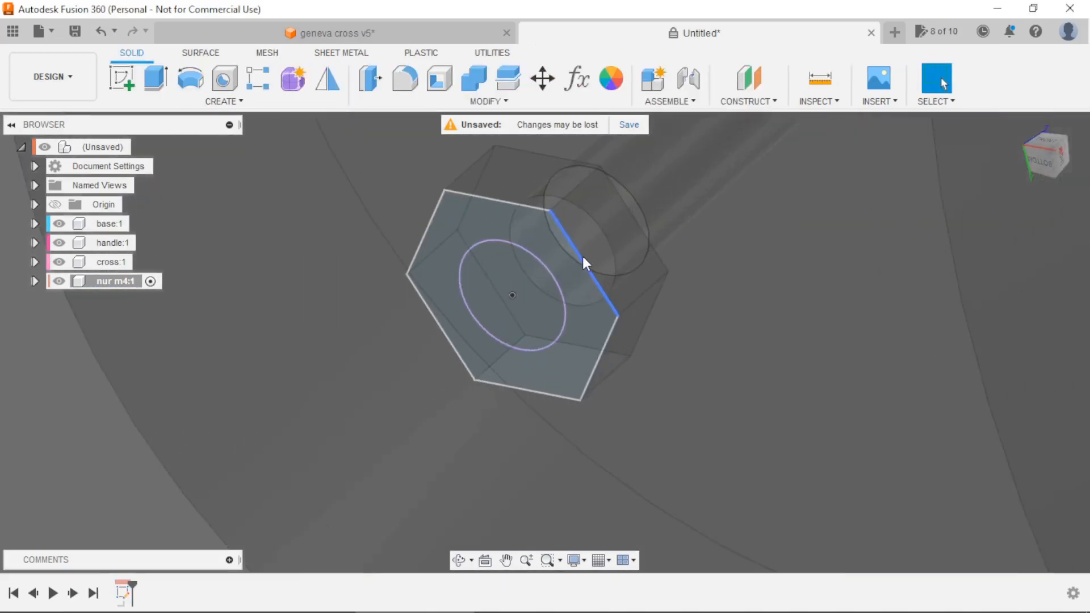
key(e)
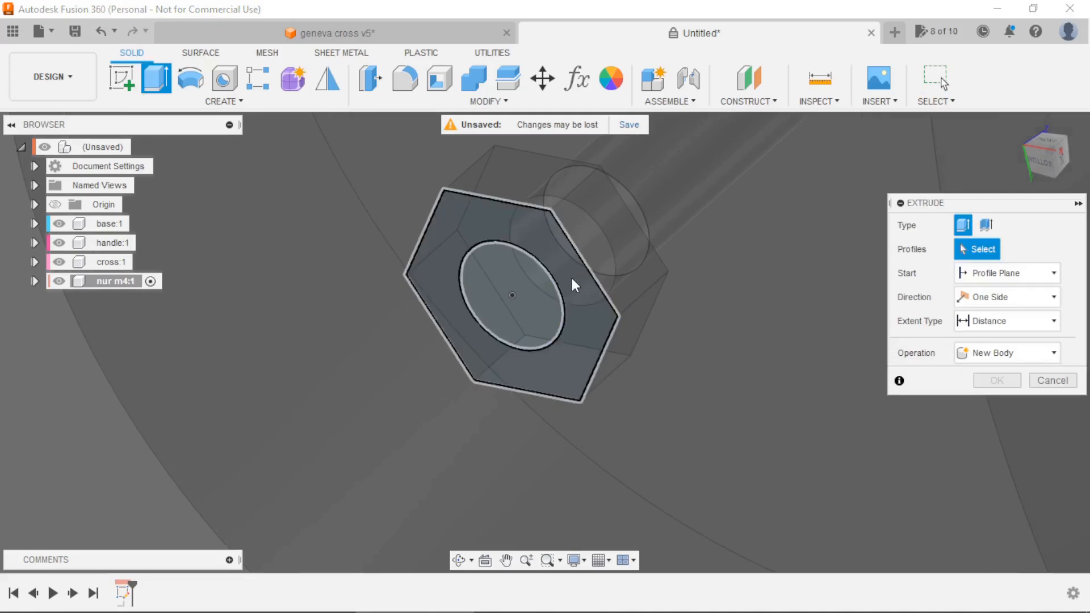
click(567, 284)
click(529, 312)
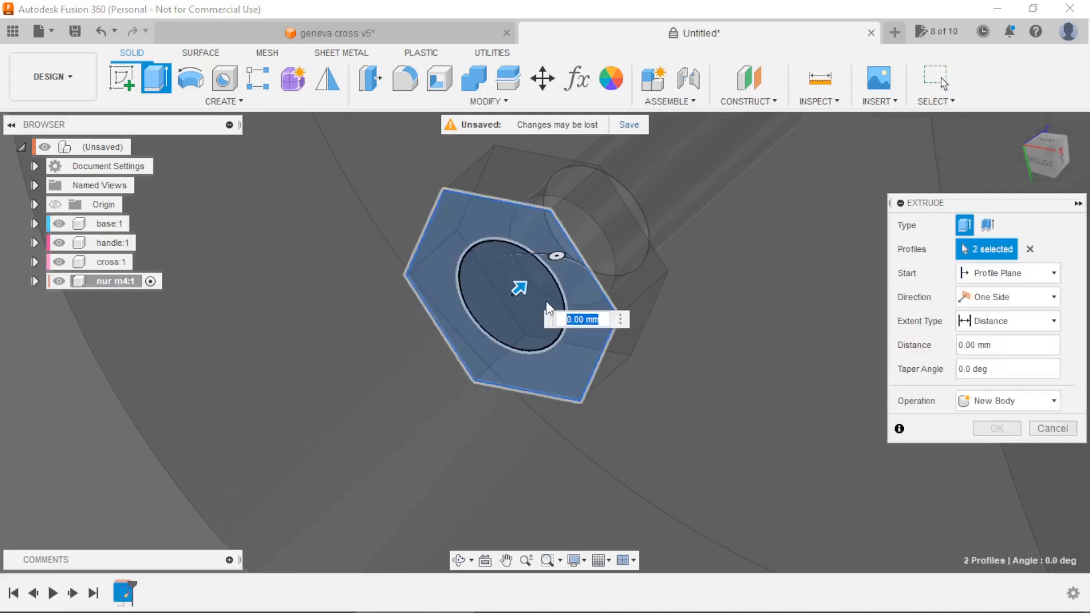
text(3)
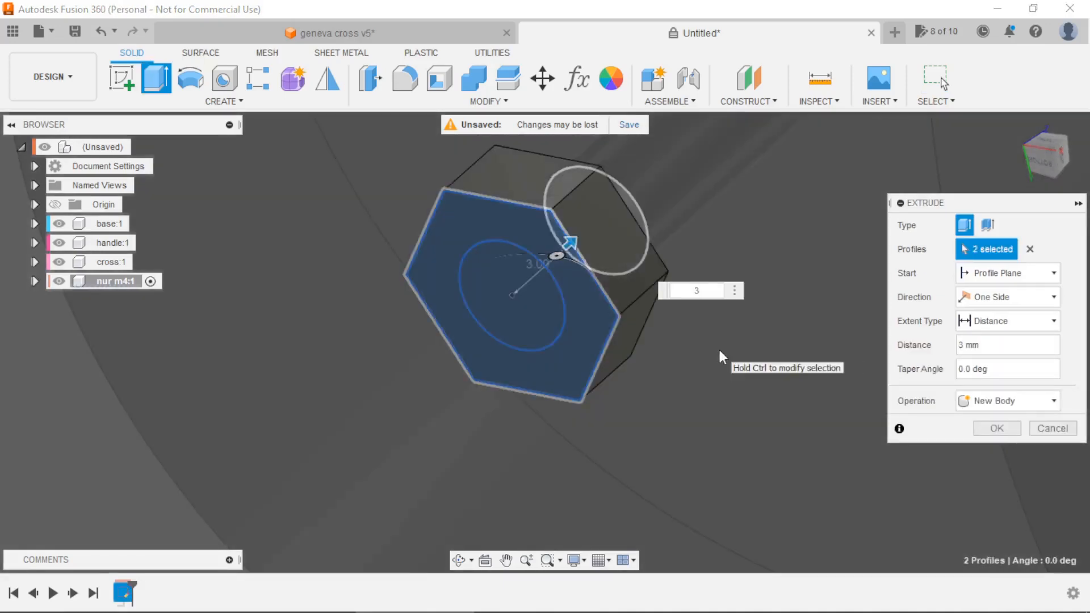
key(Return)
scroll(719, 348, down, 3)
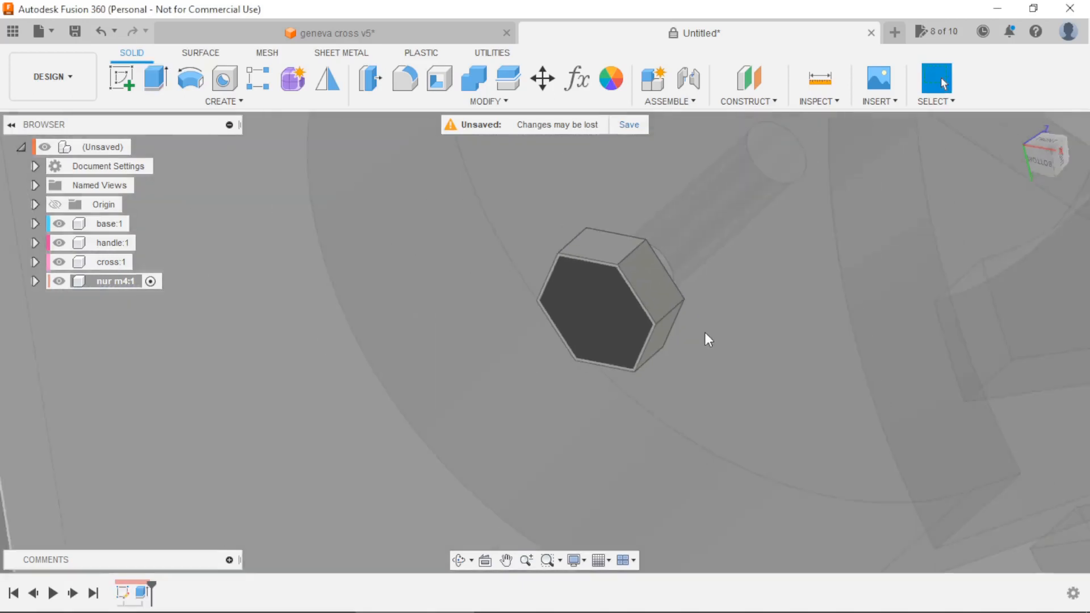
Start a sketch in the nut component on the front origin plane.
scroll(488, 292, up, 5)
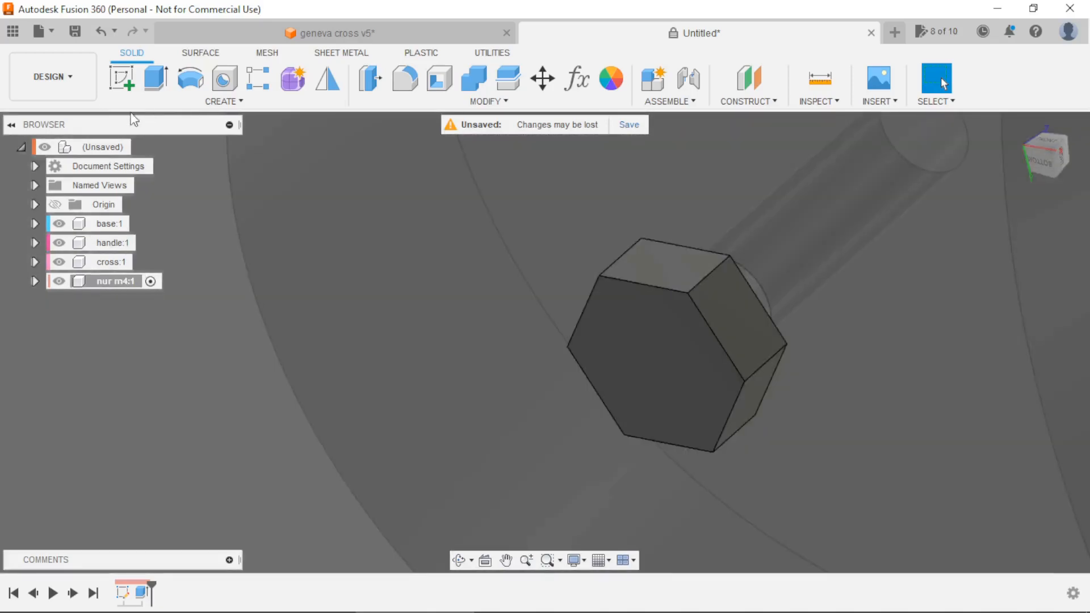
click(121, 77)
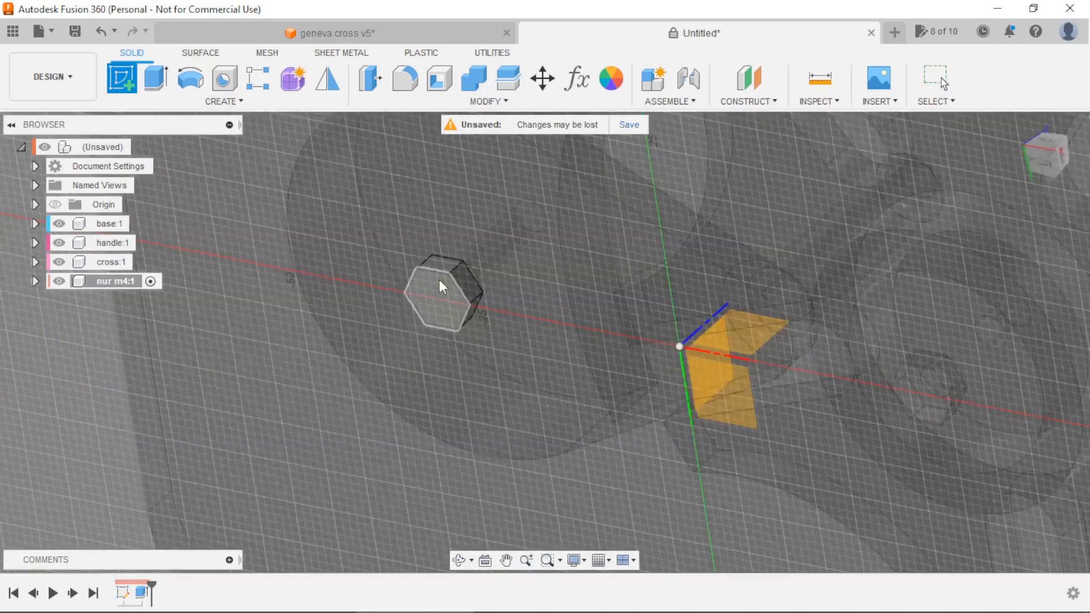
shift+middle_drag(661, 335, 747, 262)
scroll(654, 307, down, 5)
shift+middle_drag(655, 307, 707, 264)
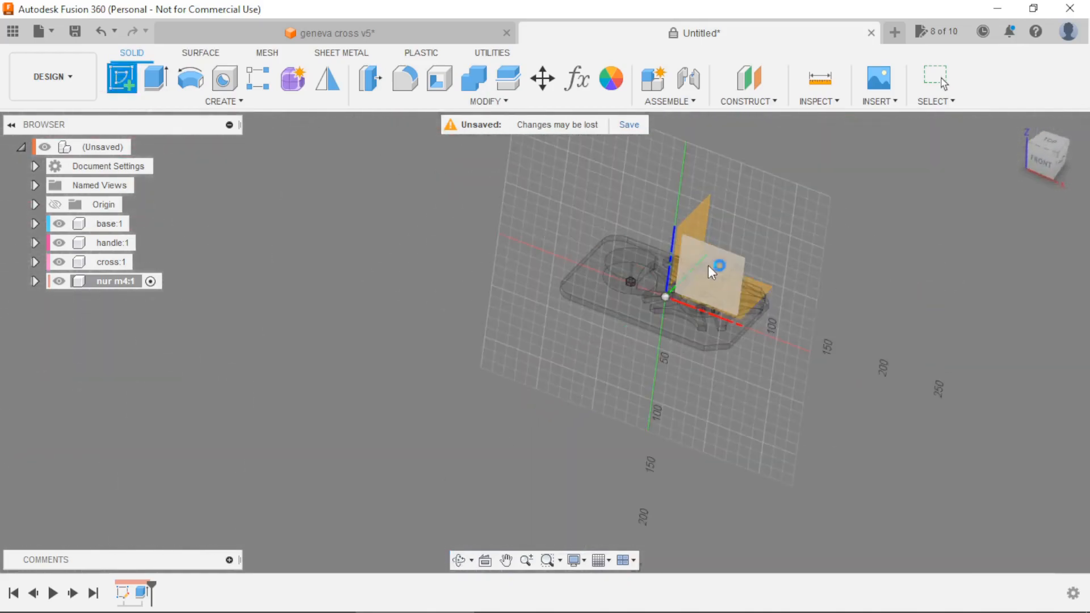
click(707, 264)
scroll(509, 331, up, 5)
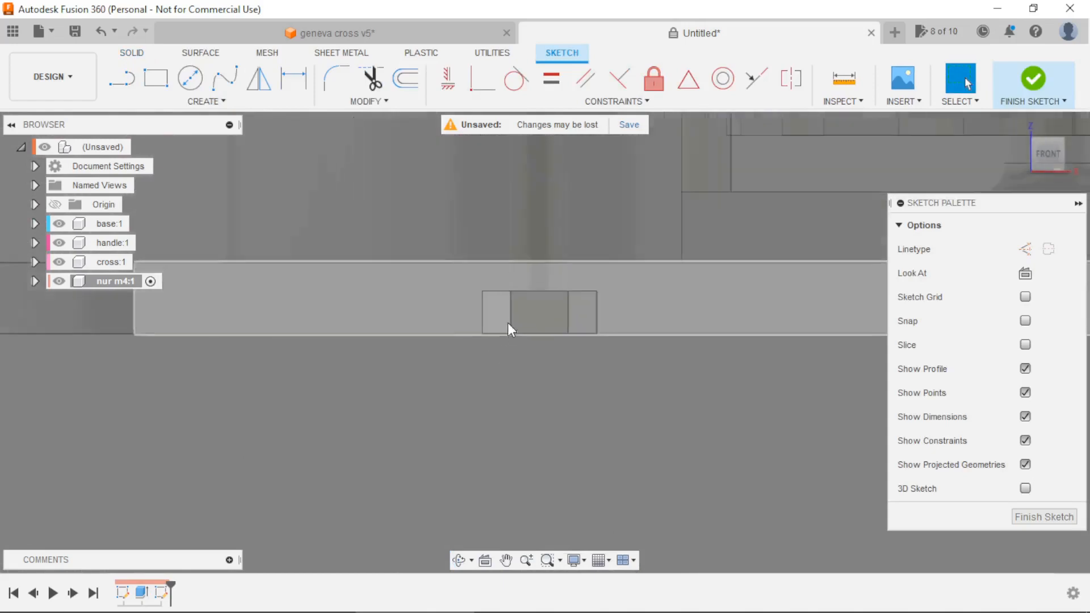
Draw a small closed triangle at the nut's upper outer corner, with legs along the upper edge and the outer side edge.
scroll(502, 301, up, 3)
scroll(437, 318, up, 2)
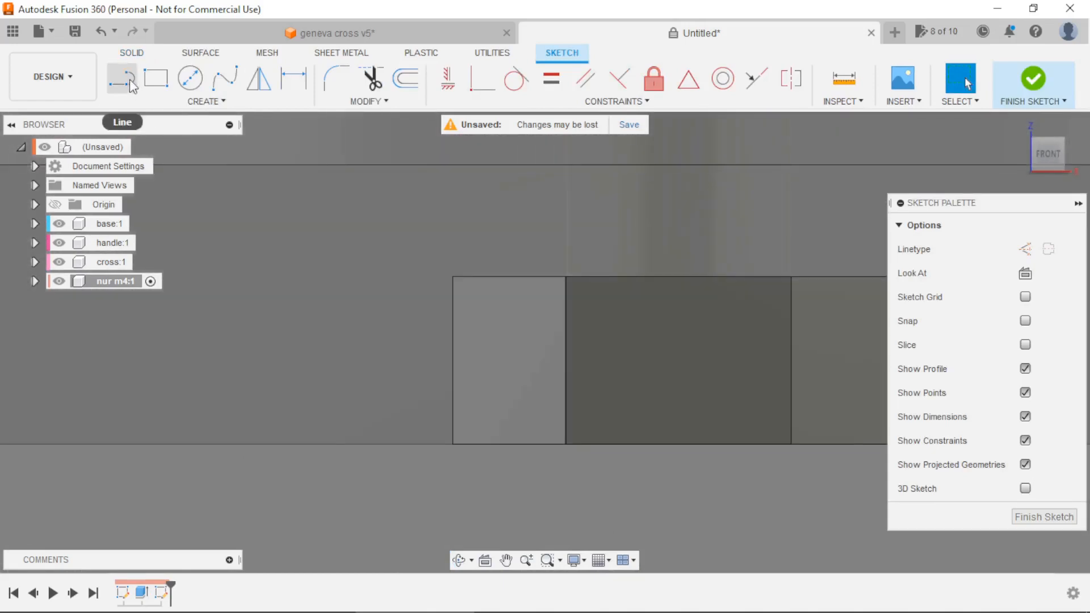
click(129, 80)
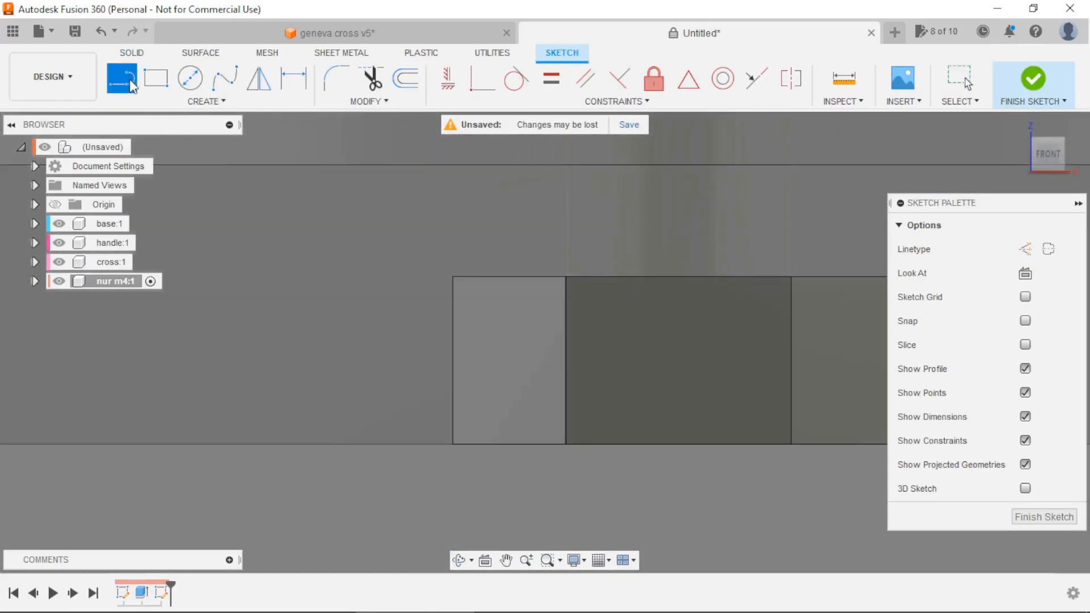
scroll(397, 287, up, 2)
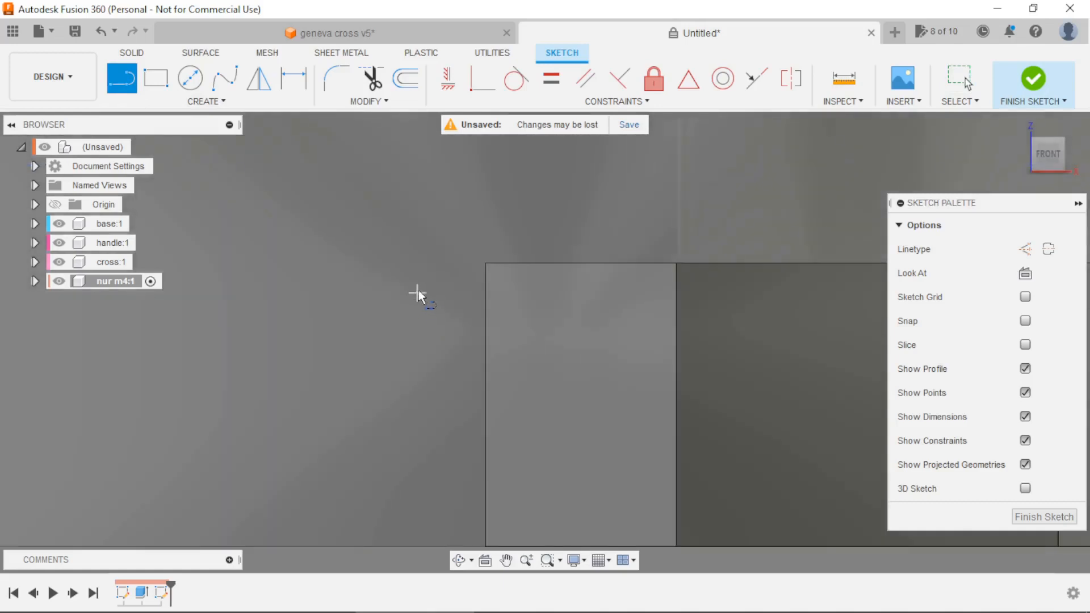
click(489, 263)
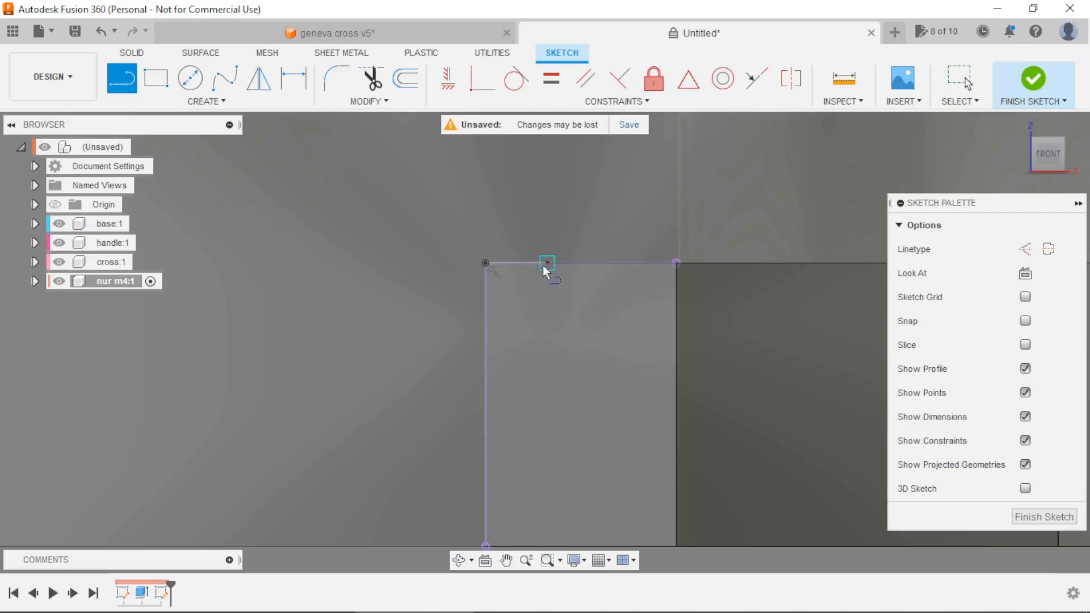
click(486, 324)
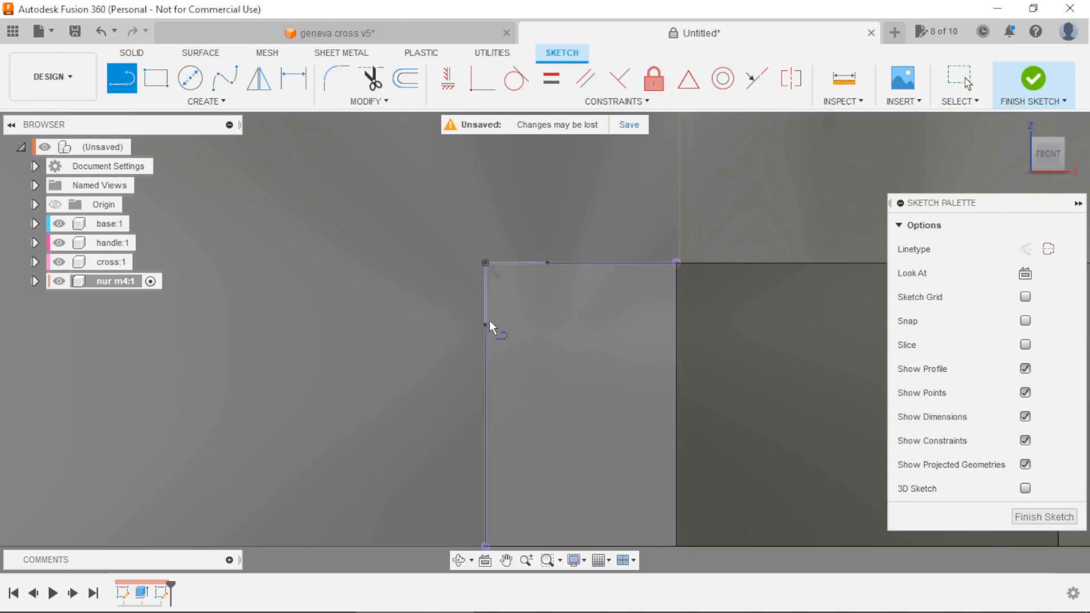
click(547, 264)
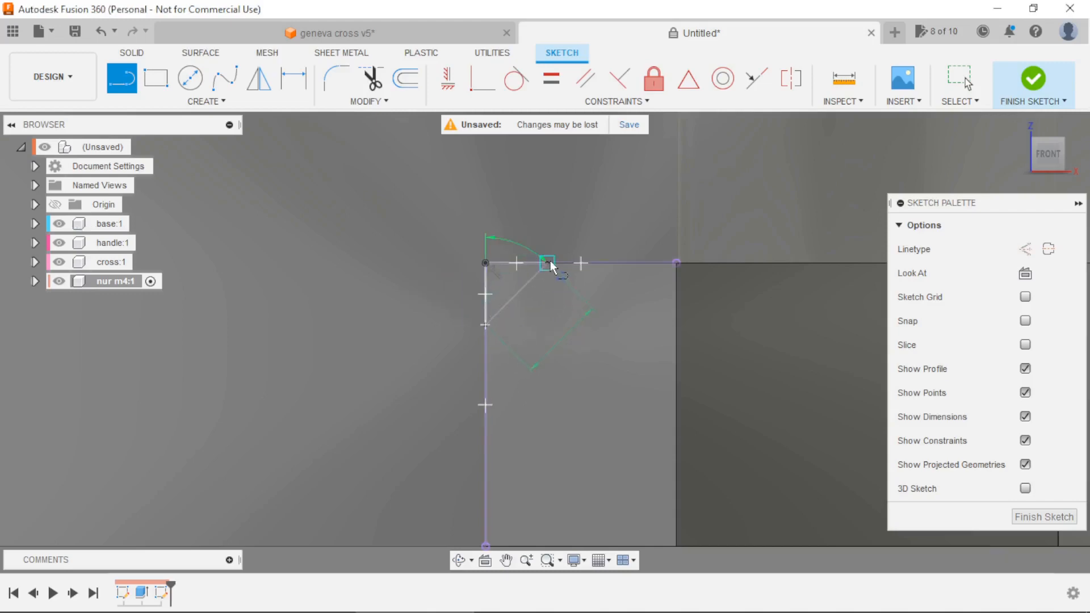
key(Escape)
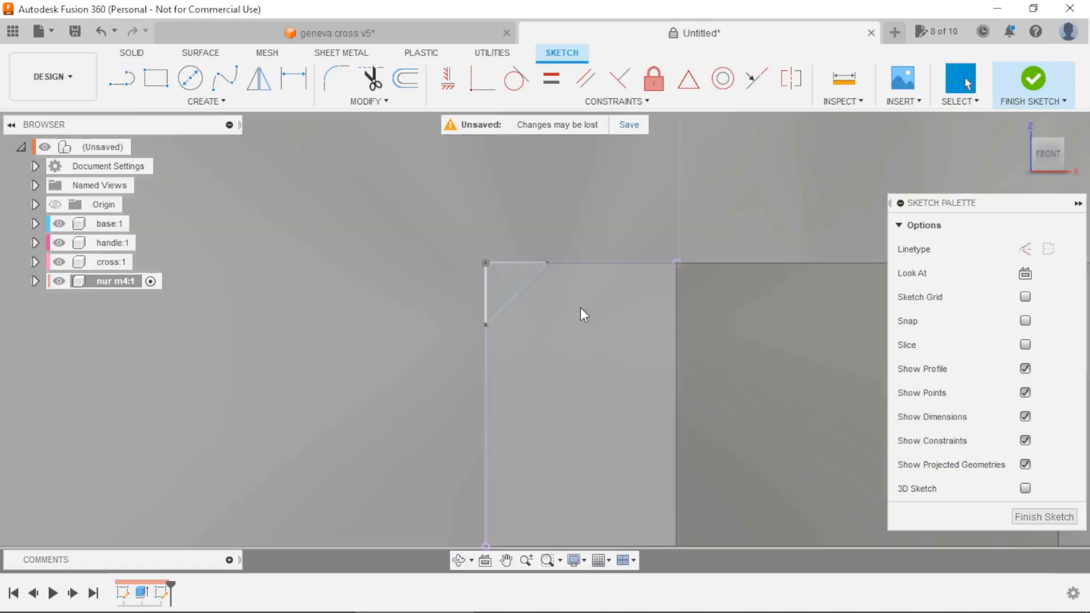
Dimension the triangle's horizontal and vertical legs to 0.5 mm each.
key(d)
click(515, 262)
click(514, 226)
text(0.5)
scroll(472, 313, up, 3)
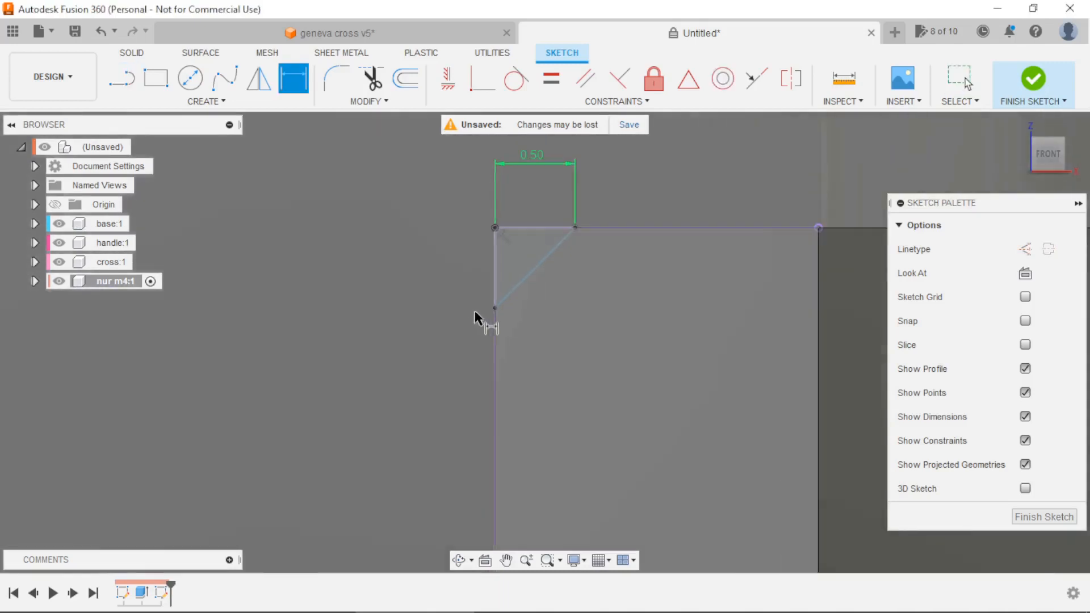
click(495, 287)
click(438, 276)
text(0.5)
key(Return)
scroll(553, 255, down, 3)
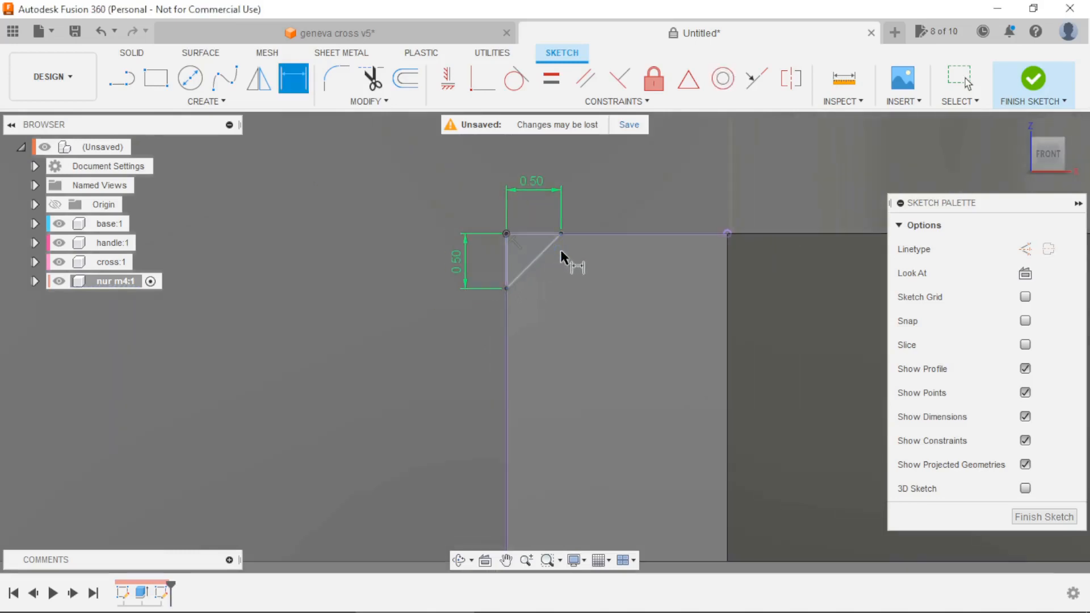
Draw a vertical axis line about 3.9 mm long down from the midpoint of the nut's upper edge and finish the sketch.
scroll(493, 238, down, 3)
scroll(627, 242, up, 2)
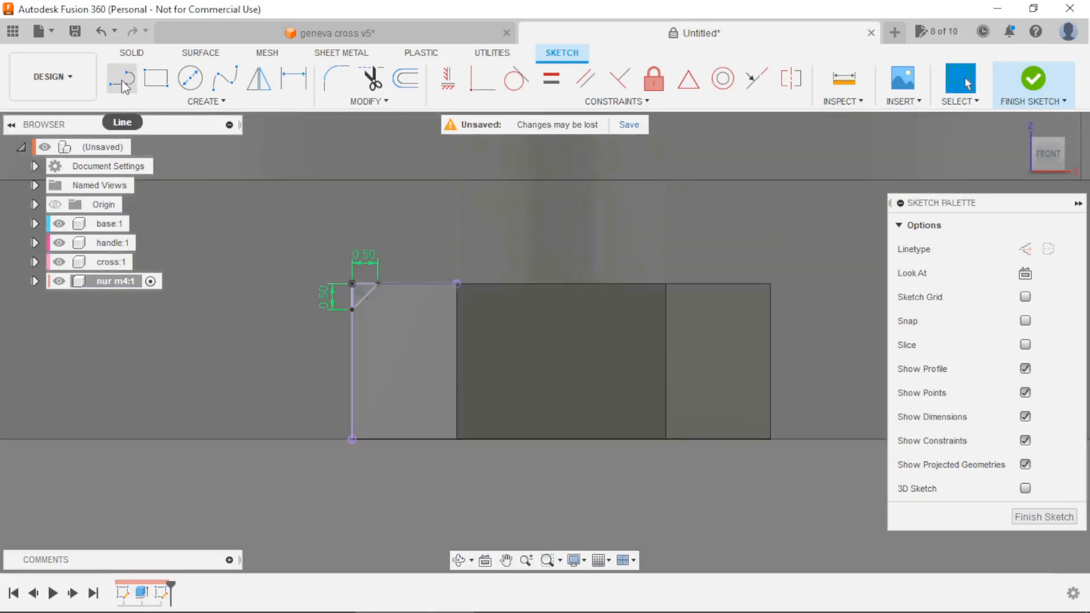
click(122, 78)
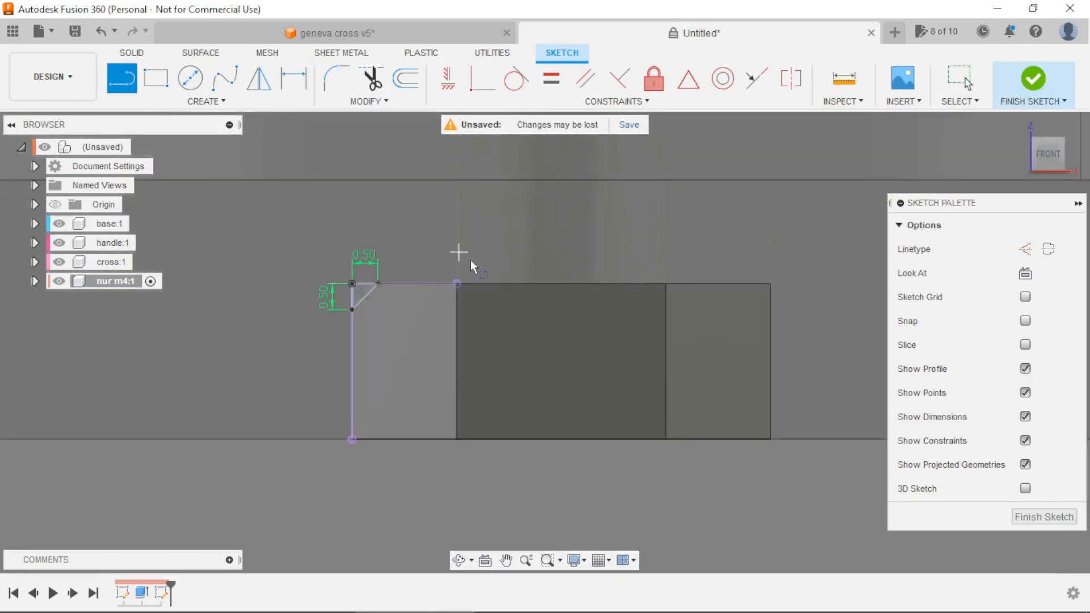
click(562, 293)
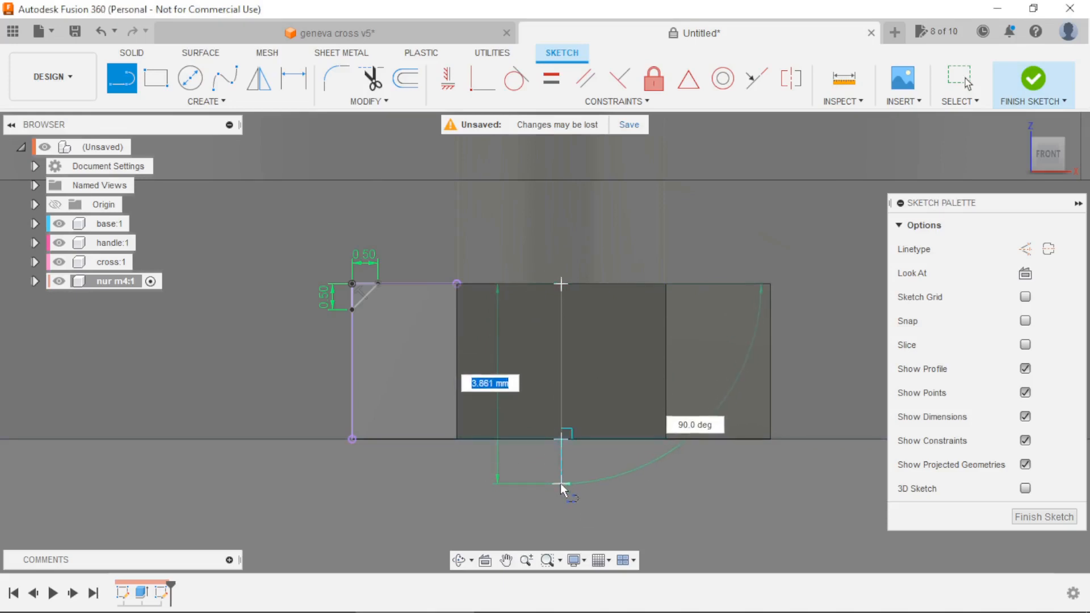
click(560, 482)
key(Escape)
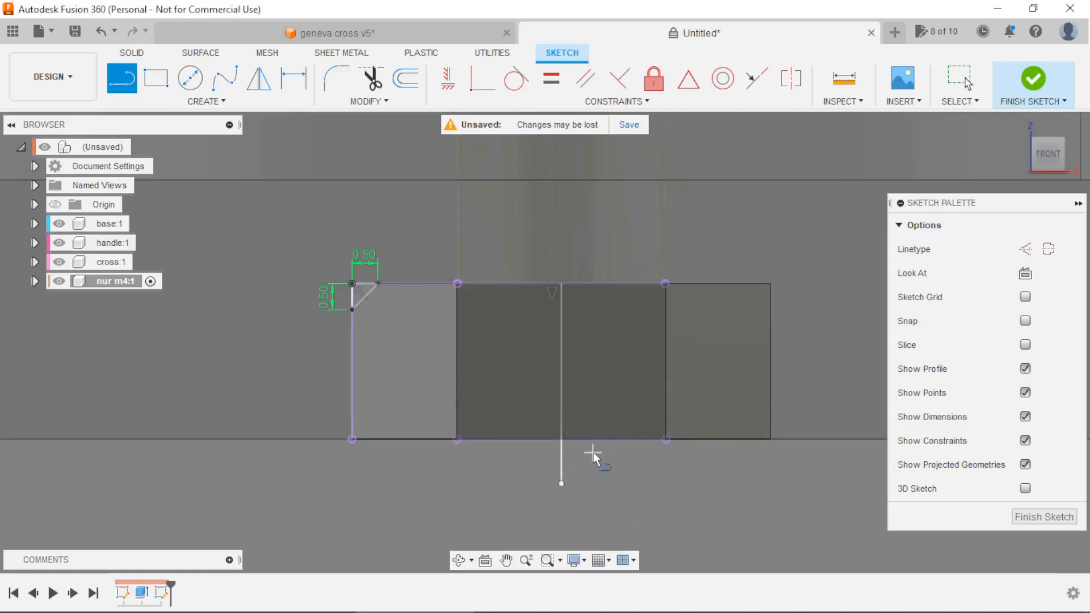
click(1033, 83)
Revolve the triangle 360 degrees around the vertical line as a cut on the nut only, excluding the base body.
scroll(639, 348, down, 3)
mouse_move(640, 348)
shift+middle_down()
mouse_move(606, 389)
mouse_move(523, 436)
mouse_move(598, 322)
mouse_move(730, 165)
mouse_move(671, 246)
mouse_move(471, 221)
shift+middle_up()
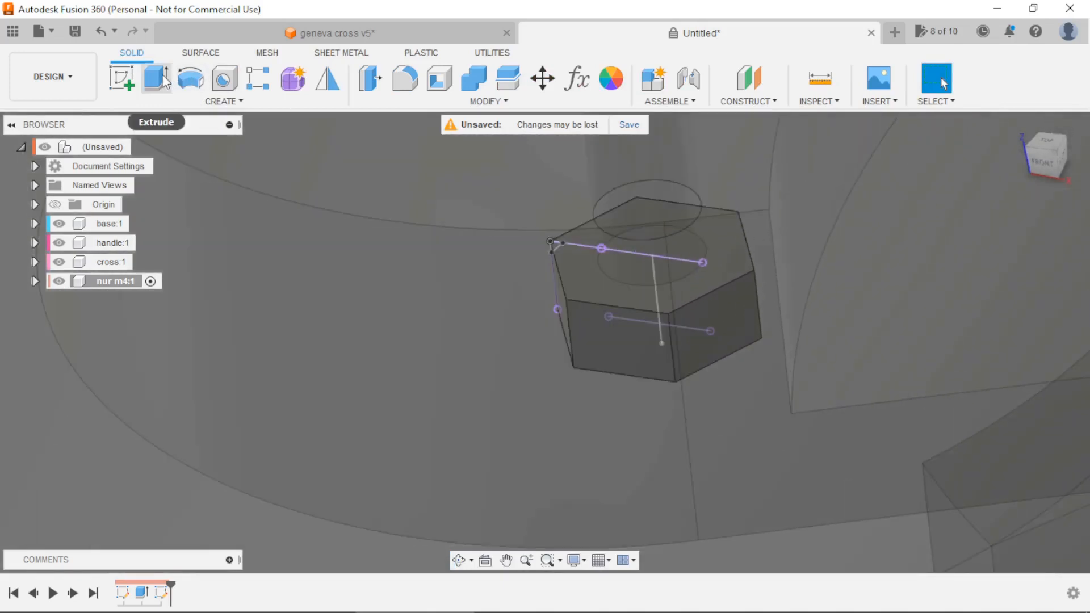
click(190, 78)
shift+middle_drag(579, 303, 563, 240)
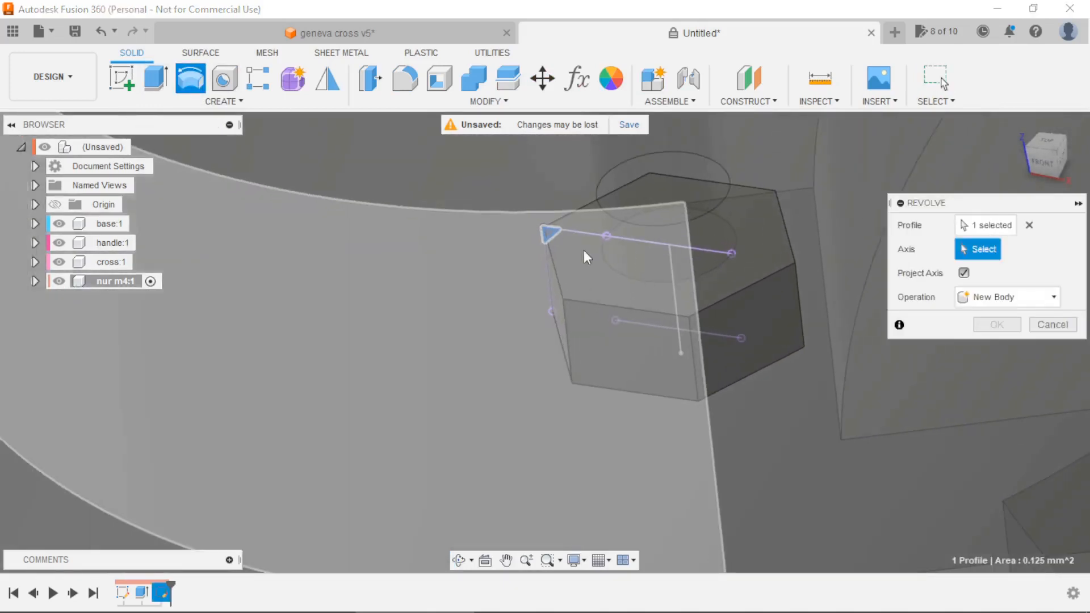
scroll(544, 239, up, 4)
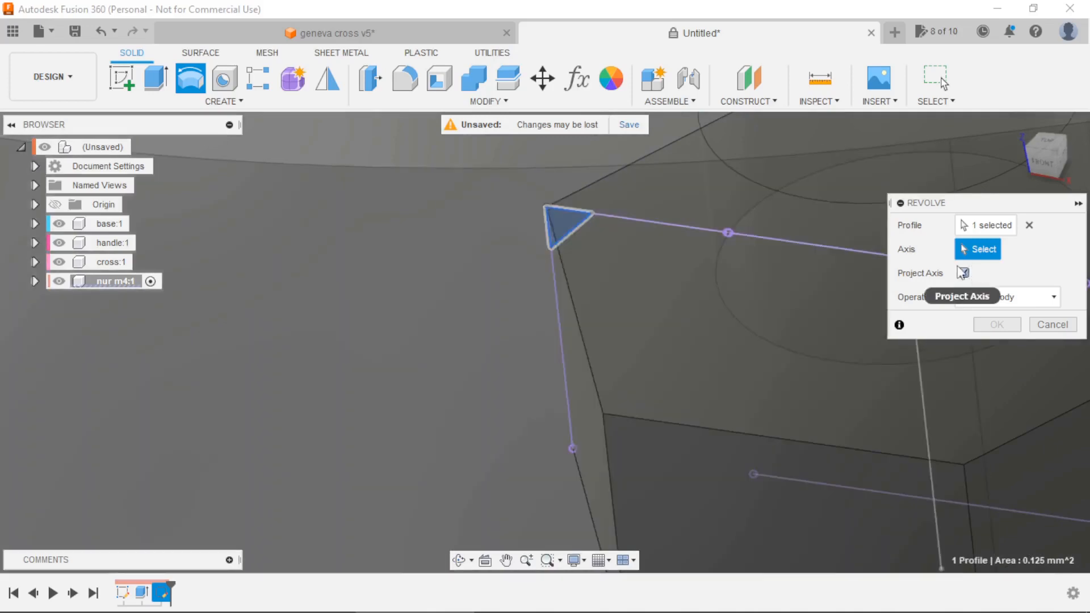
scroll(567, 321, down, 3)
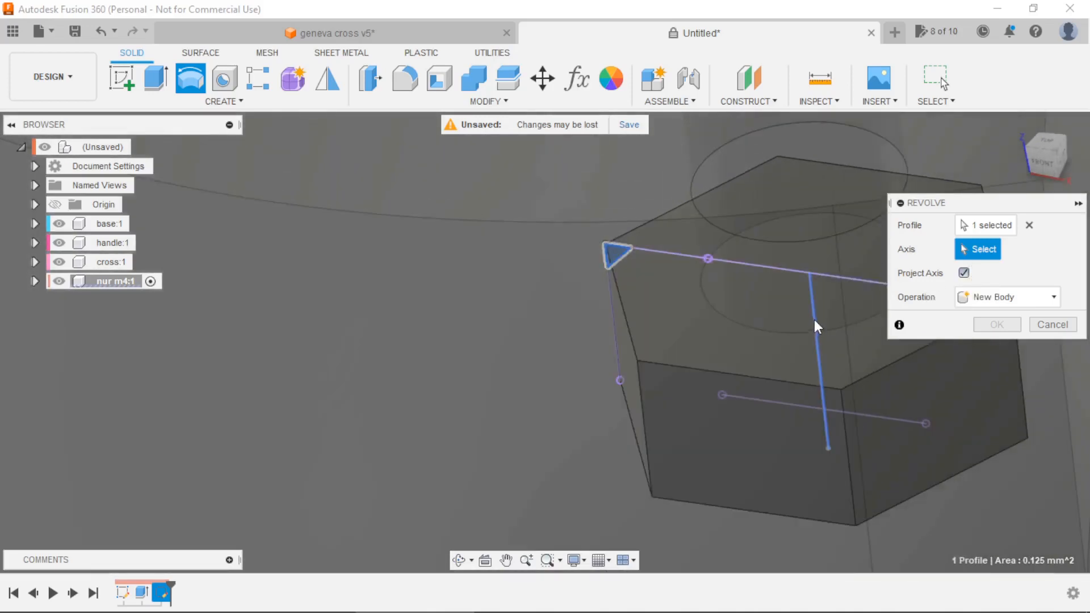
click(812, 318)
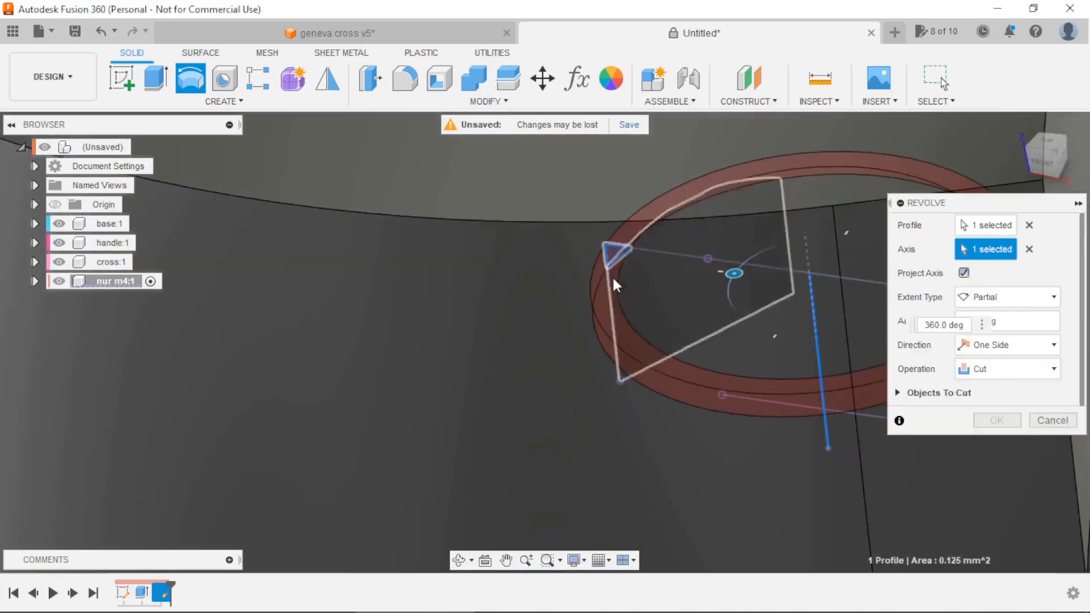
scroll(534, 307, down, 3)
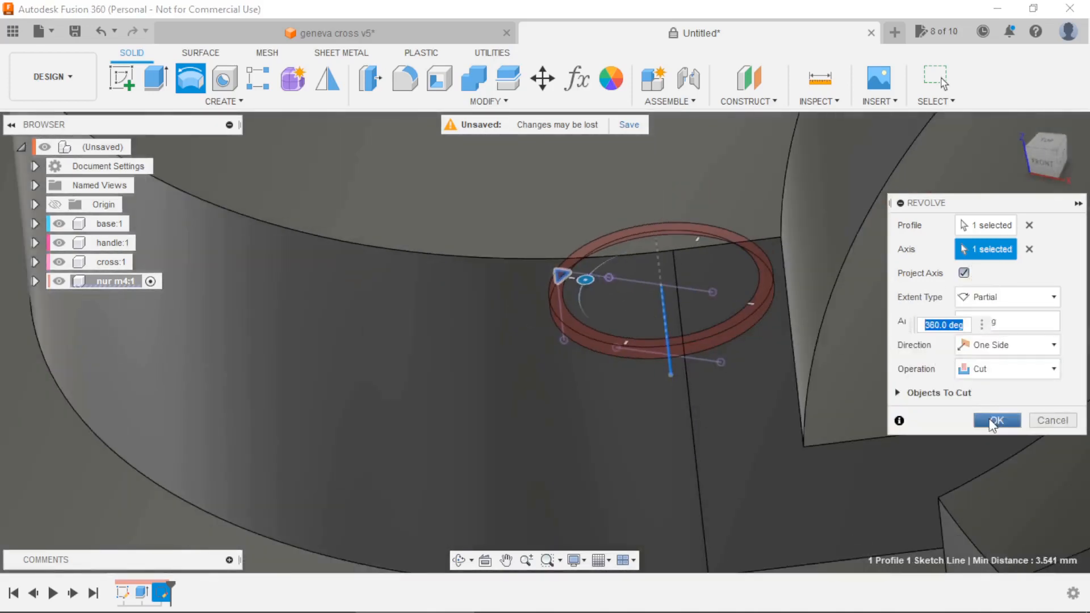
click(897, 393)
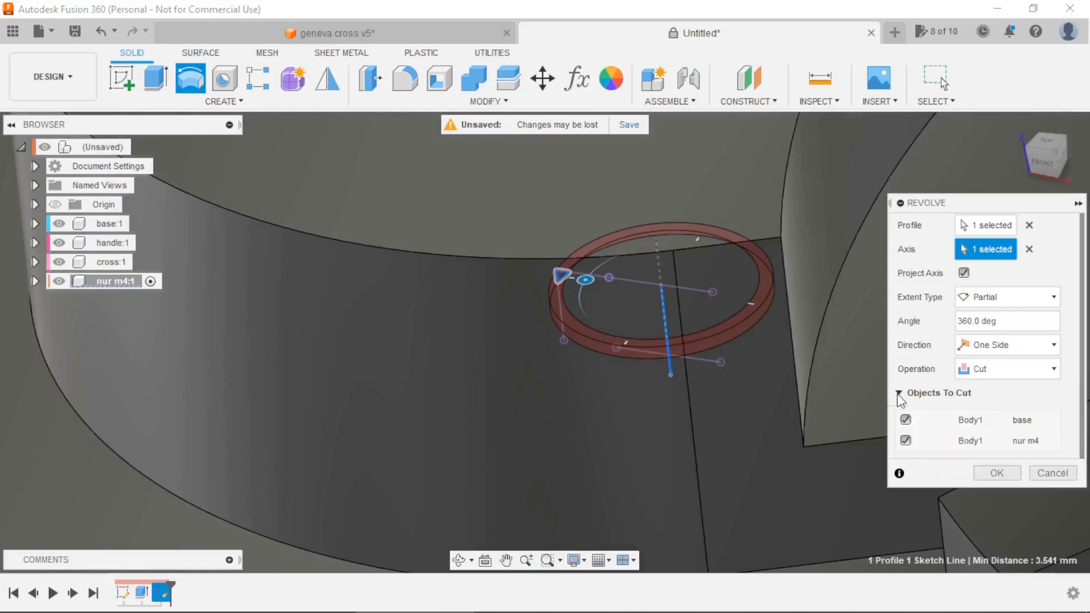
click(906, 420)
click(995, 472)
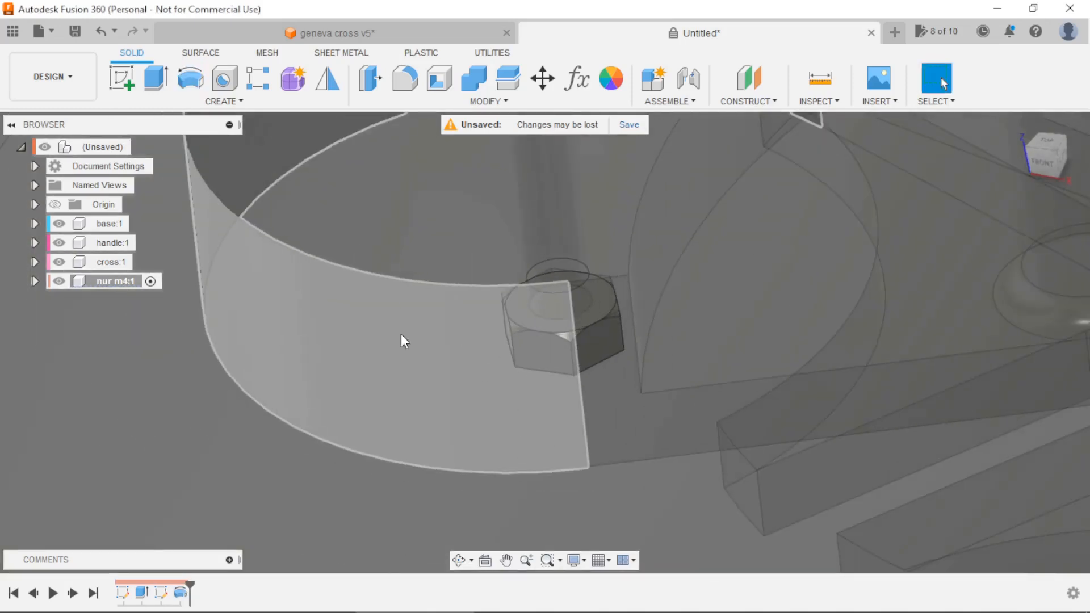
click(327, 83)
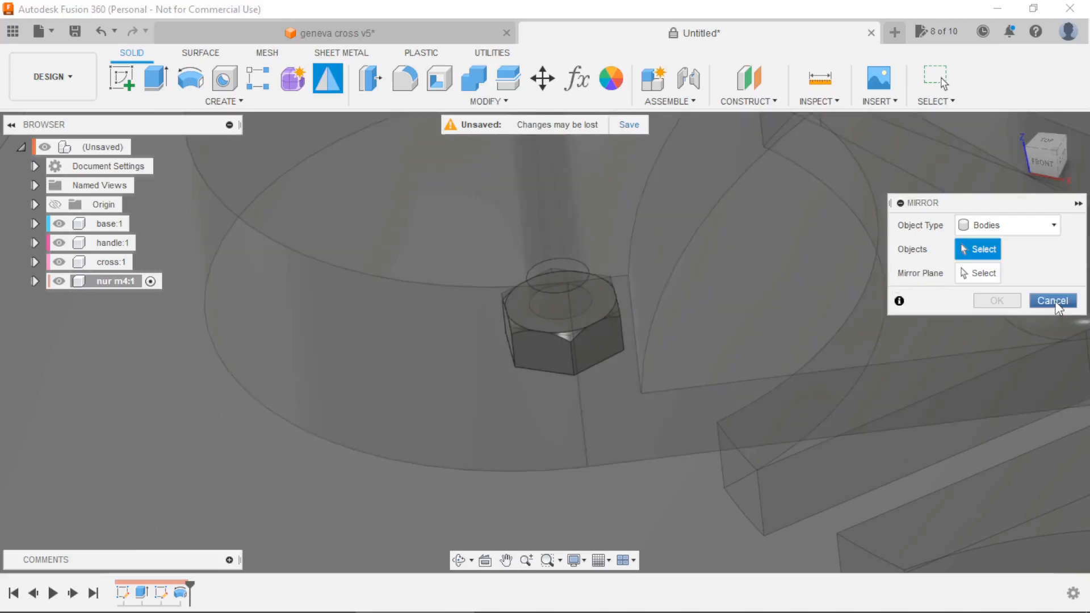
click(1053, 301)
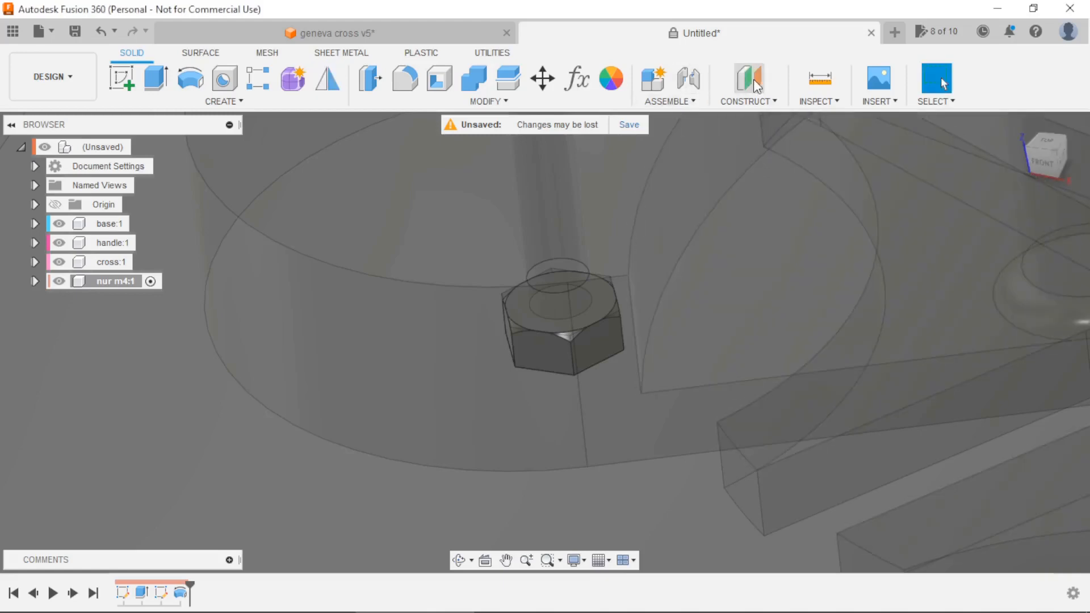
click(755, 84)
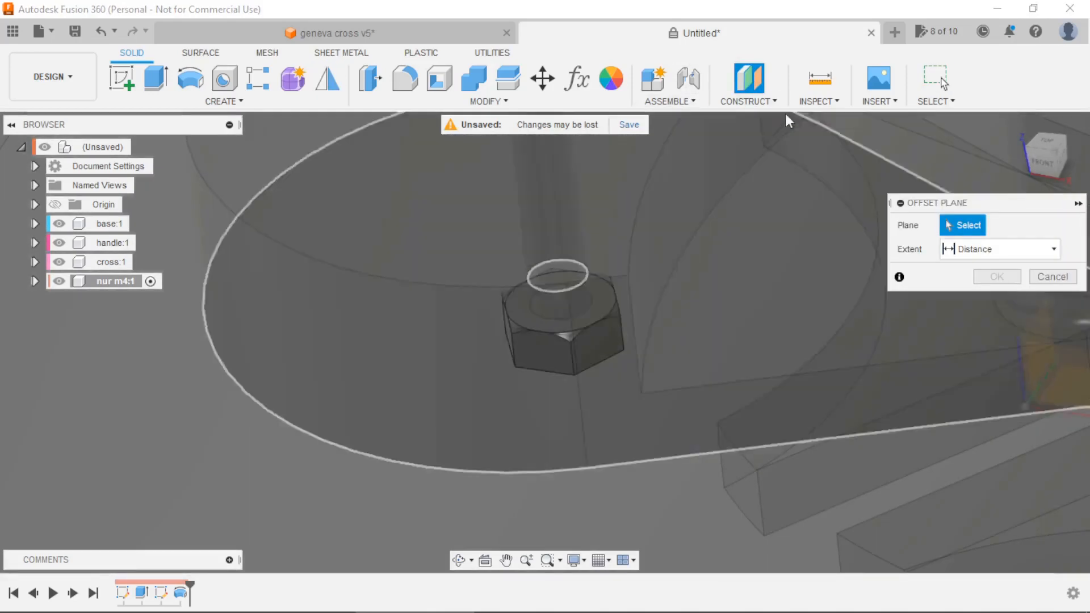
click(760, 101)
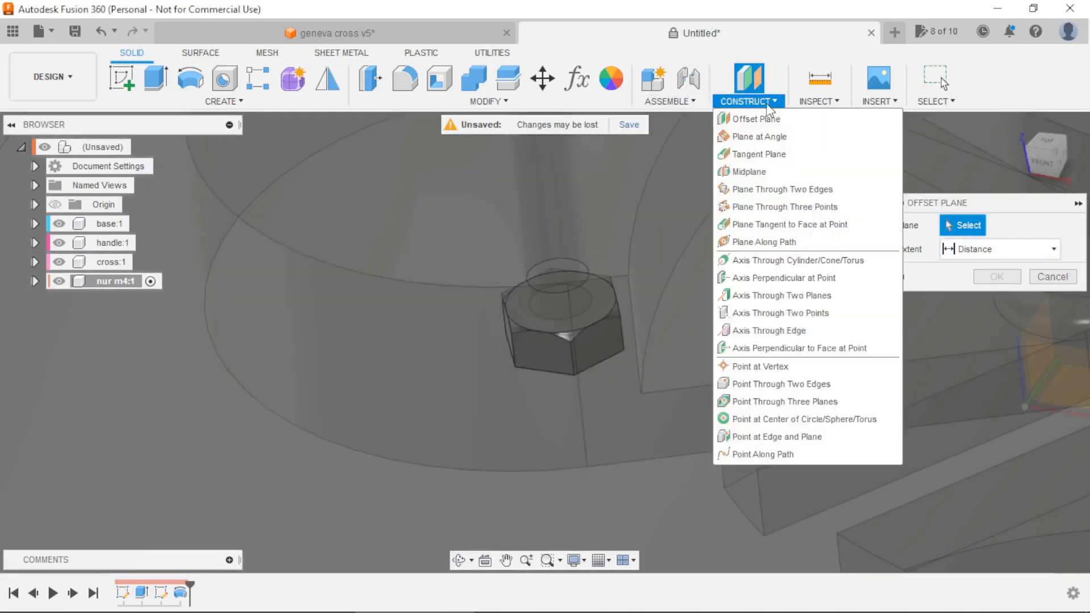
click(754, 168)
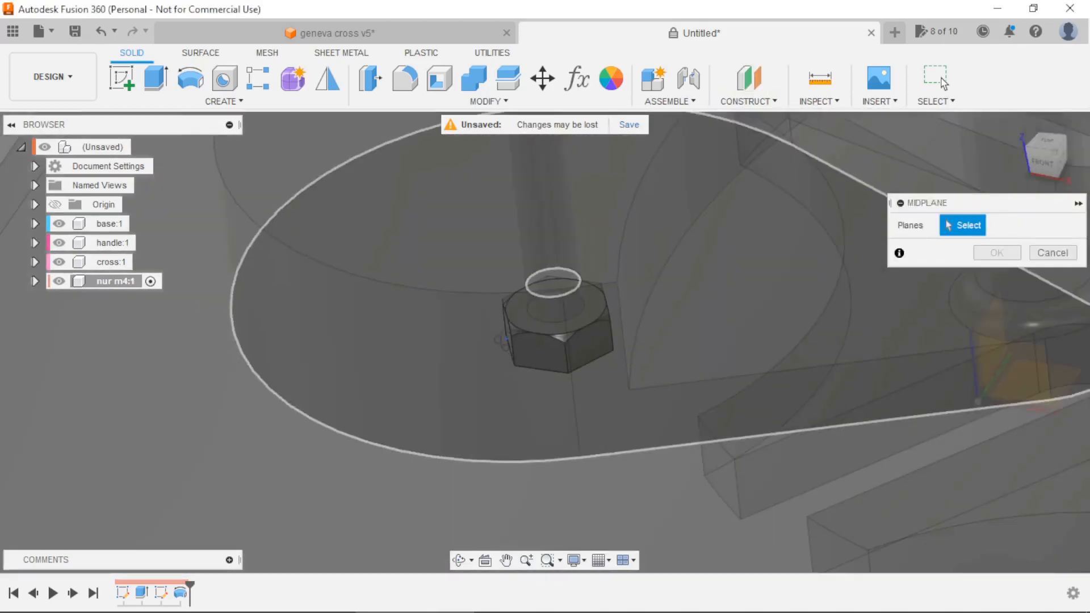
shift+middle_drag(505, 335, 519, 196)
scroll(518, 196, down, 3)
scroll(526, 433, up, 3)
click(563, 427)
shift+middle_drag(563, 426, 564, 518)
scroll(568, 384, up, 3)
scroll(567, 384, up, 1)
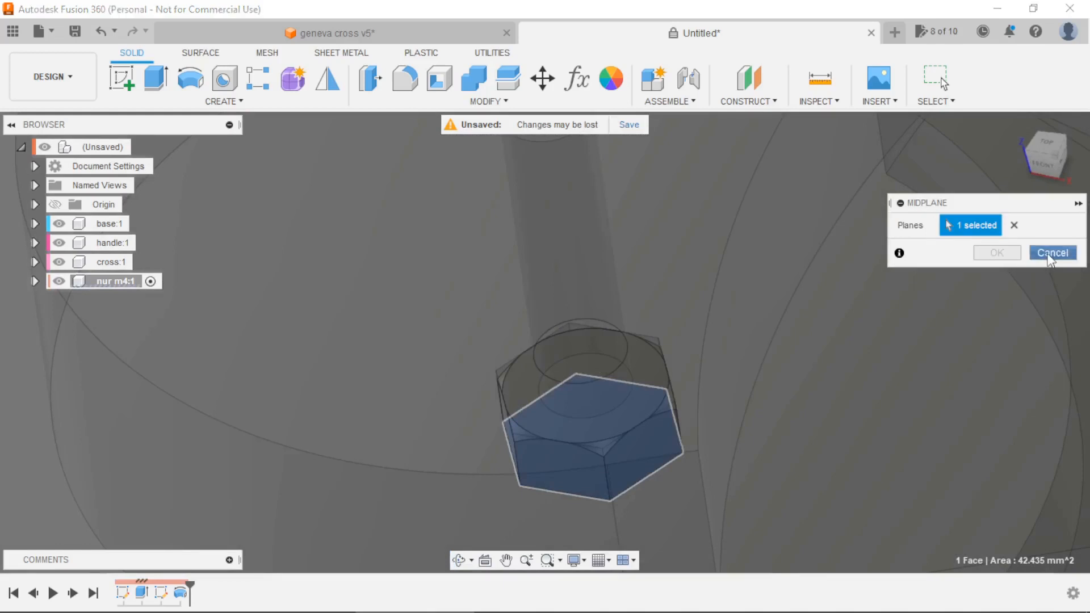
click(1050, 254)
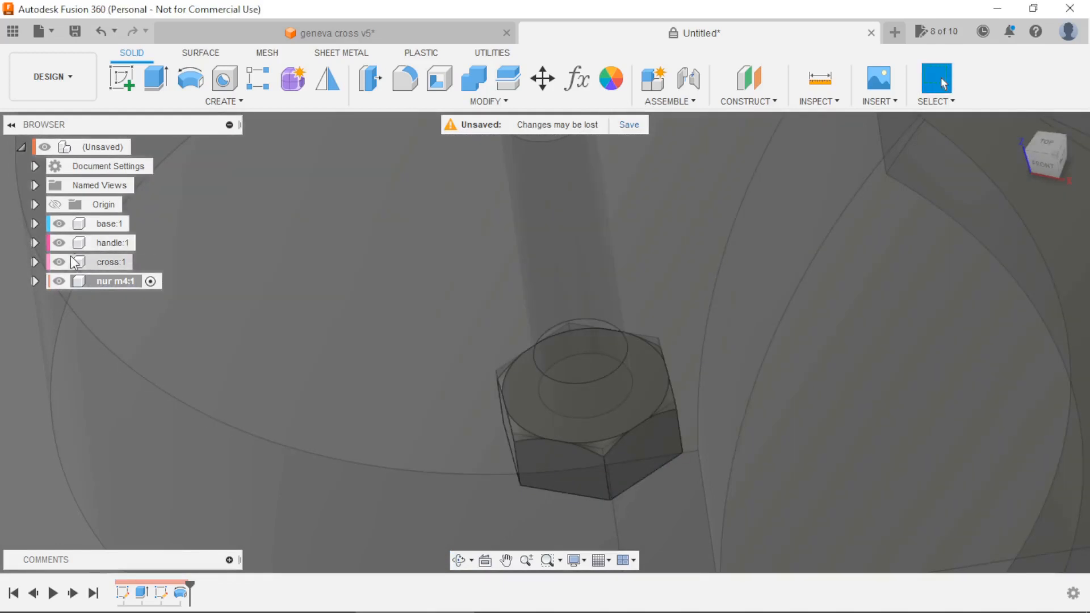
Hide the cross, handle and base components so only the nut is shown.
click(59, 261)
click(59, 242)
click(59, 223)
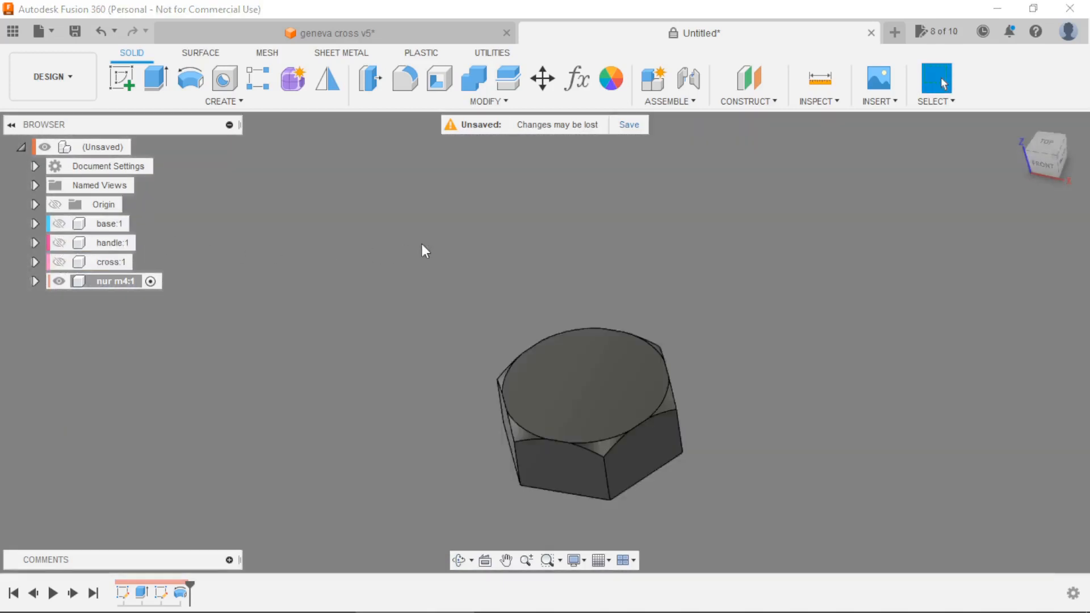
Create a construction midplane between the nut's upper and lower flat faces.
click(745, 101)
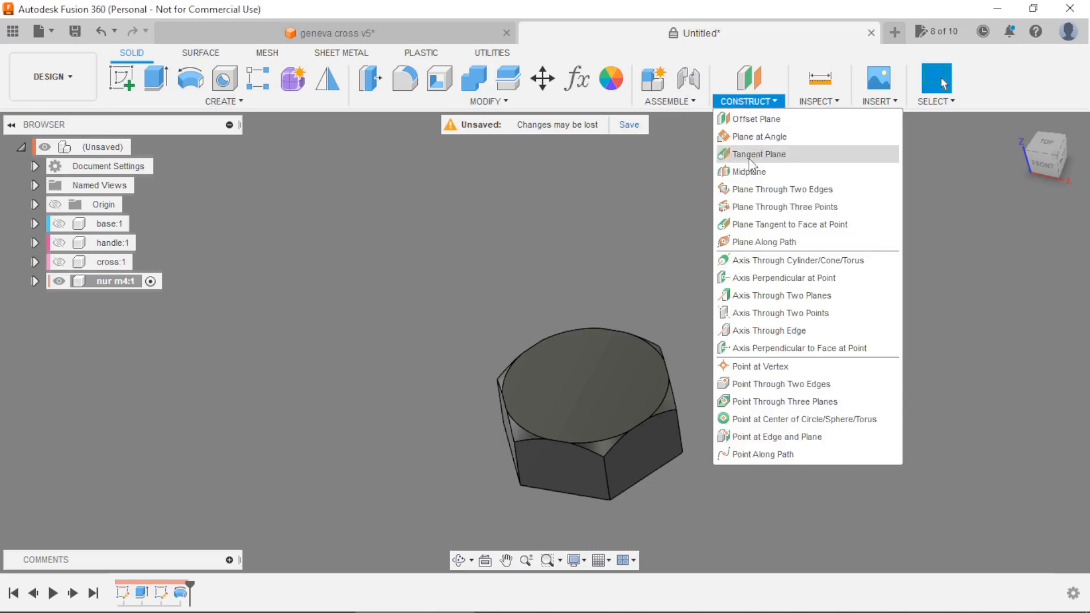
click(746, 172)
click(624, 360)
shift+middle_drag(713, 421, 667, 436)
click(642, 478)
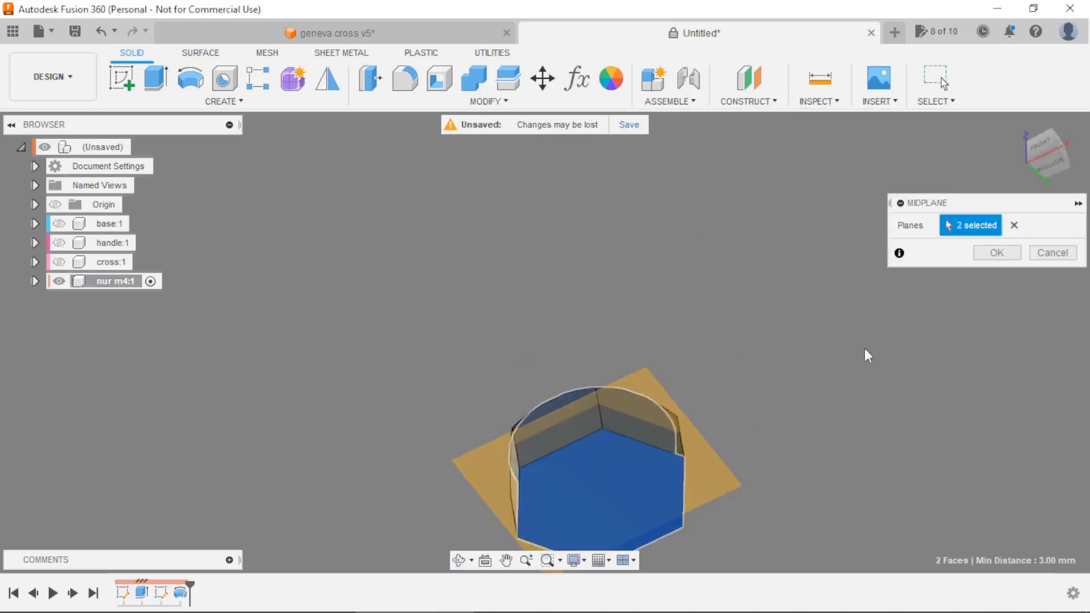
click(978, 257)
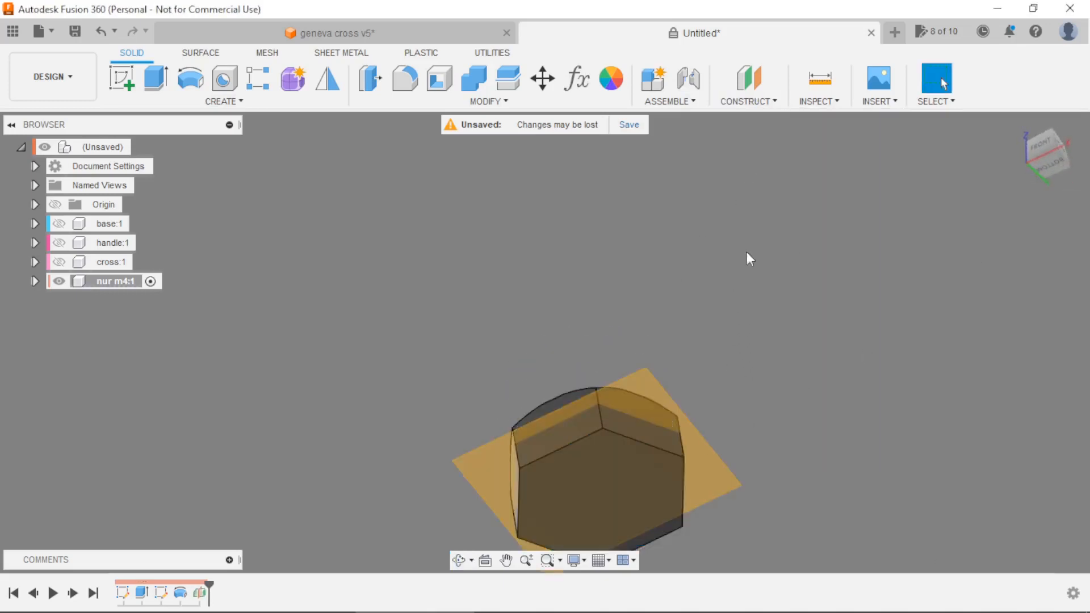
Mirror the revolved corner cut as a feature across the nut's midplane, with the Adjust compute type.
click(328, 78)
click(1007, 225)
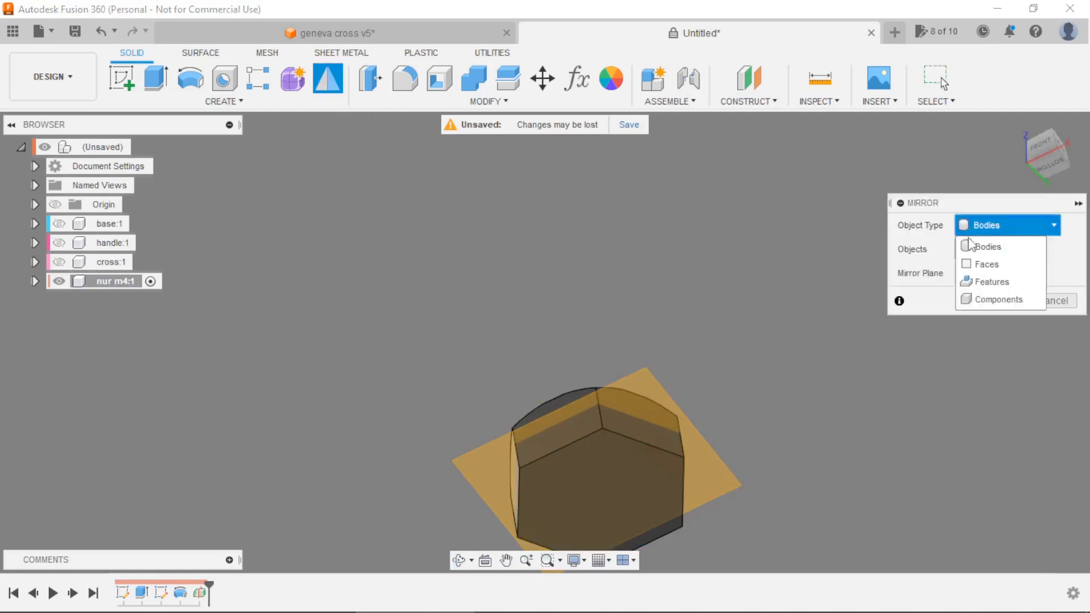
click(990, 280)
click(179, 593)
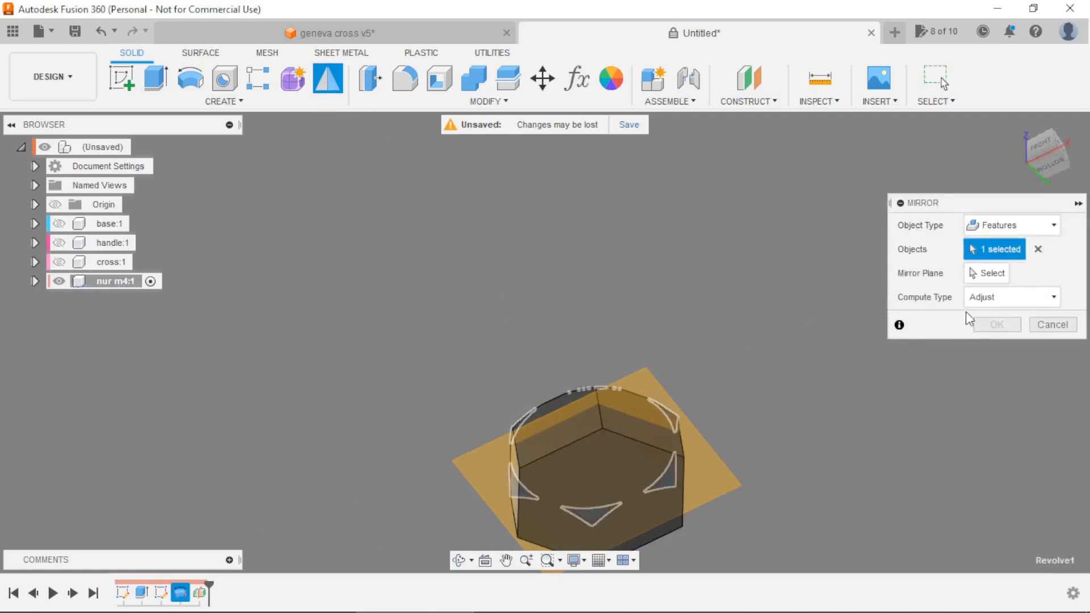
click(721, 461)
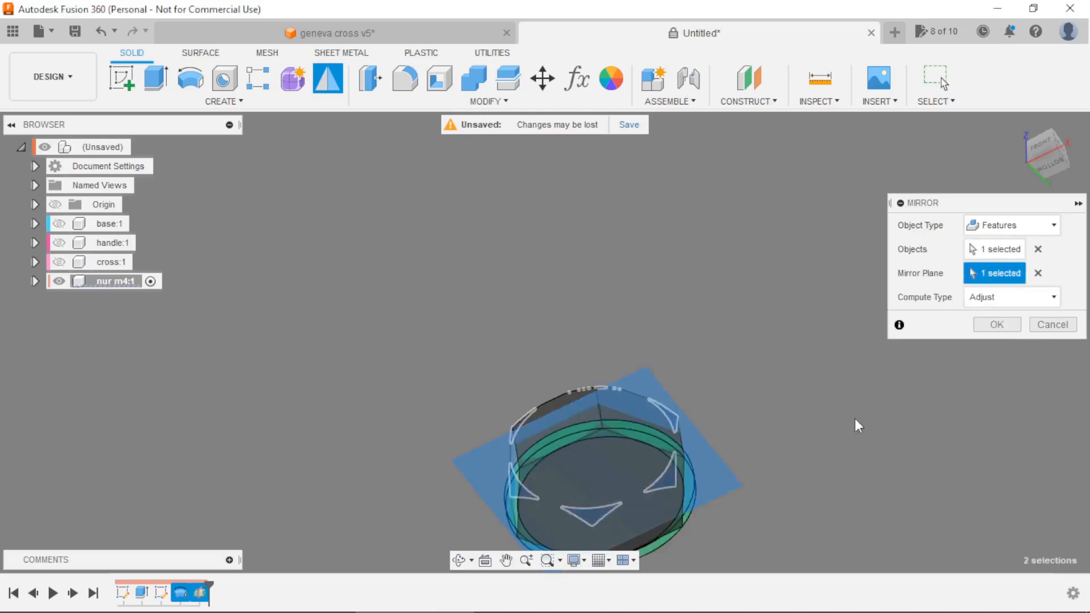
click(996, 324)
Hide the construction geometry inside the nut component.
scroll(631, 248, down, 3)
shift+middle_drag(618, 246, 642, 401)
scroll(642, 401, up, 2)
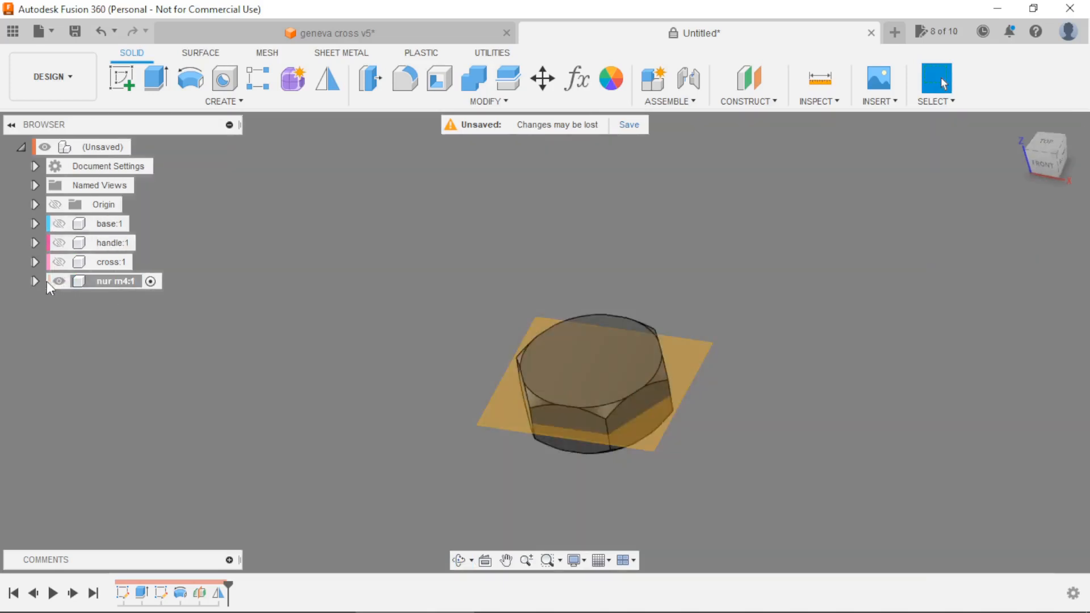
click(34, 281)
click(70, 358)
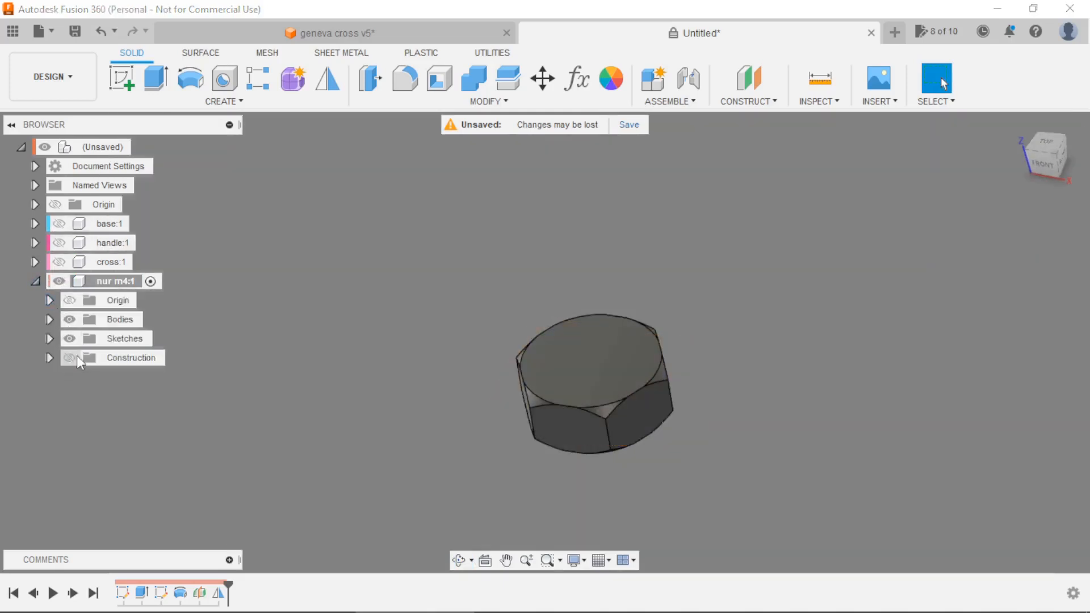
Sketch a point at the centre of the nut's upper face and finish the sketch.
click(129, 94)
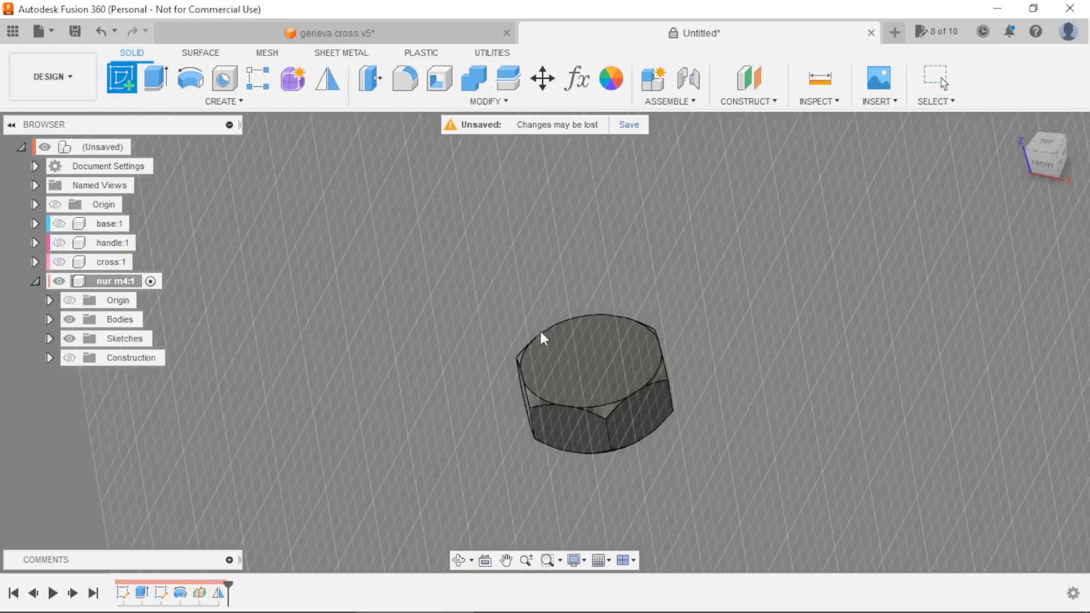
click(566, 363)
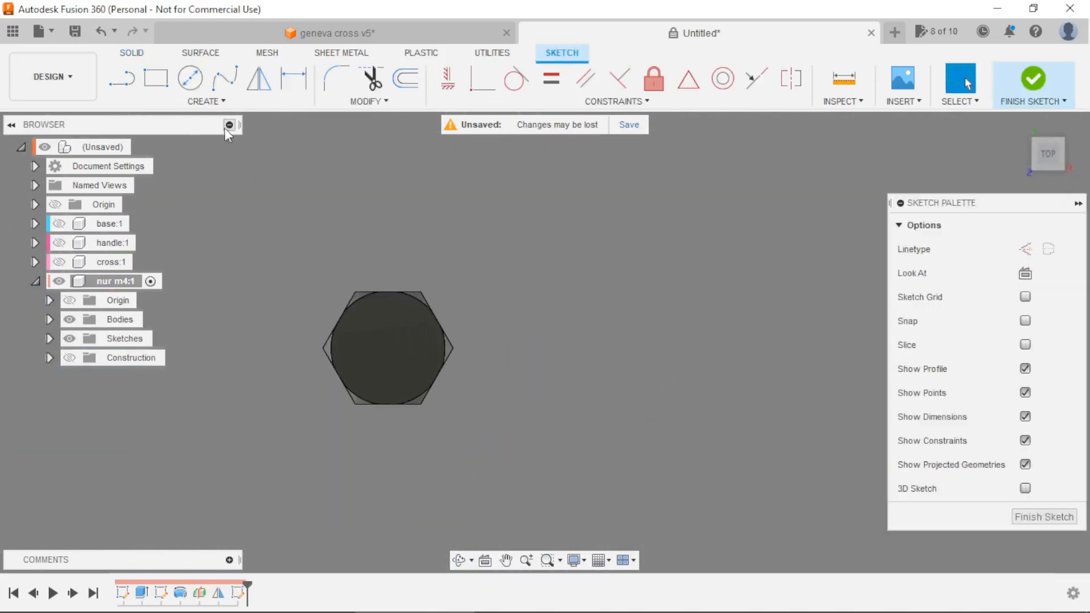
click(206, 101)
click(152, 277)
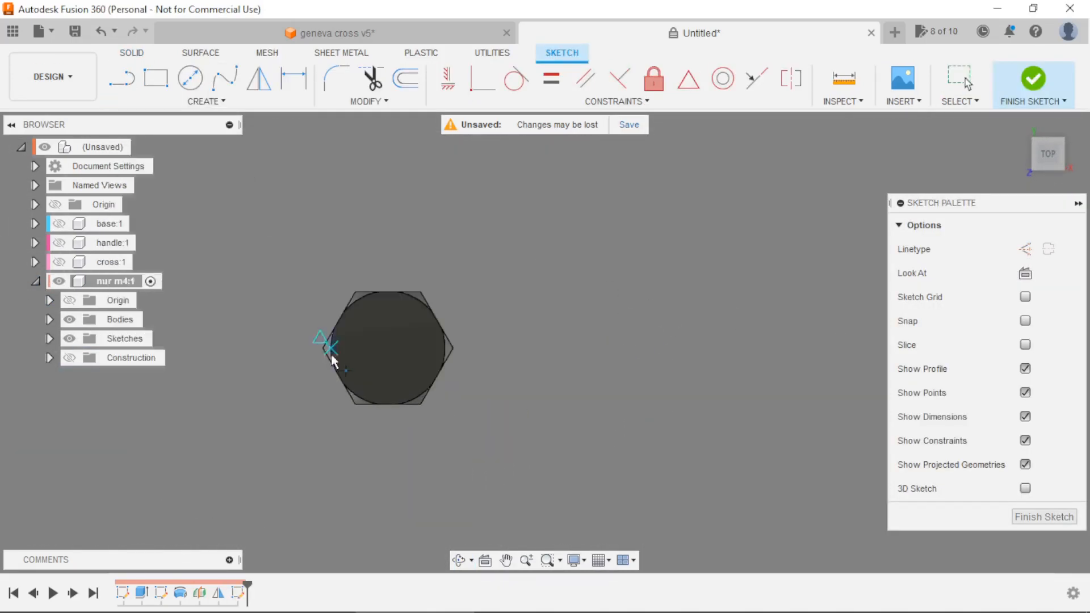
click(1021, 518)
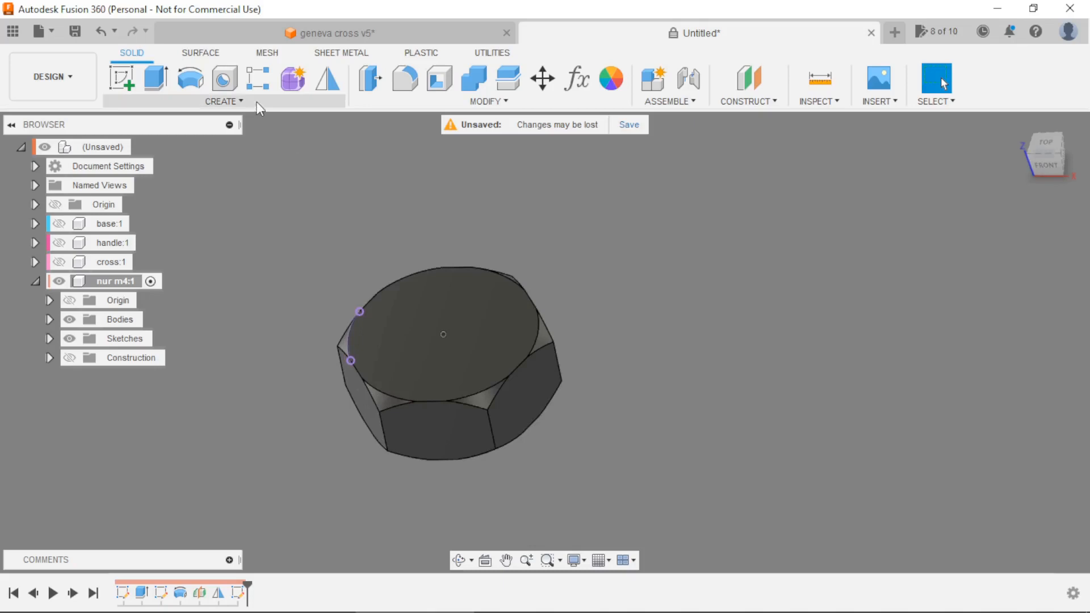
Create a tapped hole 4 mm deep with the M4x0.5 thread designation at the centre point of the nut's upper face.
click(256, 101)
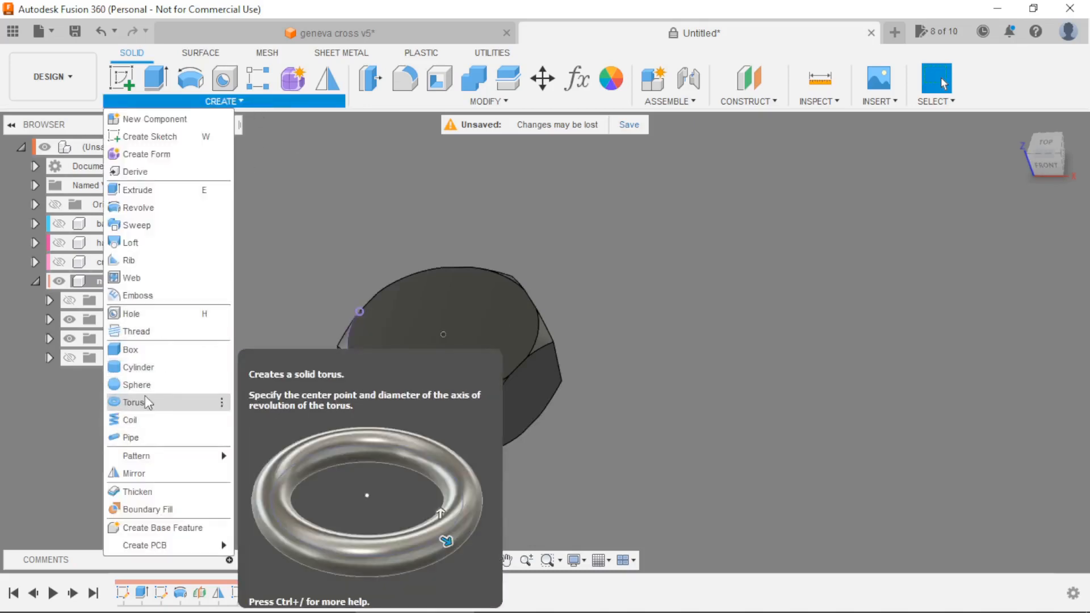
click(229, 85)
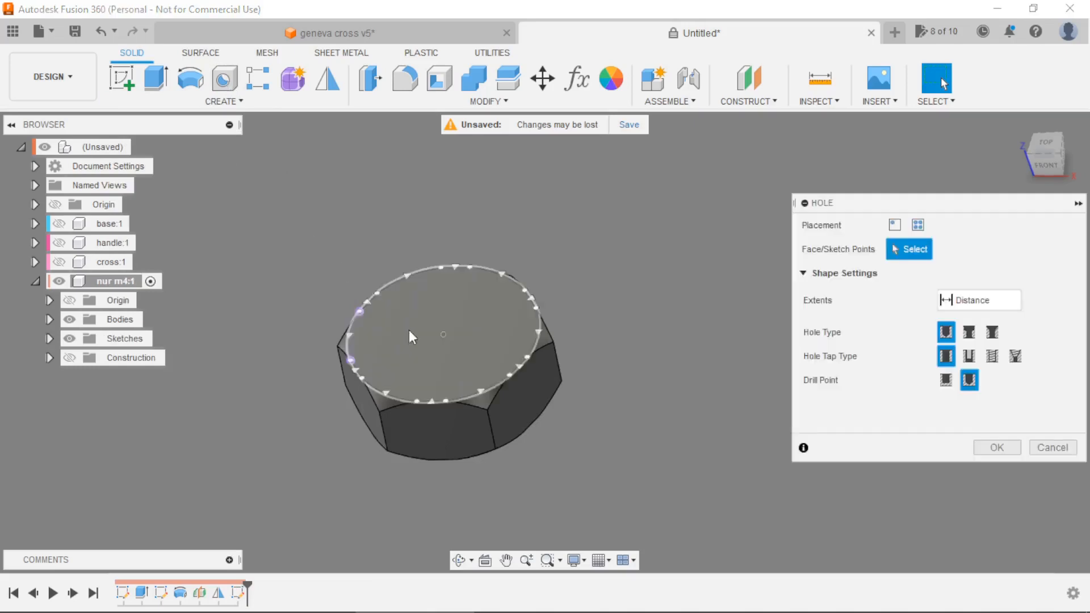
click(442, 335)
scroll(809, 368, down, 1)
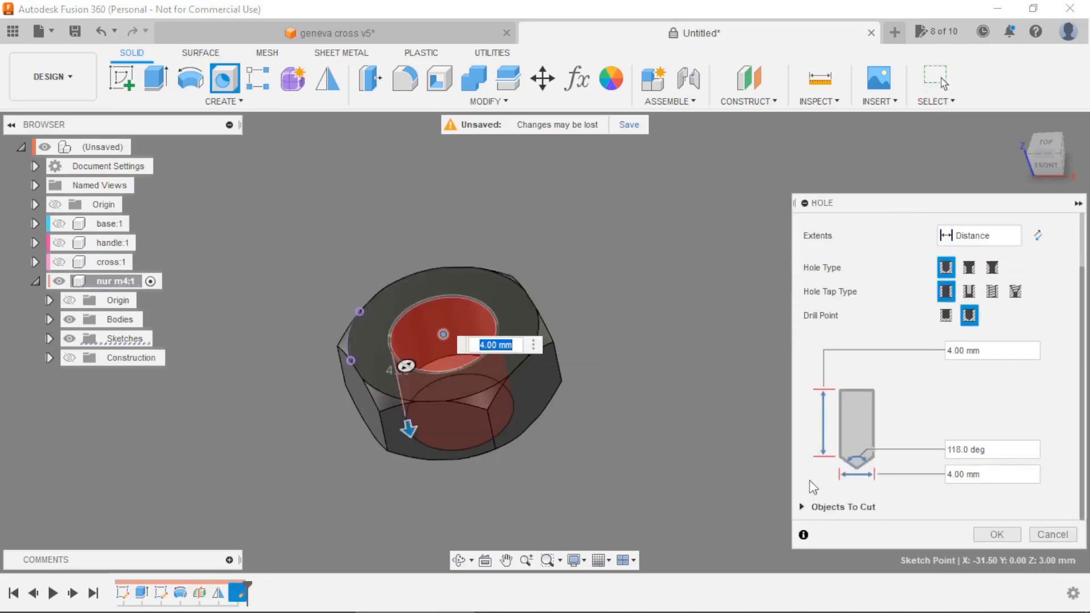
click(991, 292)
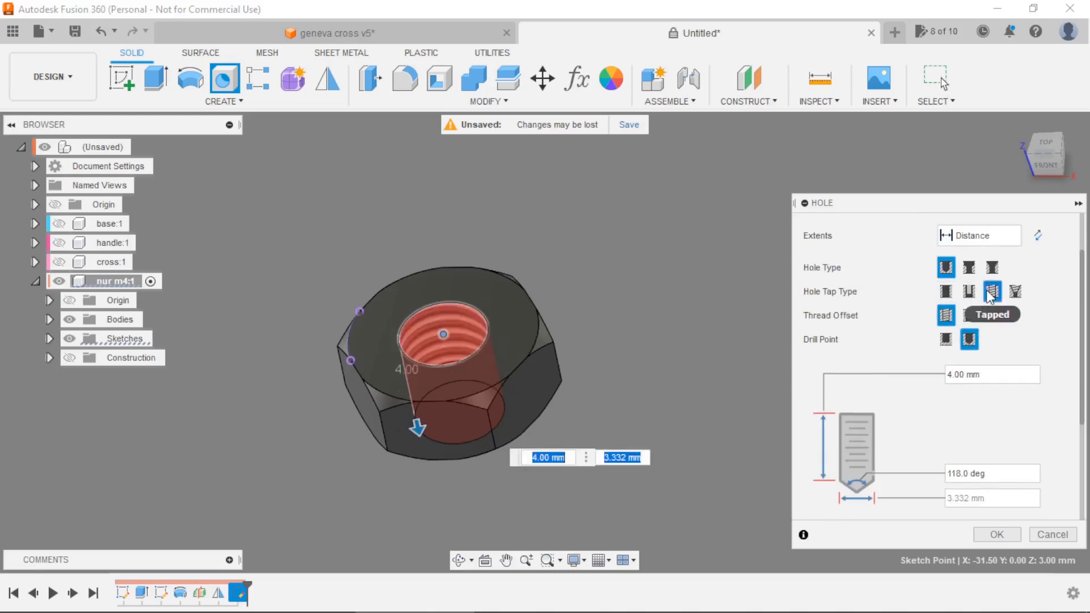
scroll(806, 398, down, 3)
click(877, 411)
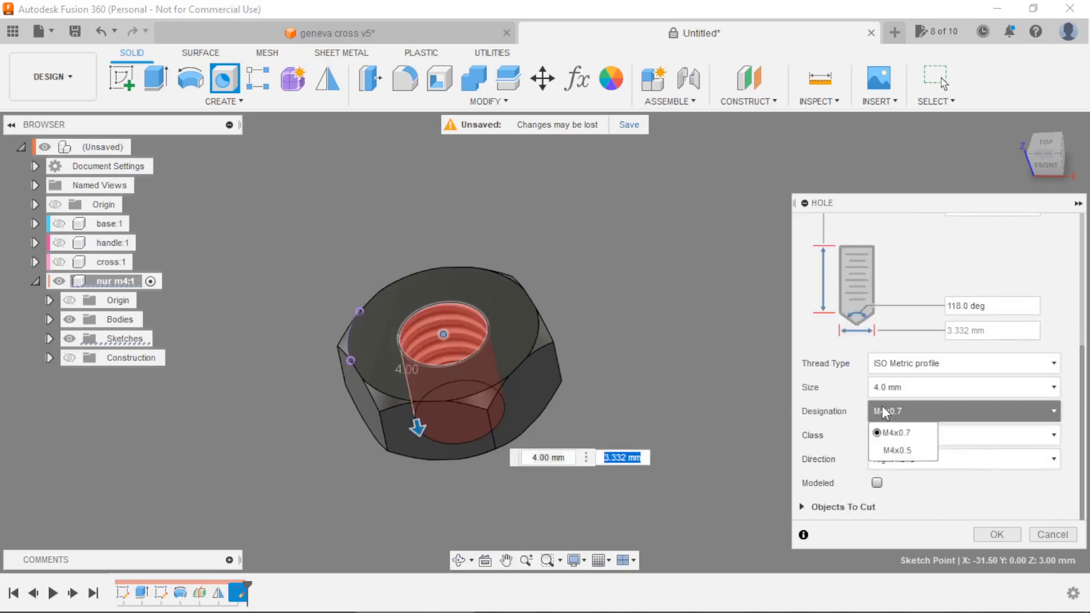
click(891, 451)
scroll(787, 444, down, 2)
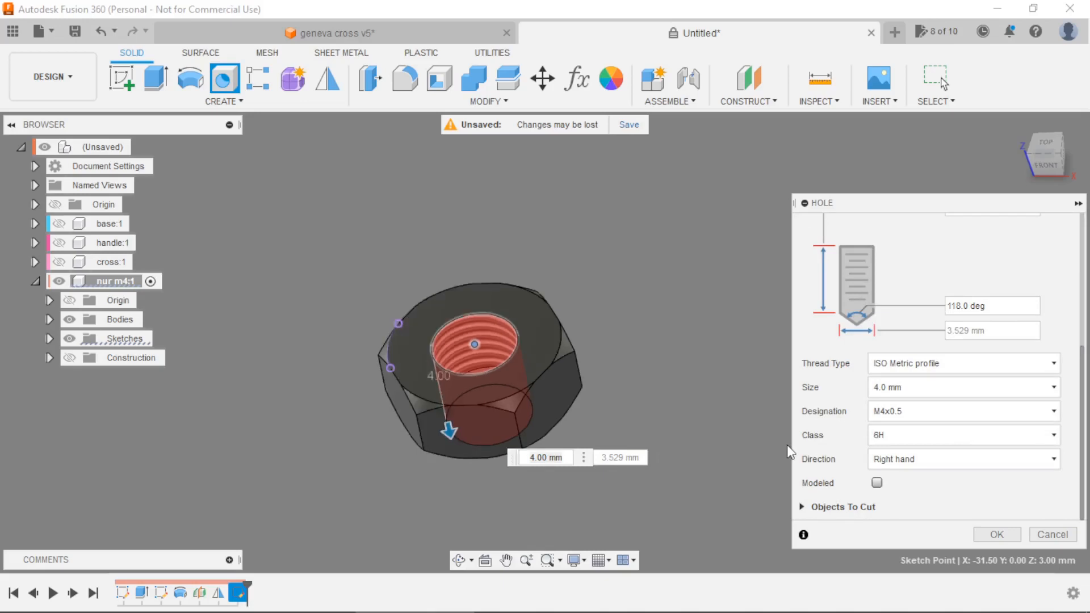
click(993, 535)
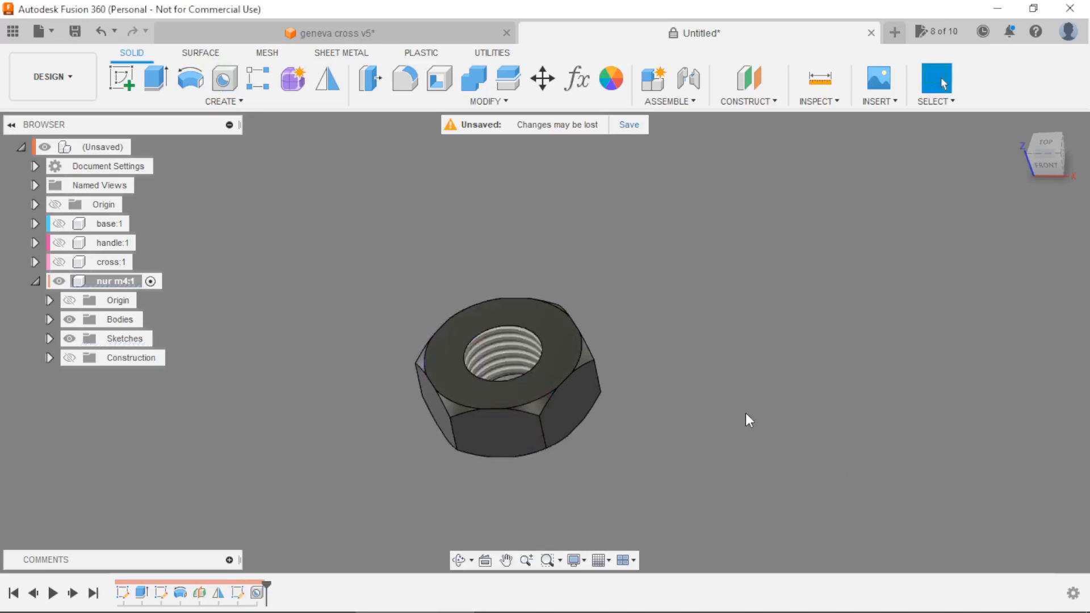
Chamfer the threaded hole's circular edges on both nut faces by 0.2 mm with equal distance.
shift+middle_drag(706, 383, 690, 363)
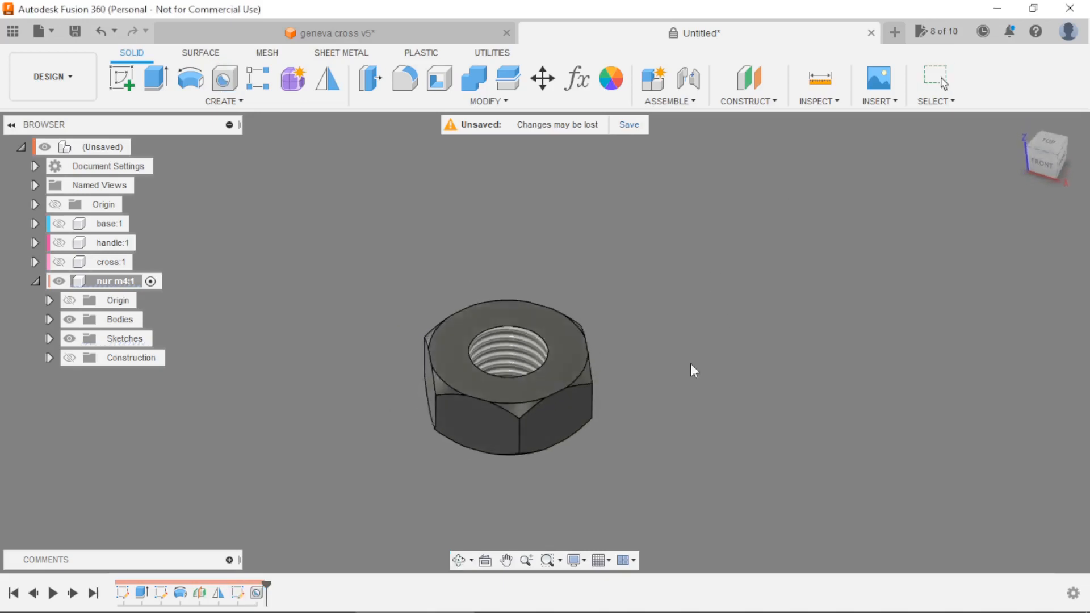
scroll(495, 365, up, 2)
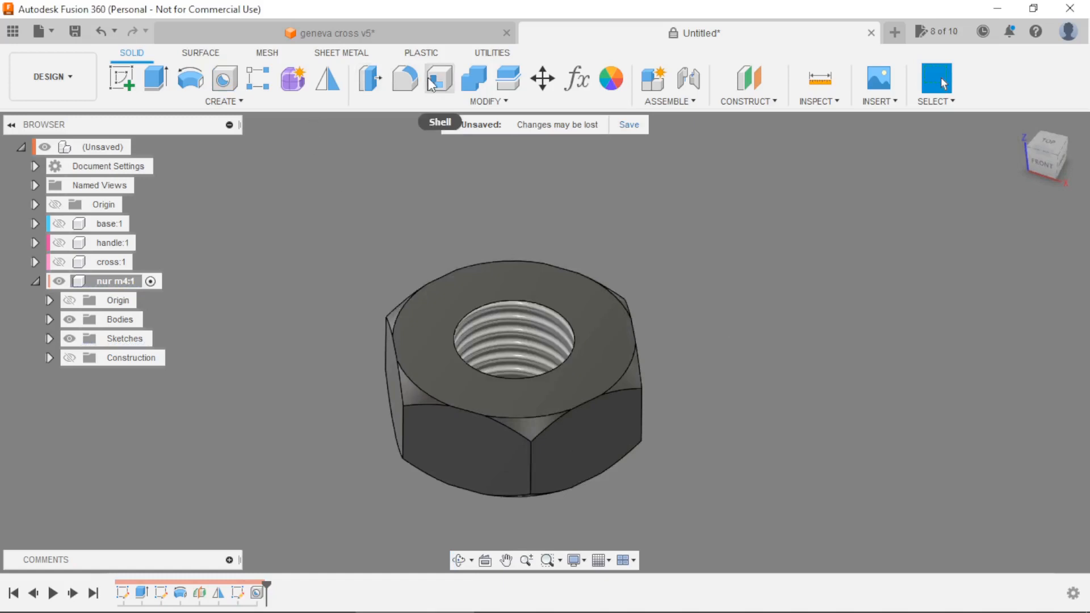
click(415, 103)
click(391, 151)
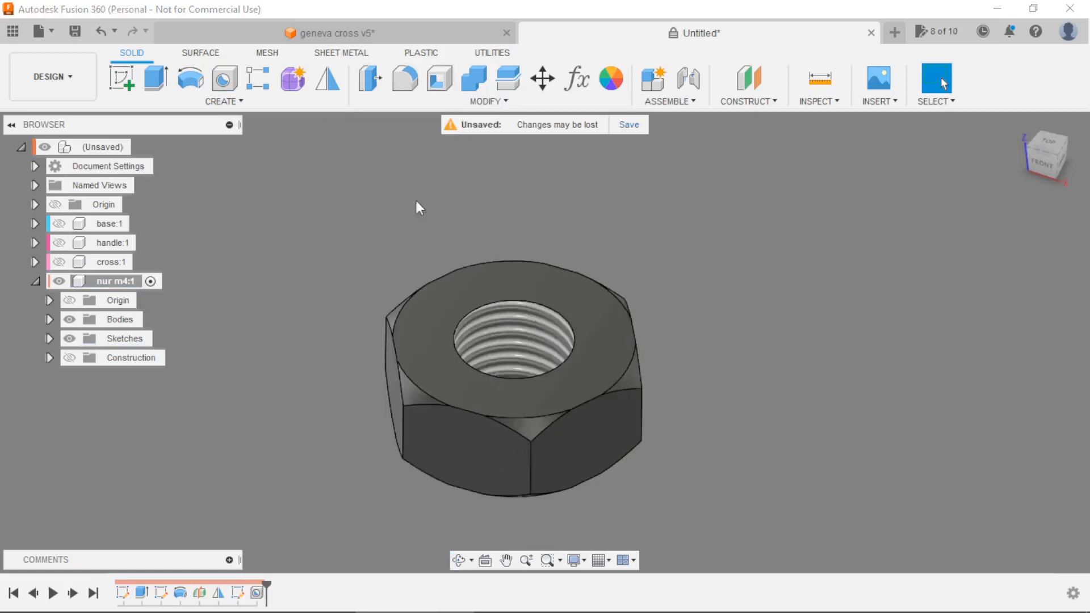
click(478, 313)
mouse_move(702, 335)
shift+middle_down()
mouse_move(704, 275)
mouse_move(703, 341)
shift+middle_up()
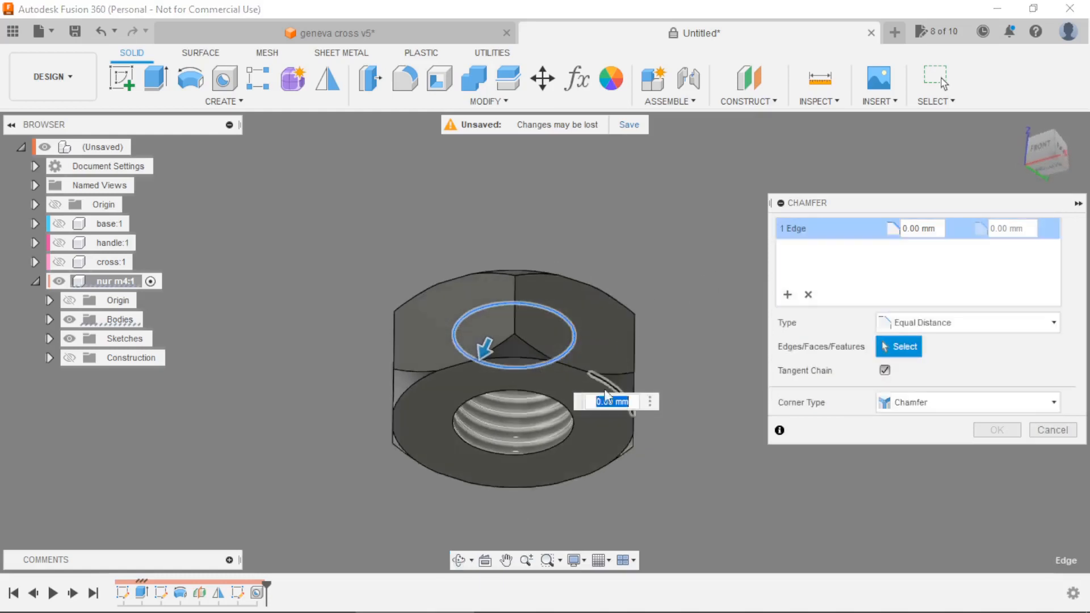
click(568, 438)
text(0,2)
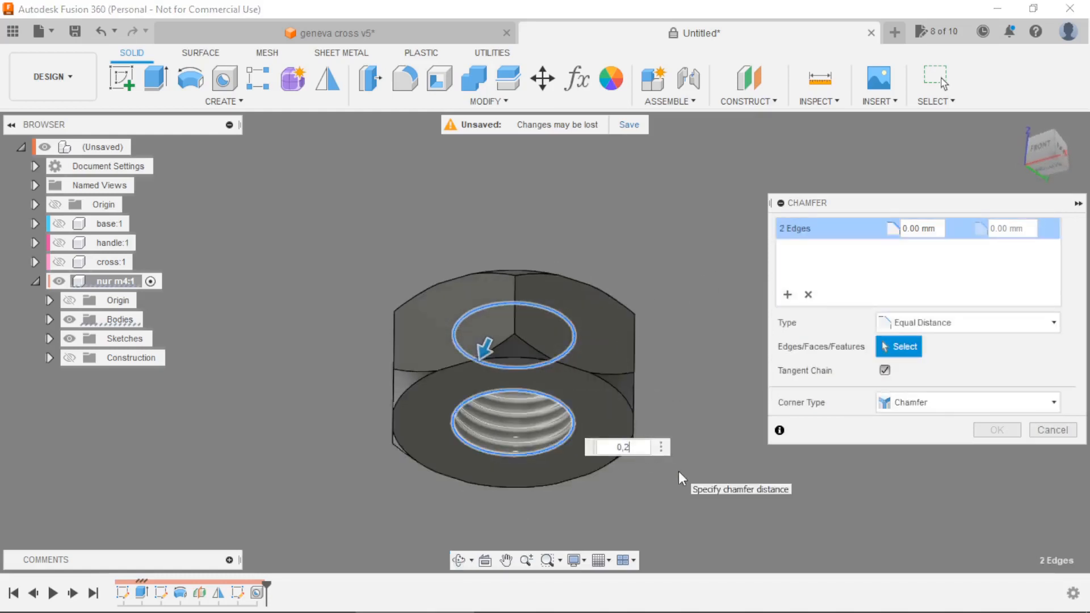
key(Return)
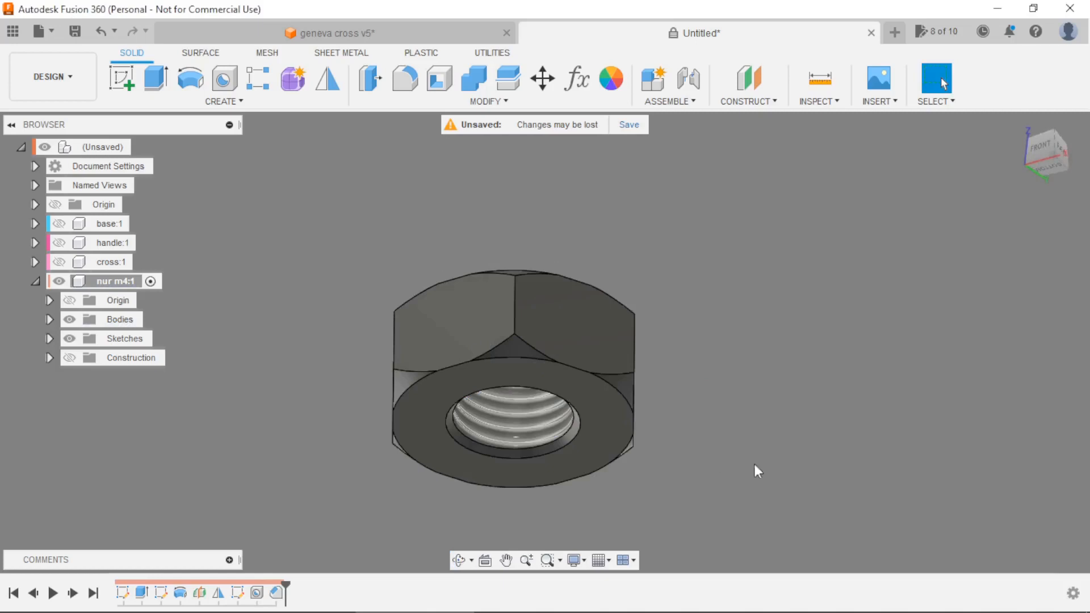
Show the cross, handle and base components again and activate the top-level assembly.
scroll(753, 469, down, 3)
shift+middle_drag(734, 310, 718, 426)
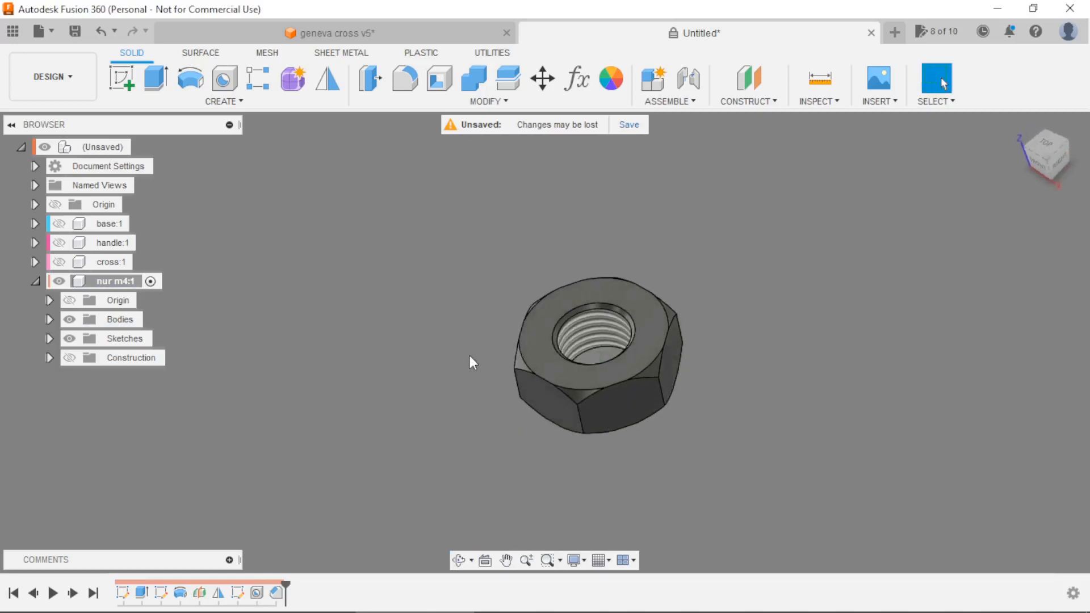
scroll(445, 348, down, 3)
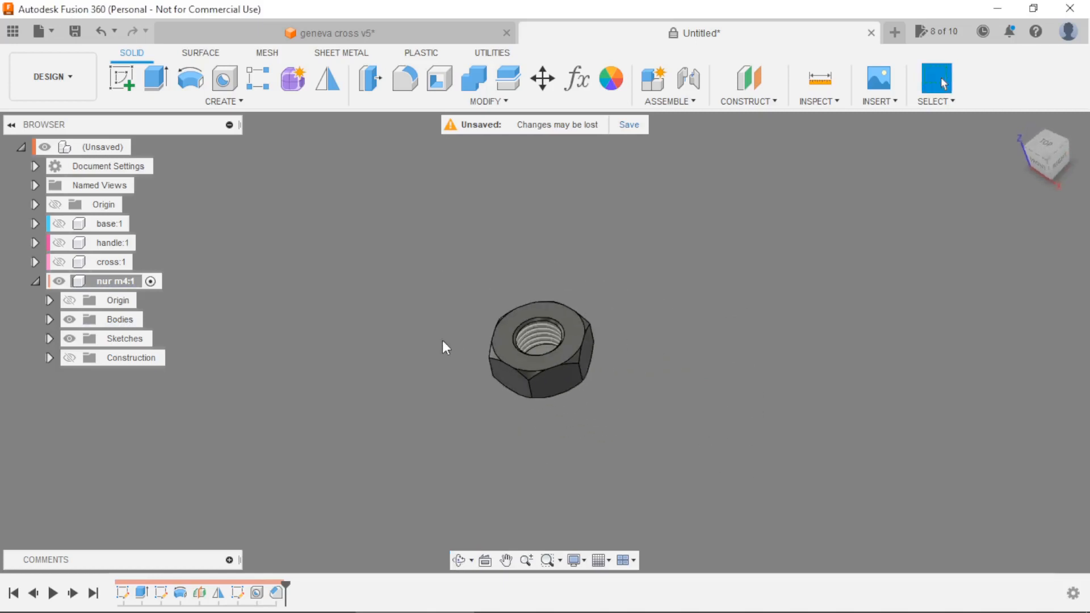
click(35, 281)
click(59, 262)
click(59, 243)
click(59, 224)
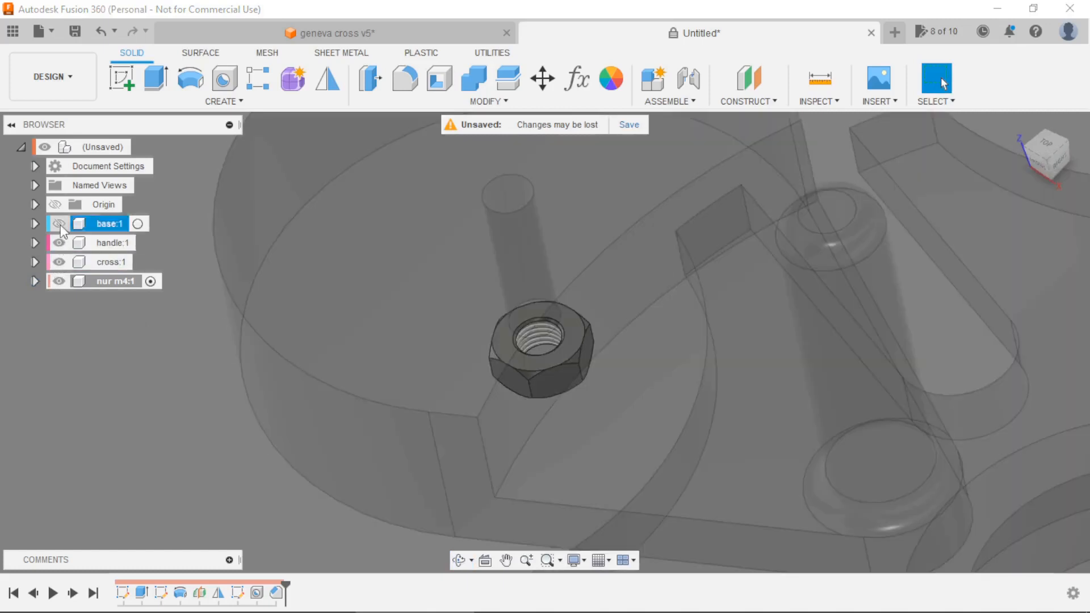
scroll(409, 293, down, 6)
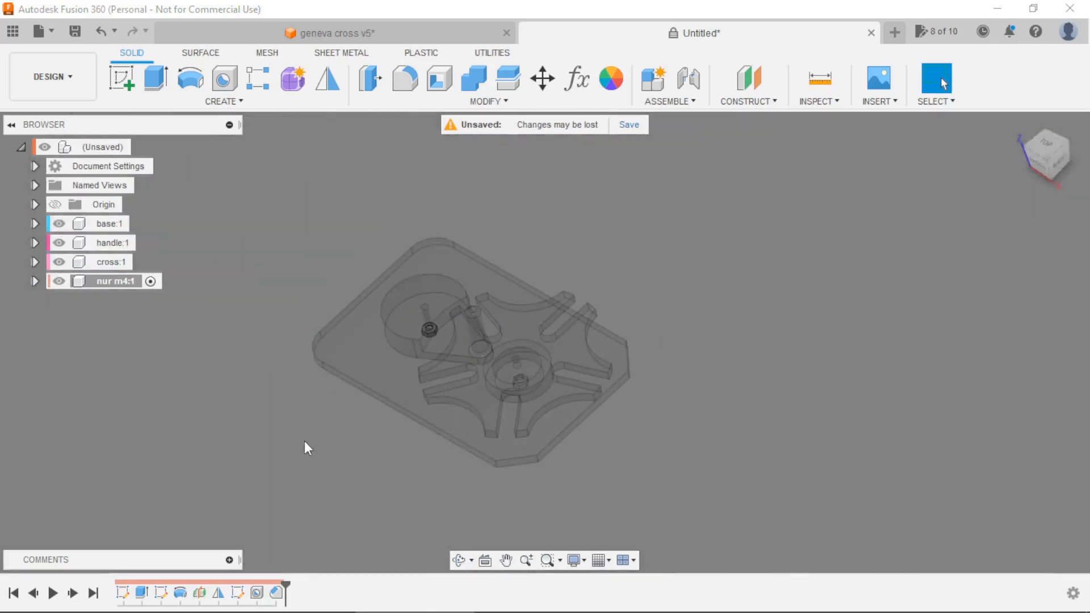
shift+middle_drag(325, 456, 325, 417)
double_click(121, 148)
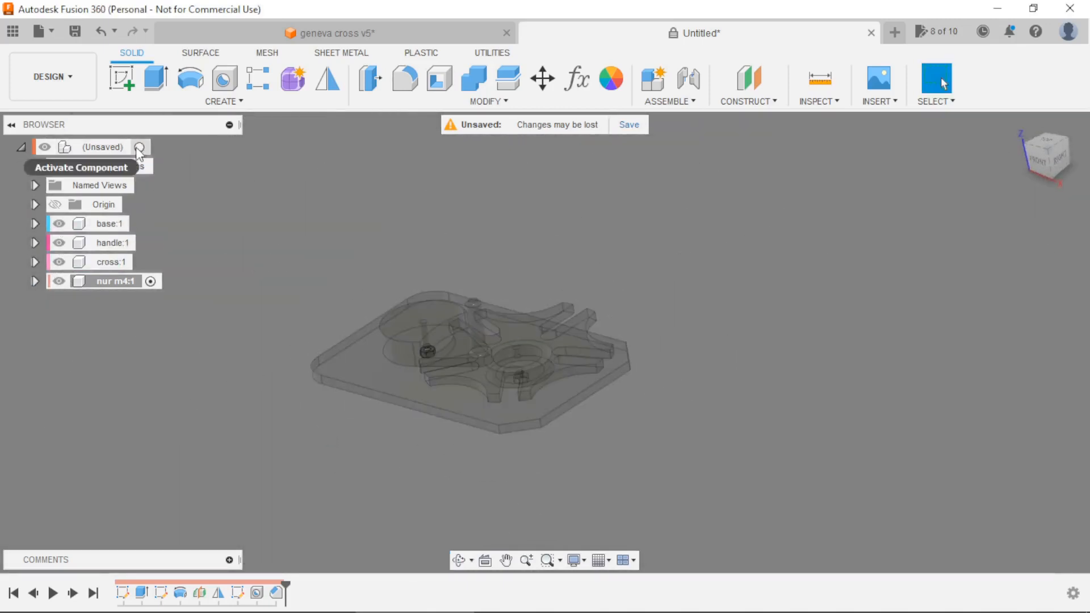
Create and activate a new internal standard component named "screw m4".
mouse_move(367, 431)
shift+middle_down()
mouse_move(376, 288)
mouse_move(389, 417)
mouse_move(378, 440)
shift+middle_up()
scroll(539, 357, up, 3)
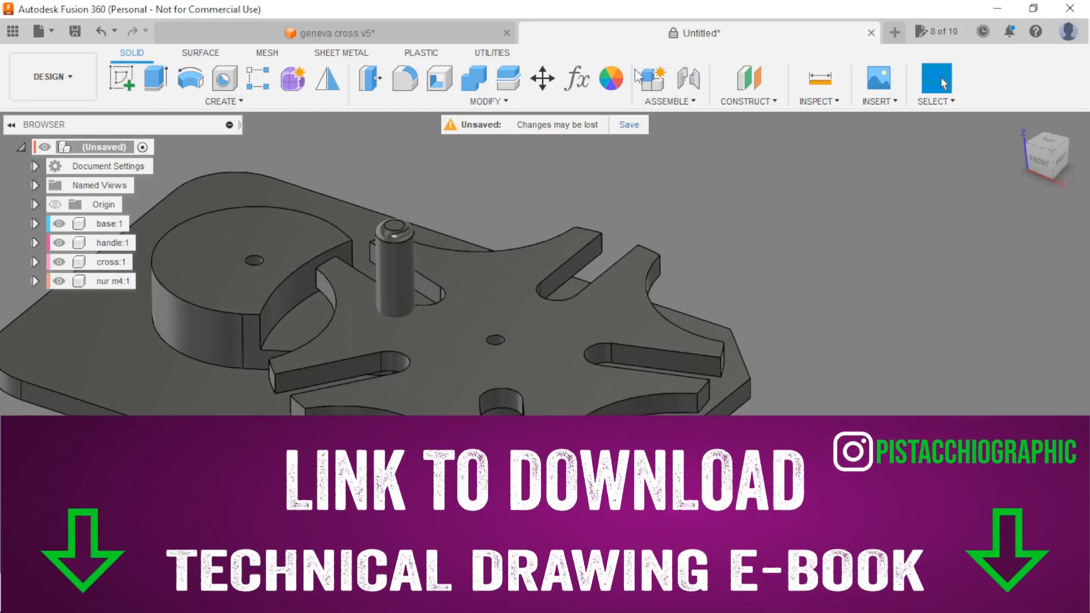
click(654, 78)
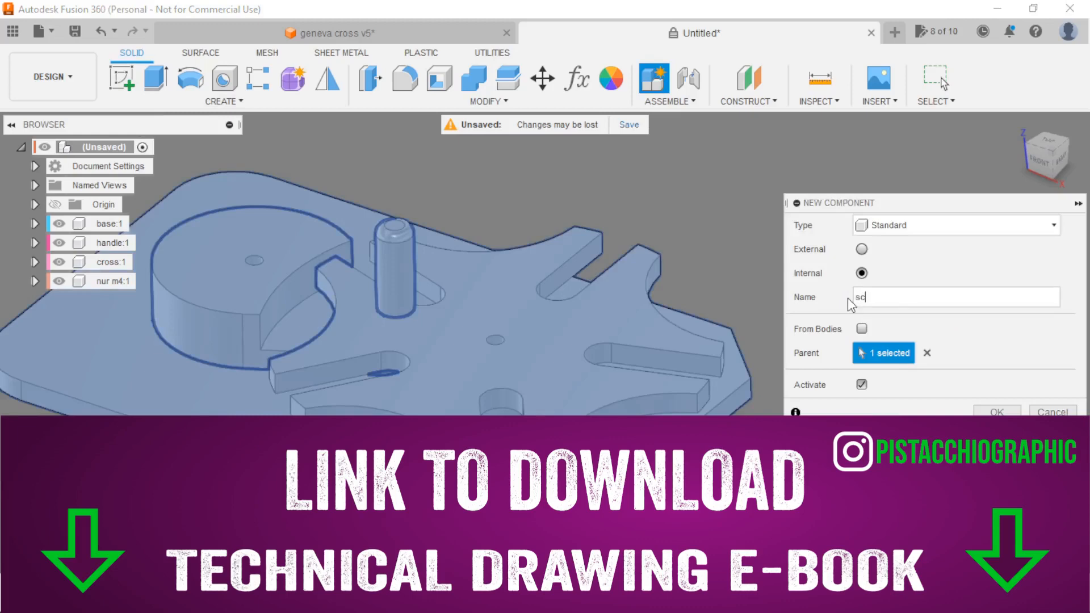
text(screw m4)
key(Return)
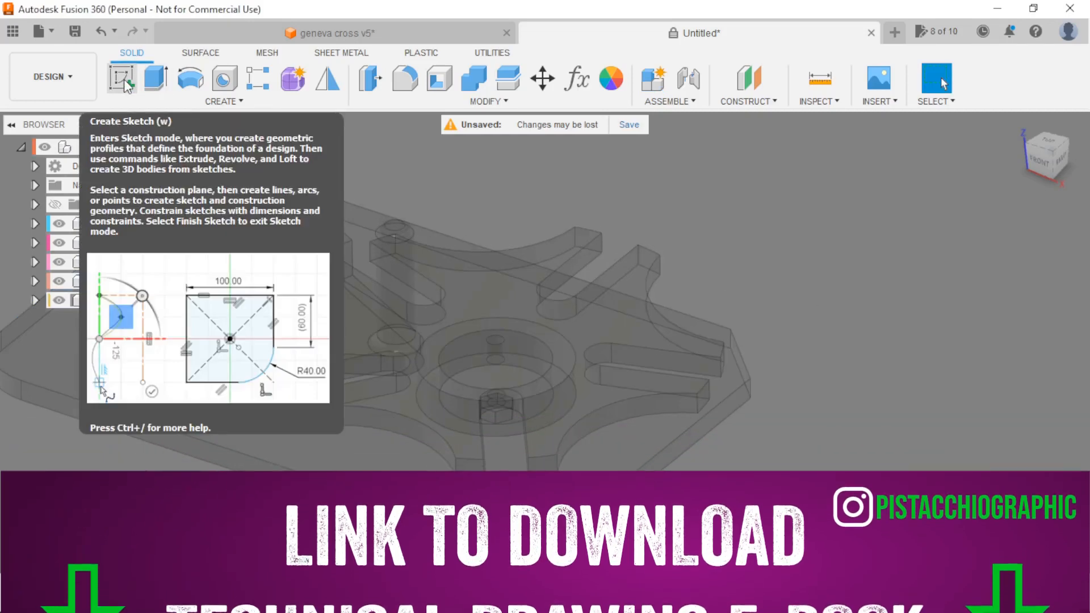
Sketch a 7 mm diameter circle on the cross's upper face, centred on its central shaft hole.
click(124, 80)
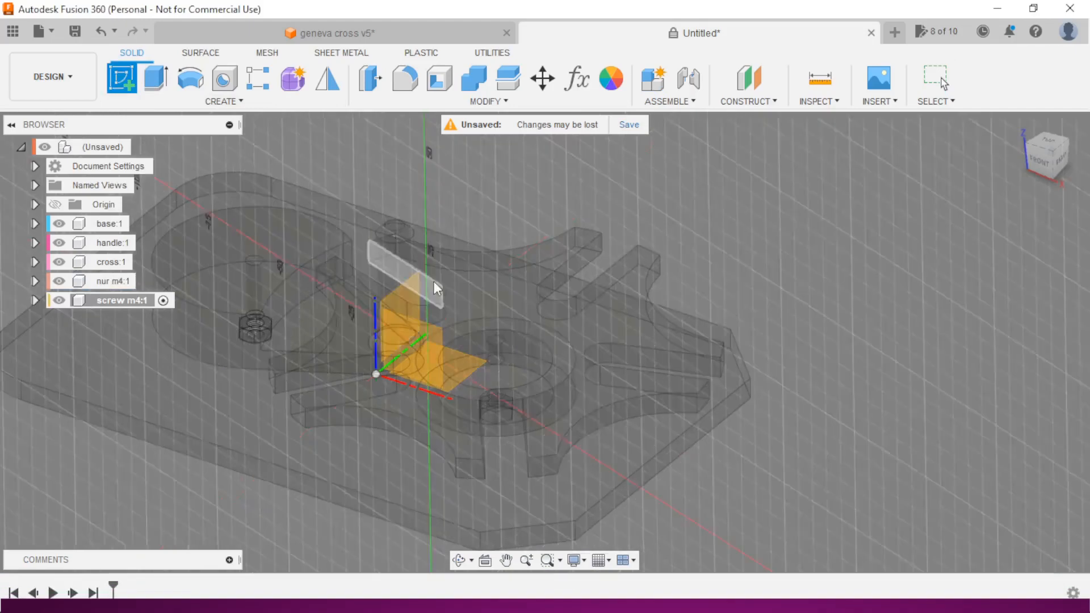
click(580, 317)
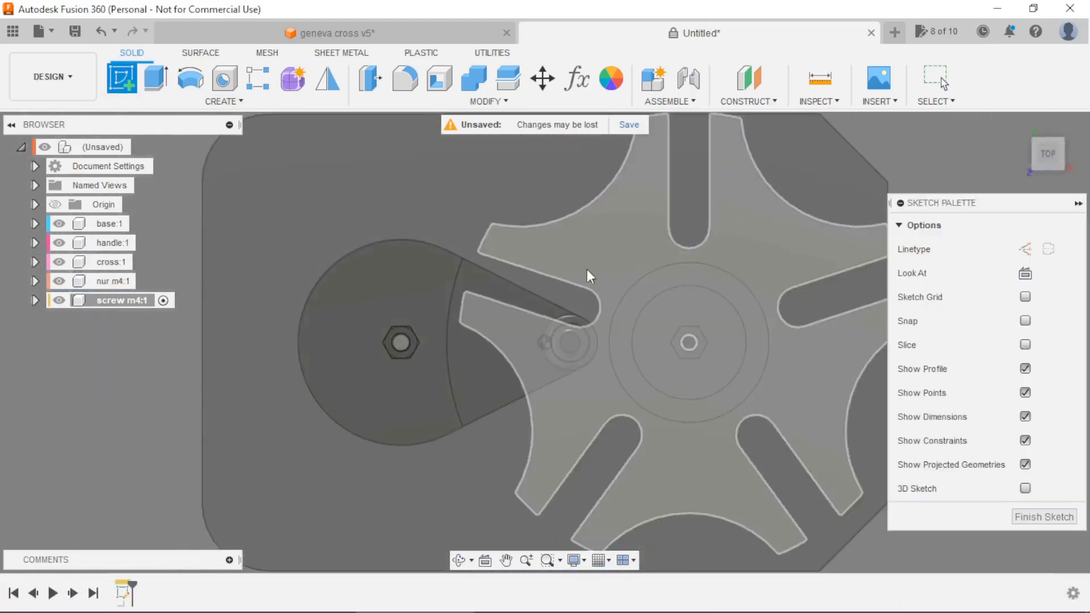
scroll(704, 344, up, 4)
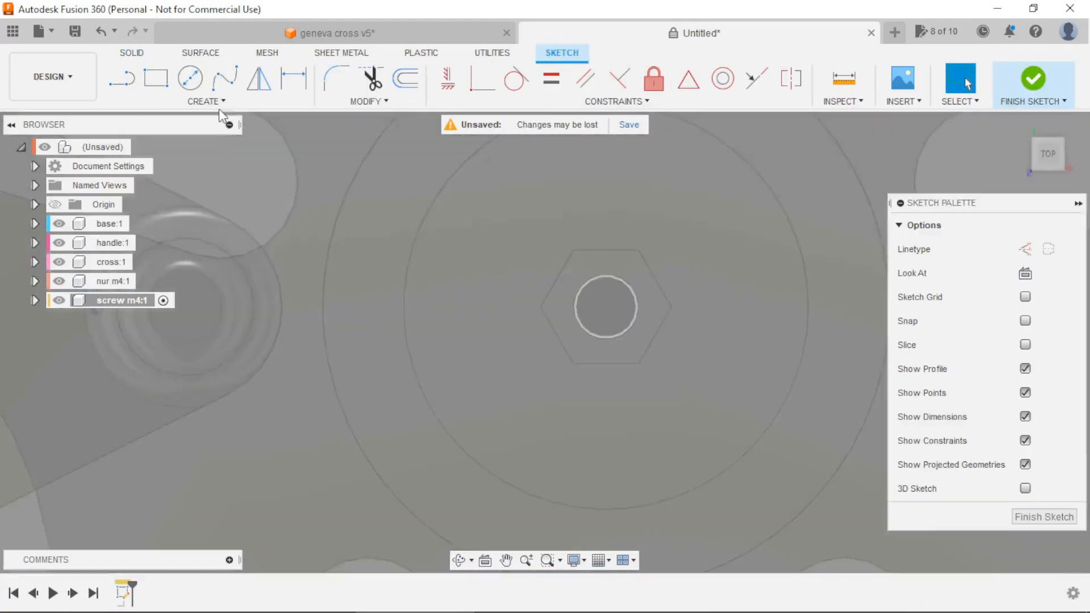
click(190, 84)
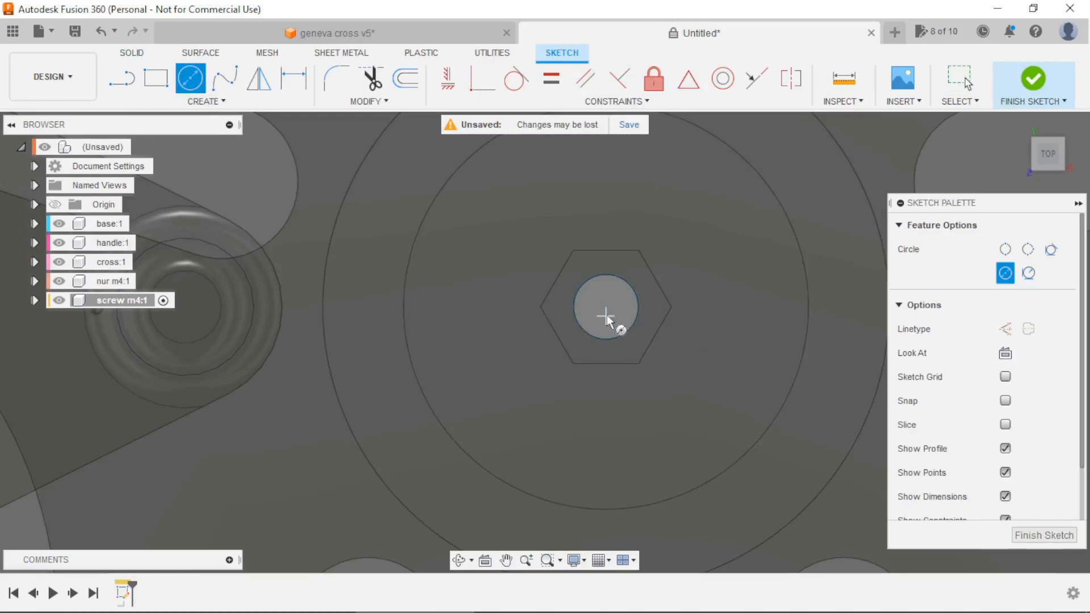
click(605, 308)
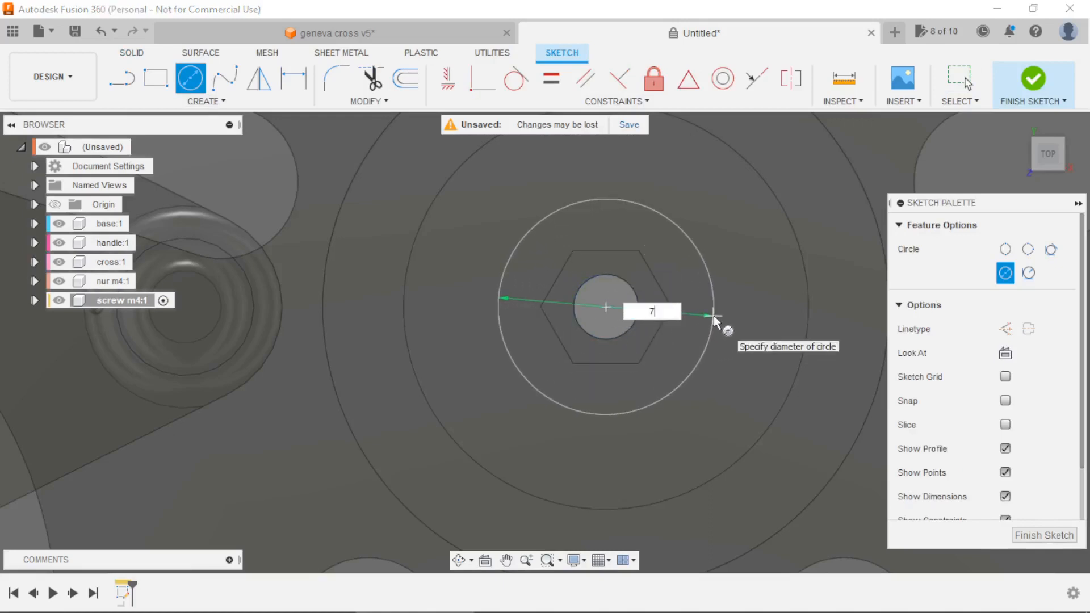
key(Tab)
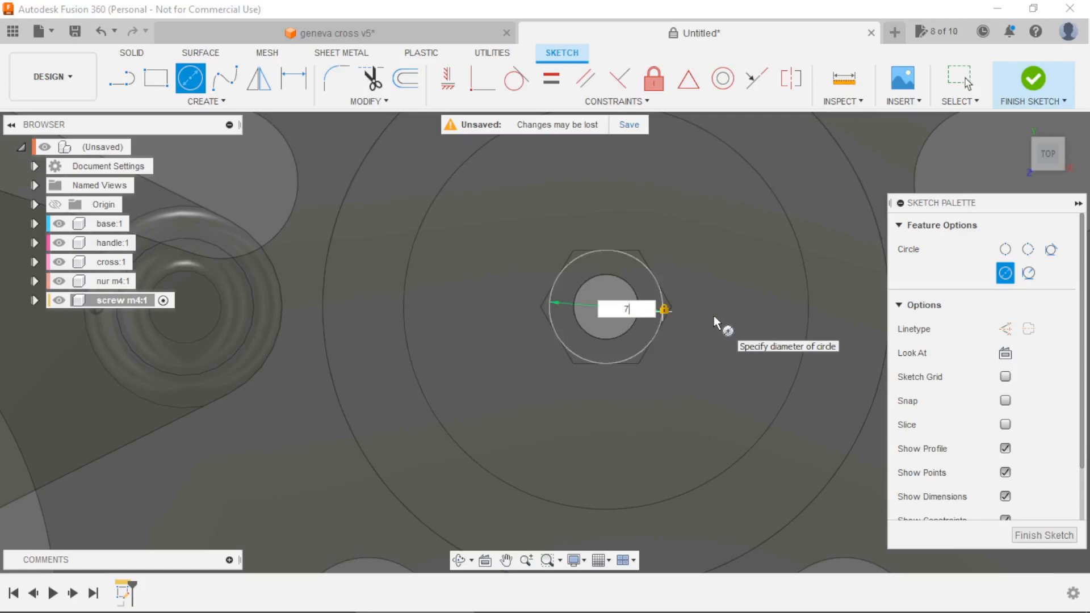
key(Return)
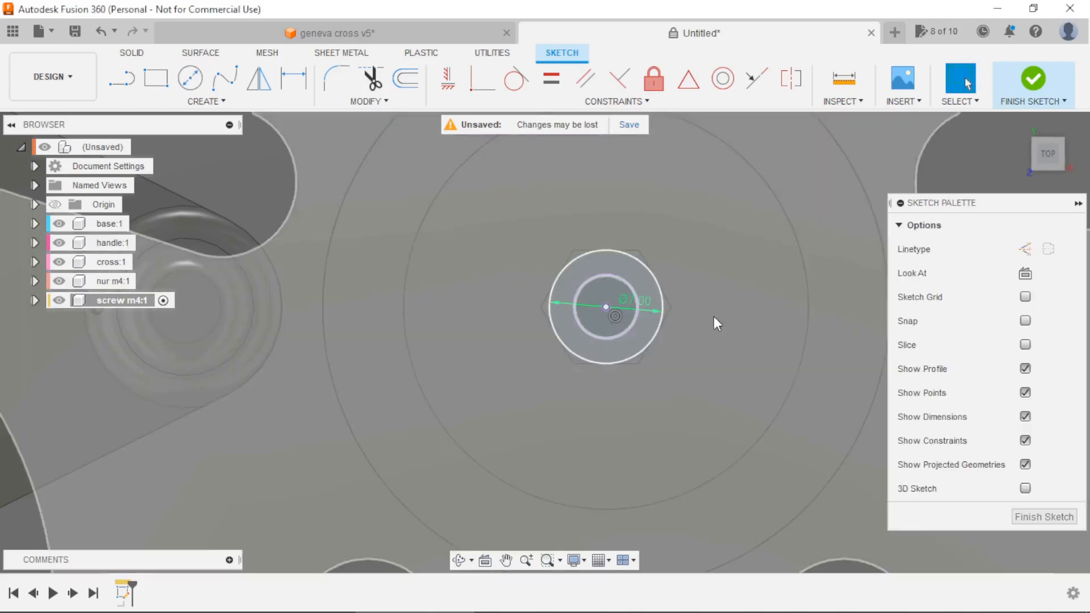
Extrude both the inner and outer circle profiles 4 mm upward as a new body for the screw head.
mouse_move(715, 319)
shift+middle_down()
mouse_move(734, 289)
mouse_move(719, 258)
mouse_move(698, 287)
shift+middle_up()
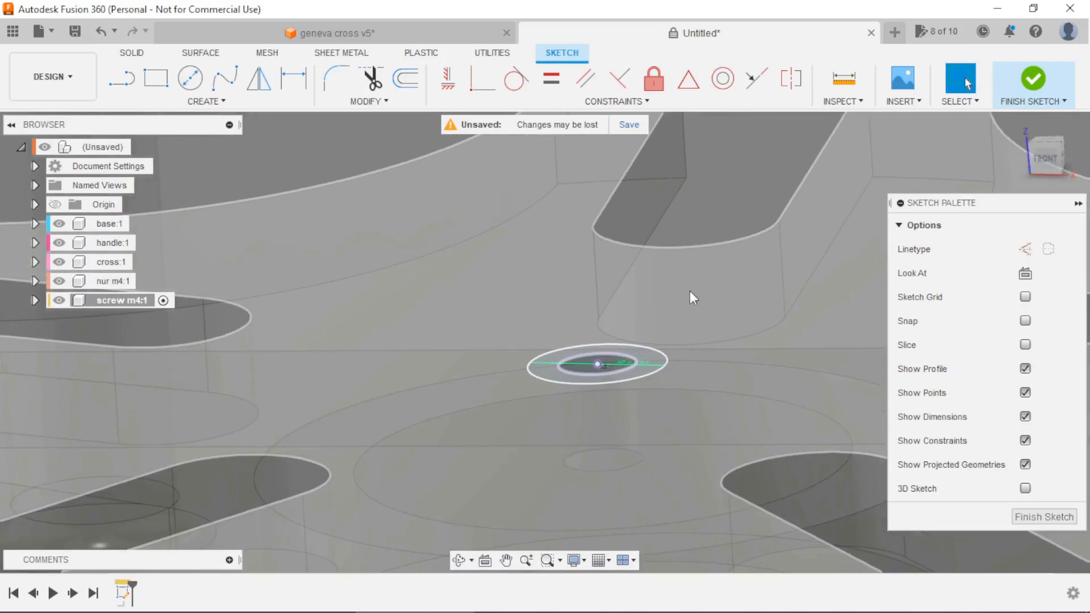
key(e)
click(642, 358)
click(610, 362)
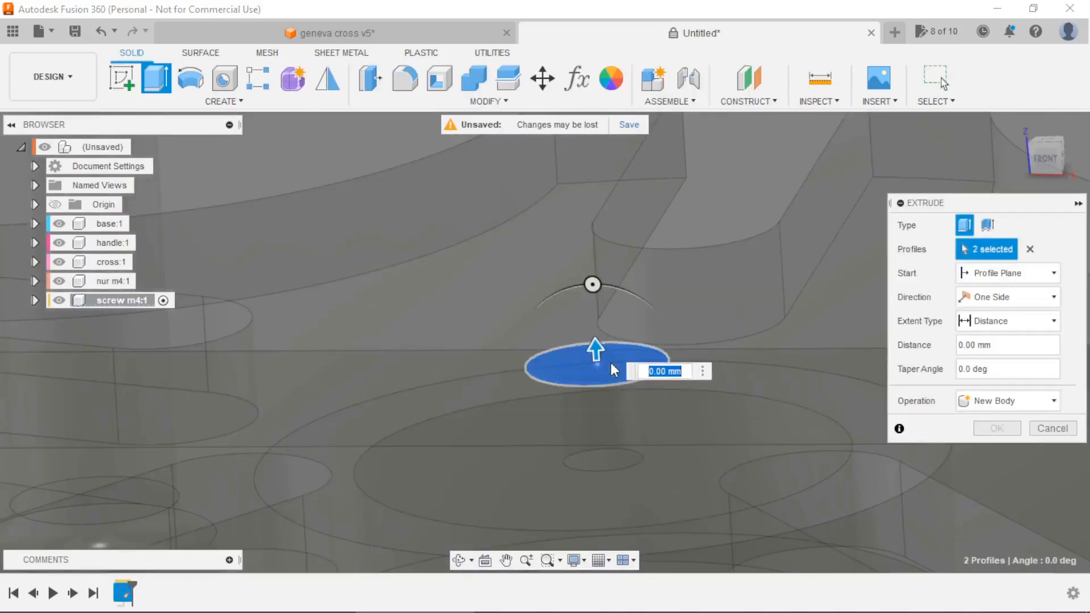
text(4)
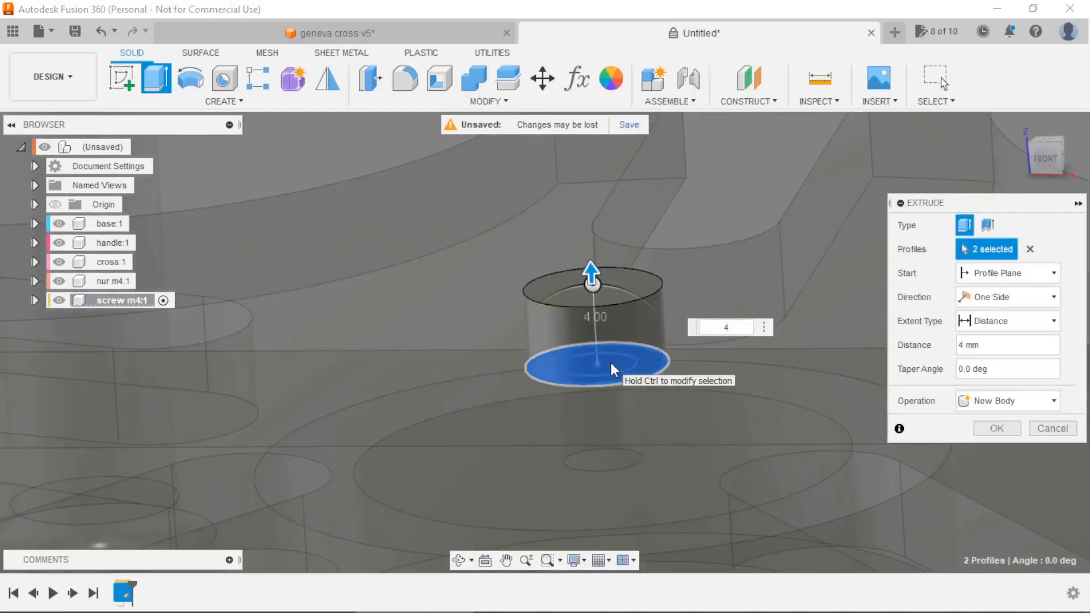
key(Return)
scroll(607, 358, down, 4)
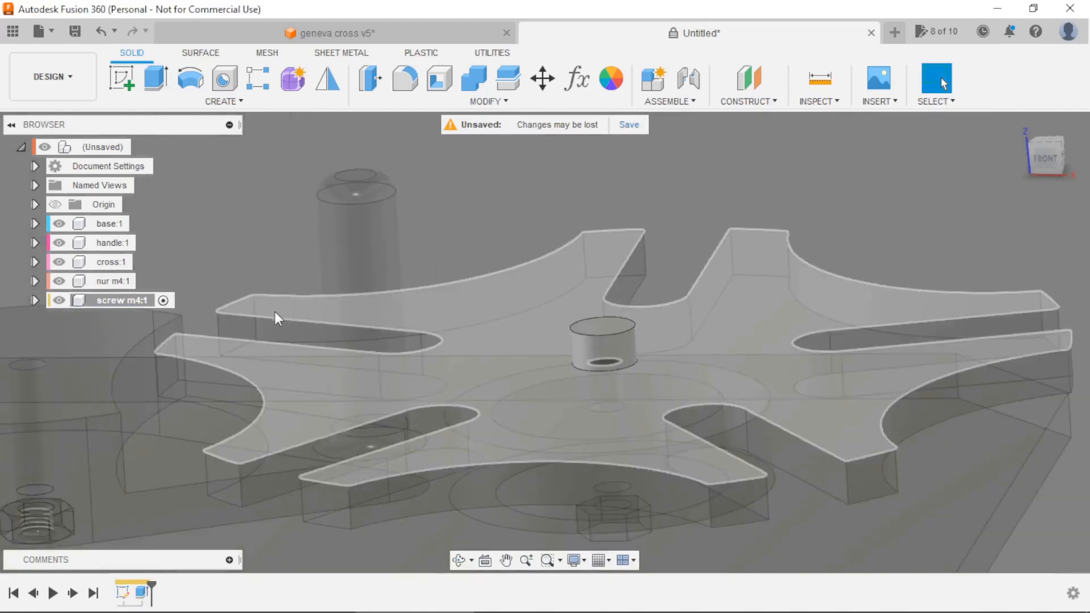
Hide the nut, cross, handle and base components so only the screw is shown.
click(59, 281)
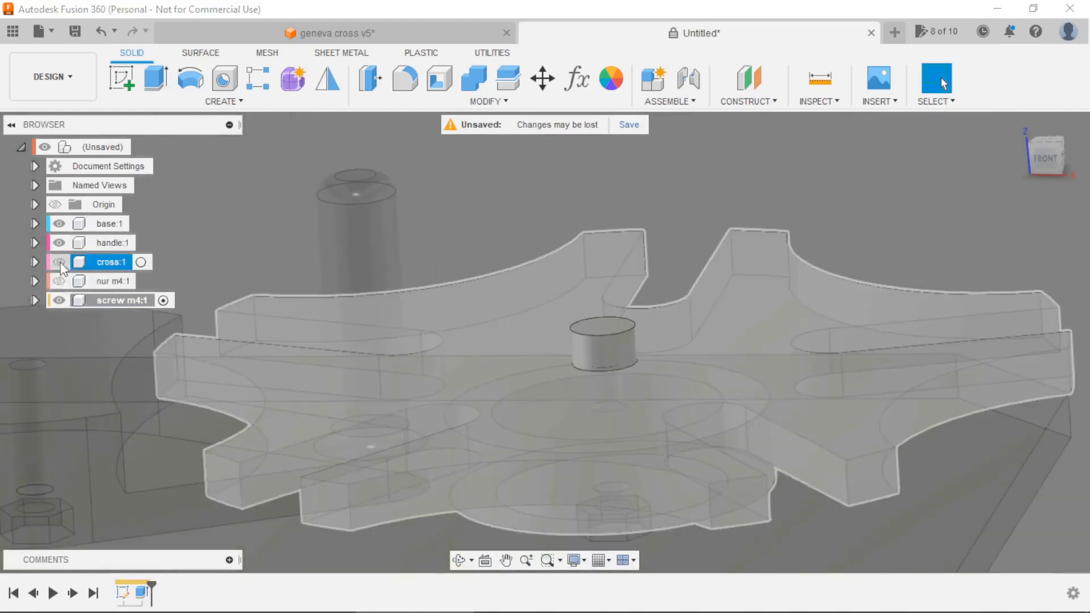
click(59, 262)
click(59, 242)
click(59, 223)
Start a new sketch on the underside face of the screw head.
shift+middle_drag(422, 304, 611, 393)
scroll(612, 392, up, 2)
click(125, 91)
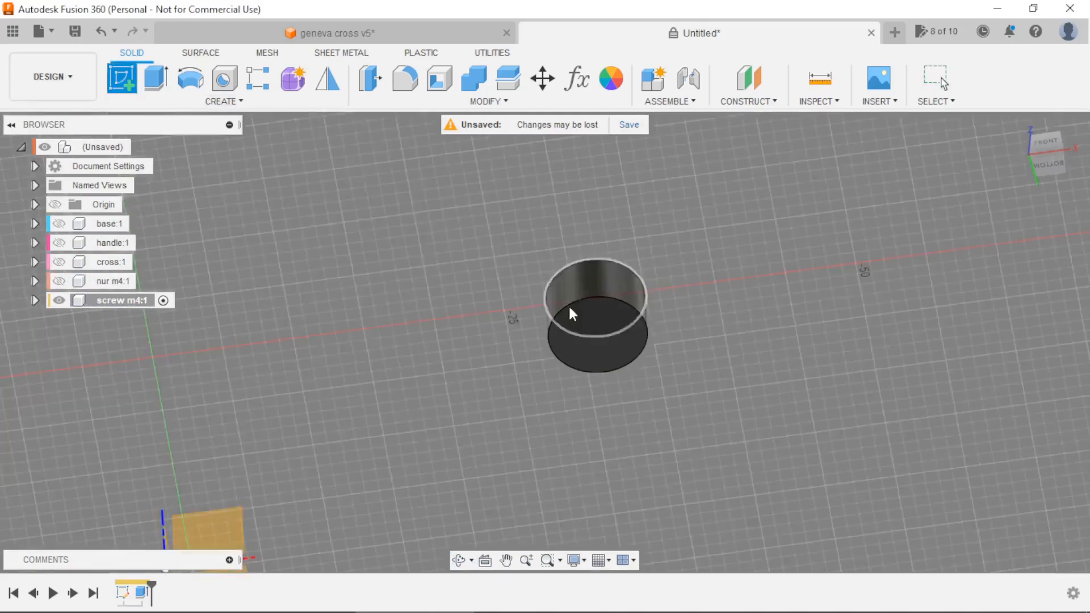
click(595, 321)
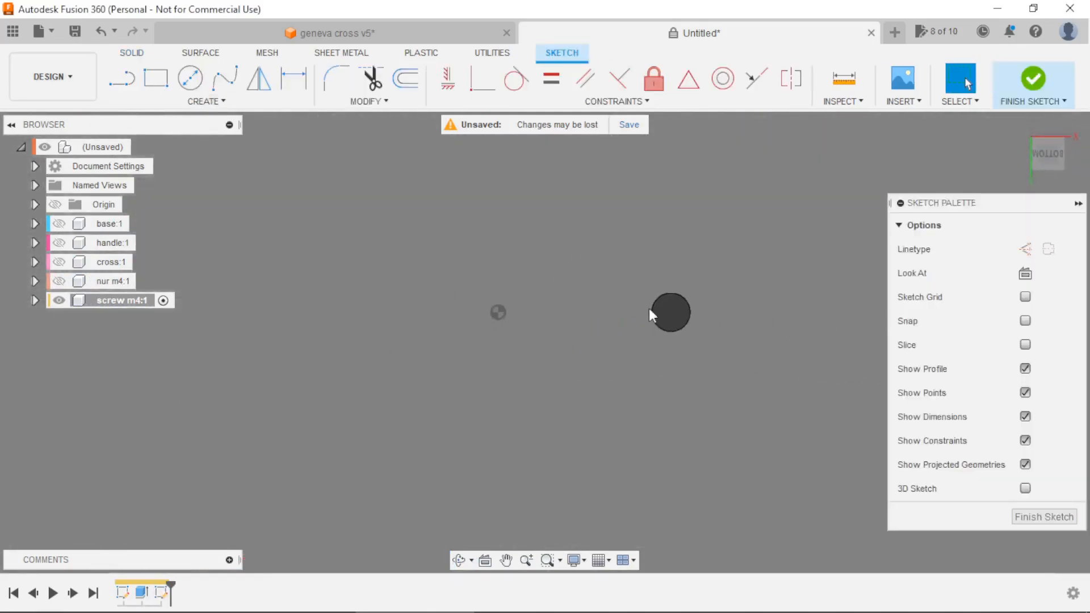
key(c)
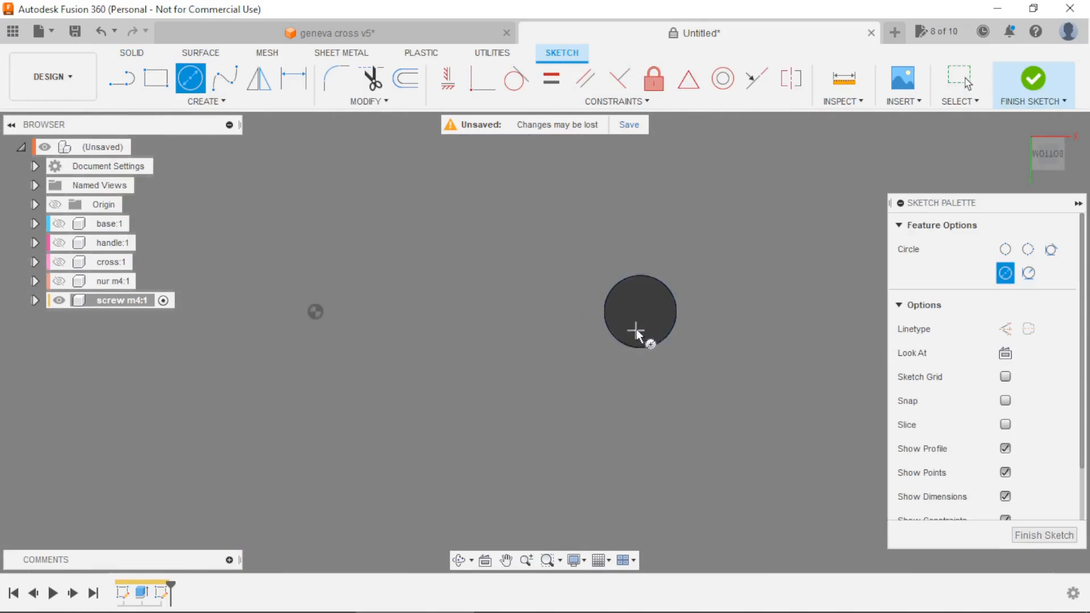
scroll(652, 307, up, 3)
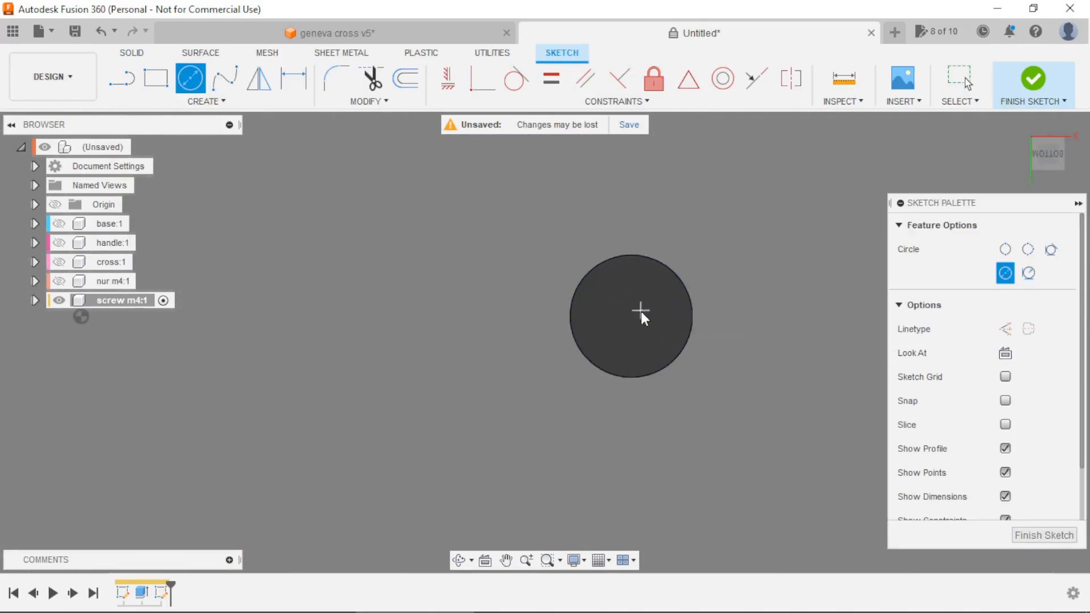
key(Escape)
Project the screw head's underside face into the sketch and draw a 4 mm diameter circle at its centre.
mouse_move(711, 349)
shift+middle_down()
mouse_move(686, 366)
mouse_move(661, 298)
mouse_move(692, 347)
shift+middle_up()
key(p)
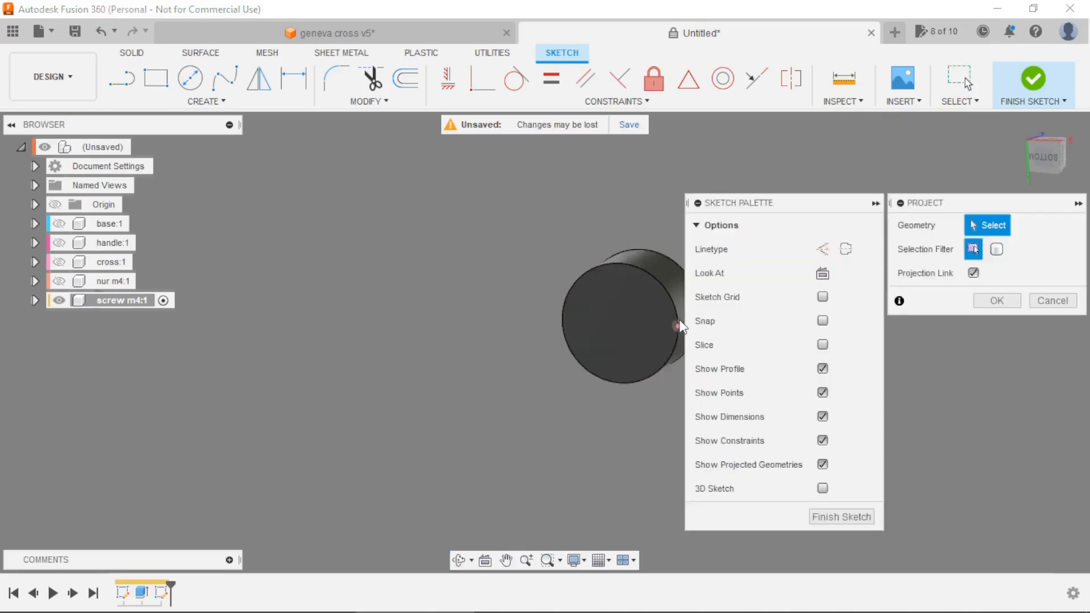
click(992, 301)
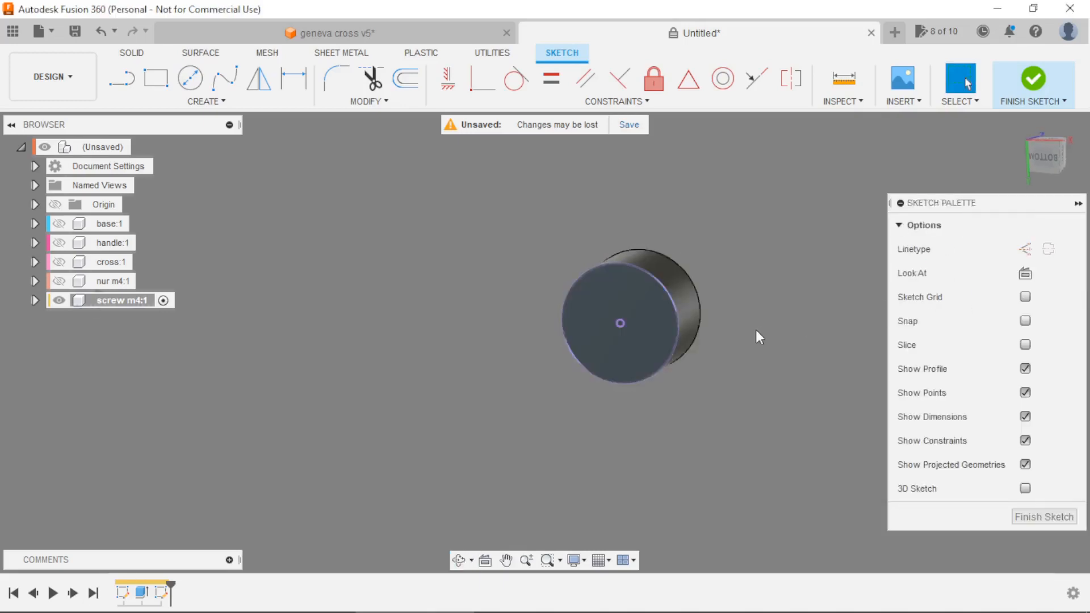
key(c)
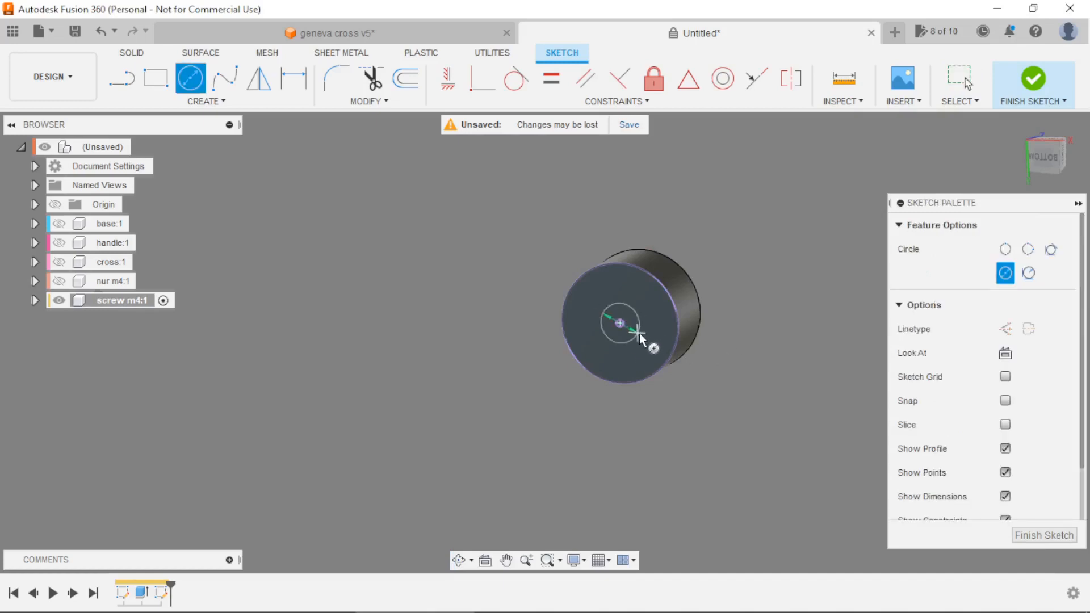
text(4)
key(Return)
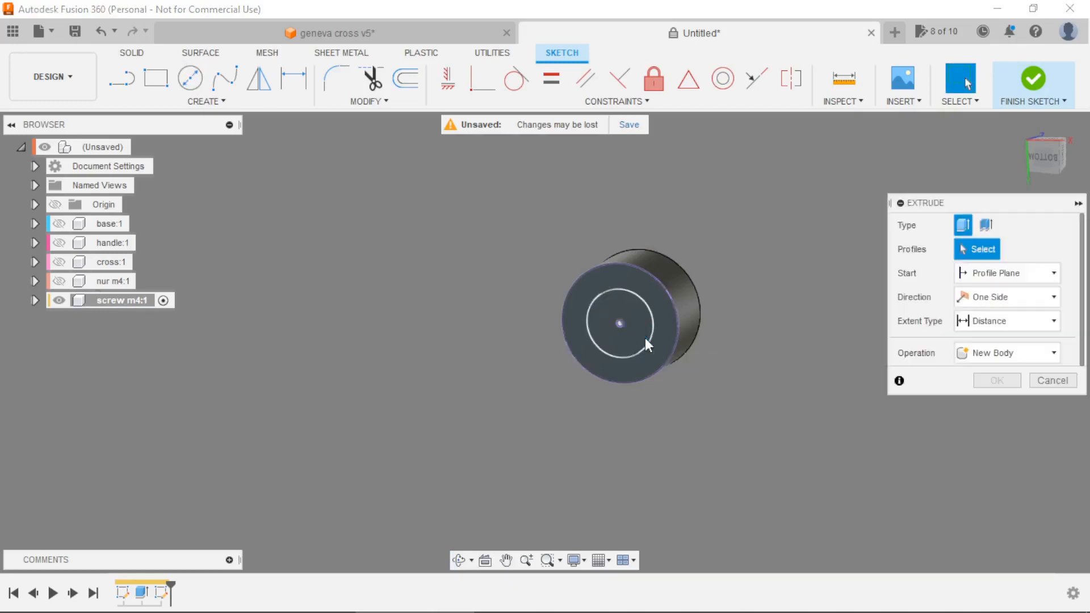
Extrude the 4 mm circle away from the screw head as the shank, joined to the head.
key(e)
click(617, 340)
drag(616, 342, 514, 374)
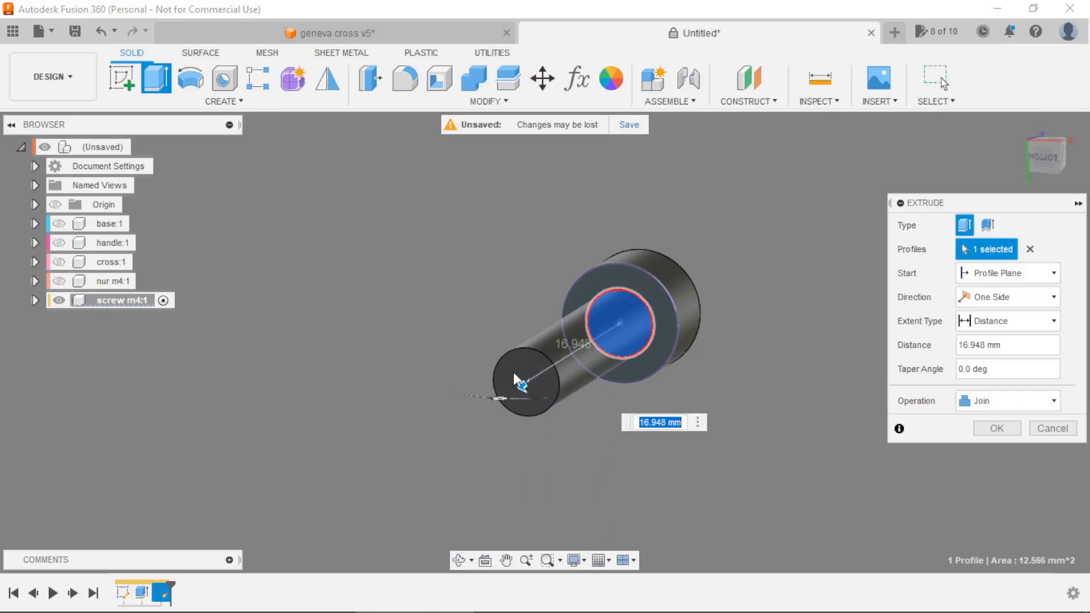
key(Return)
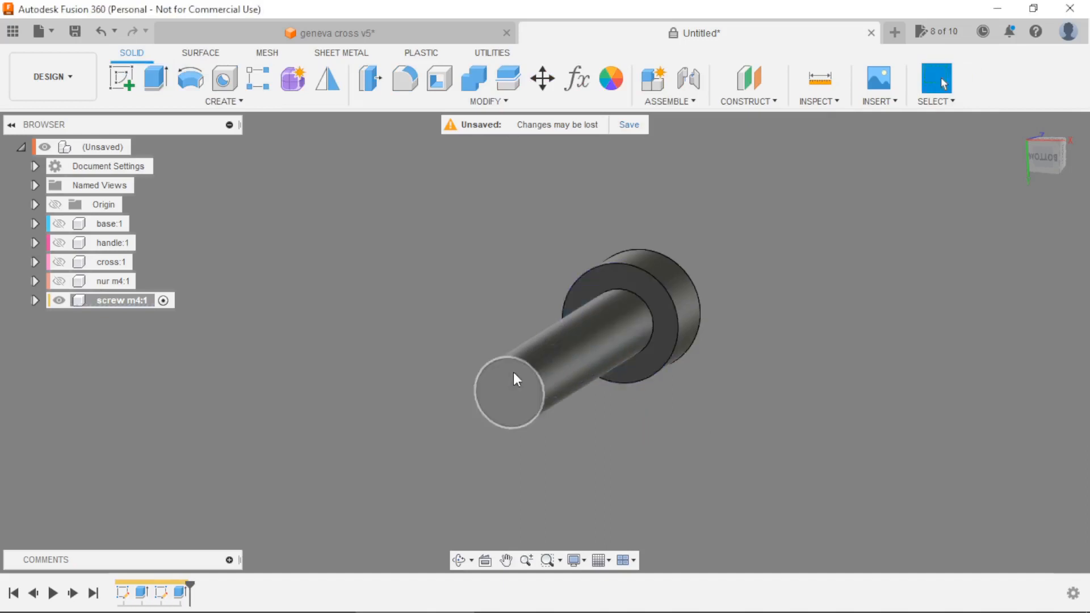
Add a full-length ISO Metric thread with designation M4x0.5 to the screw's shank.
click(259, 106)
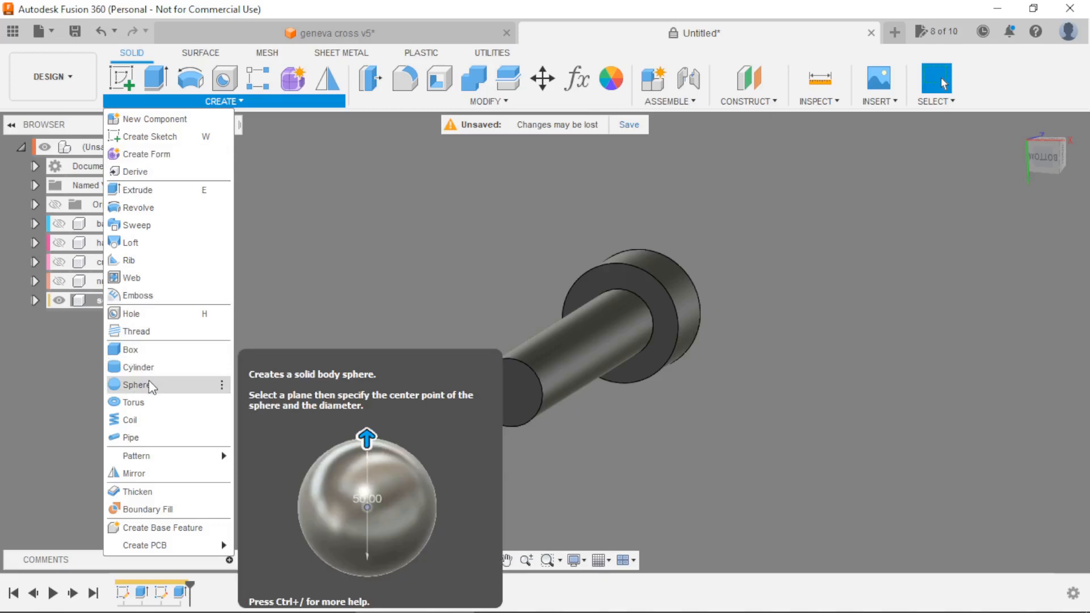
click(147, 331)
click(559, 357)
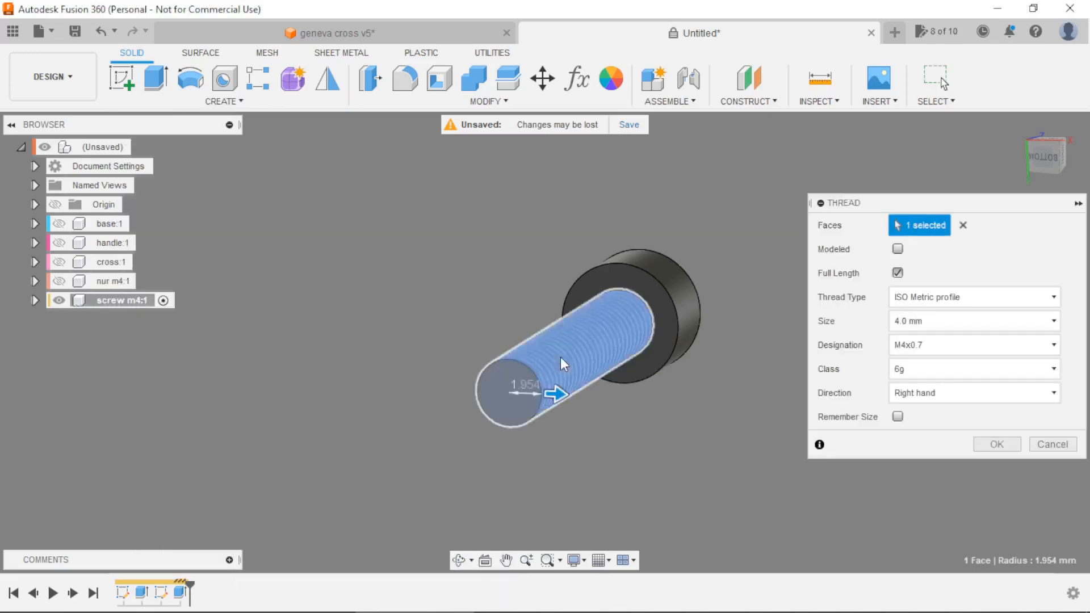
click(908, 344)
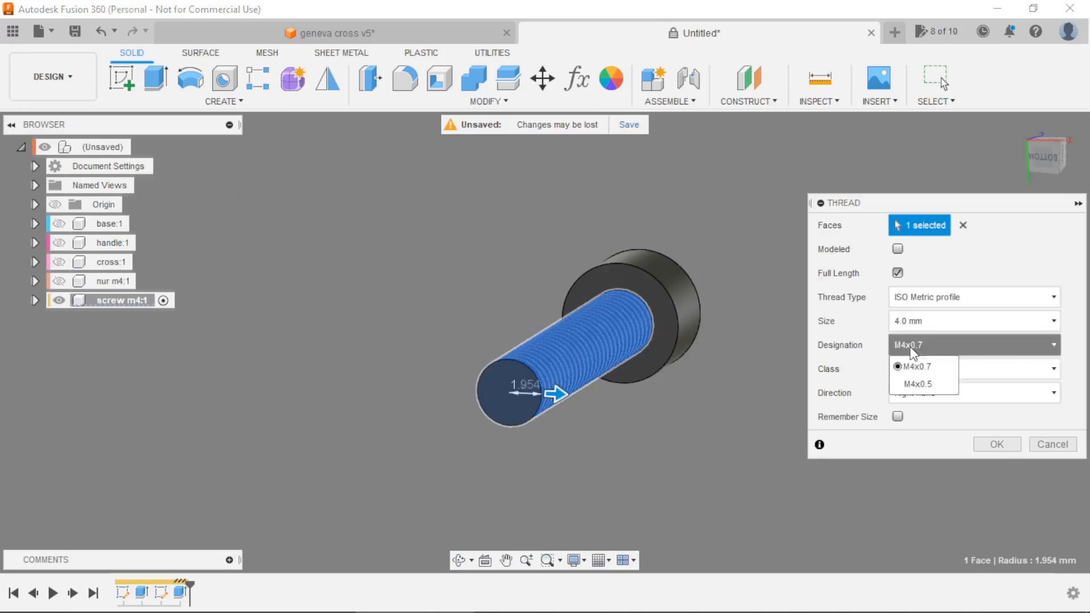
click(906, 381)
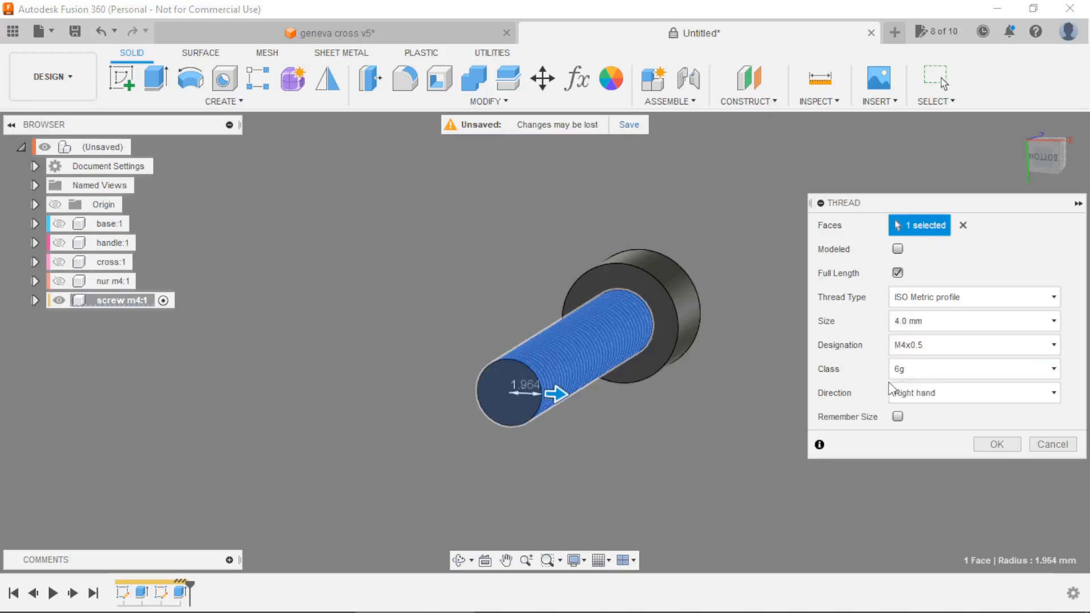
click(998, 445)
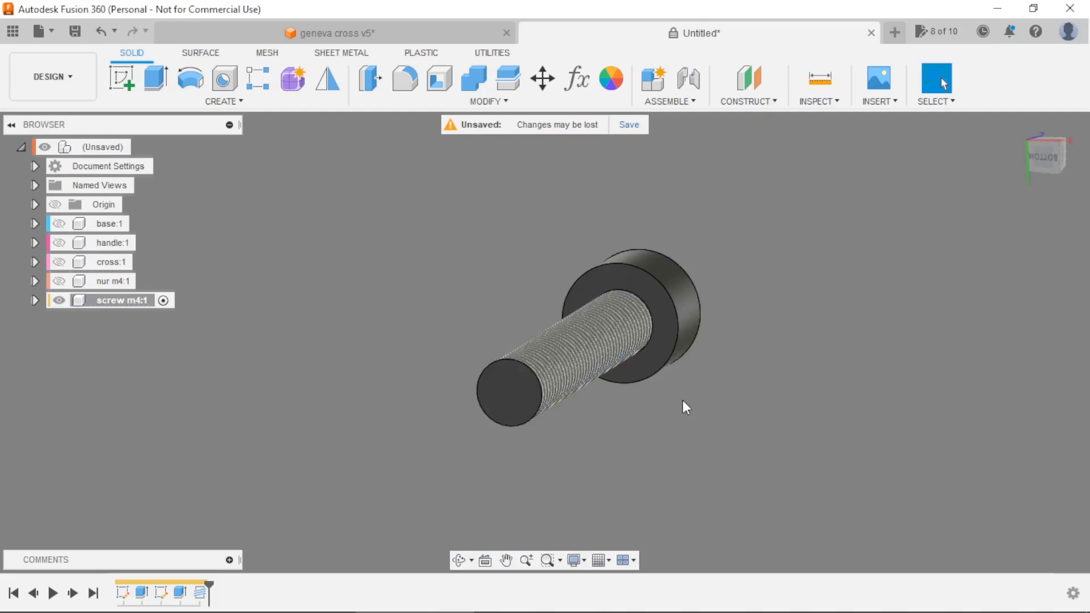
Chamfer the circular edge at the shank's free end by 0.5 mm with equal distance.
key(c)
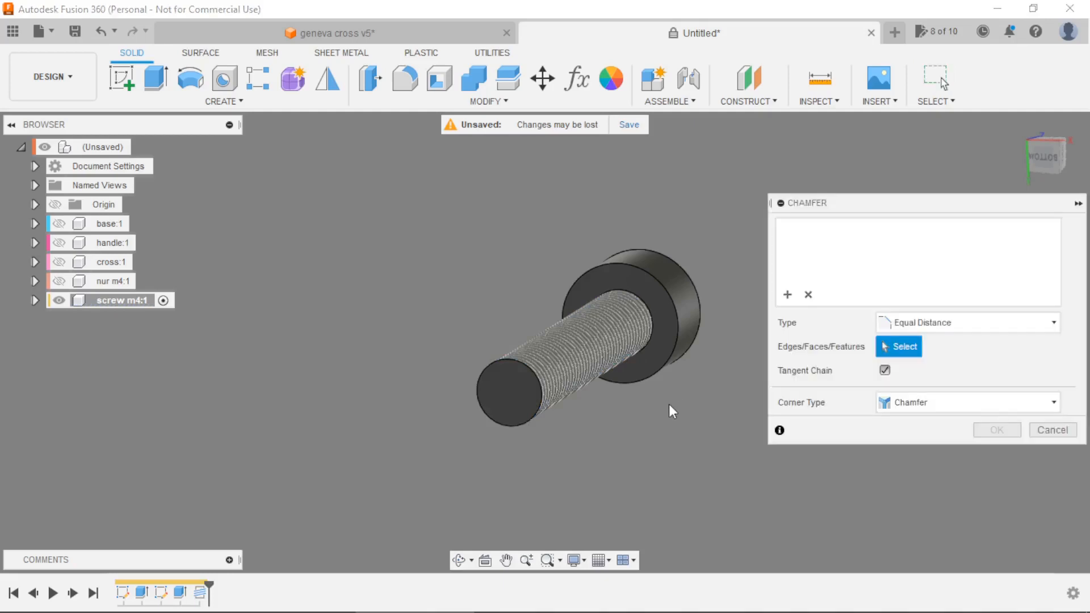
click(541, 392)
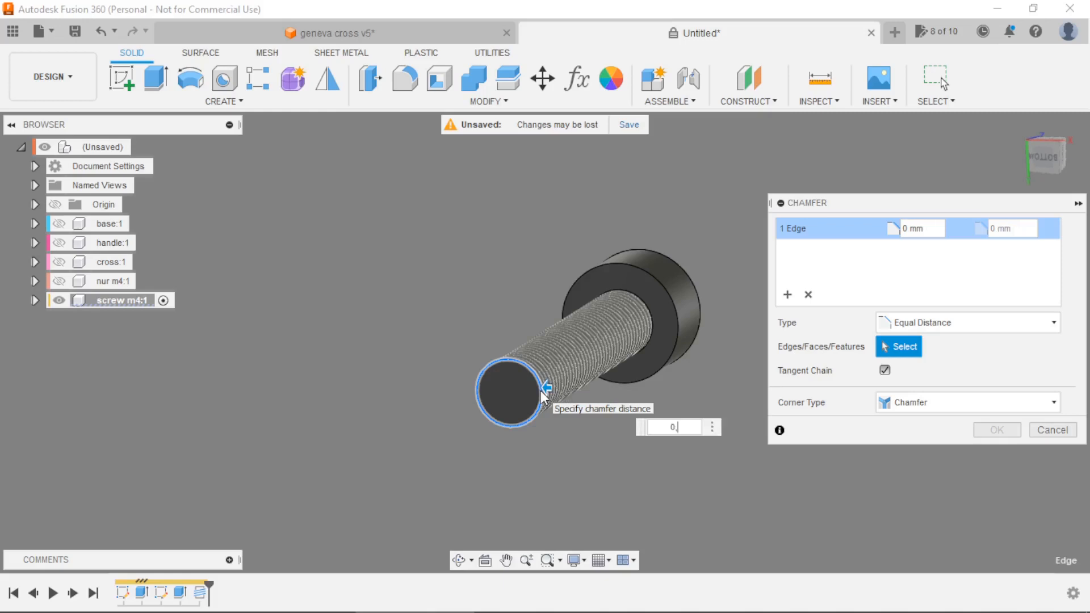
text(0,5)
key(Return)
Fillet the upper circular edge of the screw head with a 0.5 mm radius.
shift+middle_drag(752, 303, 696, 389)
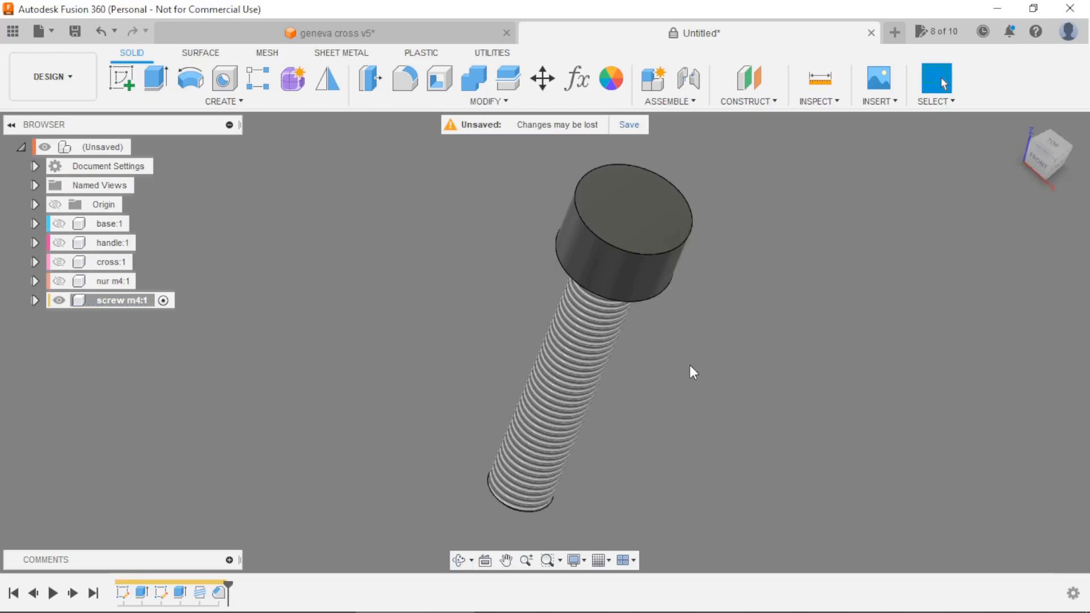
click(402, 79)
click(587, 232)
text(0.5)
key(Return)
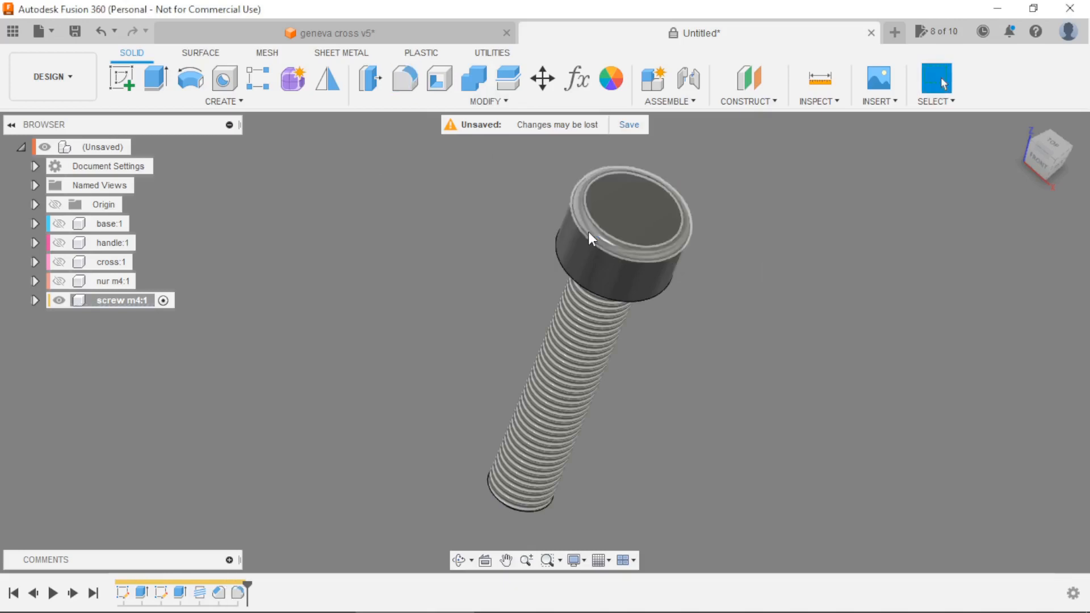
Start a sketch on the screw head's top face and draw a circumscribed hexagon at its centre.
click(122, 78)
click(607, 206)
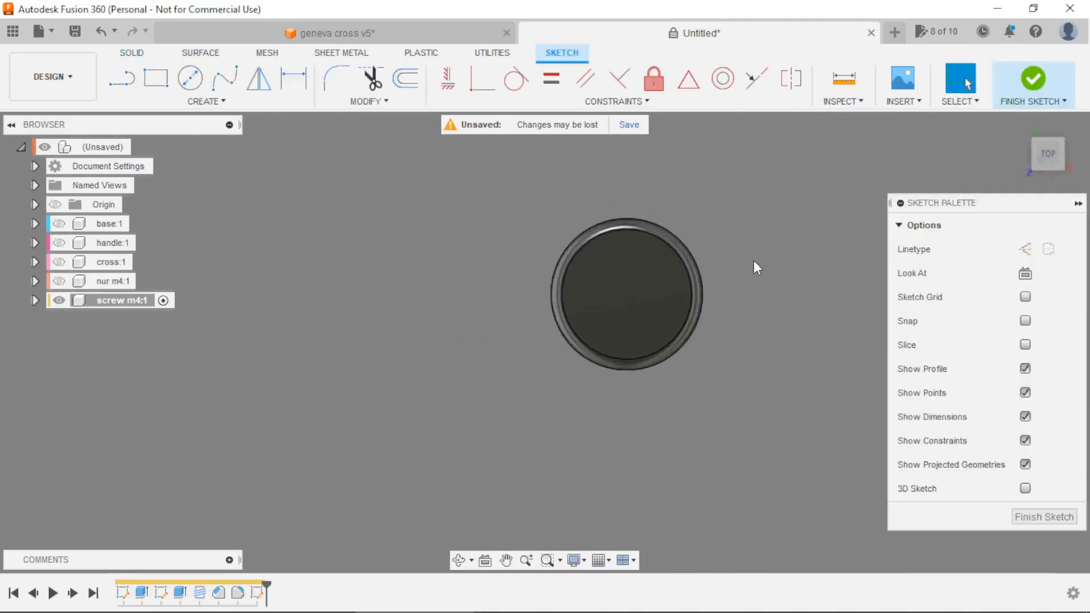
click(147, 105)
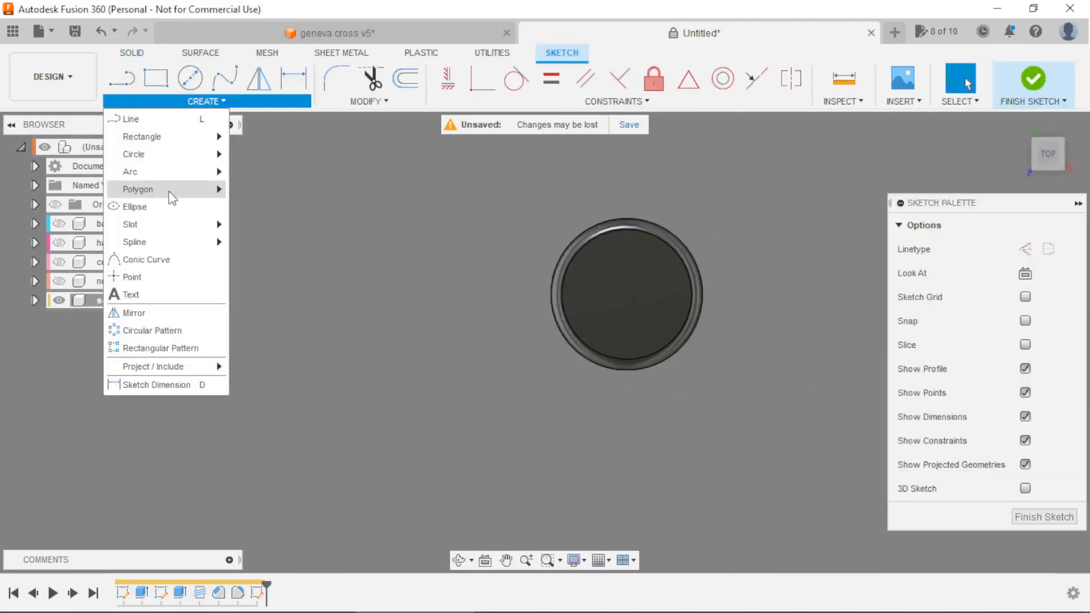
click(280, 199)
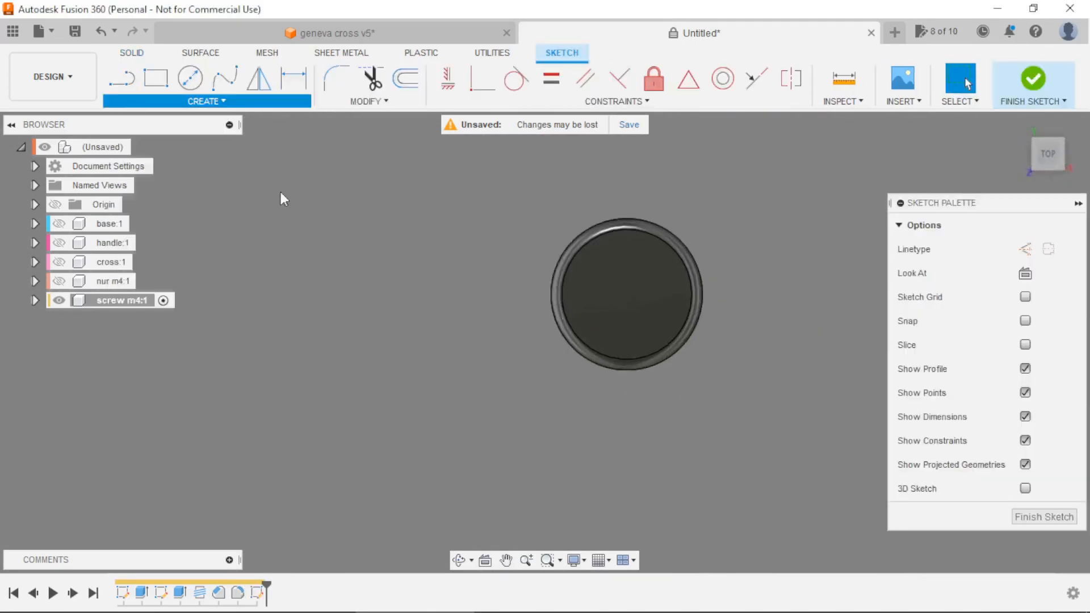
click(628, 294)
click(660, 296)
scroll(654, 274, up, 3)
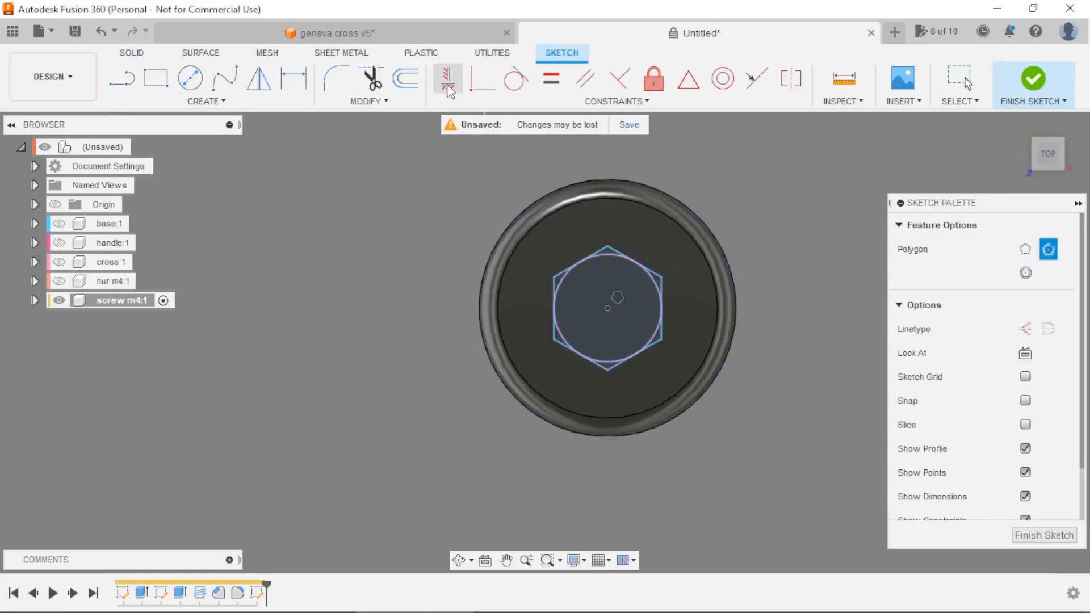
Constrain the hexagon's upper edge horizontal and dimension the distance between its two horizontal flats as 3 mm.
click(448, 90)
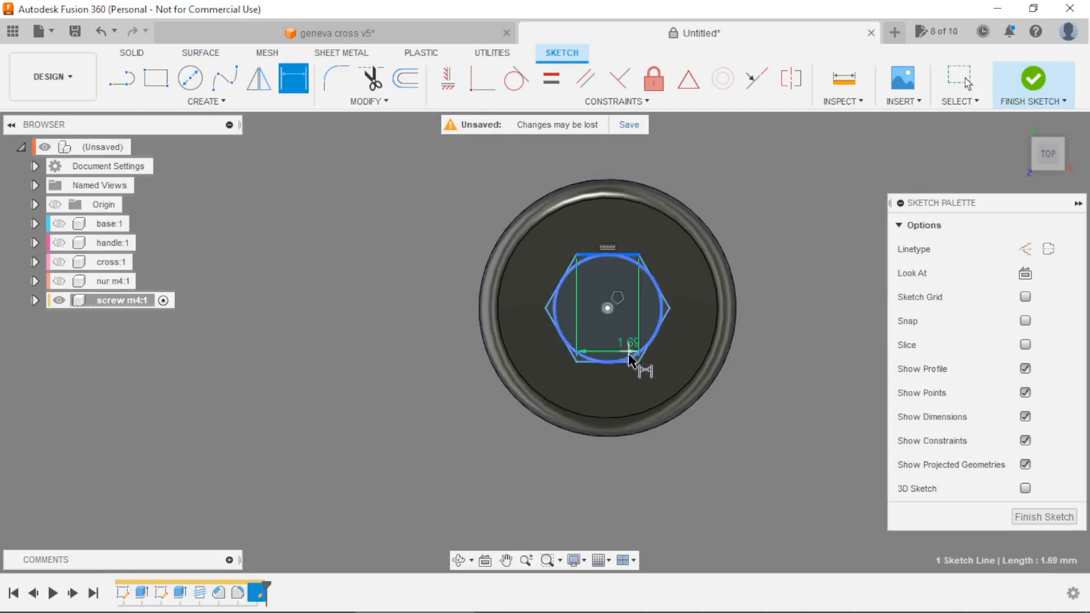
click(391, 327)
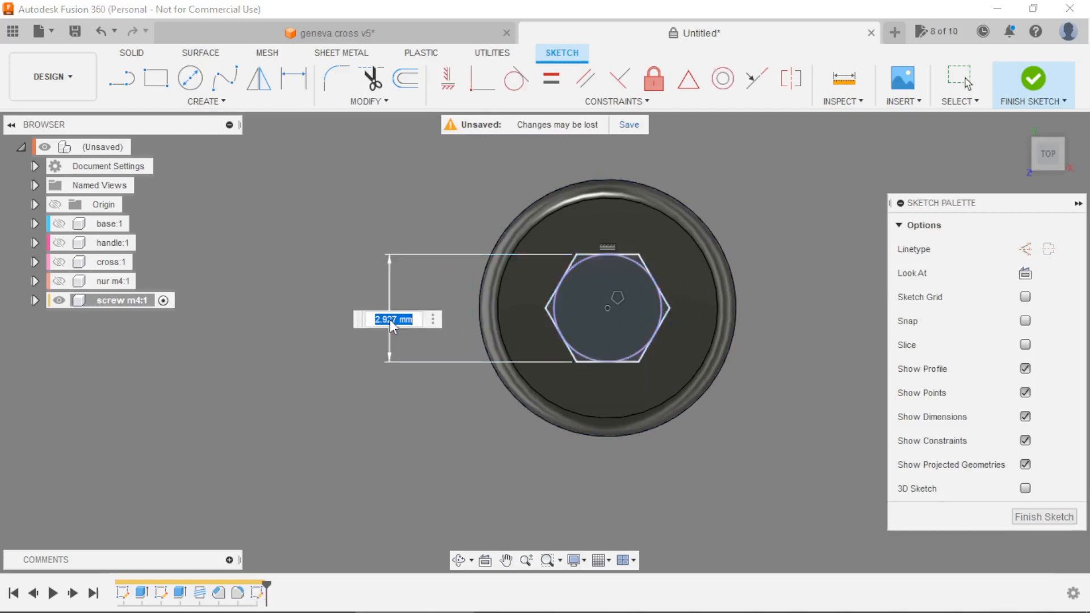
text(3)
key(Return)
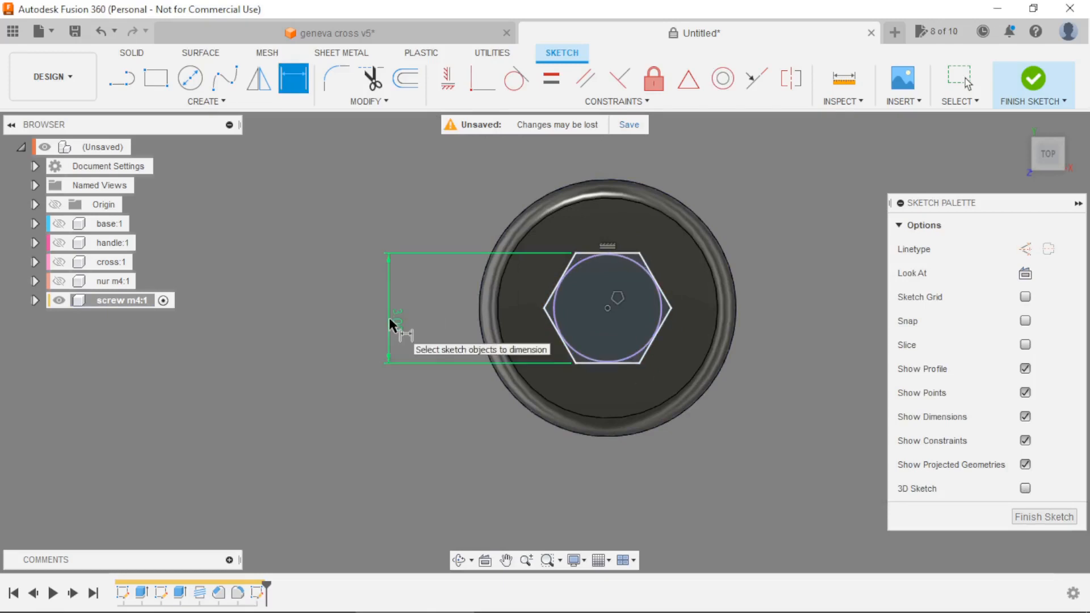
scroll(585, 275, up, 4)
scroll(630, 241, up, 2)
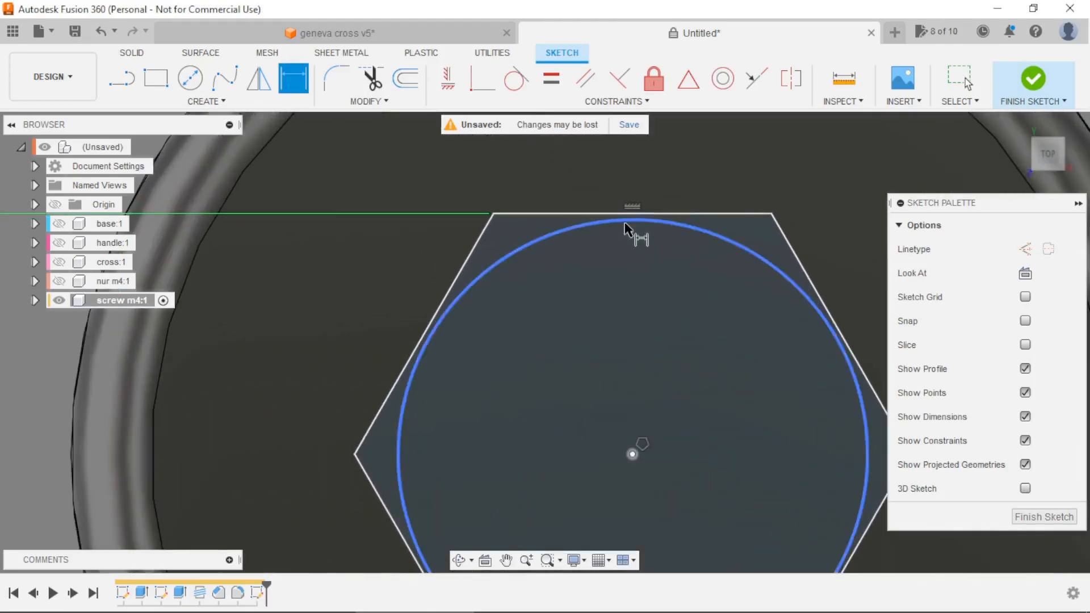
scroll(573, 261, down, 5)
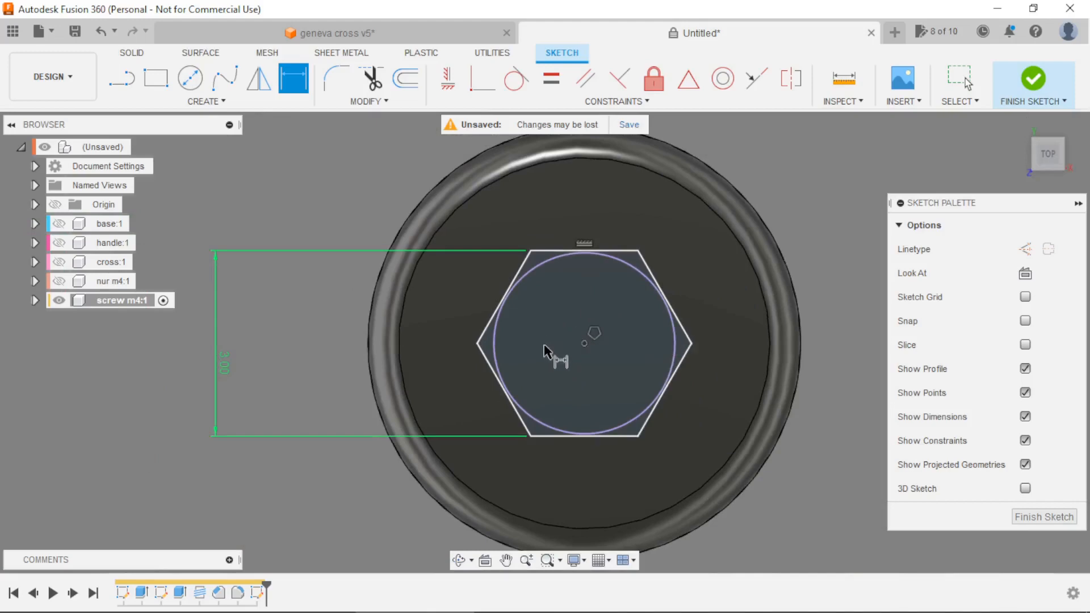
Extrude the complete hexagon profile, including its inner circle, by -3 mm as a cut into the screw head.
key(e)
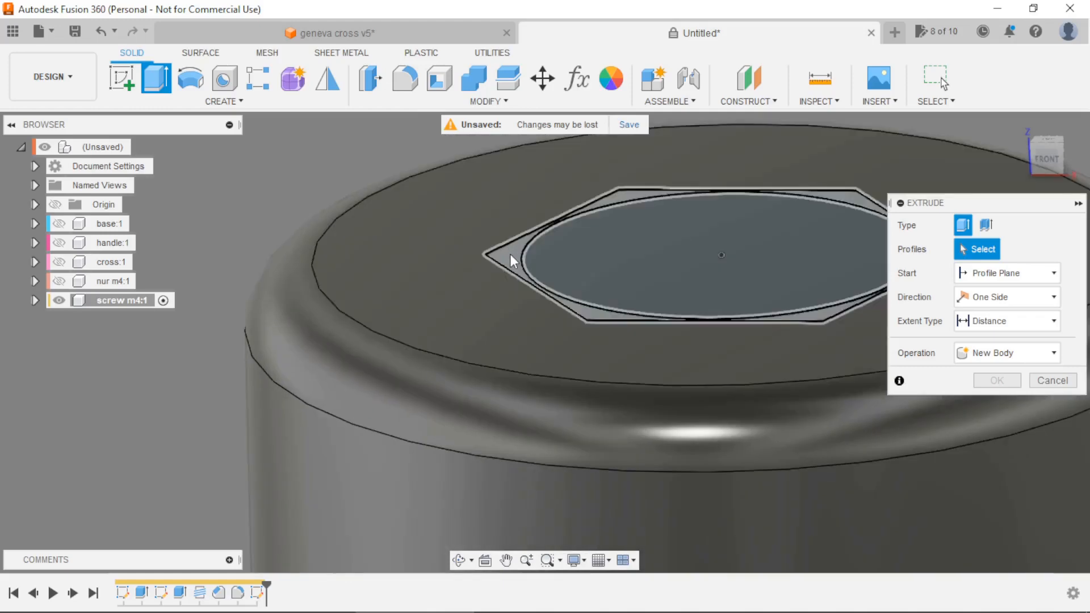
click(510, 254)
click(556, 255)
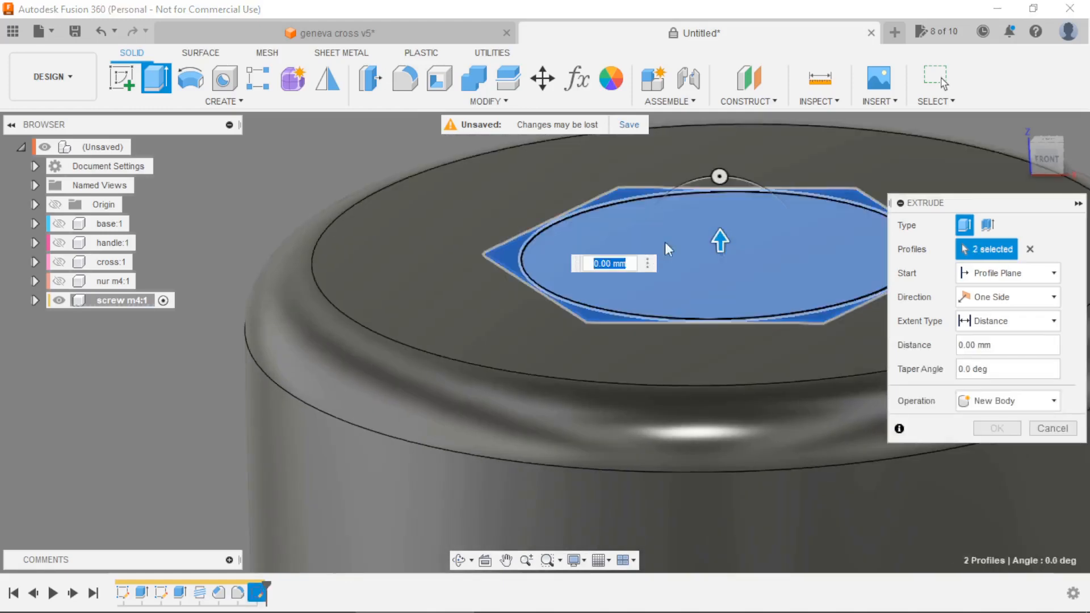
text(-3)
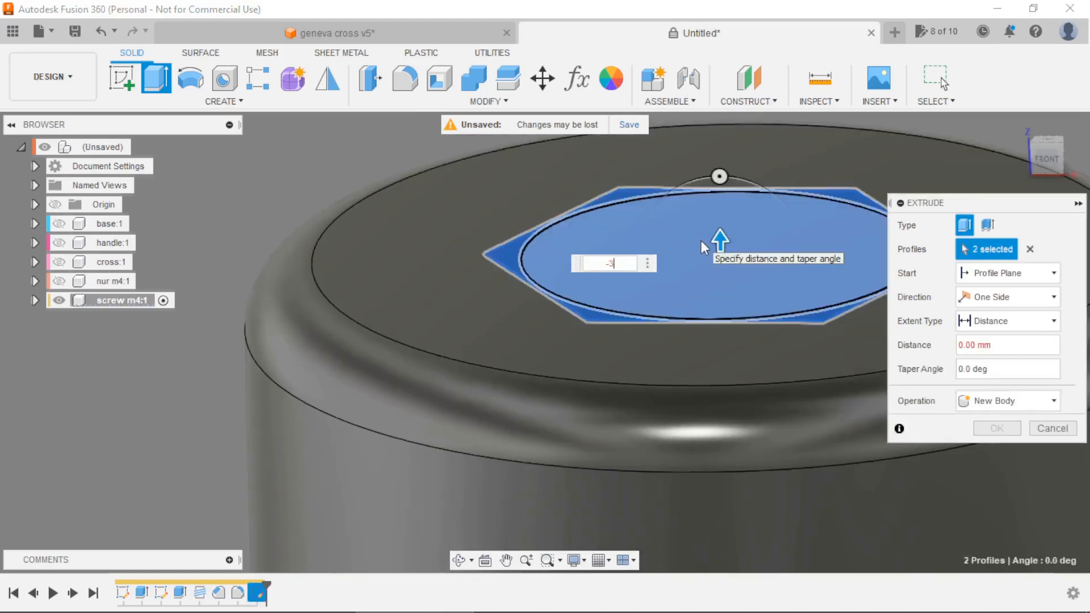
key(Return)
scroll(701, 240, down, 5)
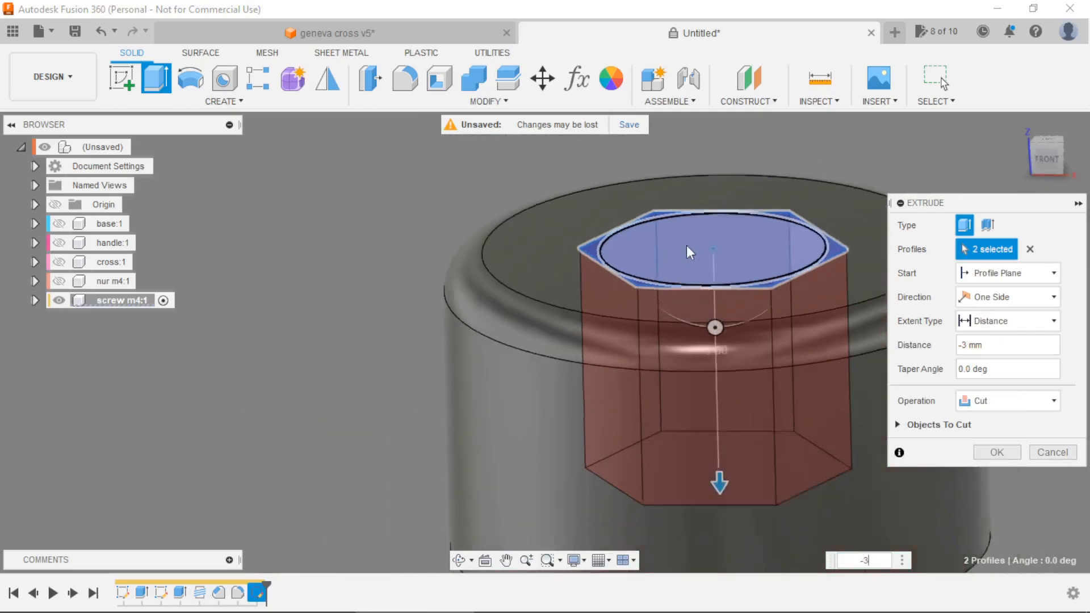
key(Return)
scroll(649, 277, down, 10)
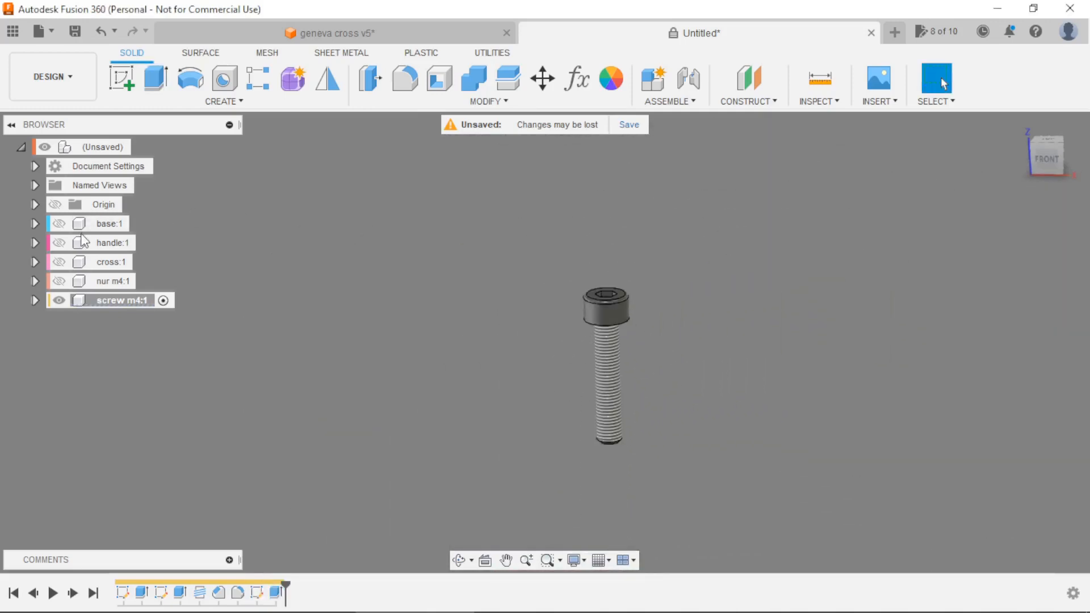
Show the base, handle, cross and nut components again and activate the top-level assembly.
click(59, 223)
click(59, 243)
click(59, 261)
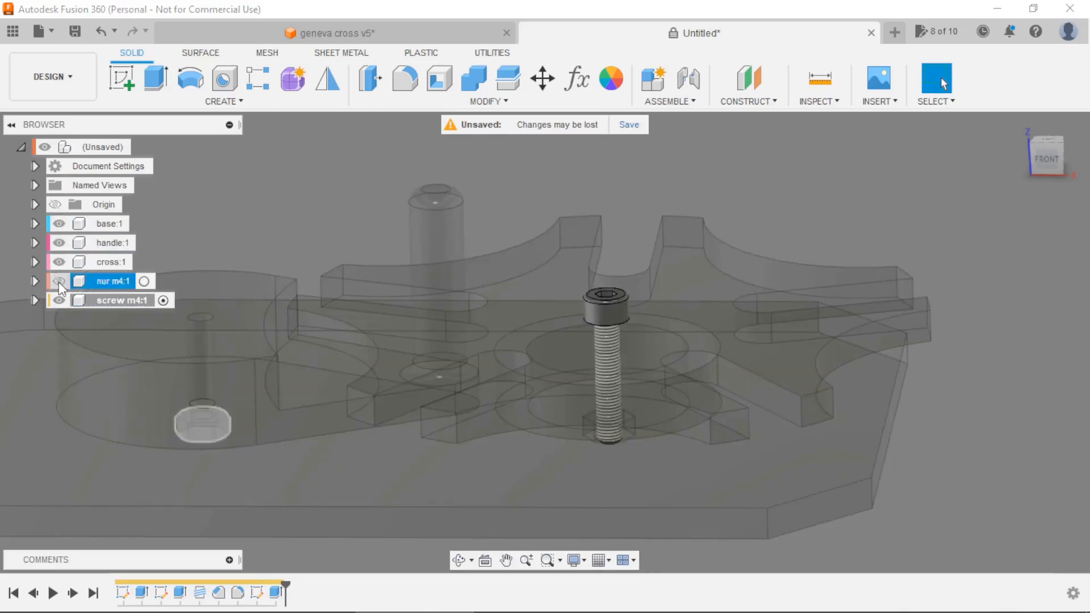
scroll(440, 287, down, 5)
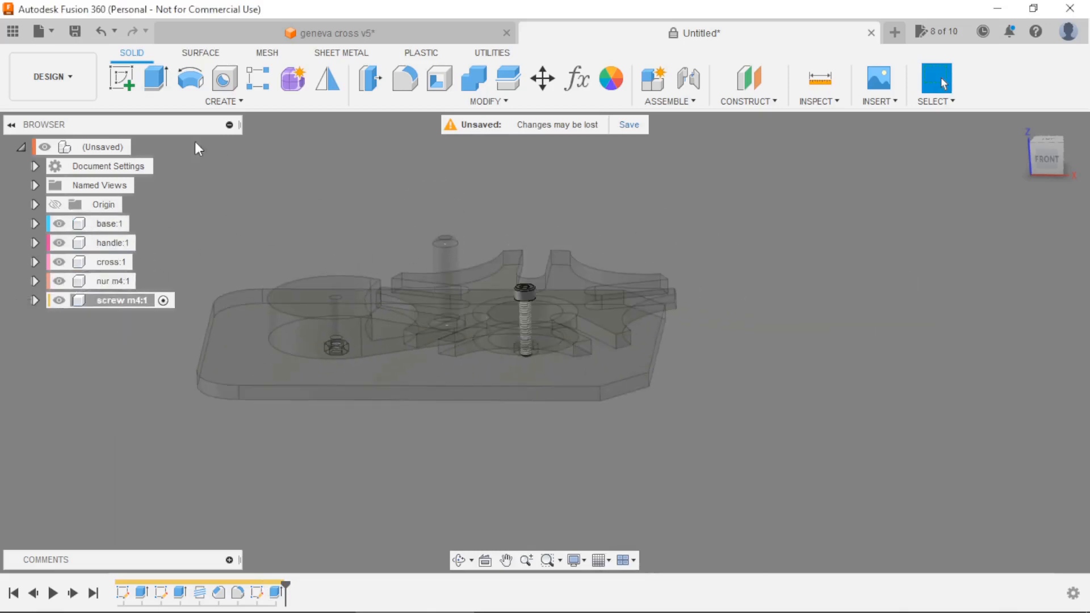
click(142, 147)
click(312, 195)
shift+middle_drag(312, 195, 195, 230)
Ground the base component so it stays fixed in the assembly.
click(102, 224)
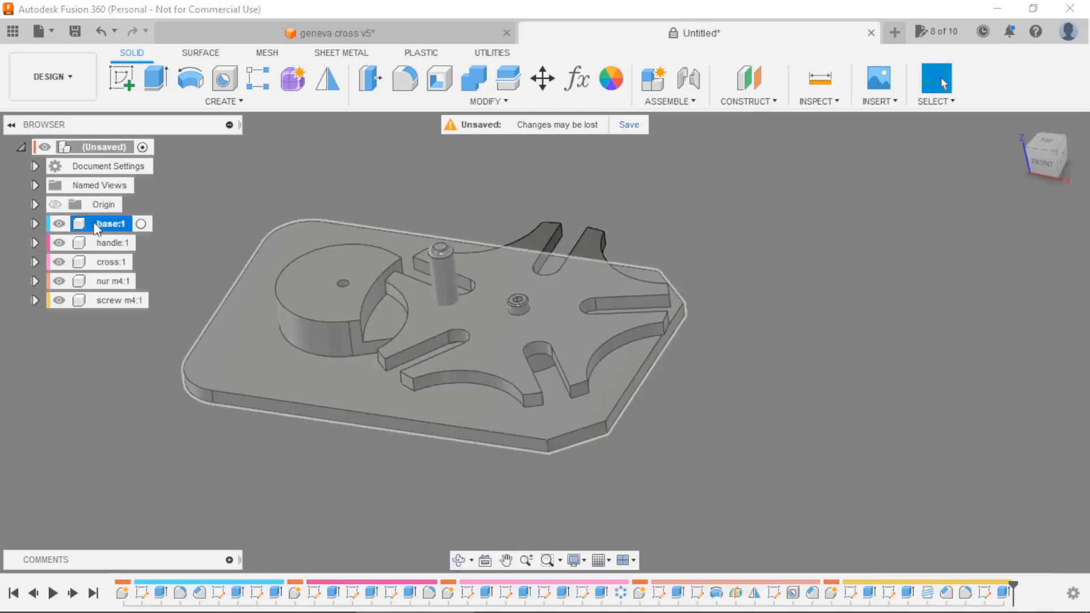
right_click(100, 224)
click(133, 33)
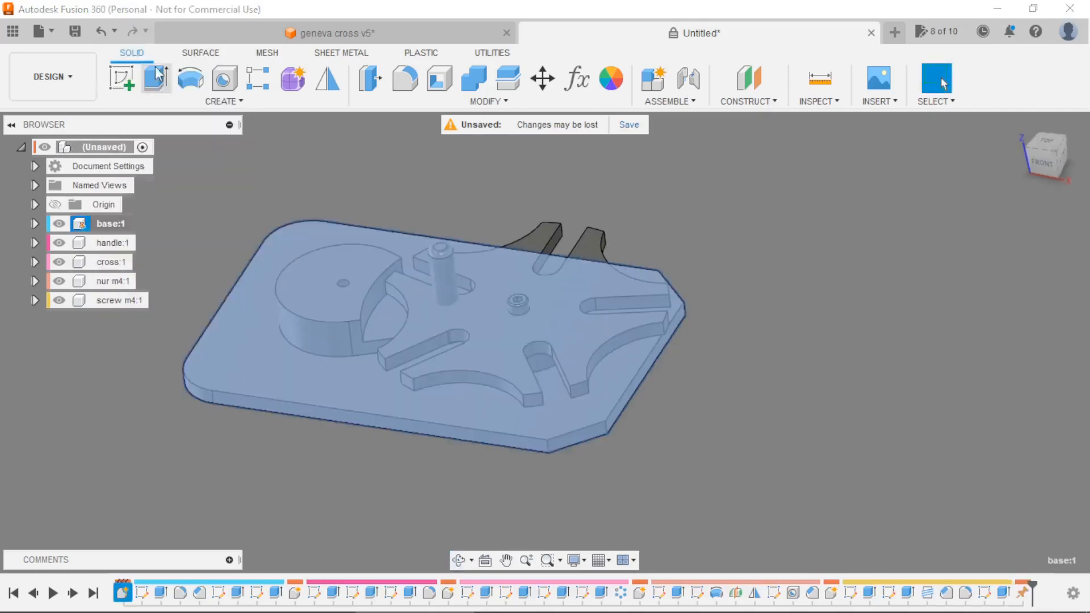
click(267, 175)
Examine the assembly from above and the nut pockets on the underside of the base.
scroll(482, 284, down, 3)
scroll(340, 270, up, 4)
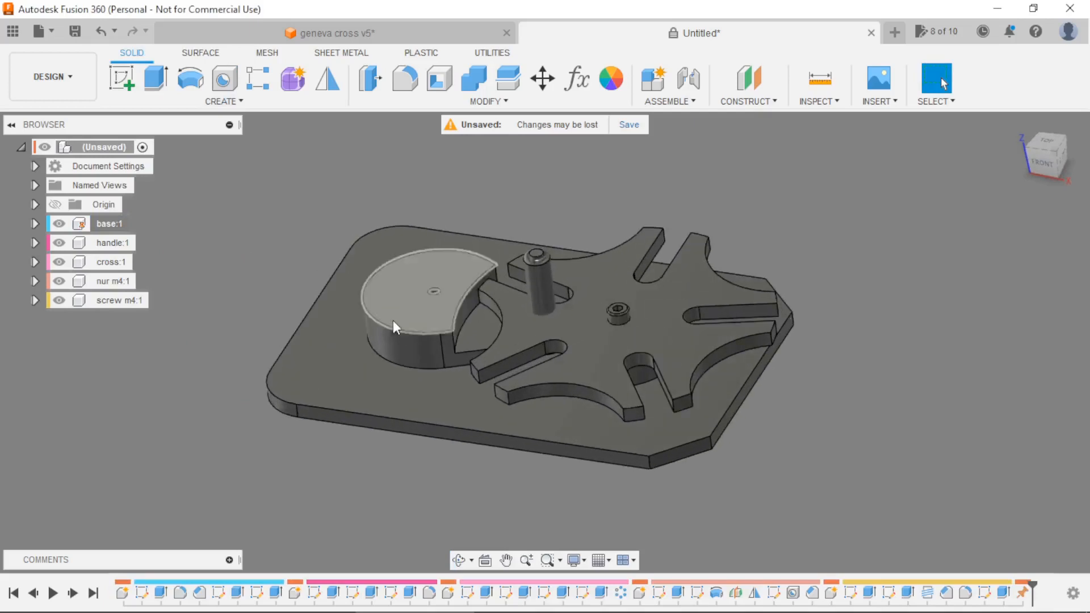
shift+middle_drag(389, 462, 408, 369)
scroll(432, 381, up, 3)
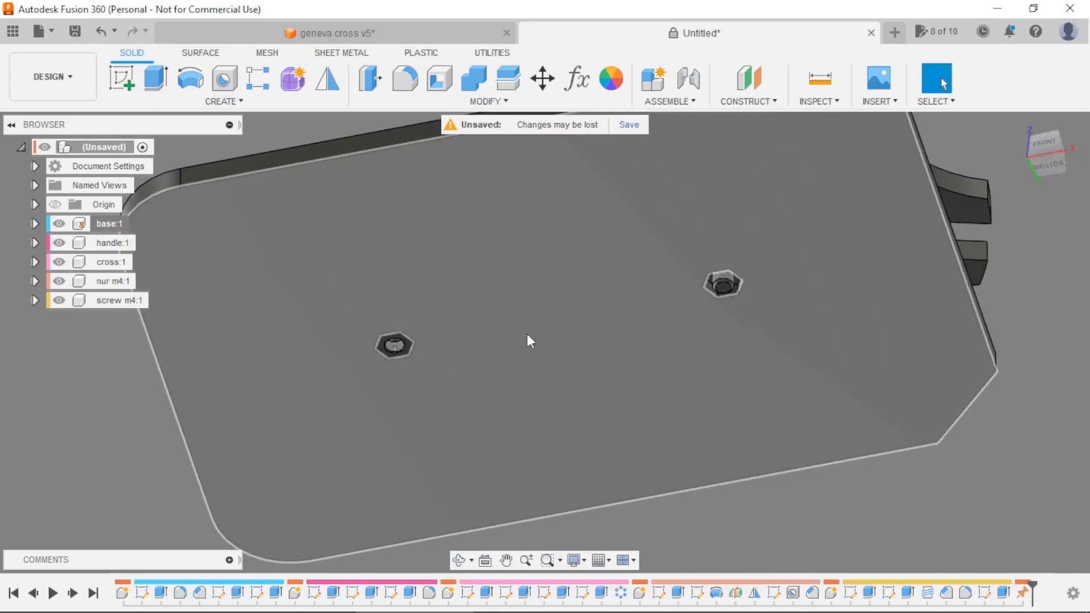
scroll(511, 339, down, 3)
scroll(539, 349, up, 8)
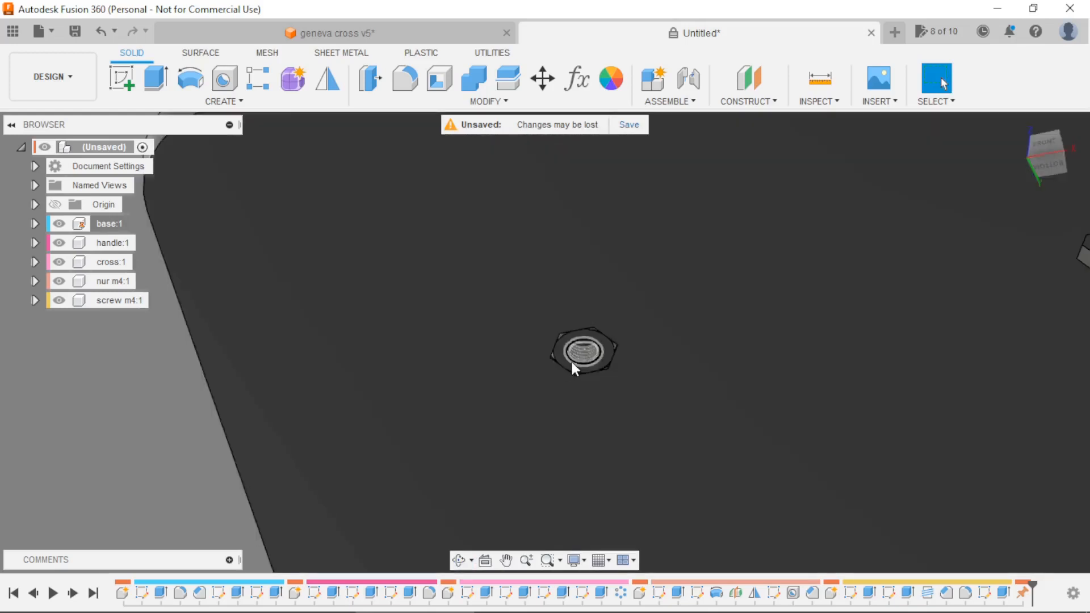
scroll(570, 359, down, 5)
shift+middle_drag(399, 334, 301, 467)
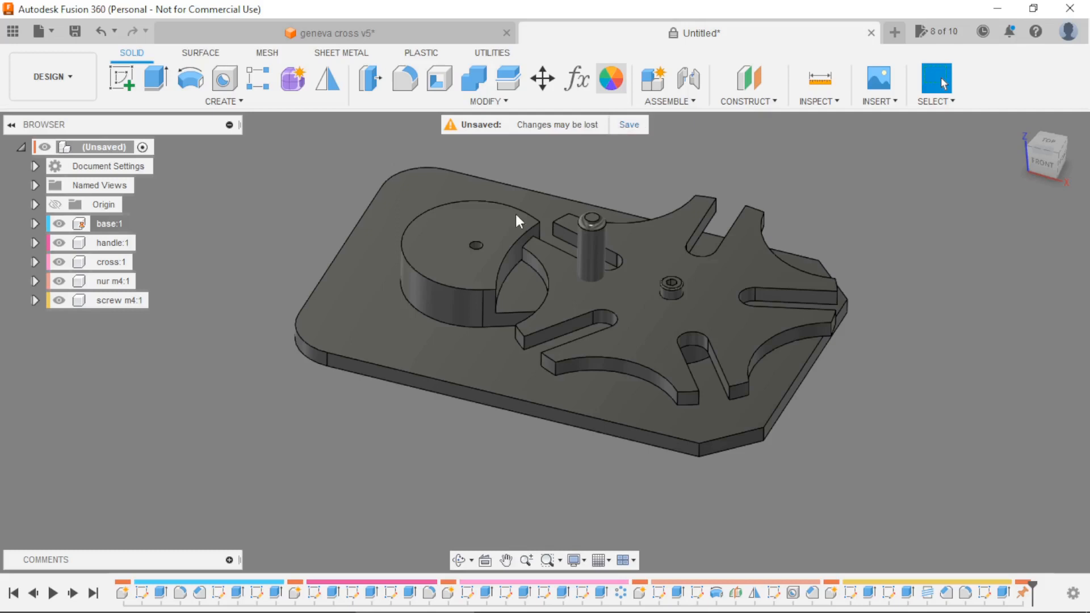
Apply the Paint - Enamel Glossy (Green) appearance to the handle component.
key(a)
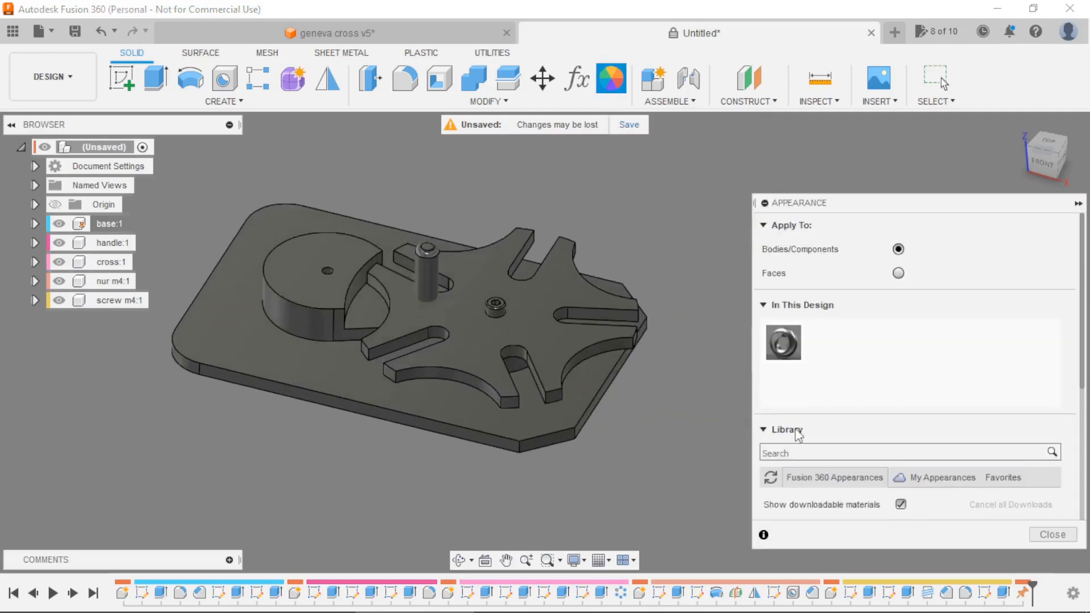
click(763, 305)
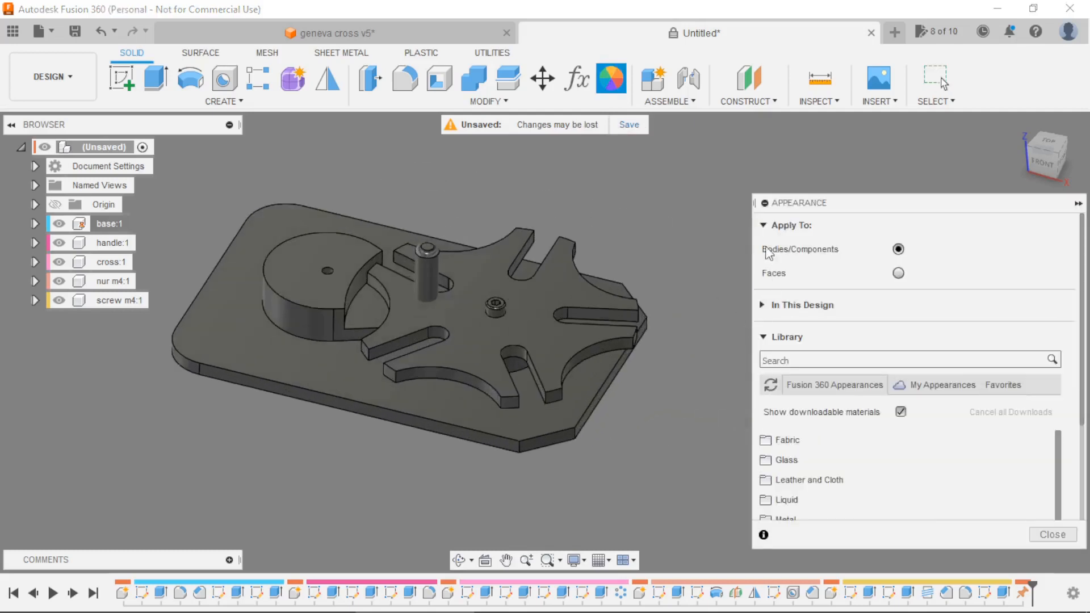
scroll(764, 233, down, 2)
scroll(794, 452, down, 3)
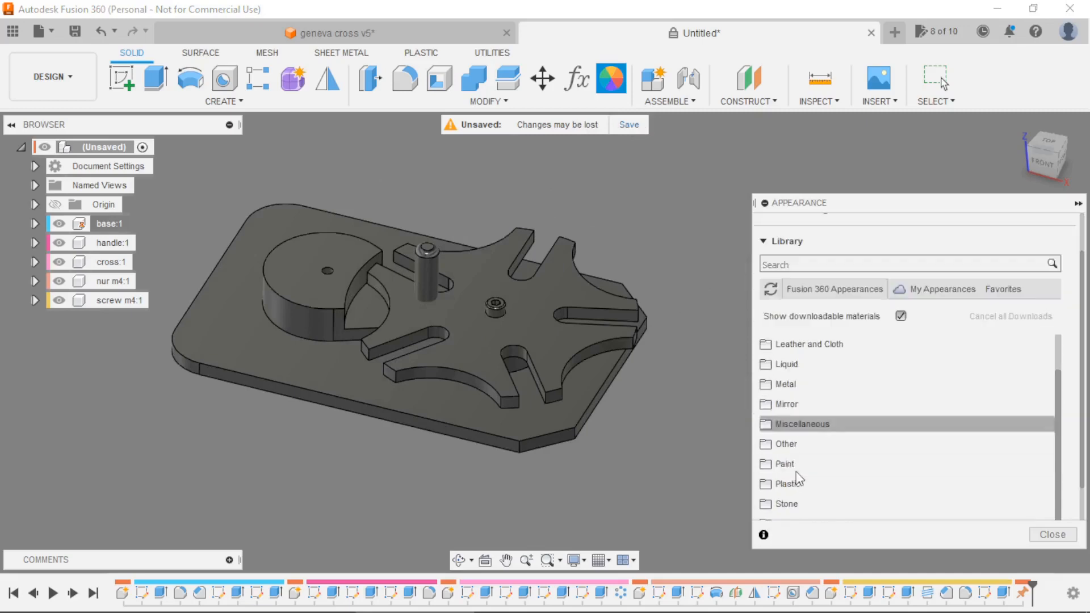
scroll(779, 480, down, 1)
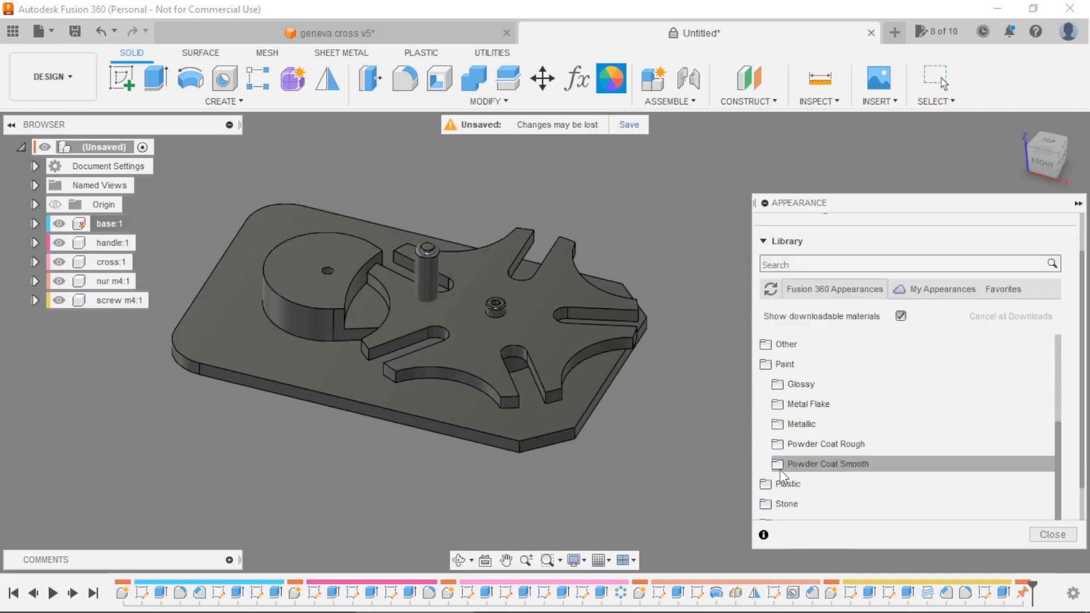
click(786, 385)
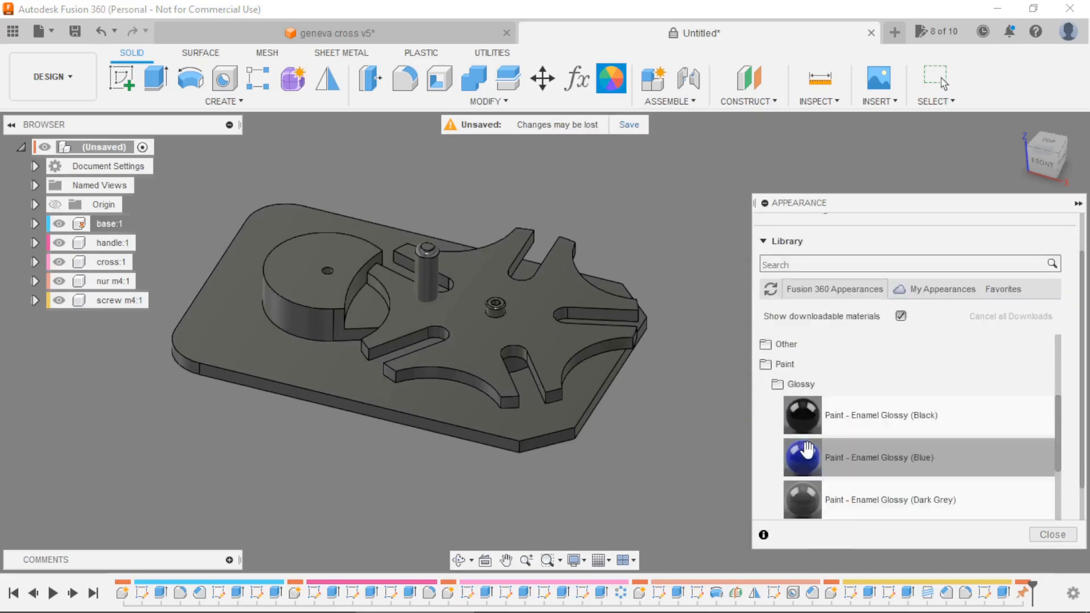
scroll(809, 454, down, 1)
drag(804, 479, 291, 282)
Apply the Paint - Enamel Glossy (Red) appearance to the cross component.
scroll(812, 482, down, 3)
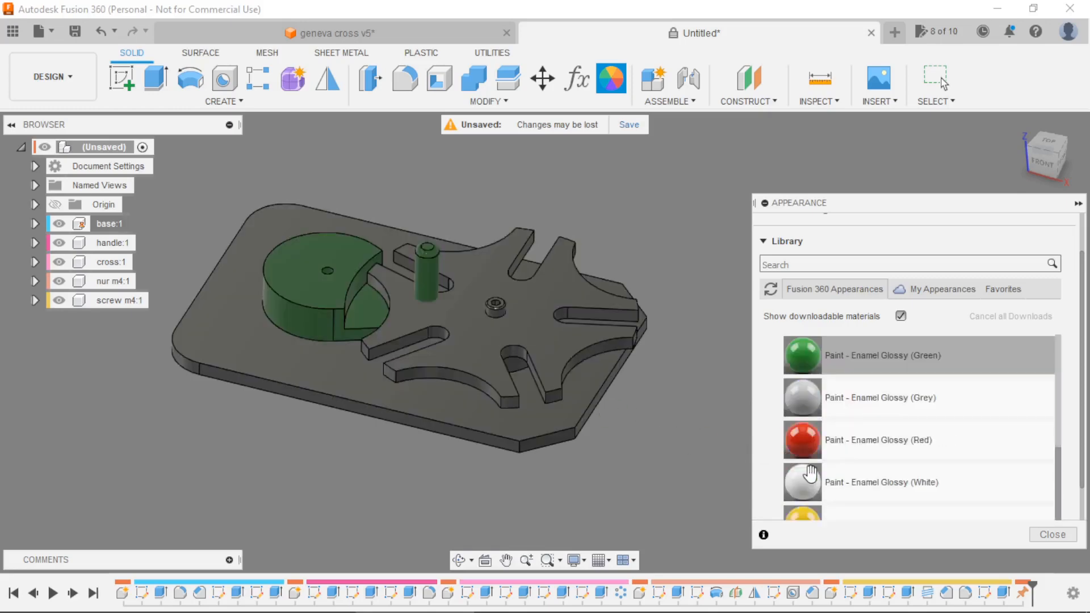
scroll(813, 483, down, 3)
scroll(812, 421, up, 3)
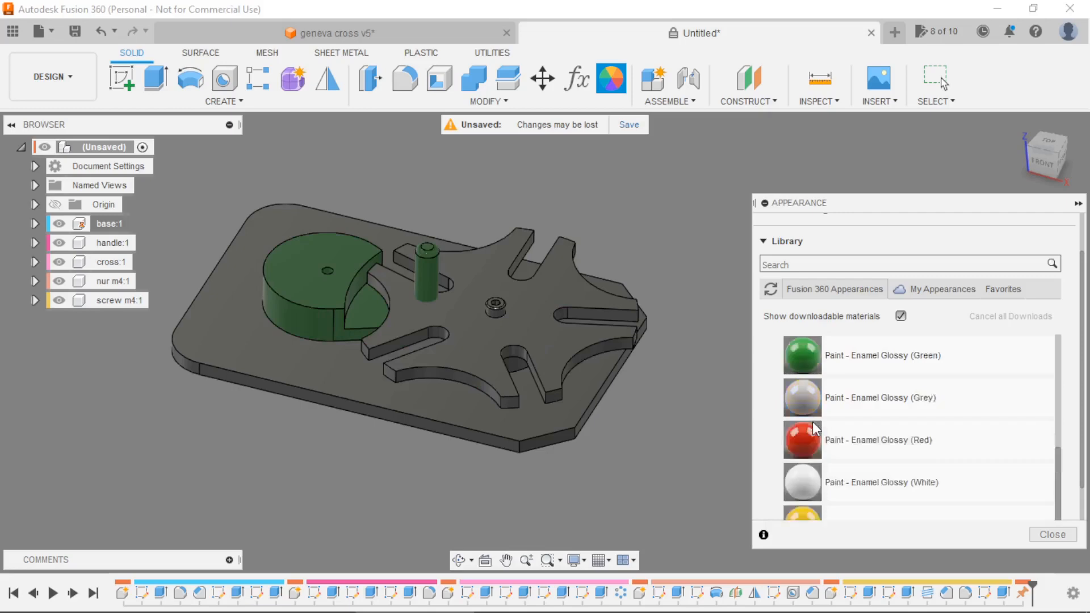
drag(806, 435, 536, 333)
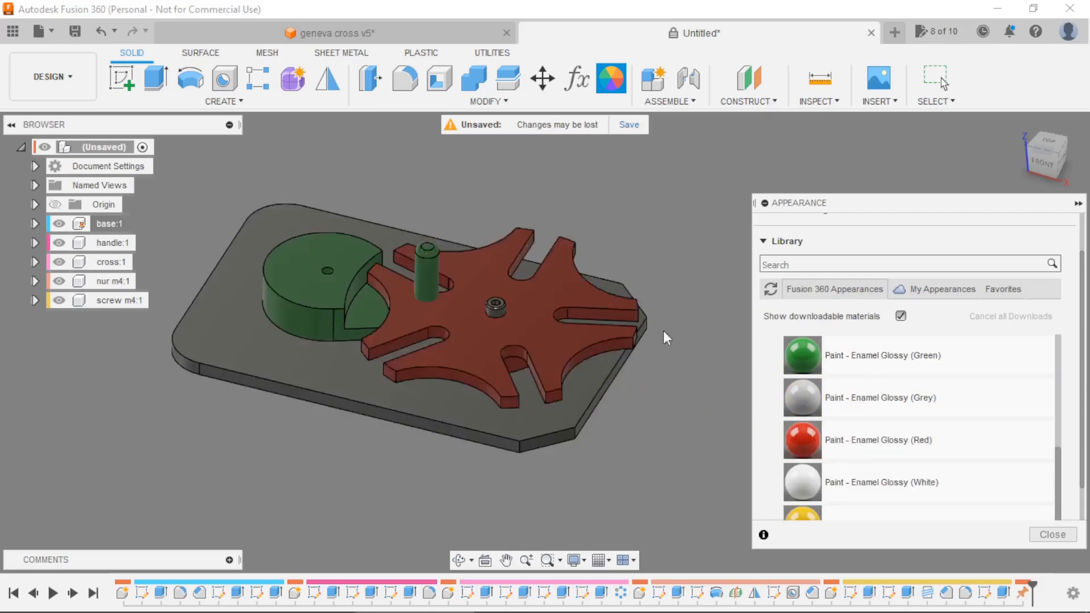
Apply the Paint - Enamel Glossy (Yellow) appearance to the base component and finish assigning appearances.
scroll(806, 440, down, 3)
drag(802, 398, 584, 404)
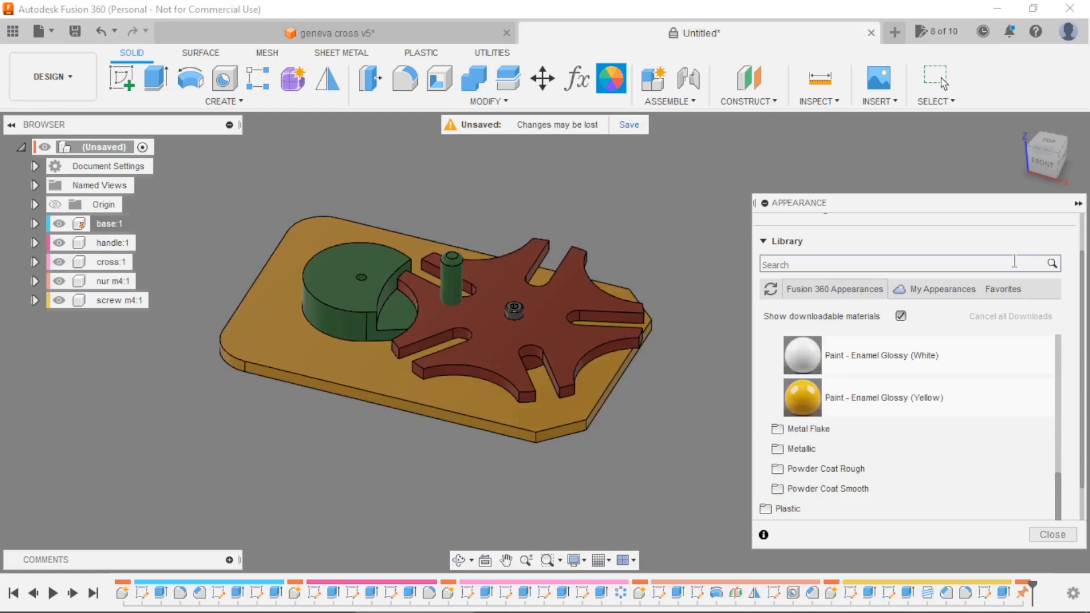
click(1051, 534)
Pull the M4 nut out of its hexagonal pocket on the underside of the base.
shift+middle_drag(375, 386, 322, 338)
scroll(353, 363, up, 10)
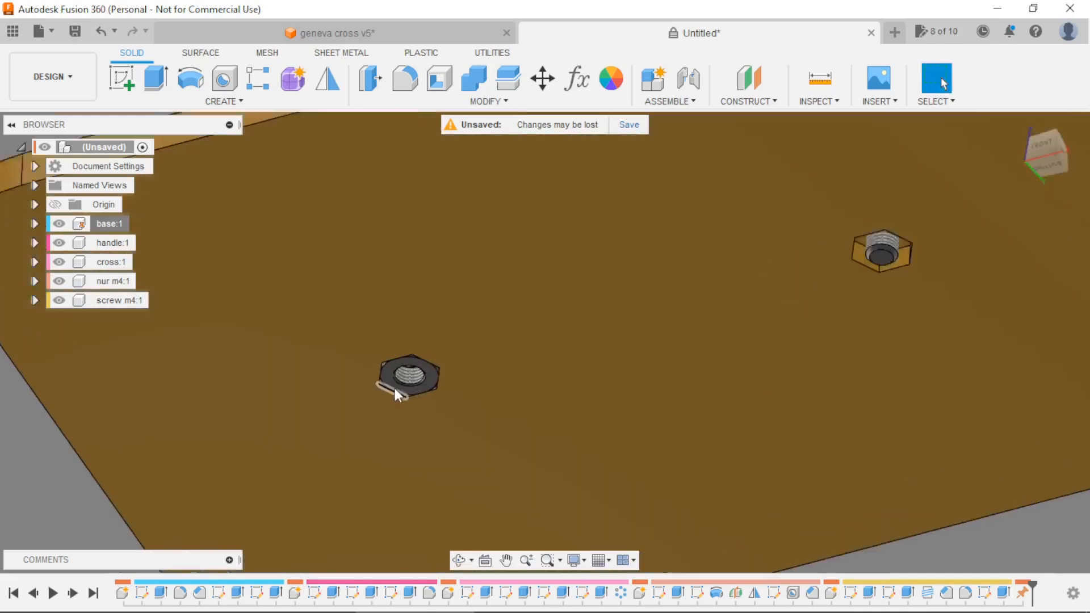
scroll(389, 386, up, 2)
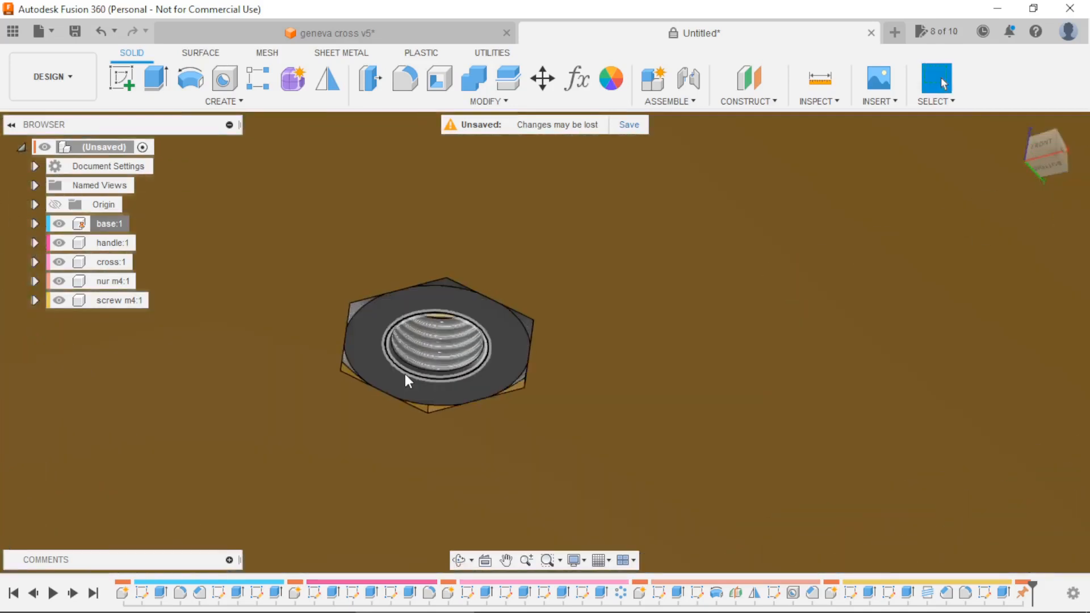
drag(405, 373, 231, 475)
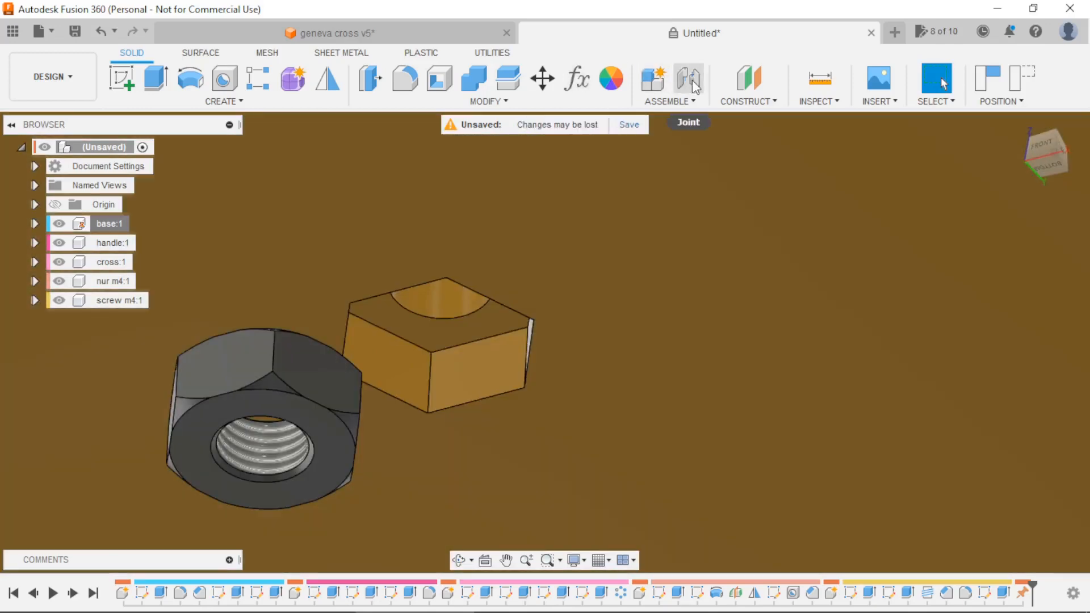
Joint the nut's threaded hole centre to the hole centre in the base's empty hexagonal pocket, with a 0.0 deg angle.
click(694, 84)
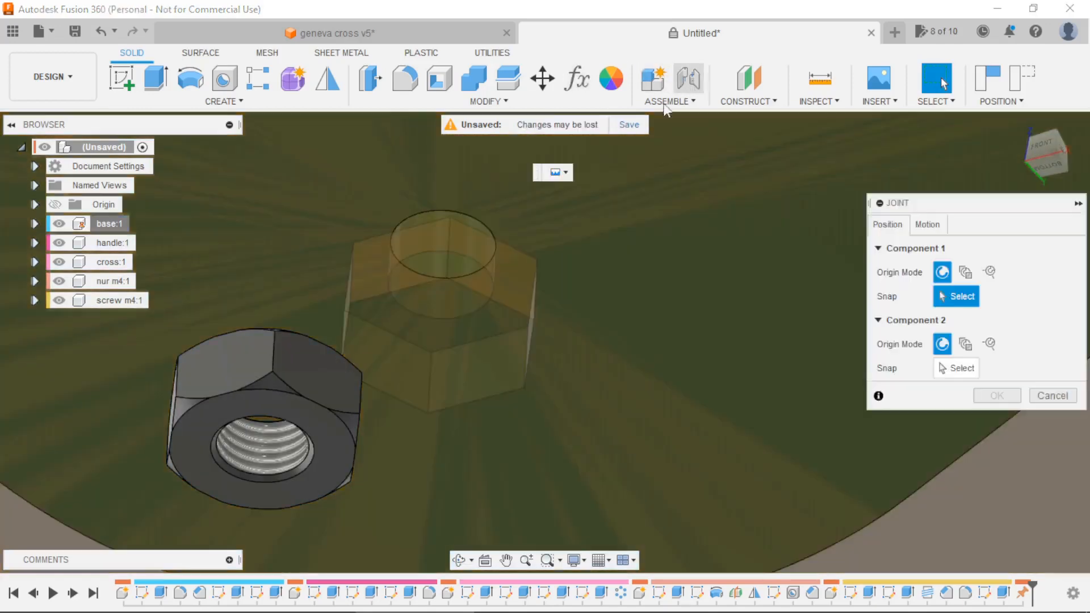
click(284, 451)
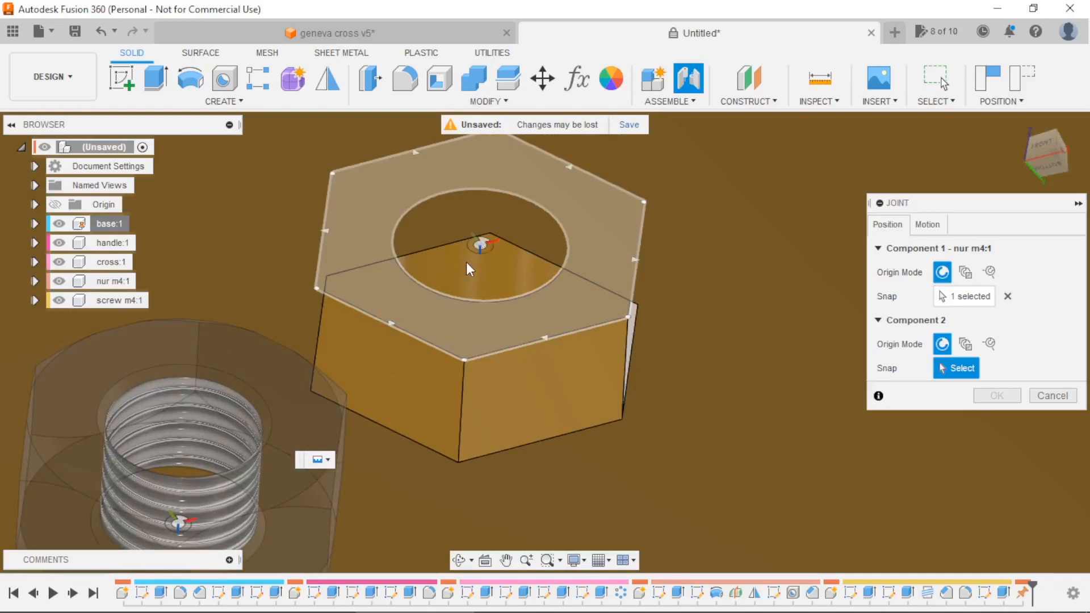
click(467, 262)
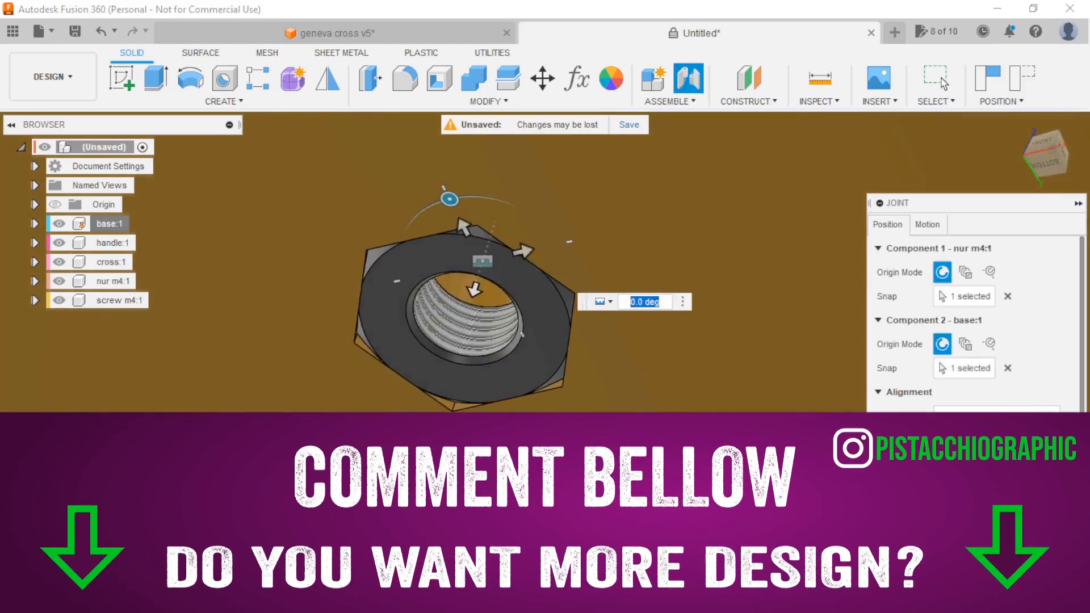
key(Return)
Paste a copy of the M4 nut component and move it across the base's underside towards the other hexagonal pocket.
scroll(330, 346, down, 8)
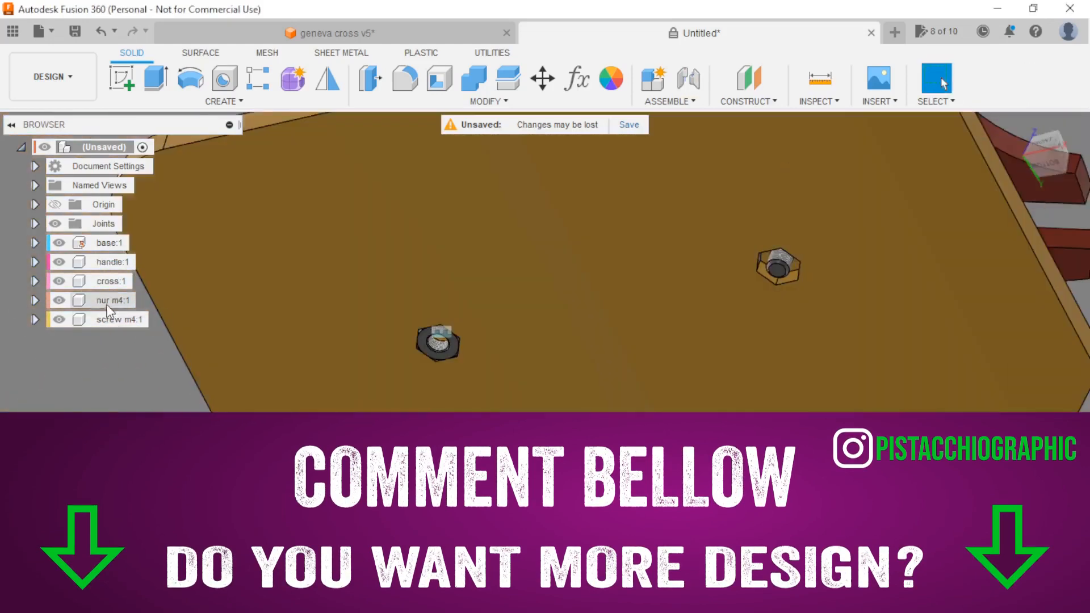
click(109, 302)
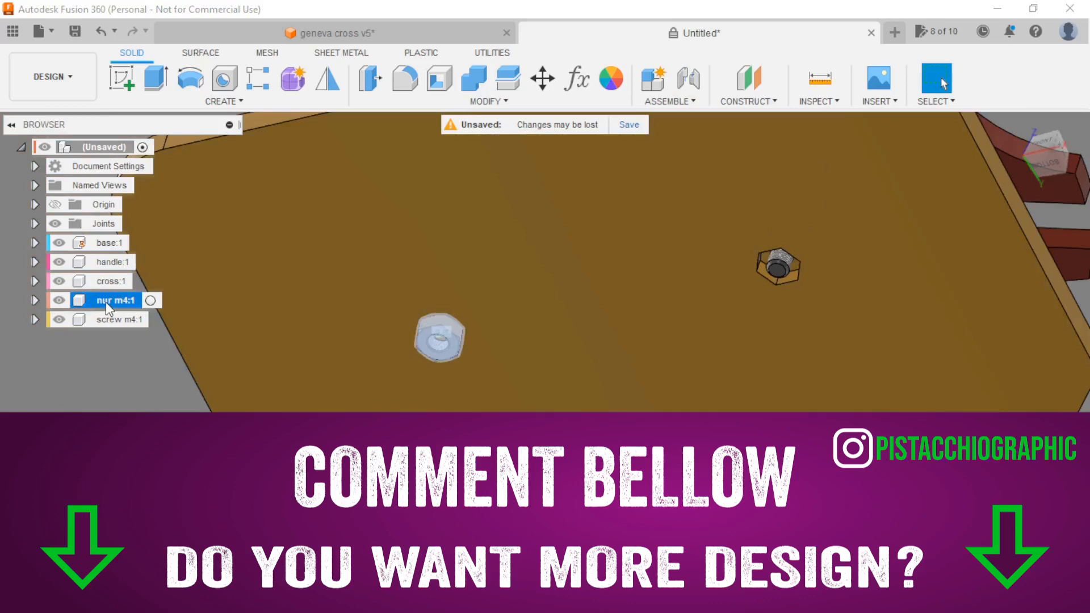
key(ctrl+v)
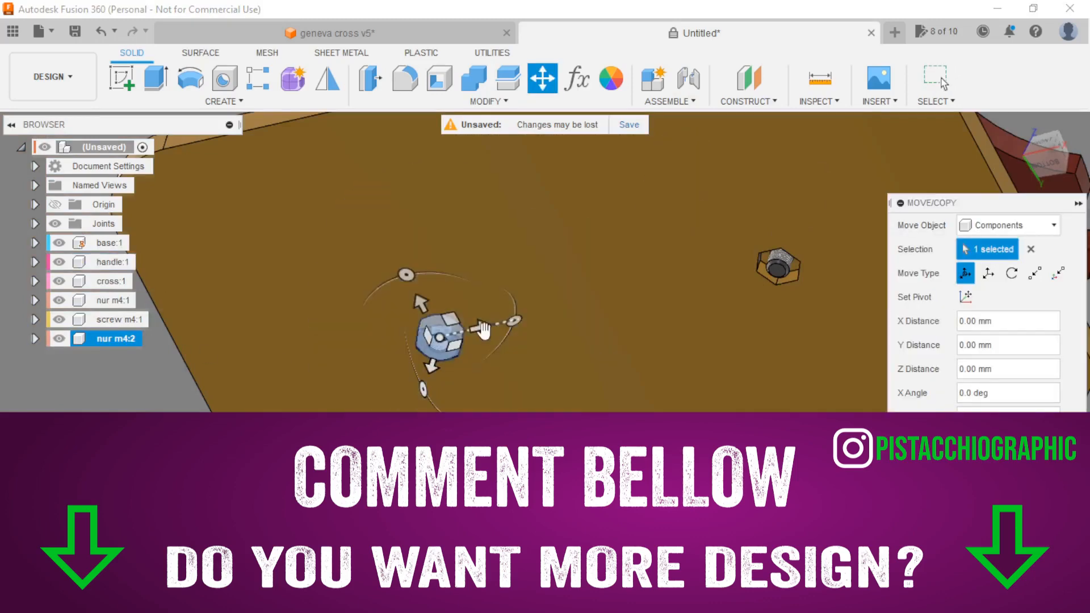
drag(484, 330, 708, 330)
key(Return)
Joint the copied nut's threaded hole centre to the hole centre in the hexagonal pocket around the screw, with a 0.0 deg angle.
scroll(780, 257, up, 6)
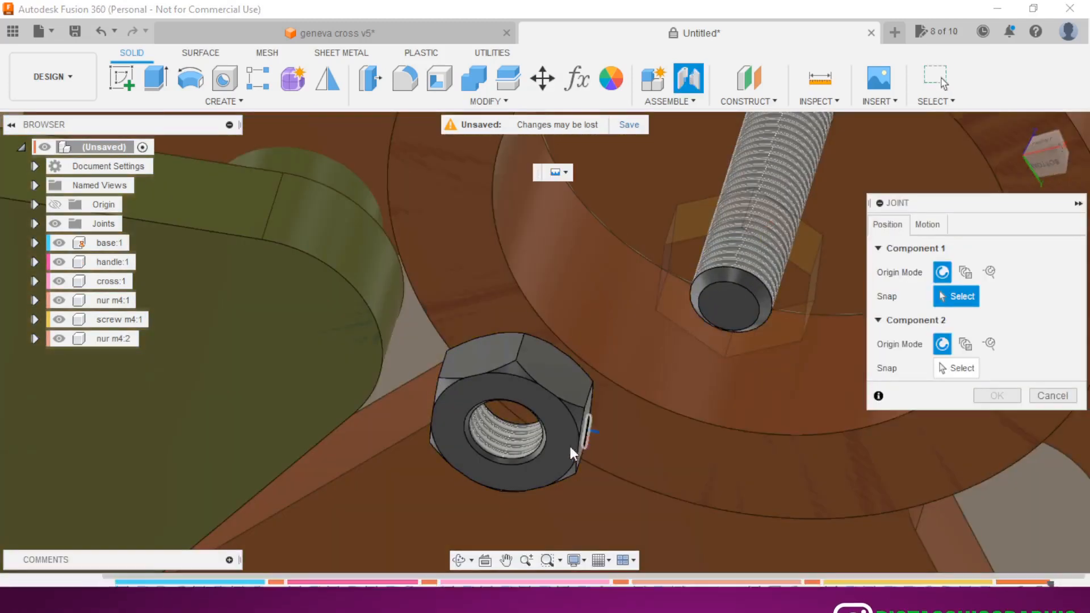
click(557, 449)
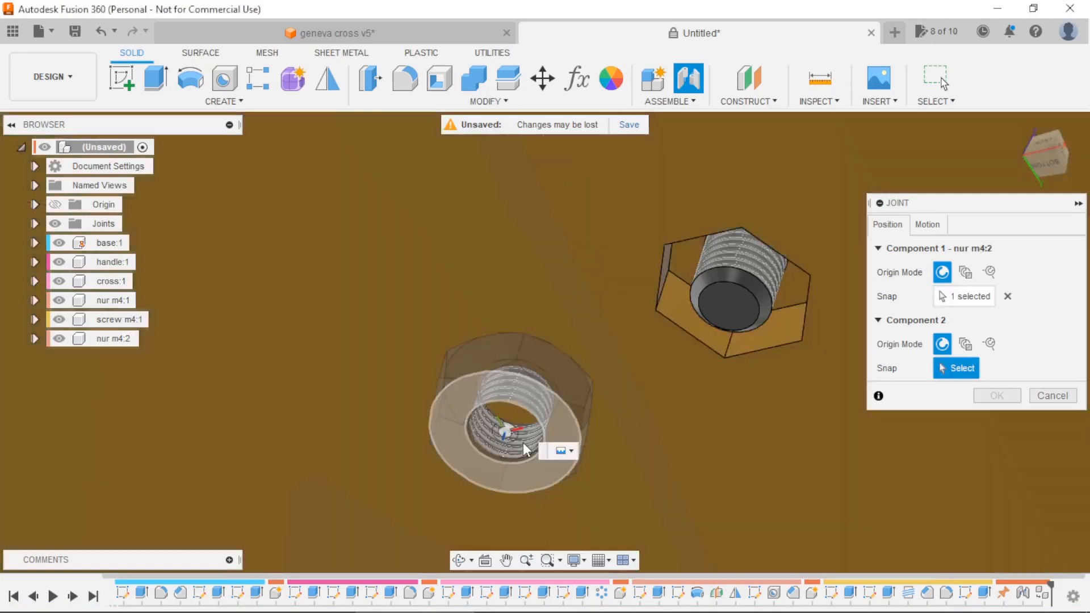
scroll(693, 252, up, 5)
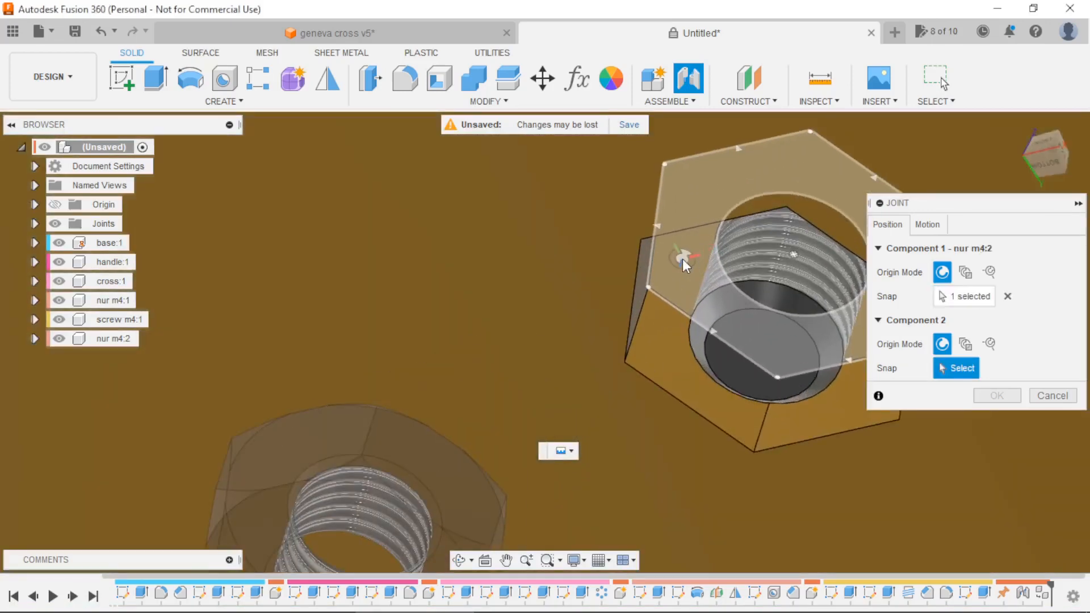
click(764, 251)
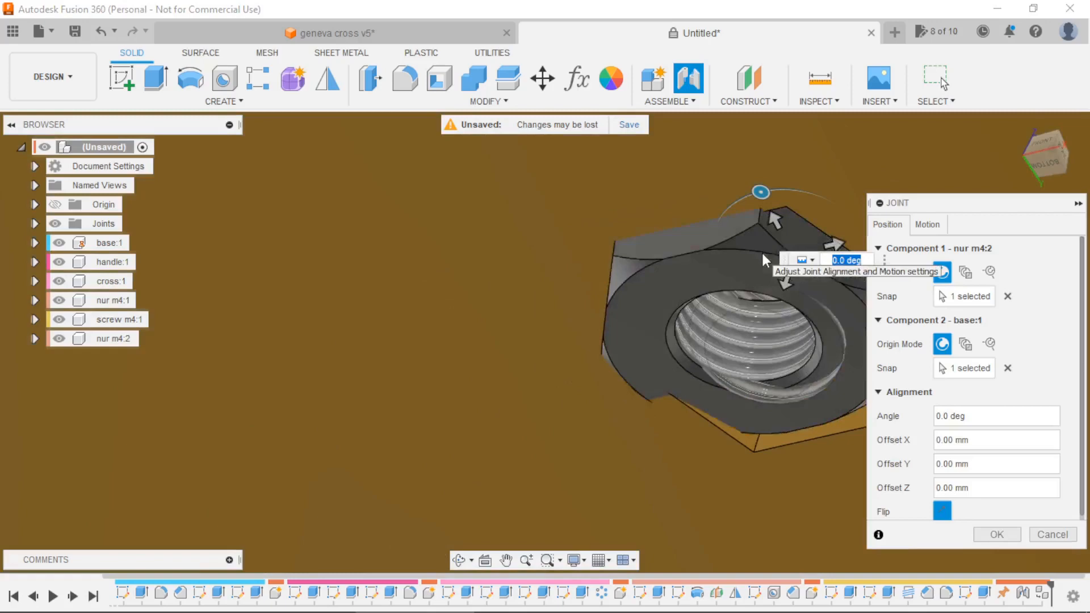
click(996, 534)
Move the handle component off the edge of the base so the hole on its underside is accessible.
scroll(624, 276, down, 5)
scroll(659, 272, down, 5)
shift+middle_drag(693, 260, 710, 366)
key(Escape)
scroll(683, 271, up, 3)
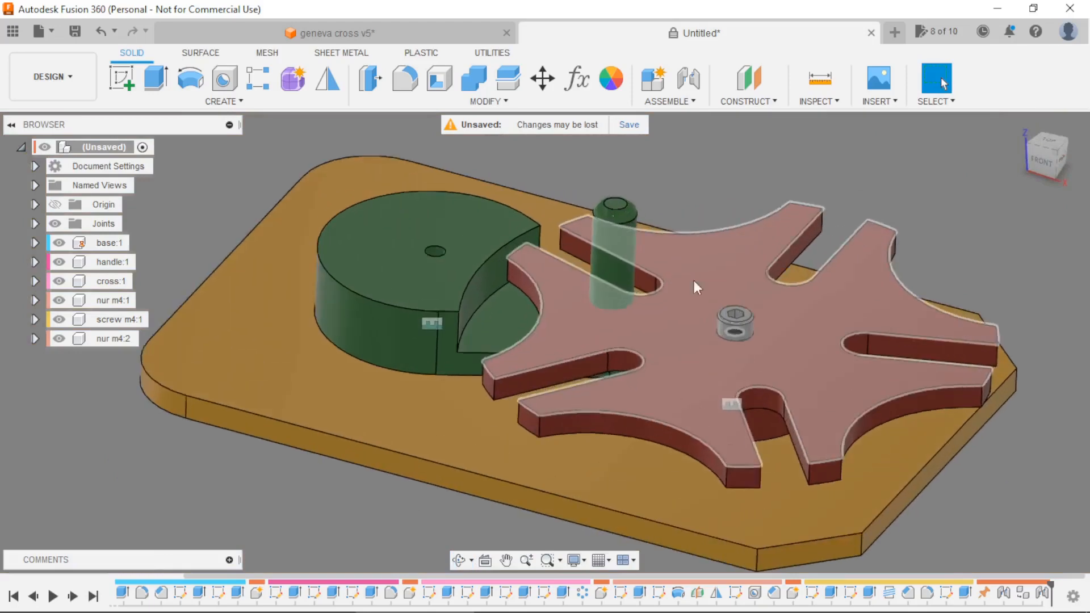
scroll(516, 235, up, 3)
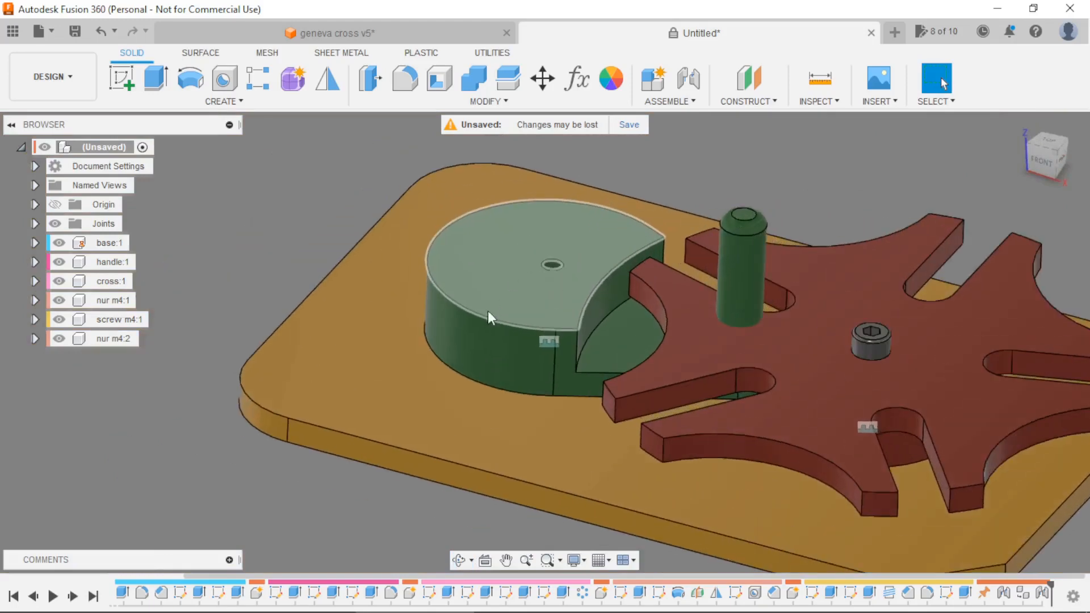
shift+middle_drag(481, 311, 302, 282)
scroll(302, 282, down, 3)
scroll(332, 269, up, 3)
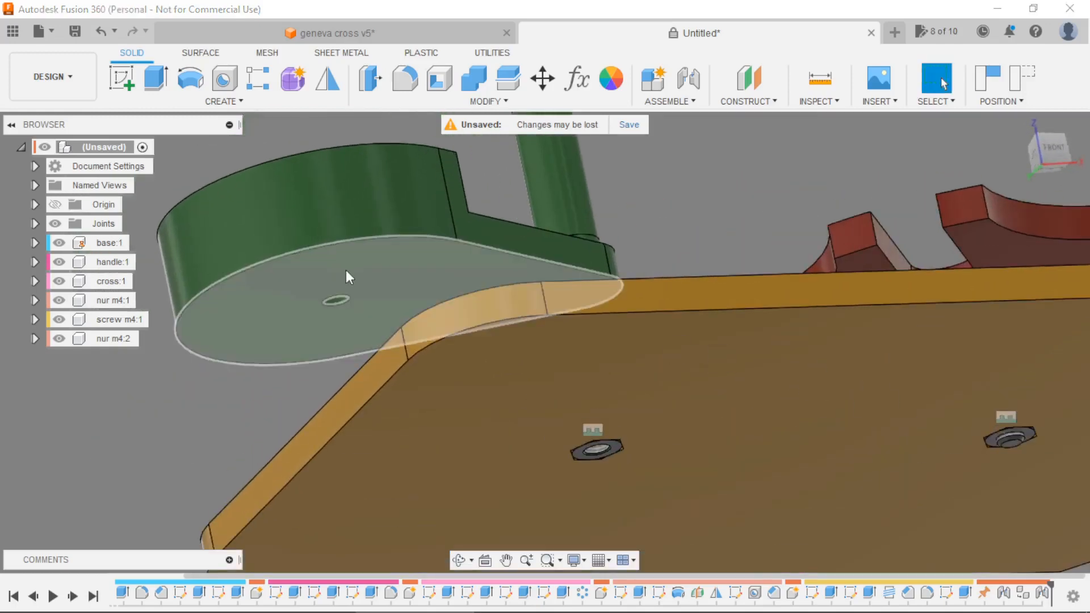
Joint the hole centre on the handle's underside to the free hole centre on the base's top face.
key(j)
click(359, 289)
scroll(670, 284, down, 1)
shift+middle_drag(669, 284, 668, 305)
scroll(668, 306, down, 2)
scroll(726, 193, up, 3)
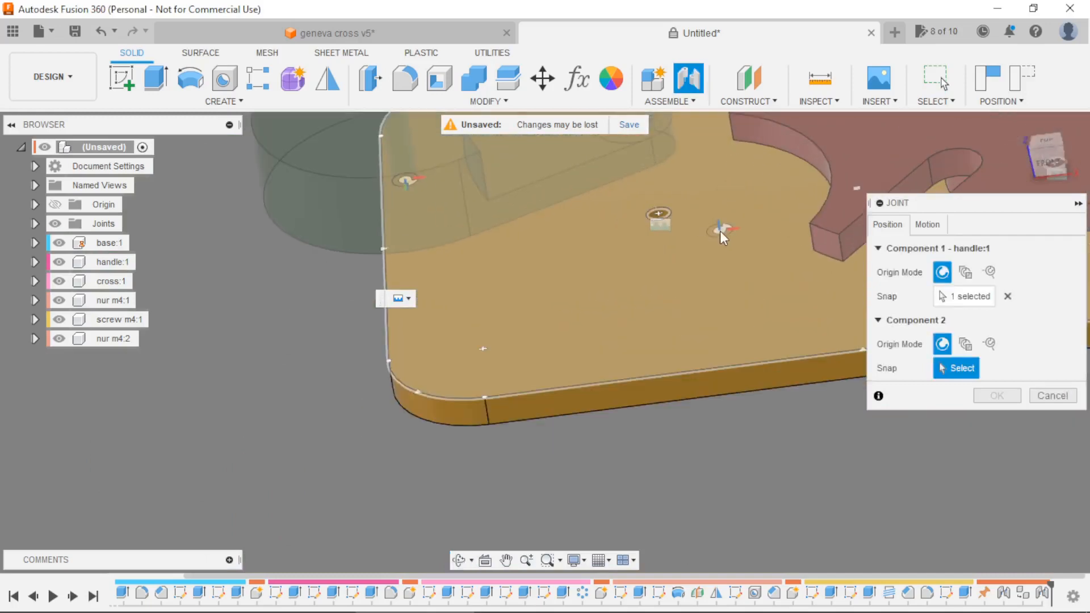
click(676, 222)
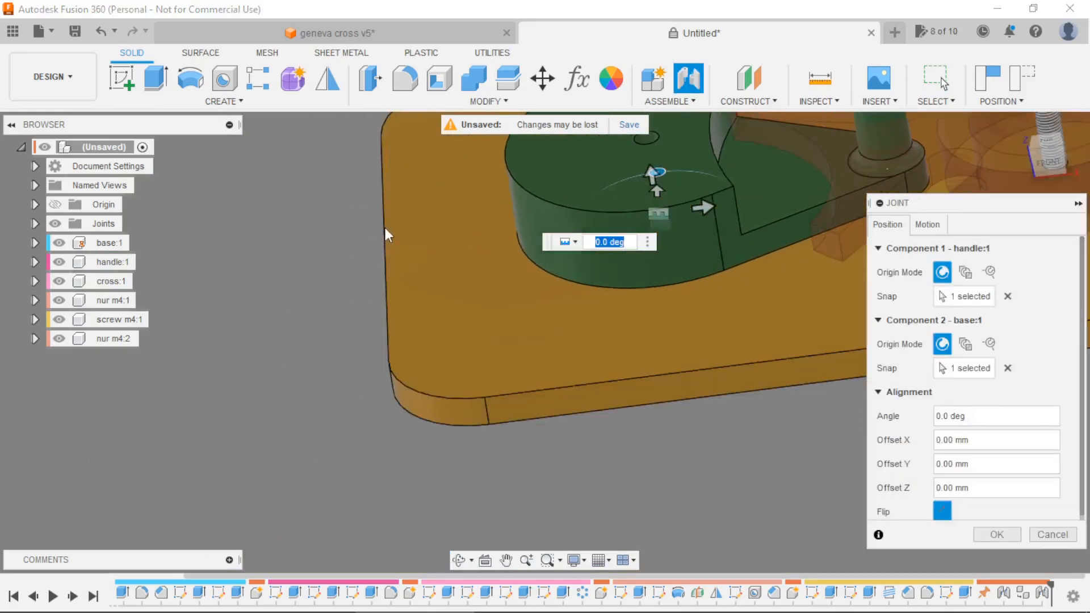
Set the handle joint's motion type to Revolute about the Z axis and create the joint.
click(927, 225)
click(974, 246)
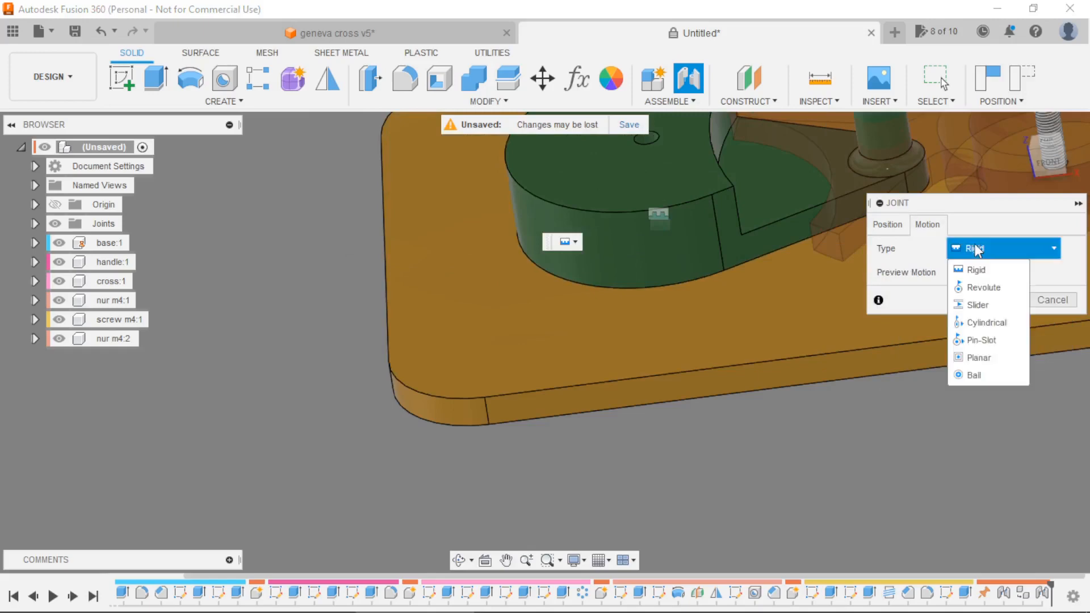
click(983, 287)
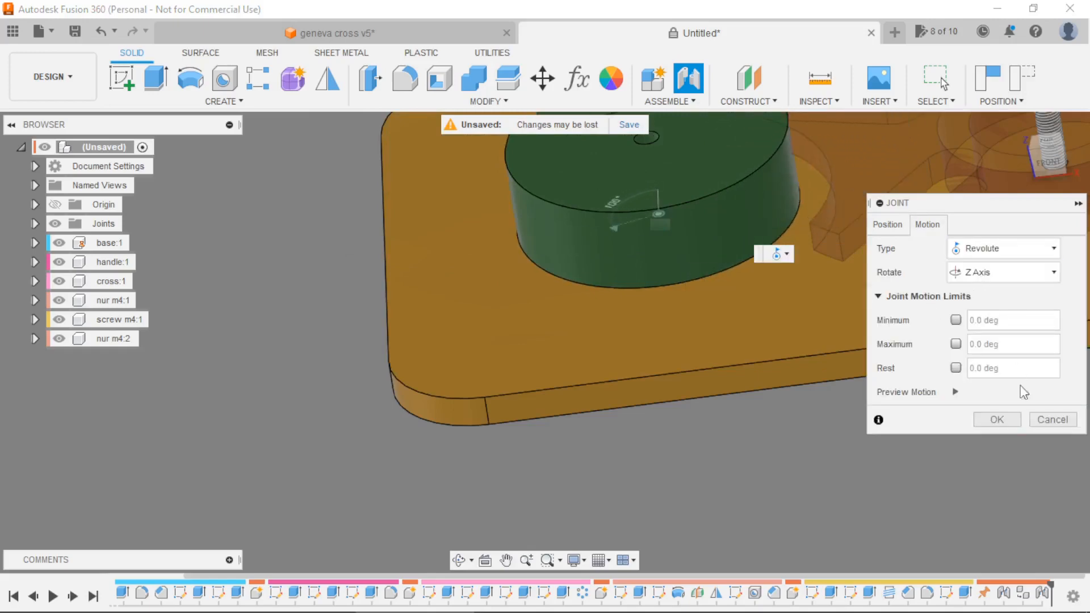
click(990, 418)
Pull the M4 screw out of the cross and place it beside the base.
shift+middle_drag(426, 364, 665, 223)
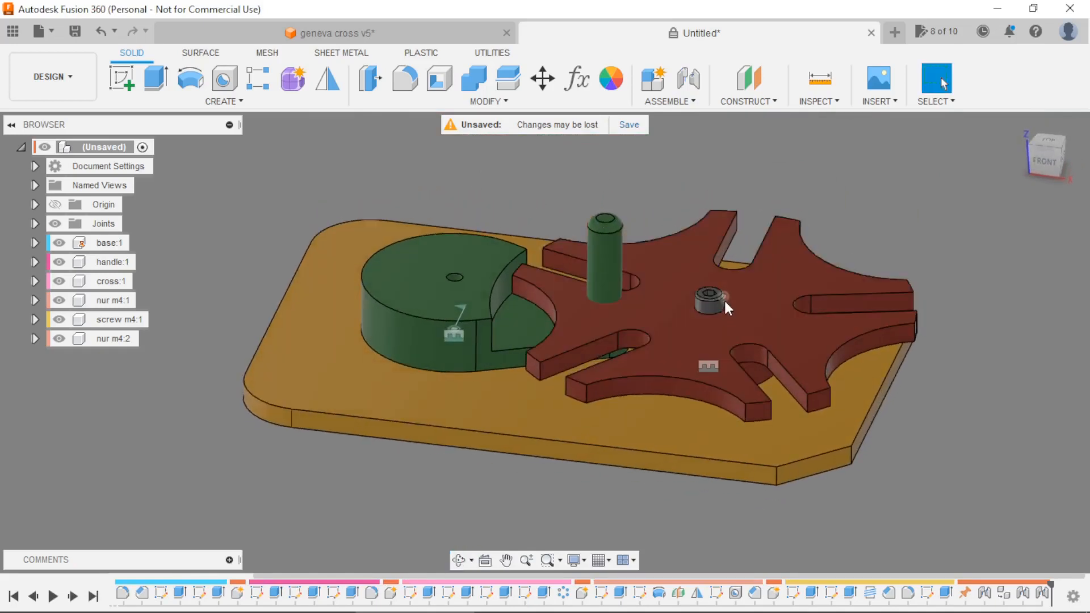
drag(716, 291, 653, 175)
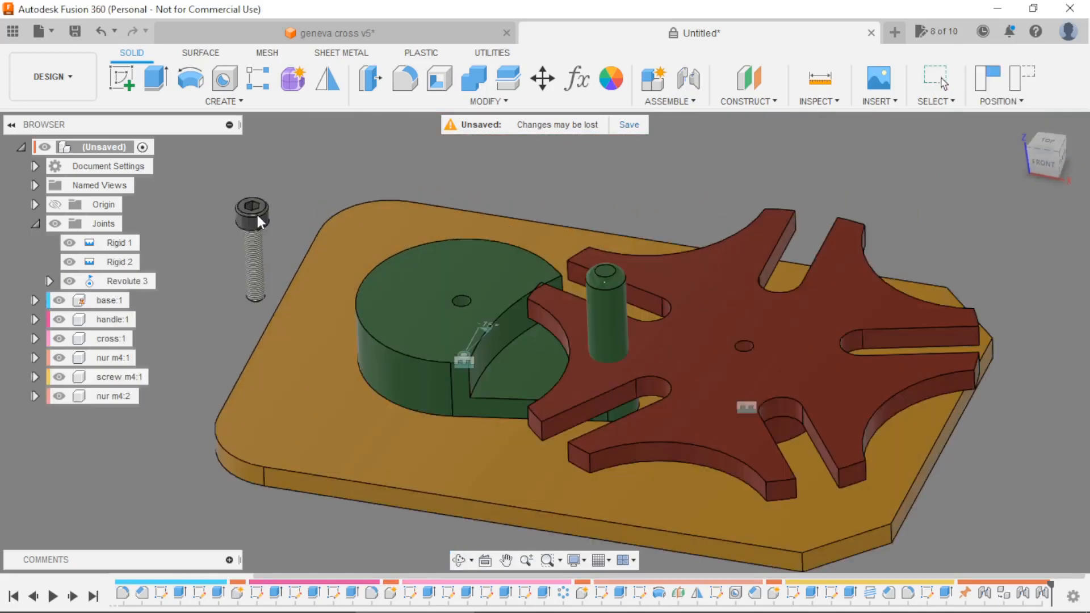
shift+middle_drag(332, 165, 436, 254)
scroll(192, 350, down, 3)
scroll(205, 368, up, 3)
Joint the centre of the screw's tip to the threaded hole centre of the nut beneath the handle.
key(j)
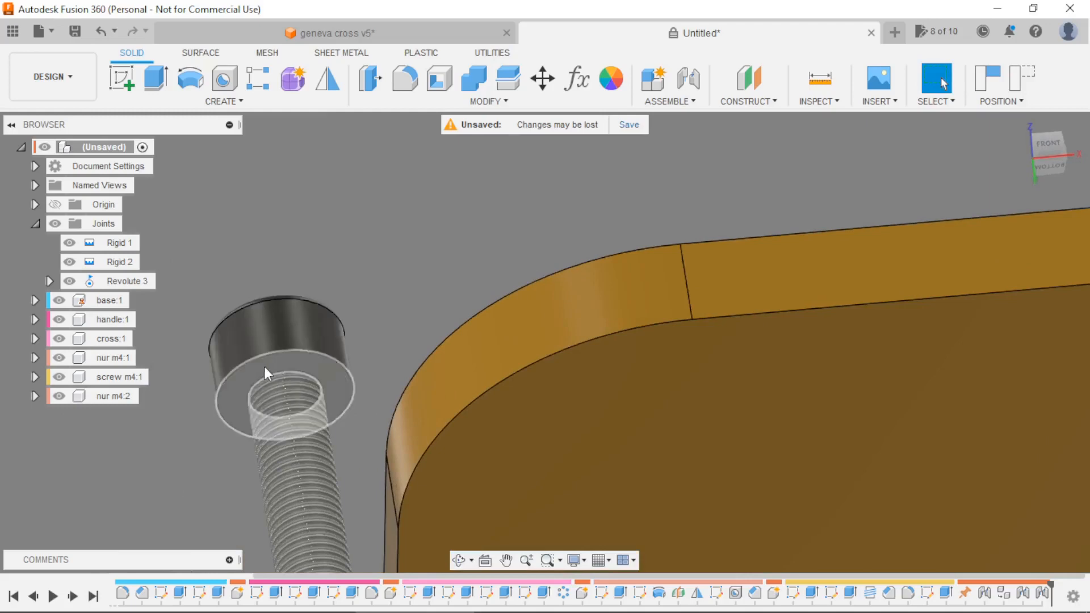
shift+middle_drag(272, 370, 645, 447)
click(370, 373)
scroll(639, 434, up, 5)
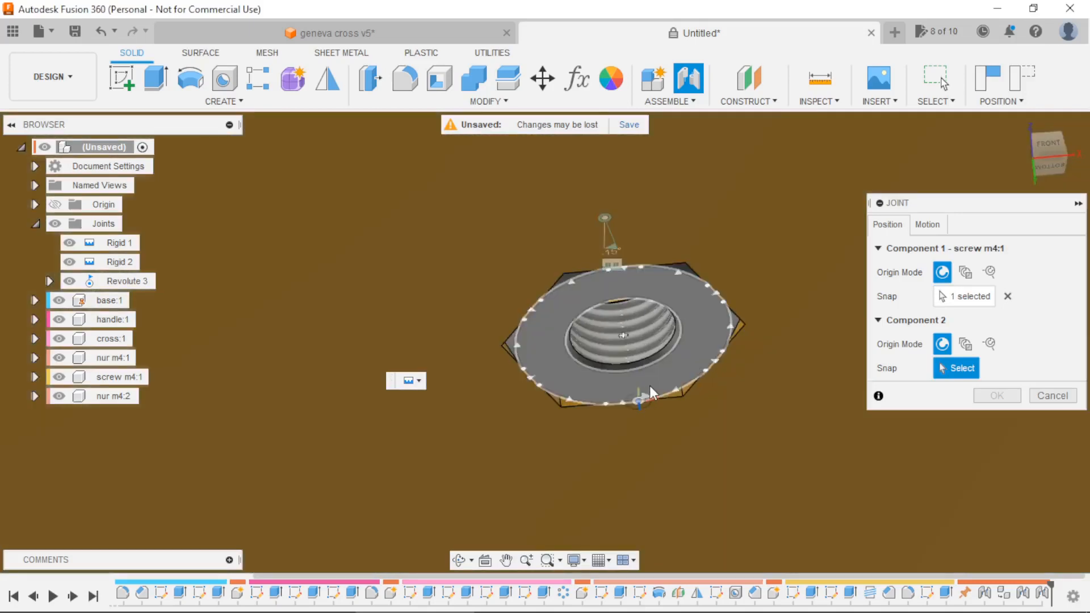
click(641, 359)
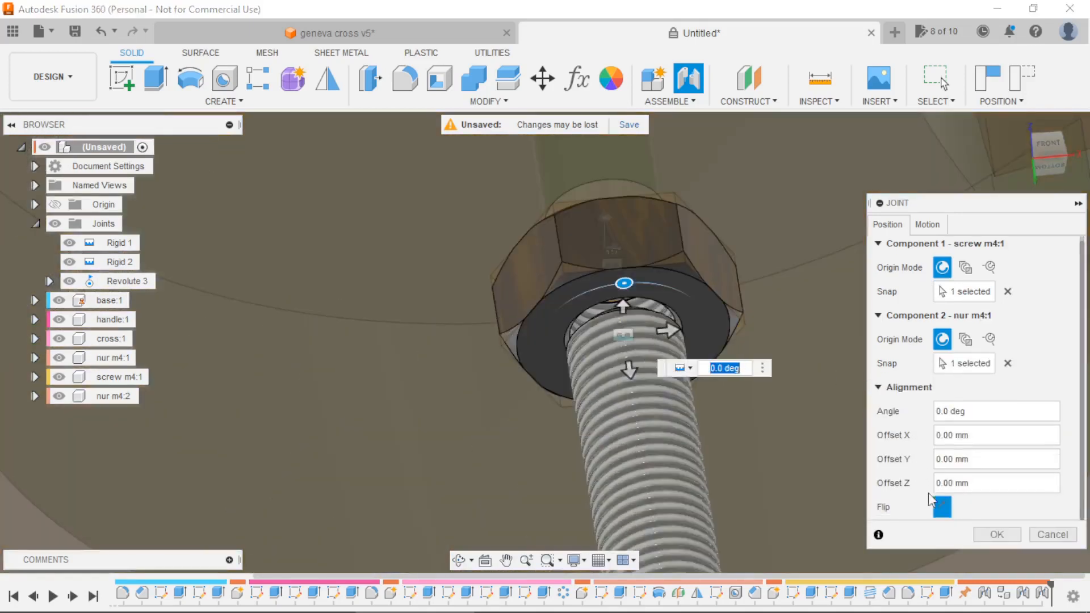
Flip the screw joint's direction, set its Z offset to 1 mm and create the joint.
click(941, 508)
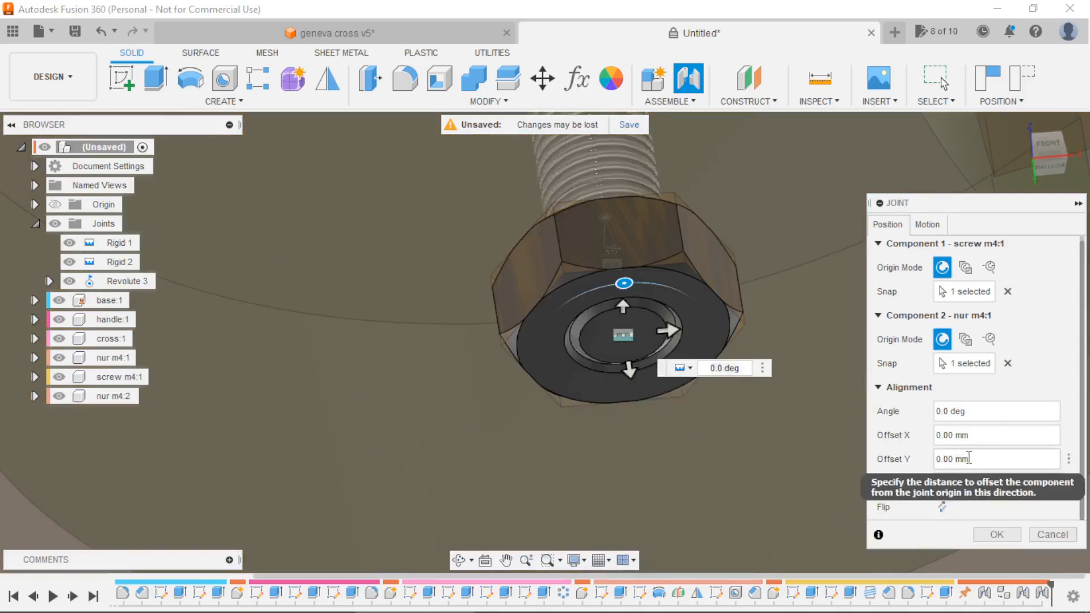
click(935, 486)
text(1)
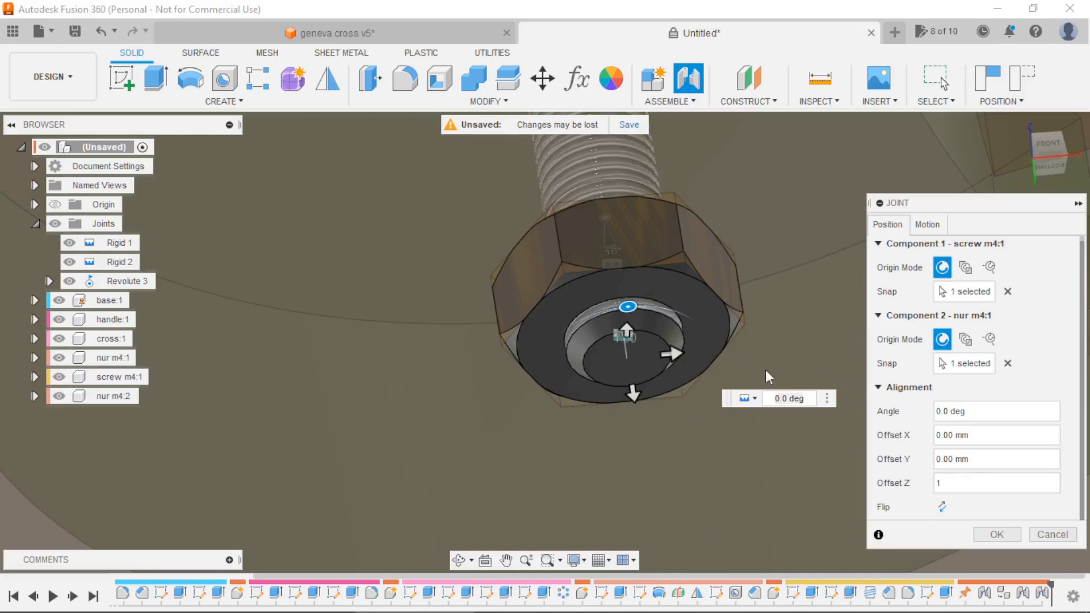
scroll(629, 393, down, 5)
scroll(666, 378, down, 5)
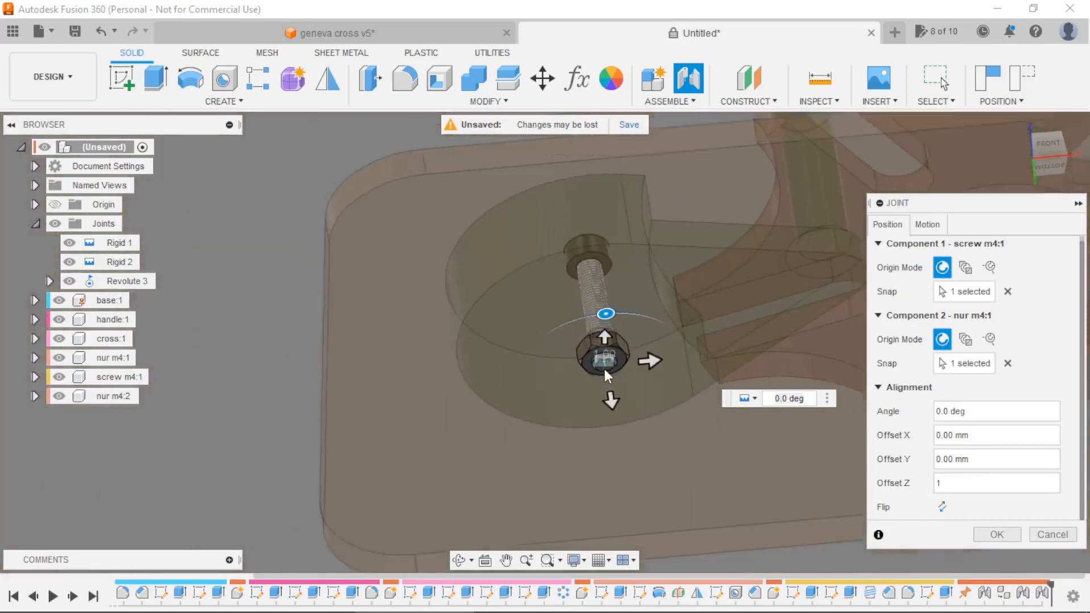
shift+middle_drag(614, 397, 617, 486)
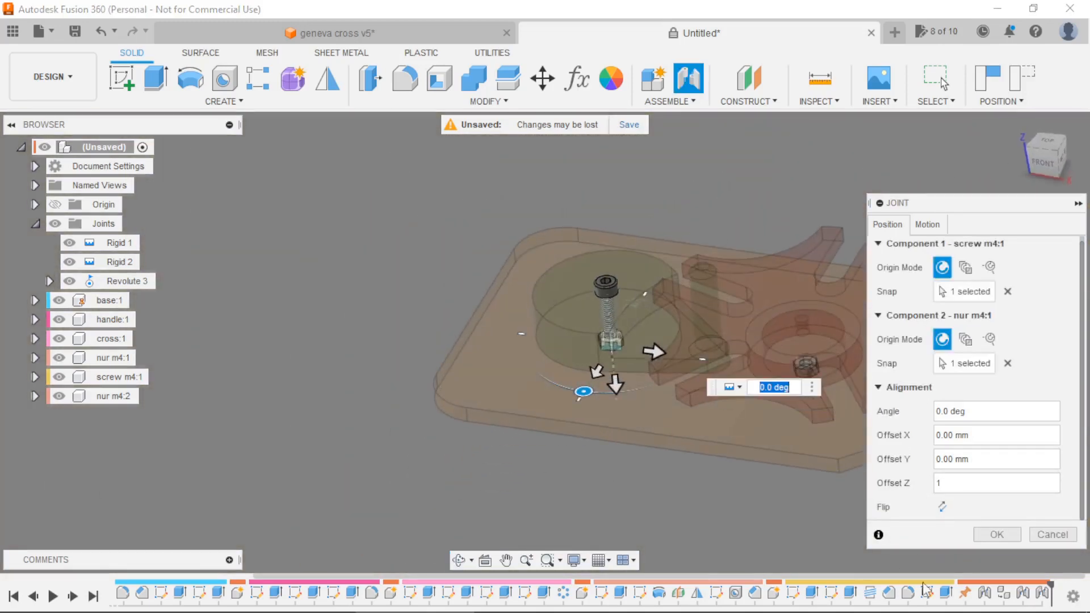
click(996, 534)
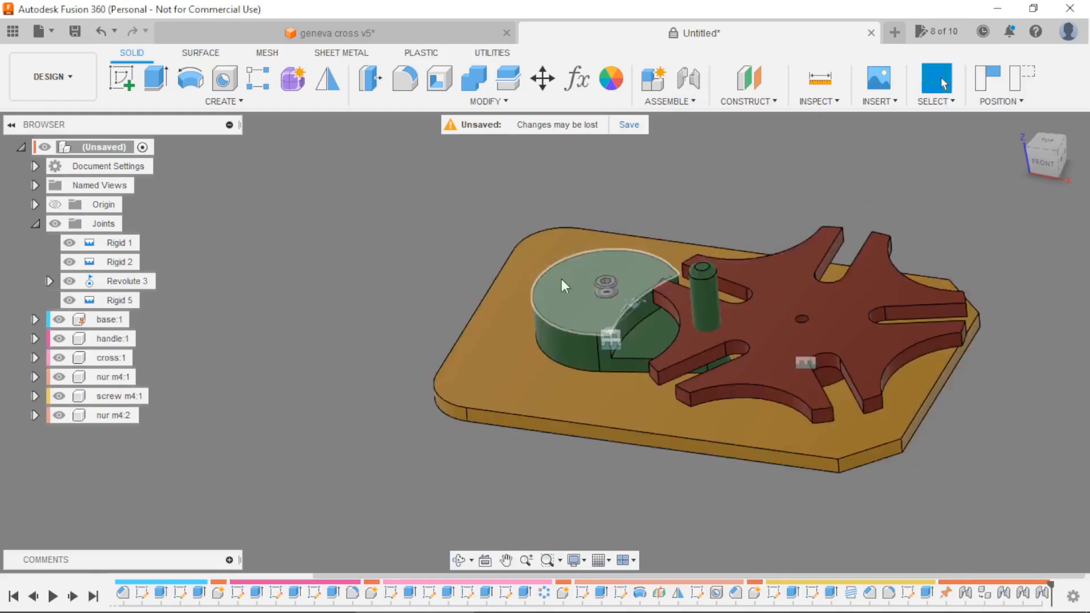
Move the cross component off the base so the round hub on its underside is accessible.
scroll(658, 257, up, 6)
mouse_move(717, 199)
shift+middle_down()
mouse_move(719, 149)
mouse_move(701, 208)
shift+middle_up()
scroll(617, 255, down, 6)
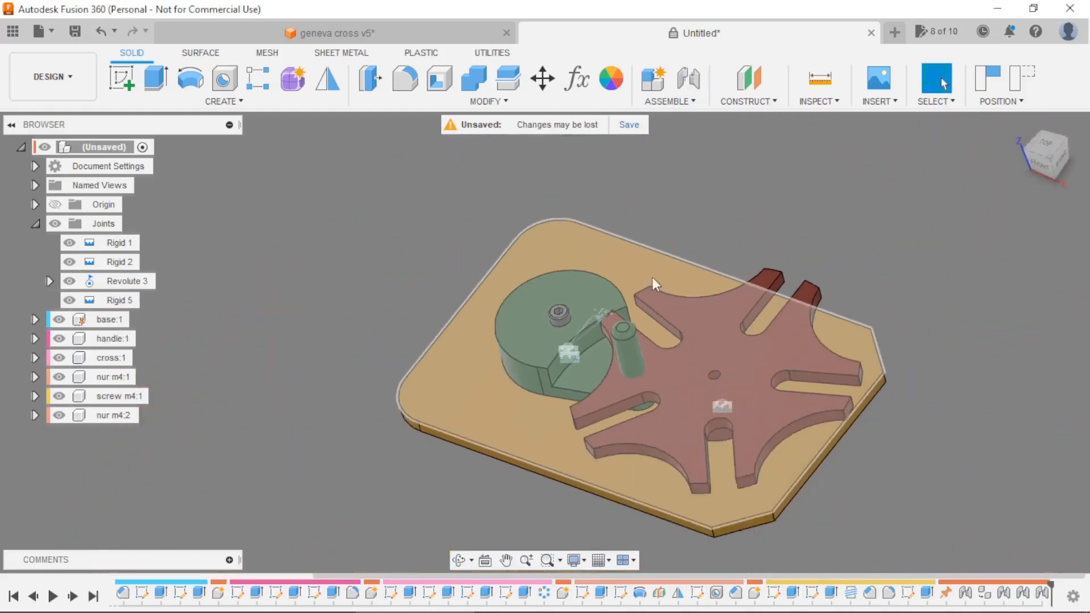
shift+middle_drag(947, 425, 957, 398)
scroll(879, 415, up, 3)
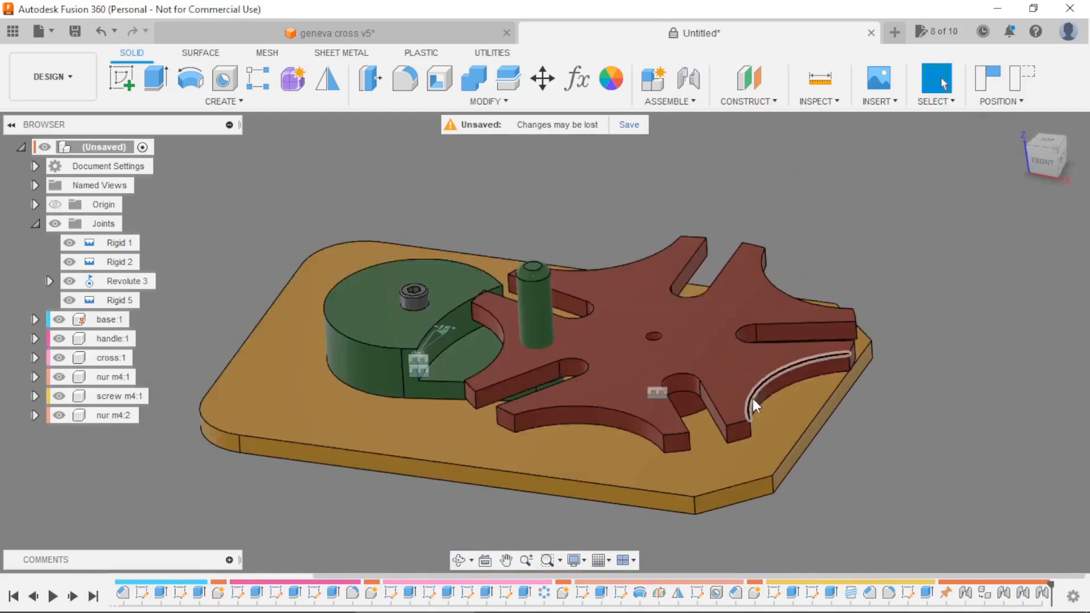
drag(746, 423, 889, 390)
shift+middle_drag(909, 424, 886, 347)
scroll(781, 183, up, 3)
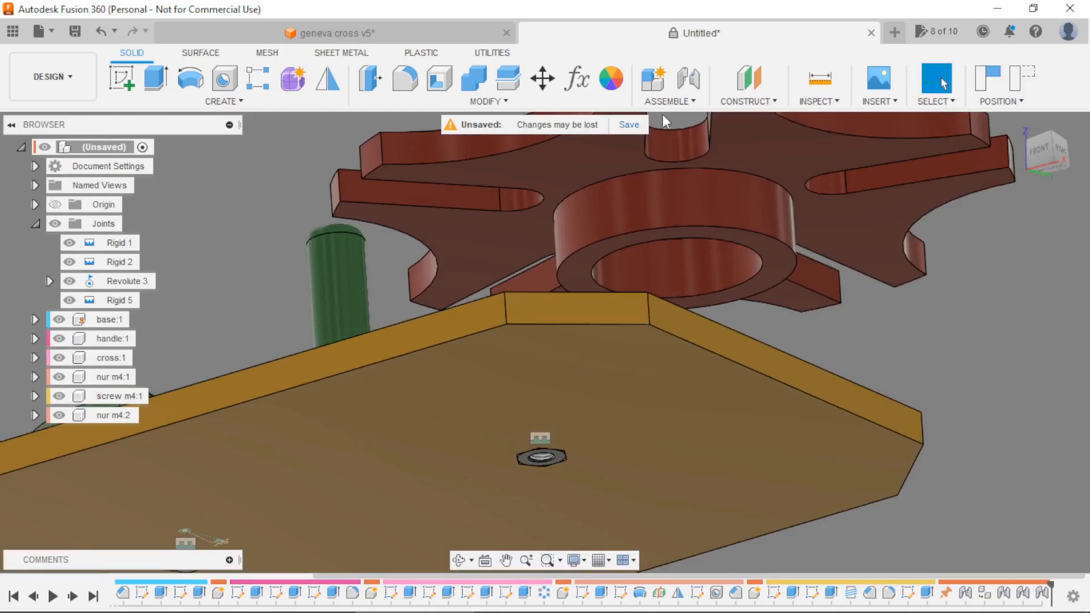
Joint the centre of the cross's underside hub to the remaining hole centre on the base's top face.
click(694, 85)
scroll(760, 191, up, 3)
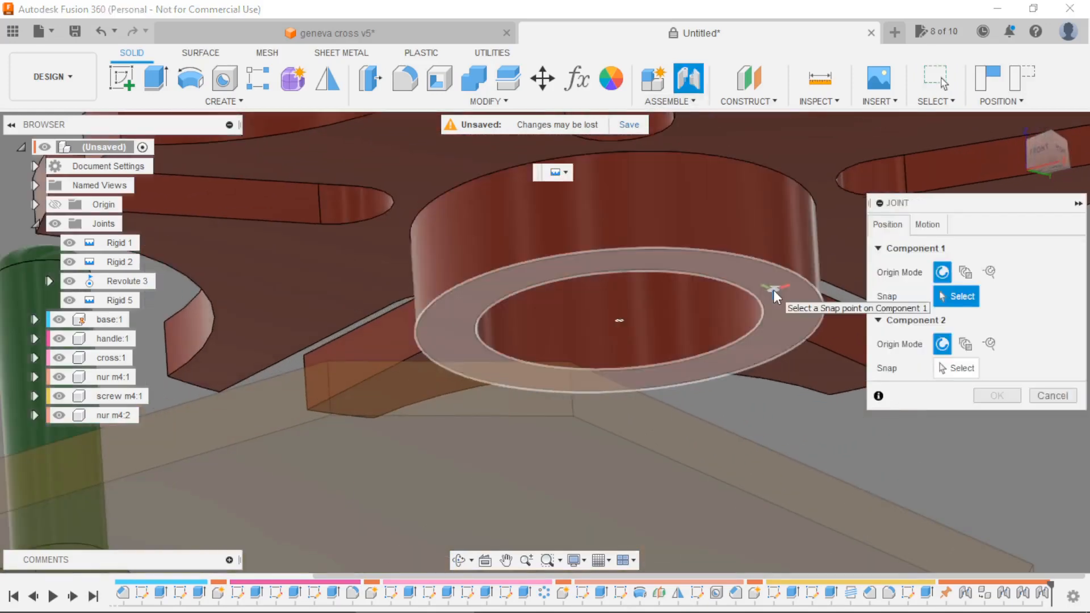
click(668, 305)
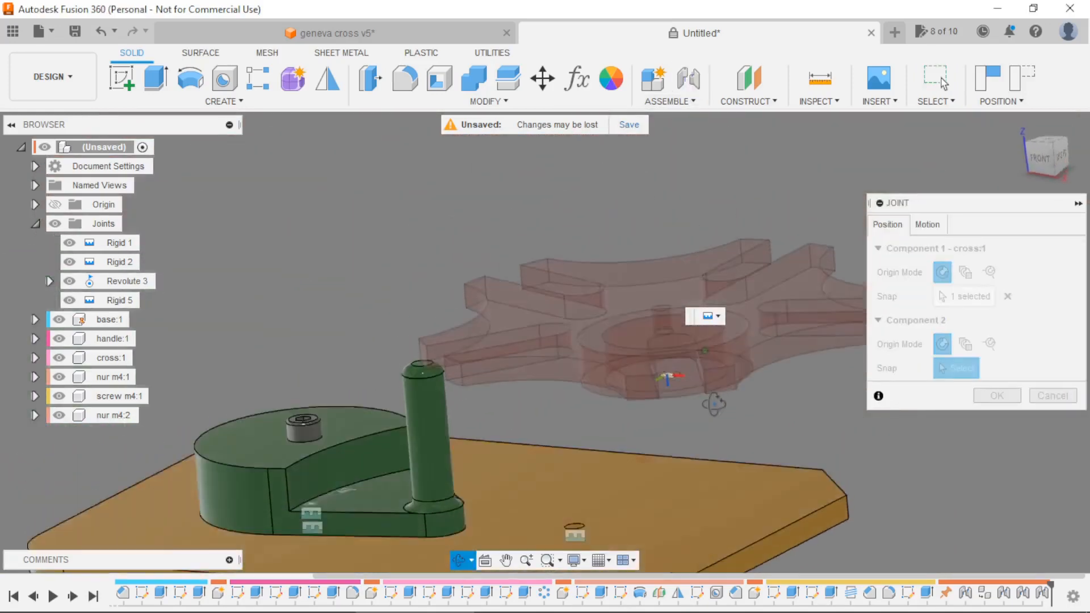
scroll(634, 499, up, 5)
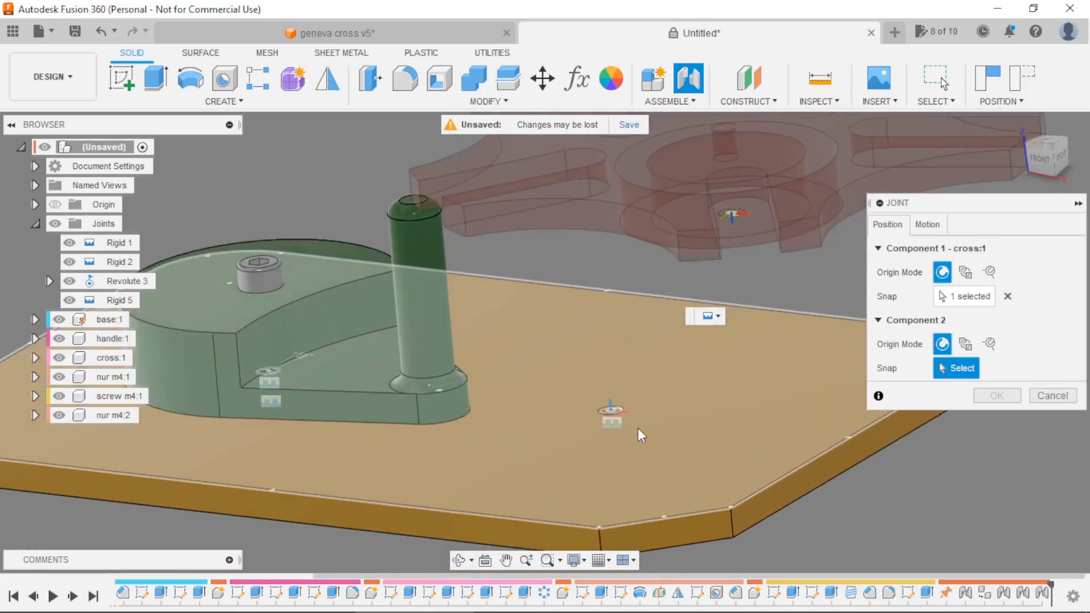
click(638, 429)
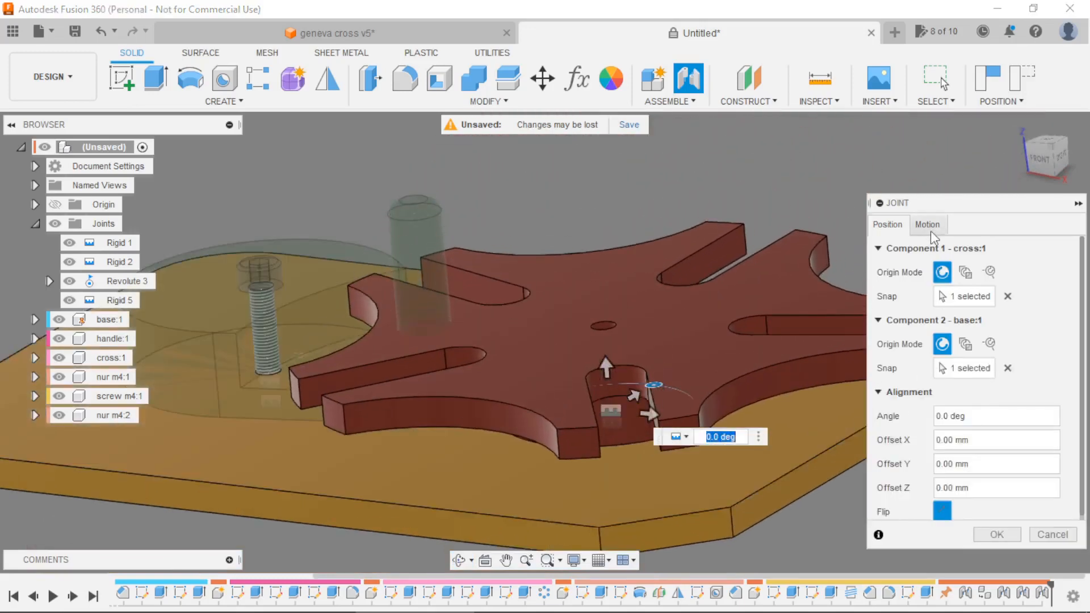
Set the cross joint's motion type to Revolute and create the joint.
click(926, 225)
click(1003, 248)
click(972, 287)
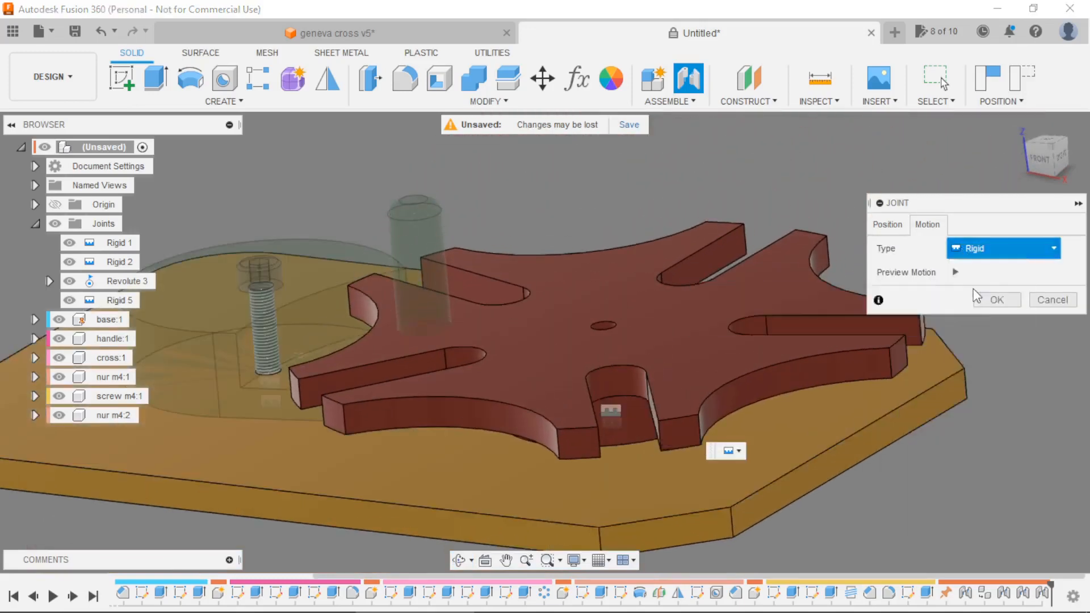
click(996, 418)
Duplicate the M4 screw component and move the copy about 37 mm along X and 27 mm up along Z.
scroll(672, 257, down, 3)
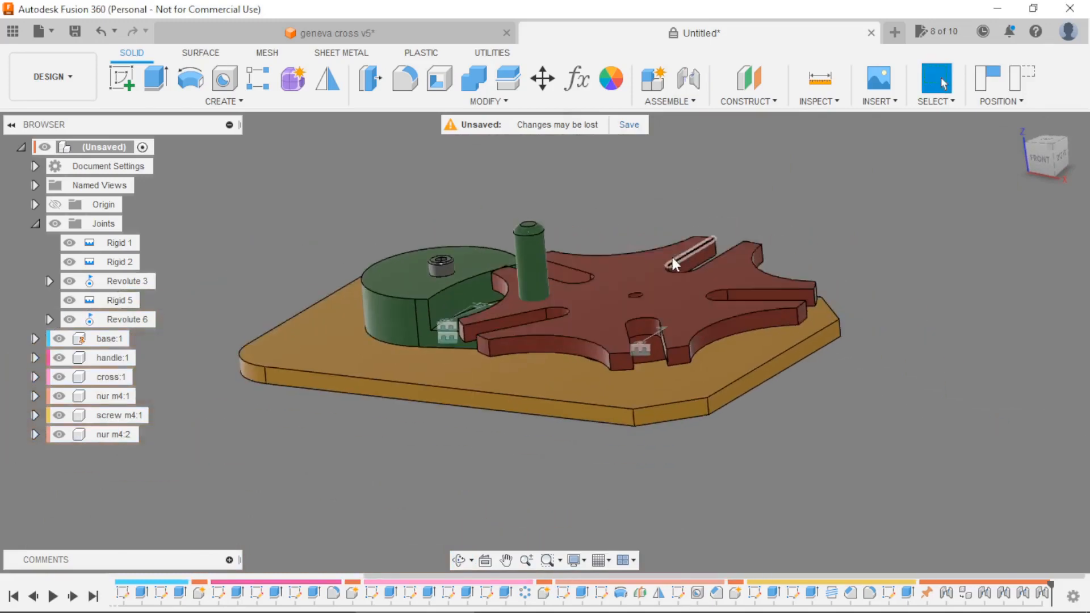
scroll(454, 232, up, 2)
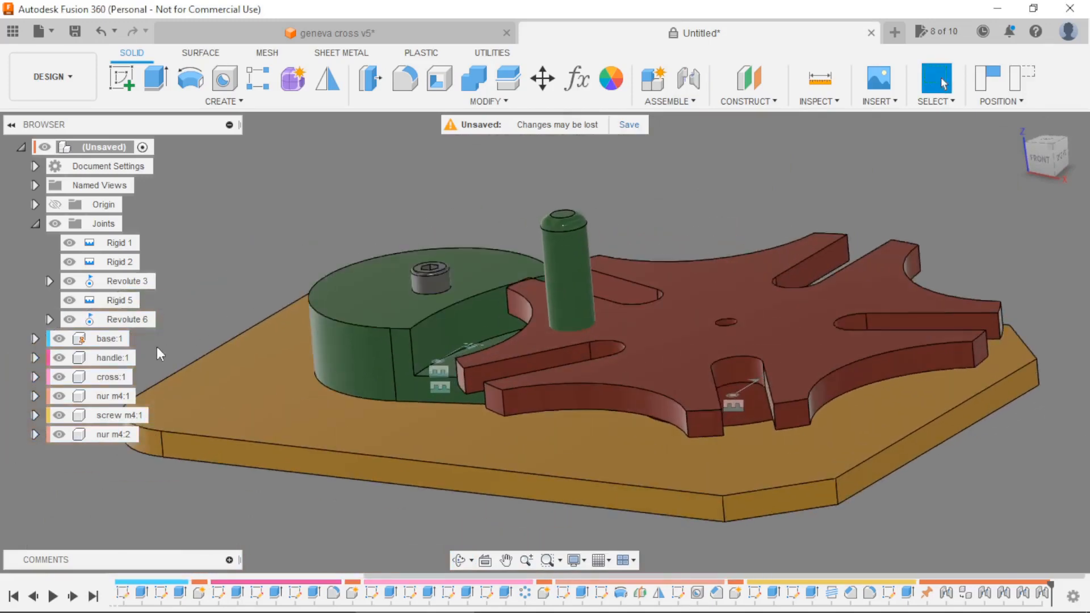
click(112, 417)
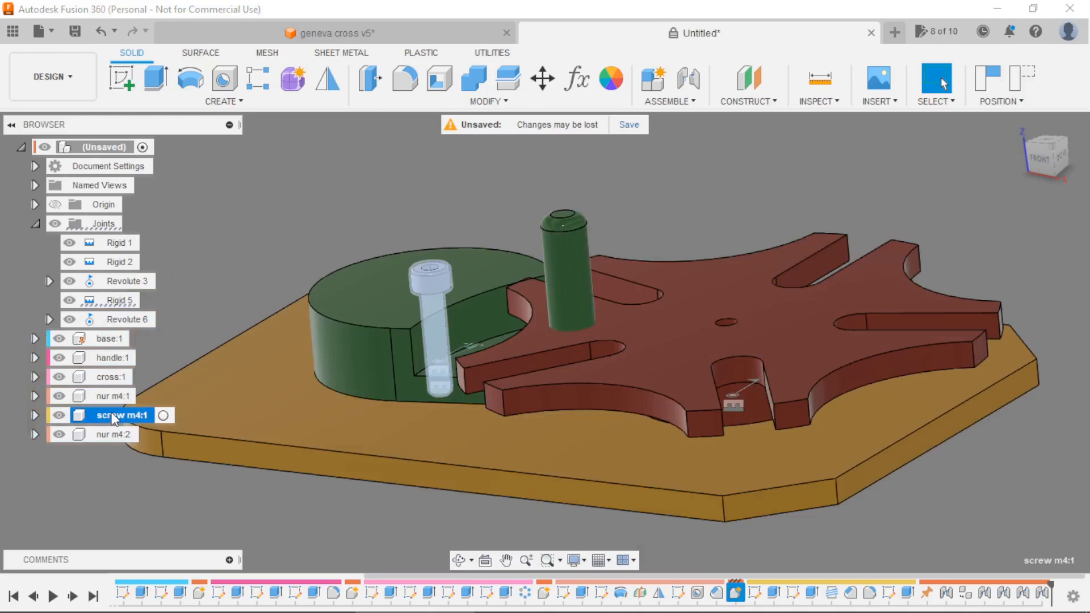
key(ctrl+v)
drag(471, 319, 651, 328)
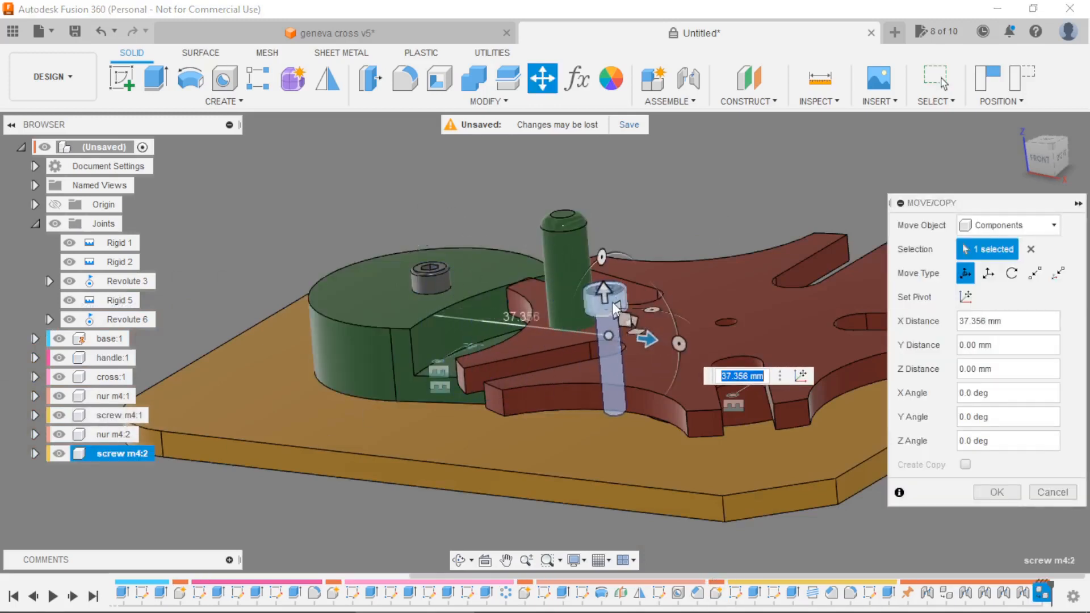
drag(605, 293, 591, 152)
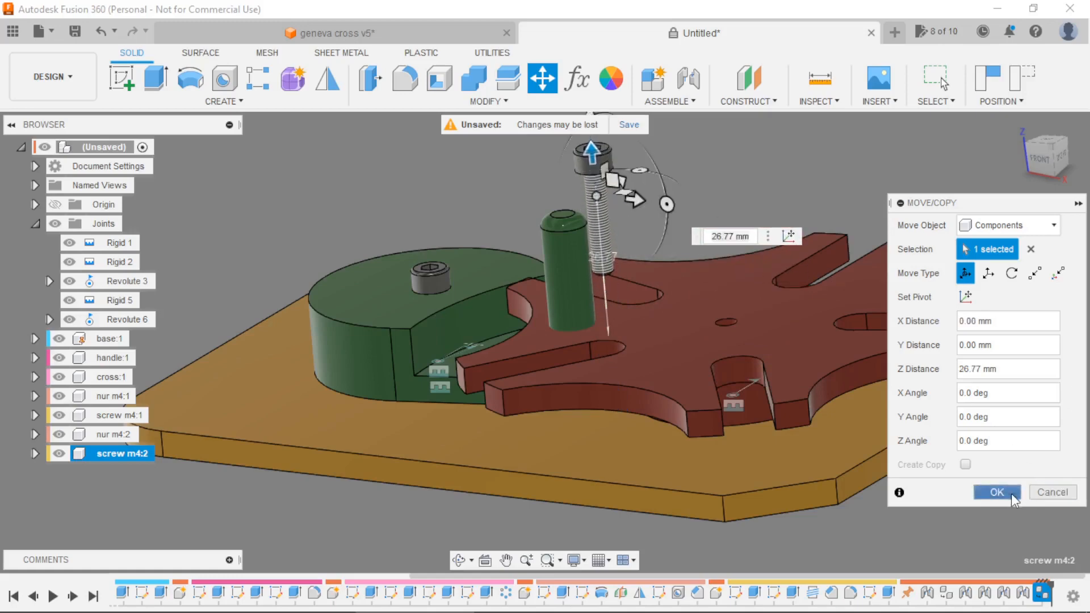
click(997, 492)
click(699, 87)
shift+middle_drag(708, 162, 689, 128)
scroll(604, 228, up, 8)
scroll(604, 228, down, 6)
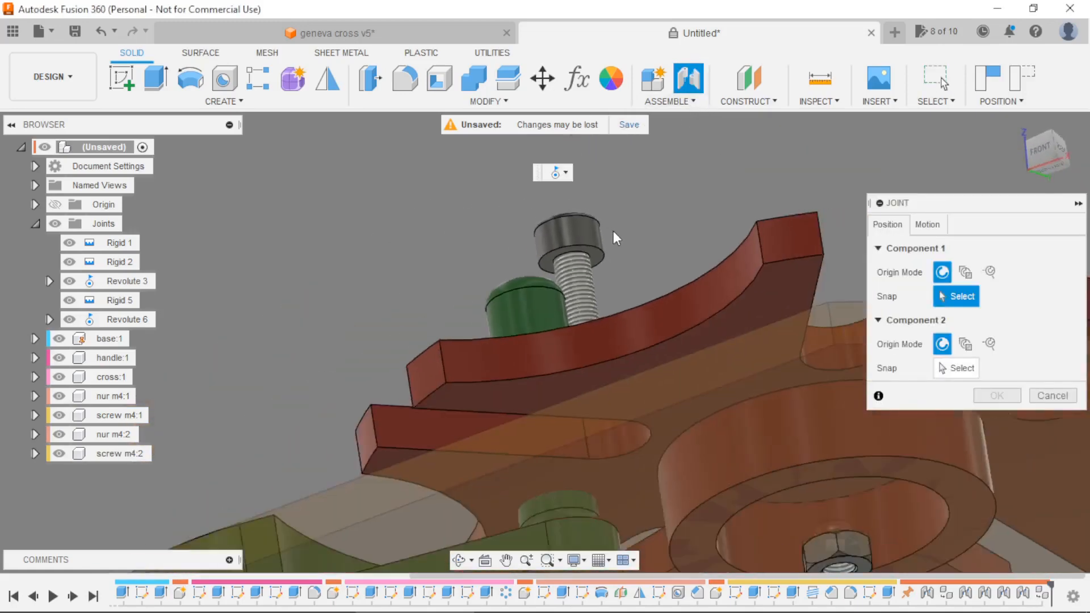
key(Escape)
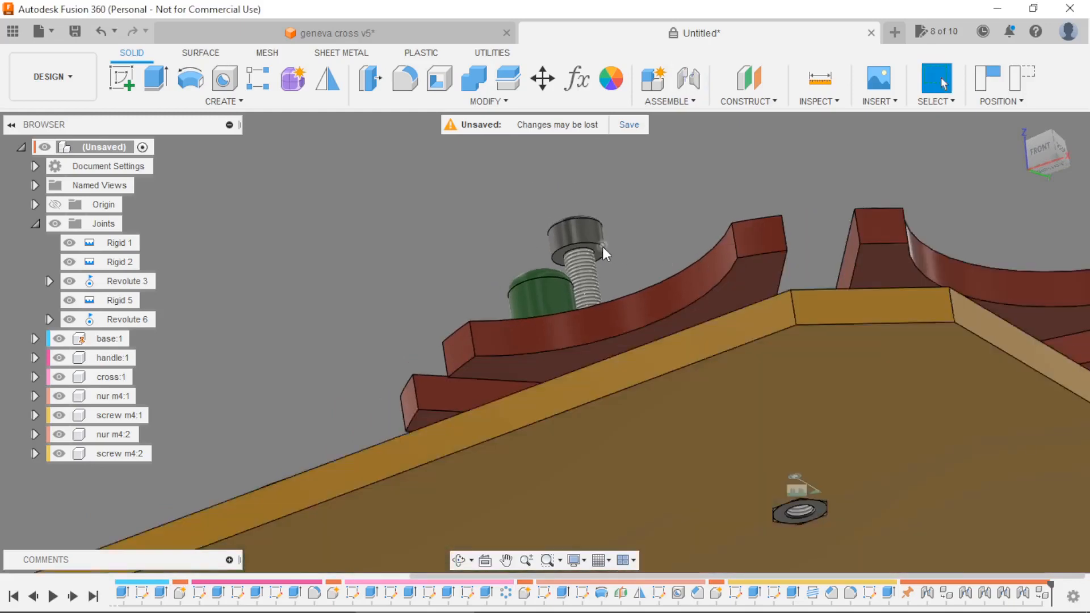
Pull the screw copy clear of the assembly and joint its tip centre to the hole centre of the nut under the cross.
drag(595, 246, 350, 192)
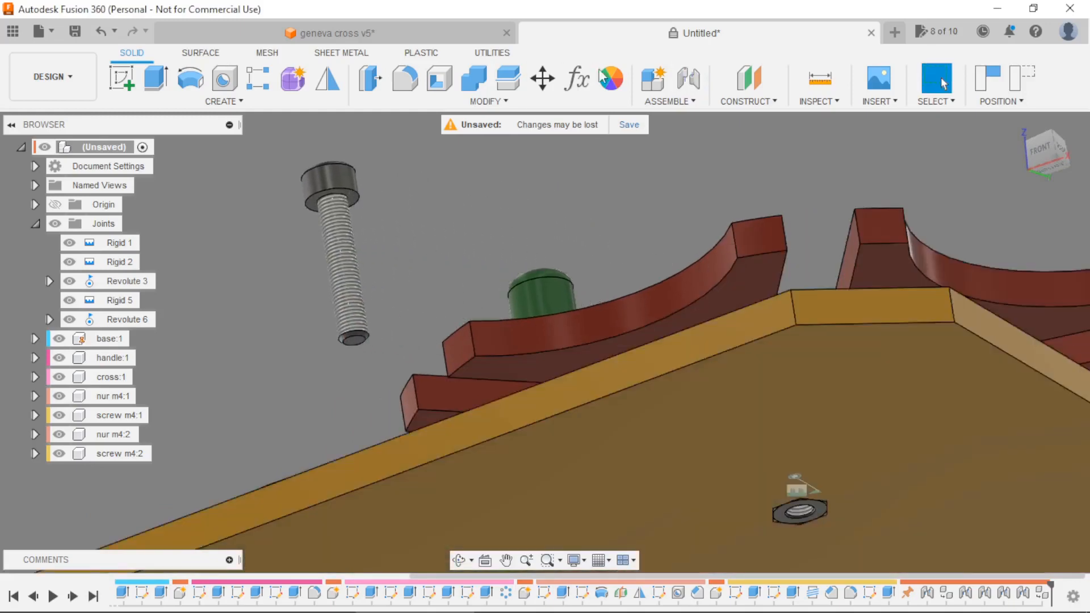
click(693, 84)
scroll(341, 335, up, 6)
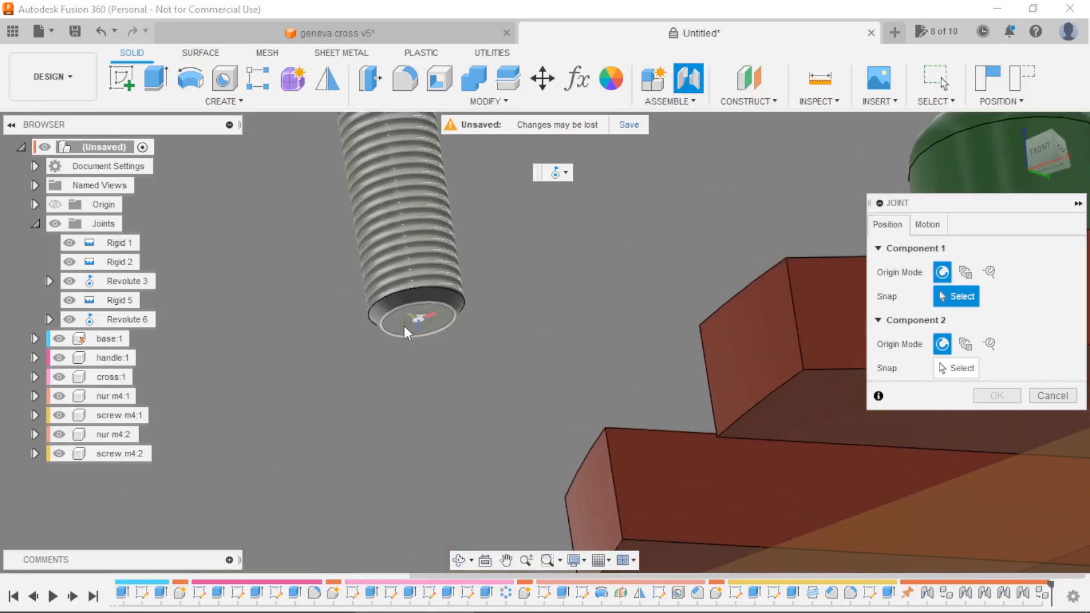
click(405, 325)
scroll(404, 325, down, 5)
scroll(708, 407, up, 6)
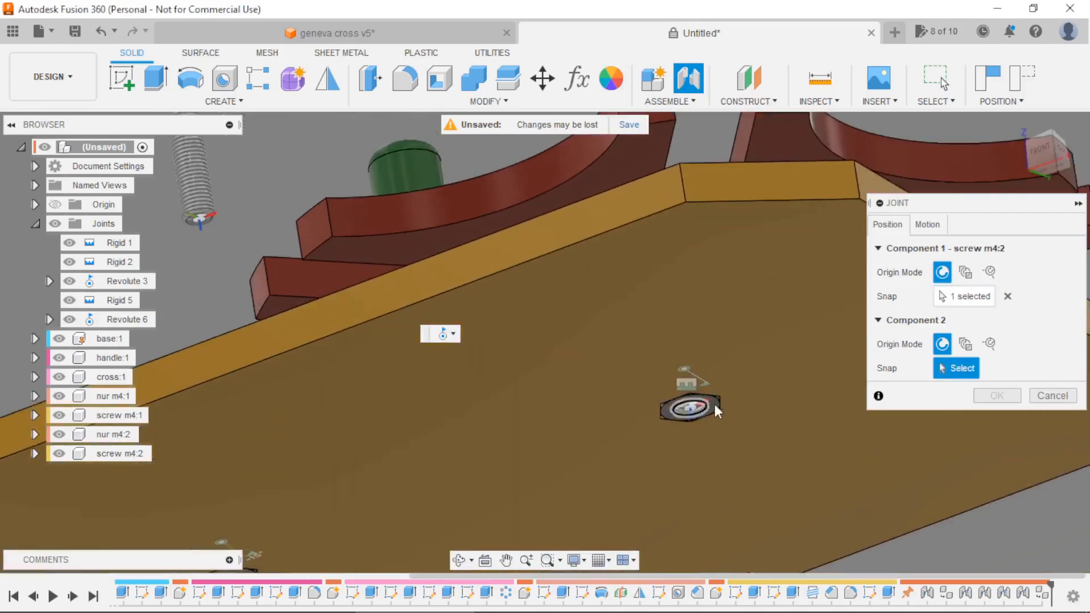
scroll(712, 412, up, 5)
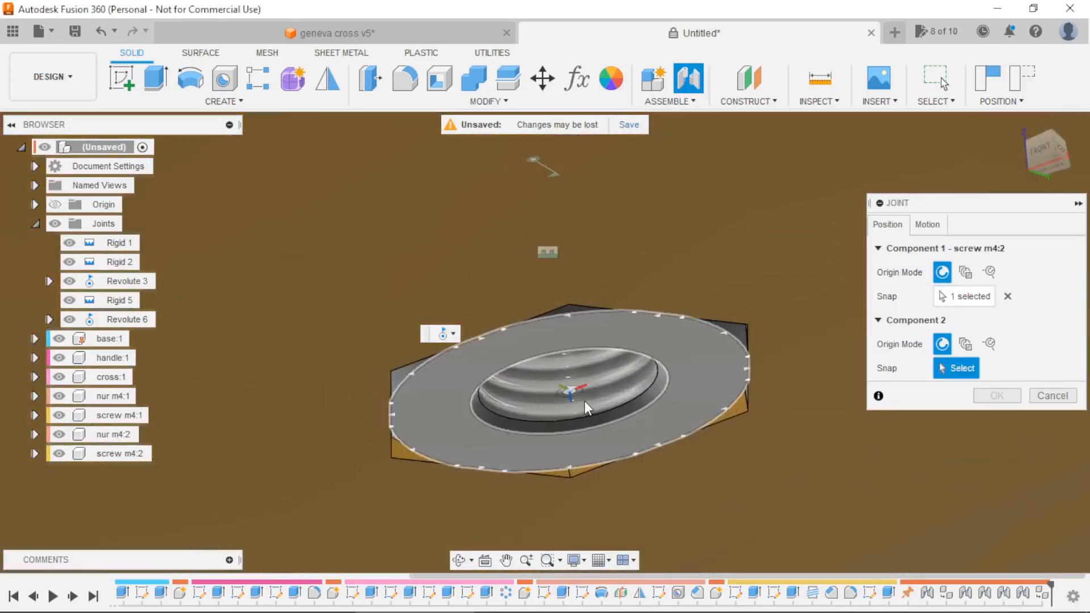
click(584, 400)
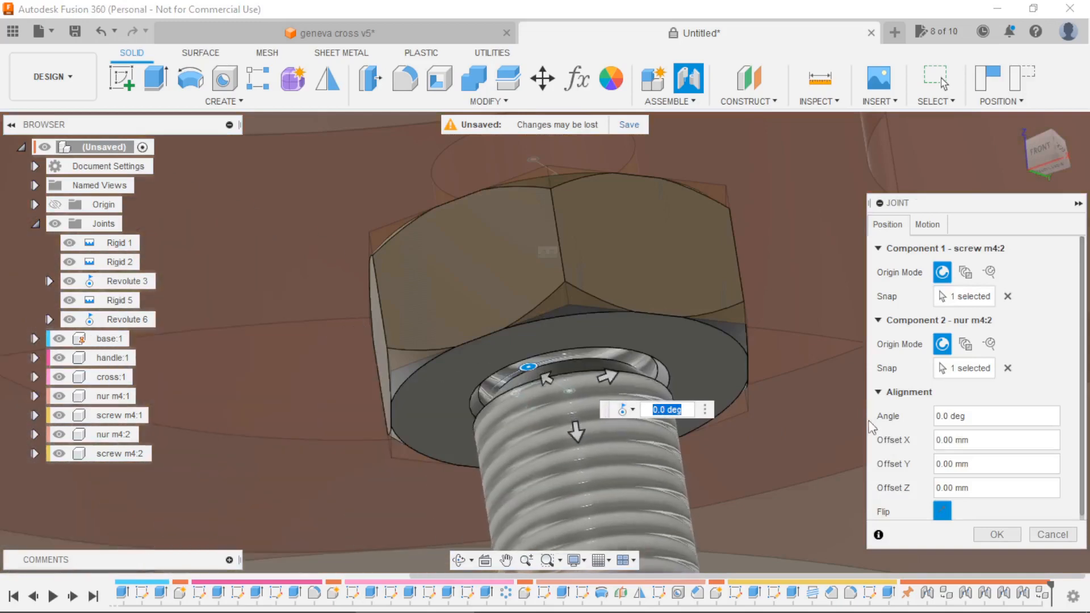
Flip the second screw's joint, set its Z offset to 1 mm and its motion type to Rigid, and create the joint.
click(941, 508)
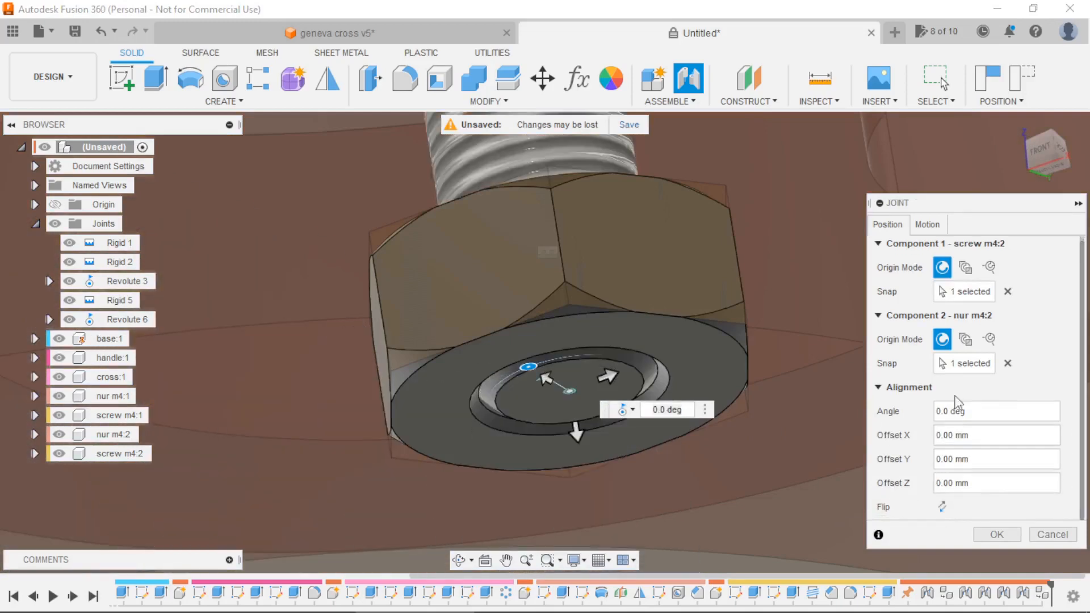
click(978, 478)
text(1)
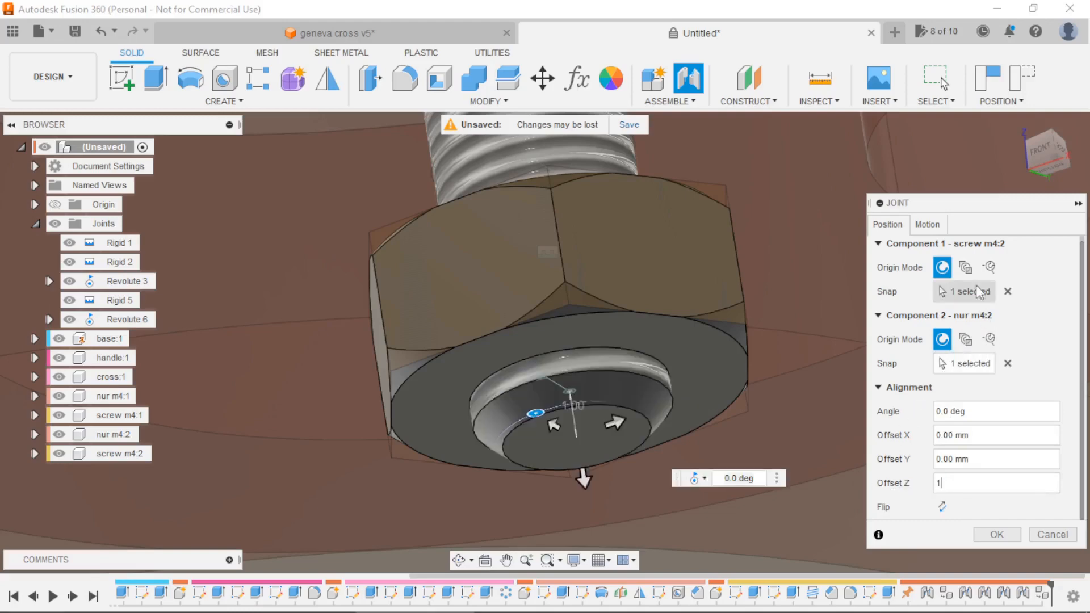
click(944, 228)
click(972, 254)
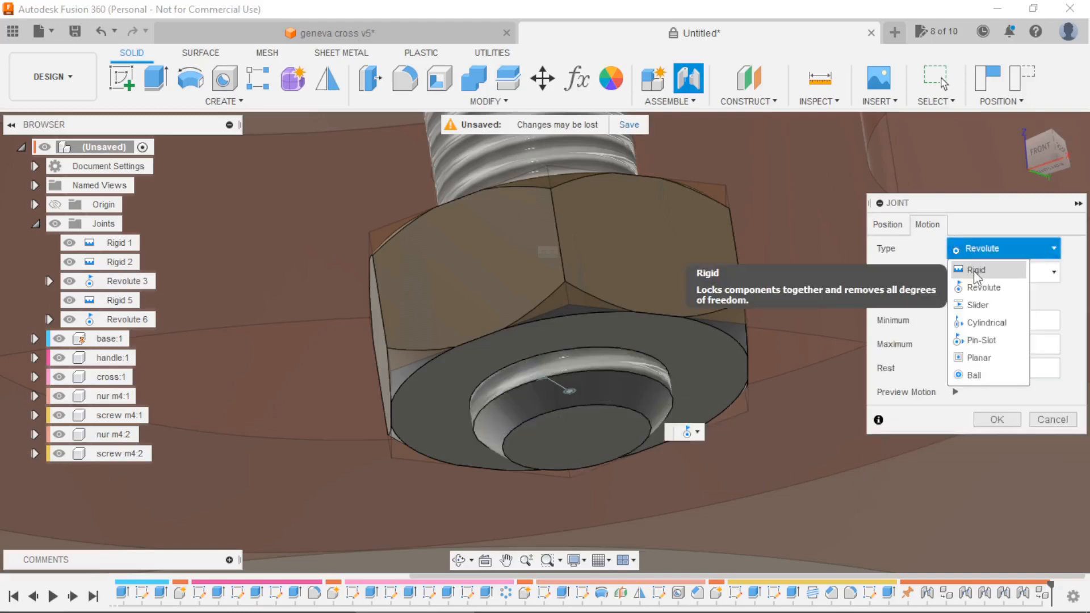
click(973, 271)
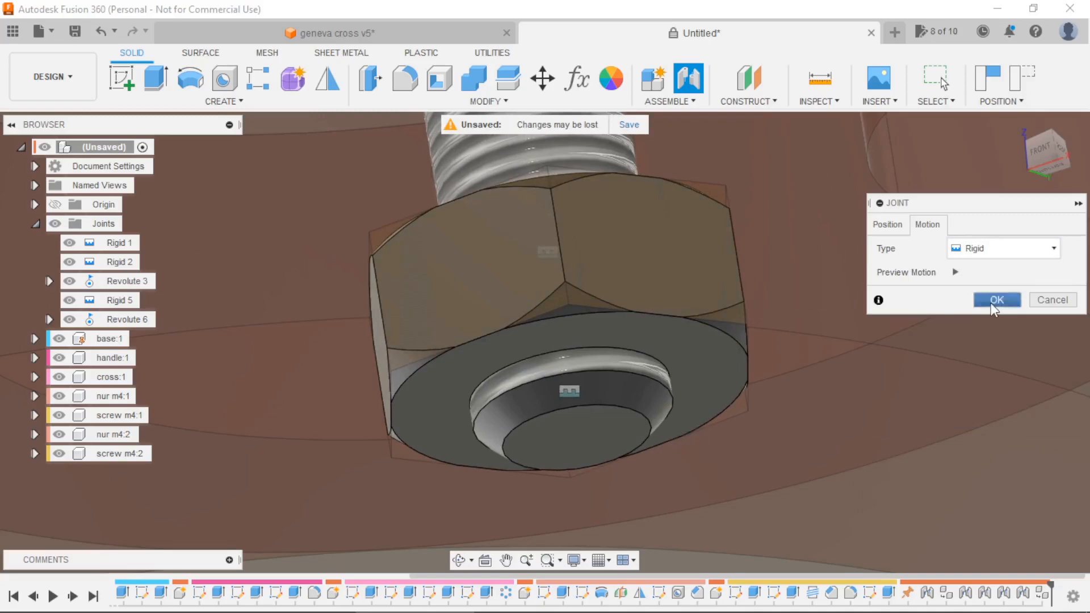
click(995, 301)
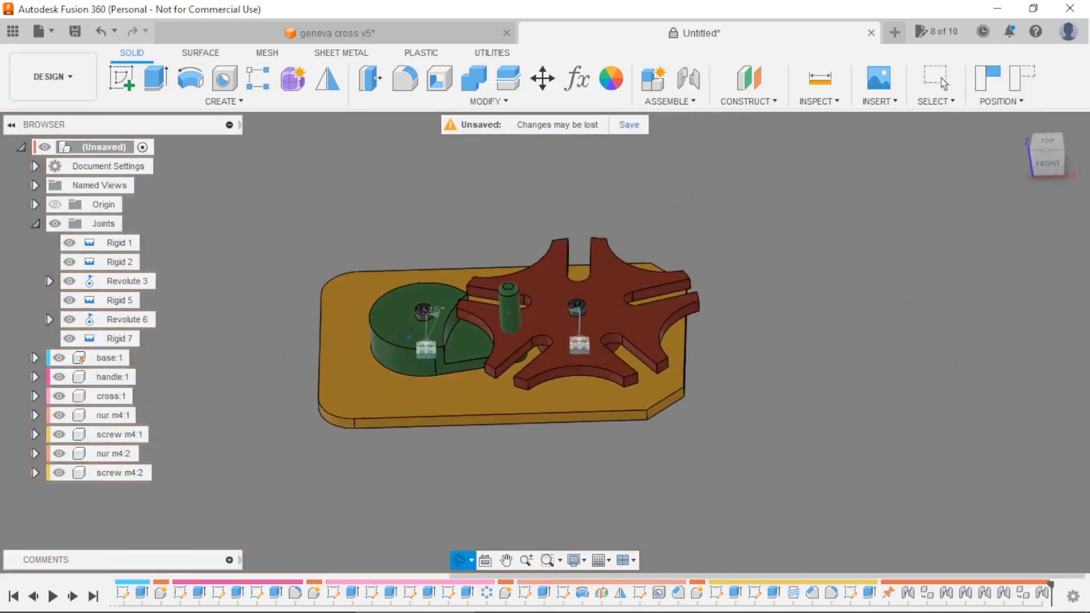
Rotate the handle about its joint until its pin sits inside the cross's adjacent slot.
click(1047, 141)
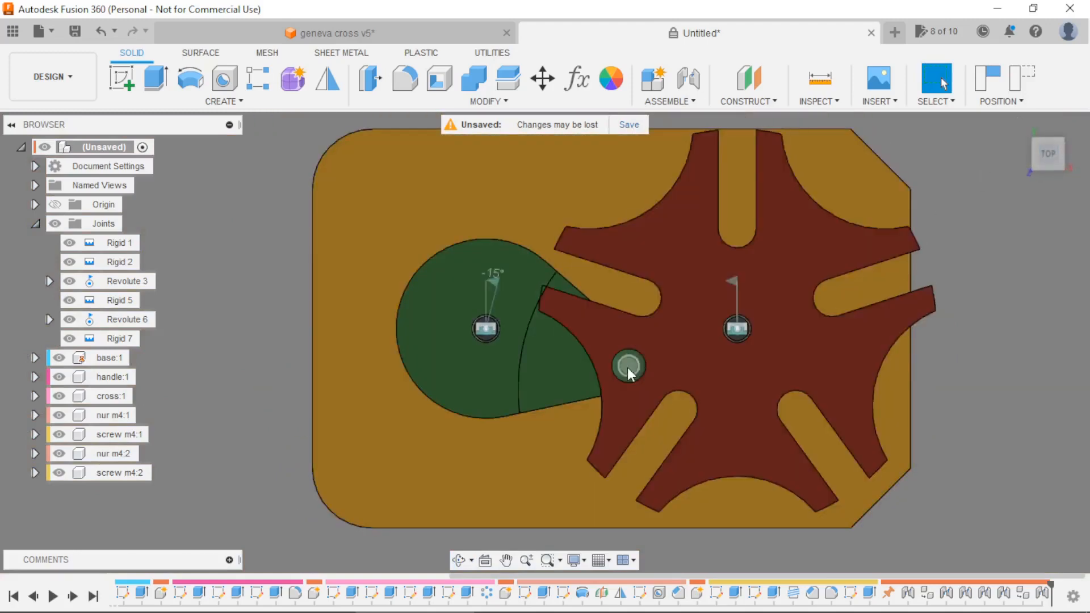
drag(628, 366, 636, 291)
scroll(637, 284, up, 5)
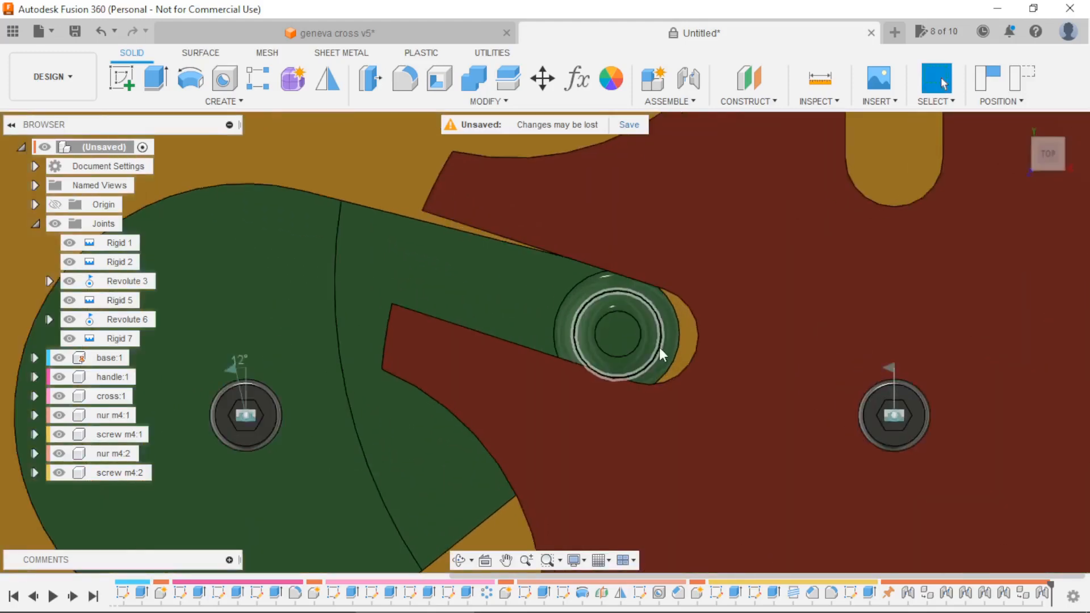
scroll(468, 347, down, 4)
scroll(534, 365, down, 5)
Animate the joint relationships of the handle's revolute joint to test how the cross responds.
shift+middle_drag(663, 414, 704, 337)
scroll(639, 336, up, 4)
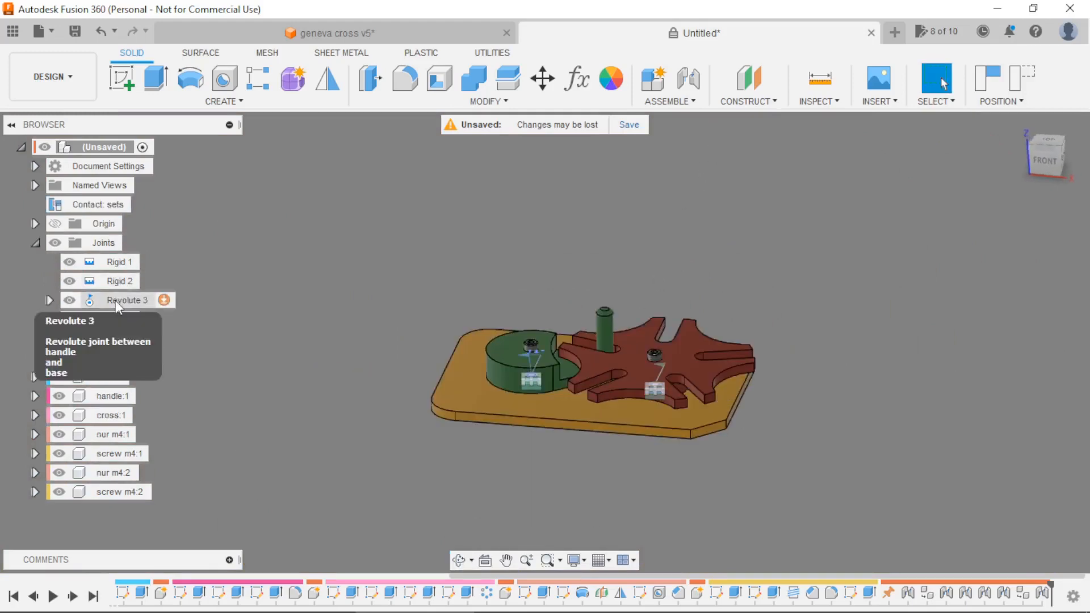
right_click(119, 307)
click(170, 449)
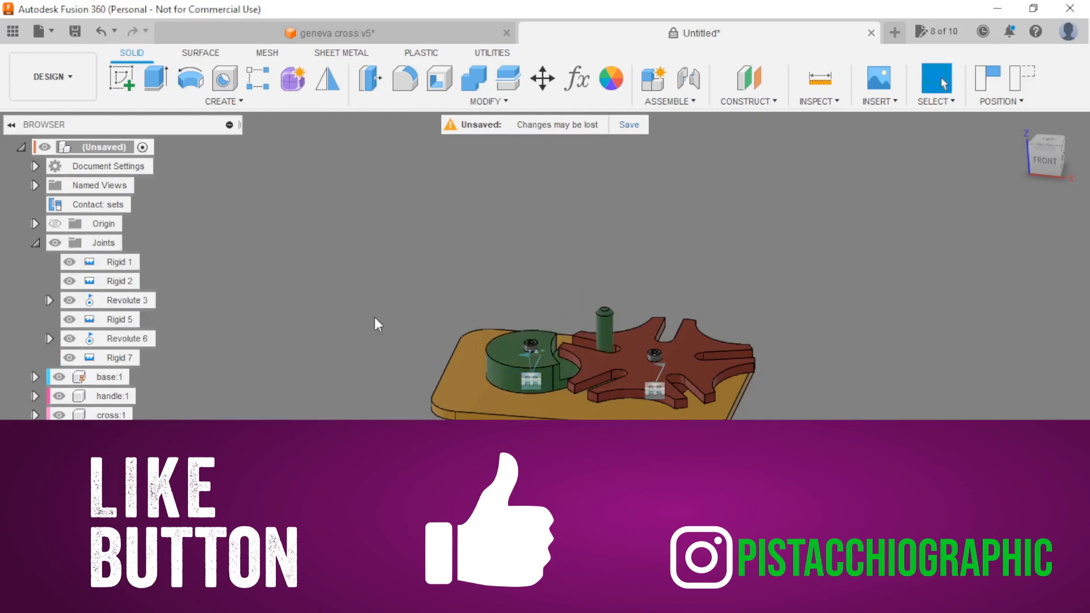
Create a new contact set from the cross and handle bodies.
shift+middle_drag(375, 318, 376, 327)
scroll(532, 394, up, 3)
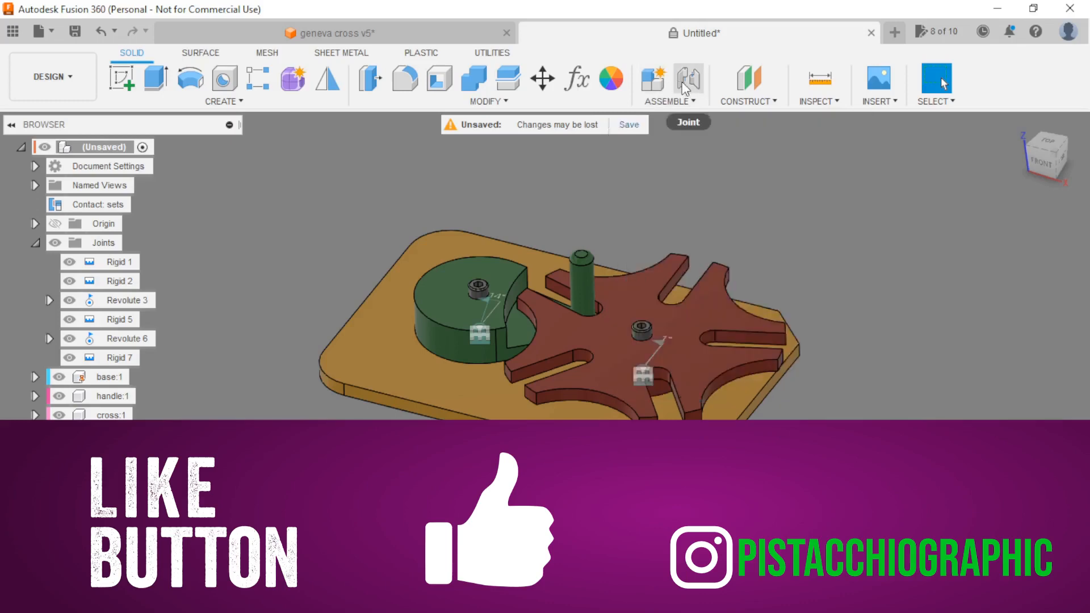
click(681, 102)
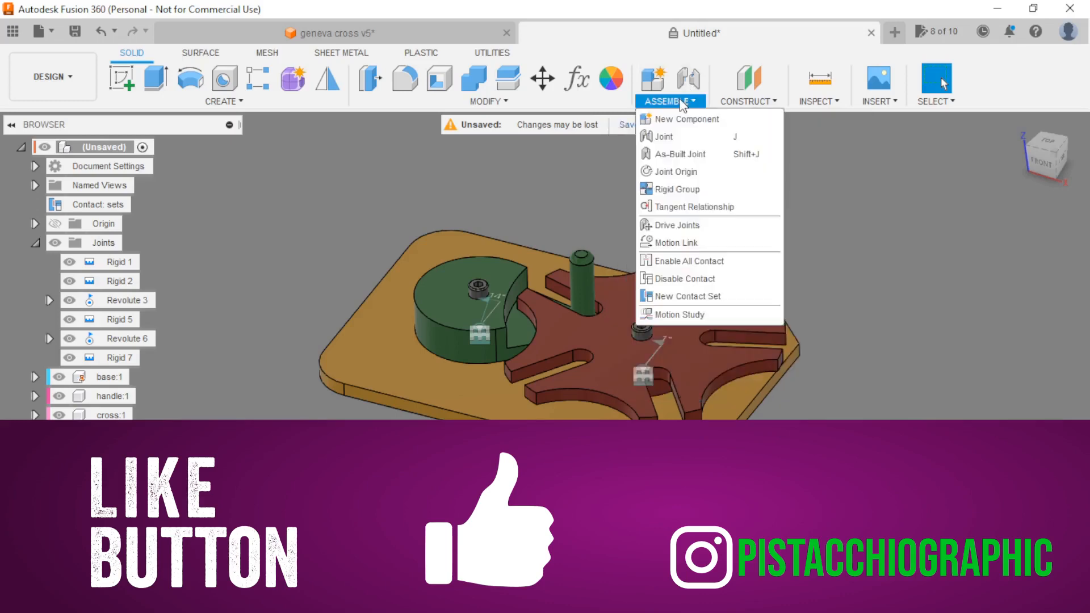
click(692, 296)
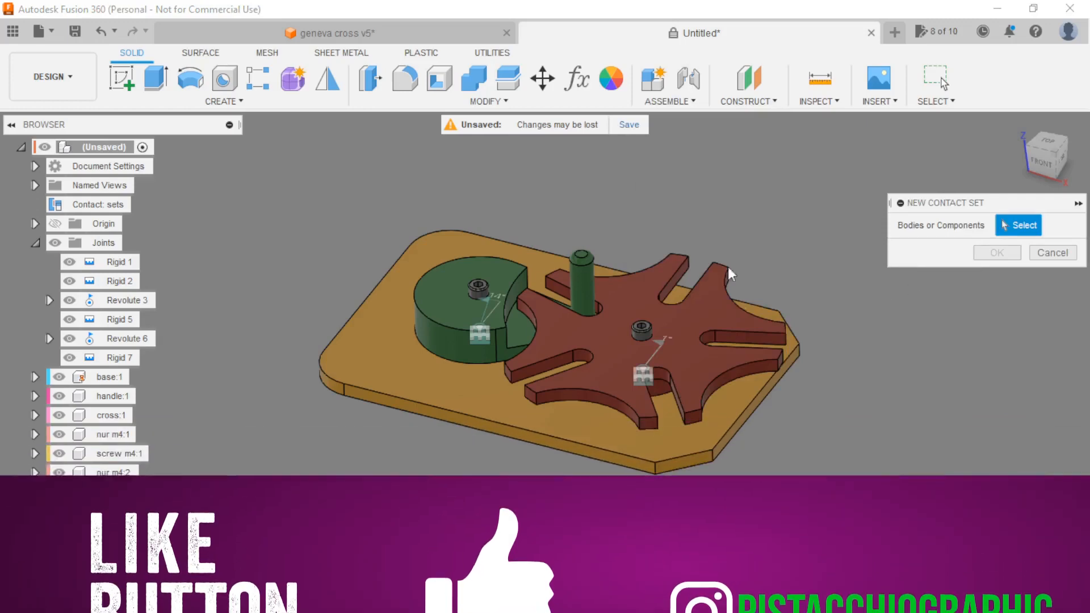
click(625, 315)
click(446, 318)
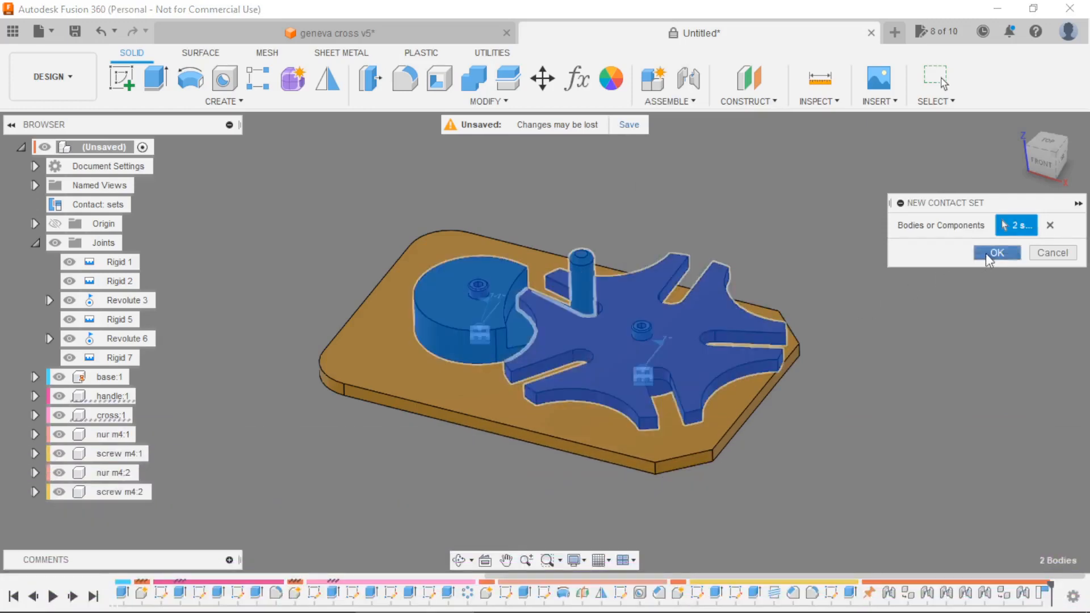
click(989, 254)
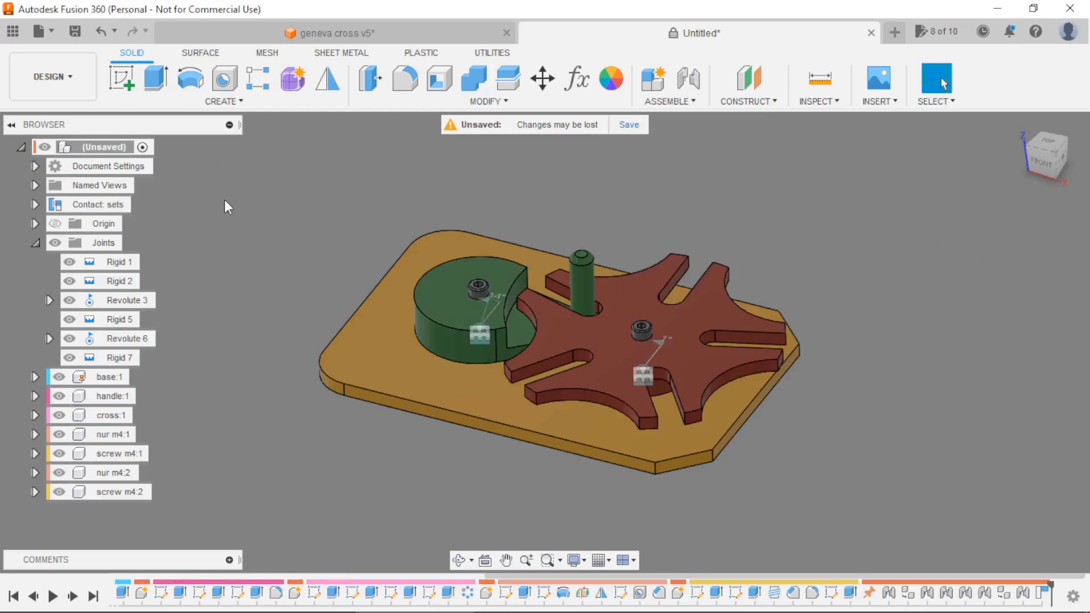
Animate the handle joint's relationships with the contact set in place, and hide the joint symbols.
right_click(119, 301)
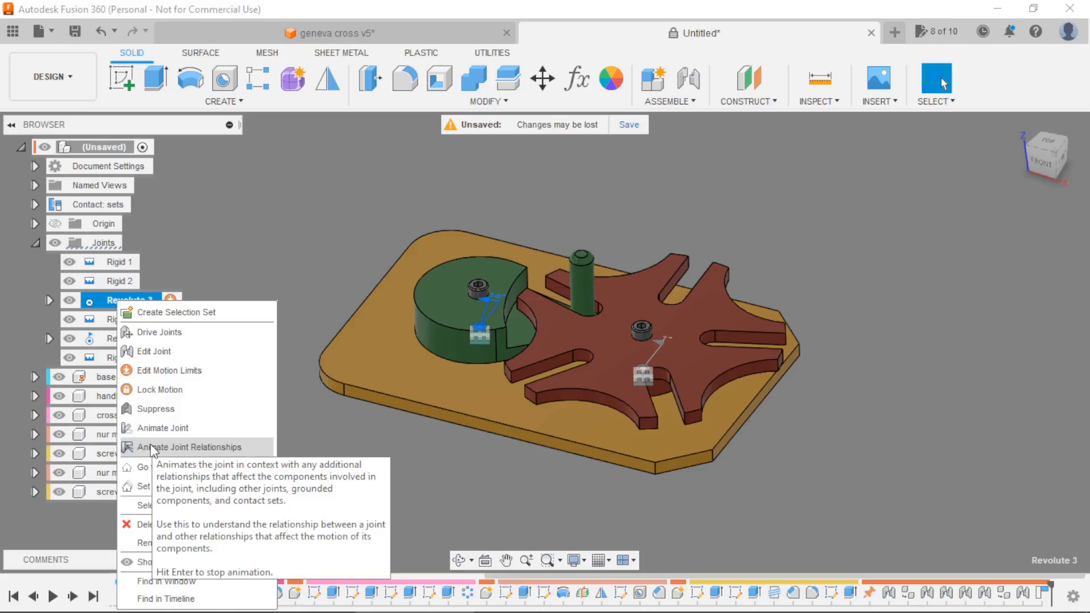
click(170, 447)
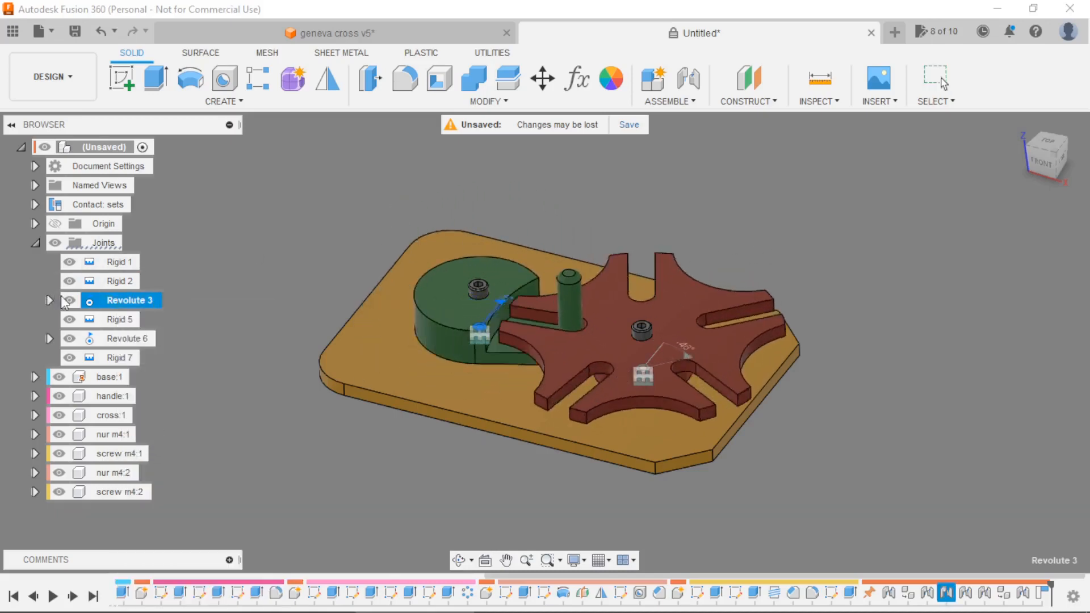
click(55, 244)
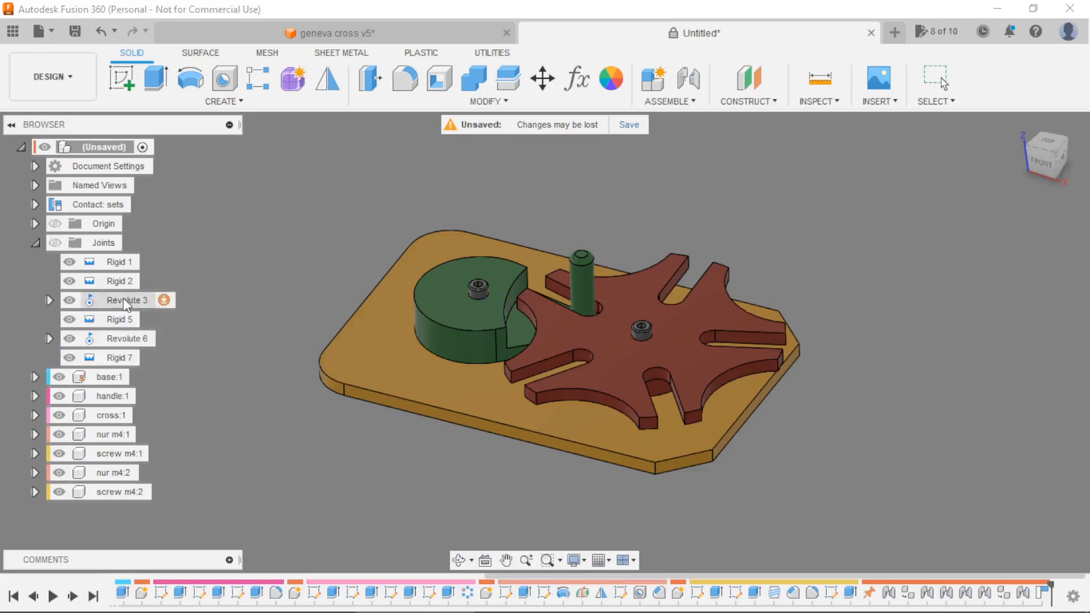
scroll(241, 269, up, 1)
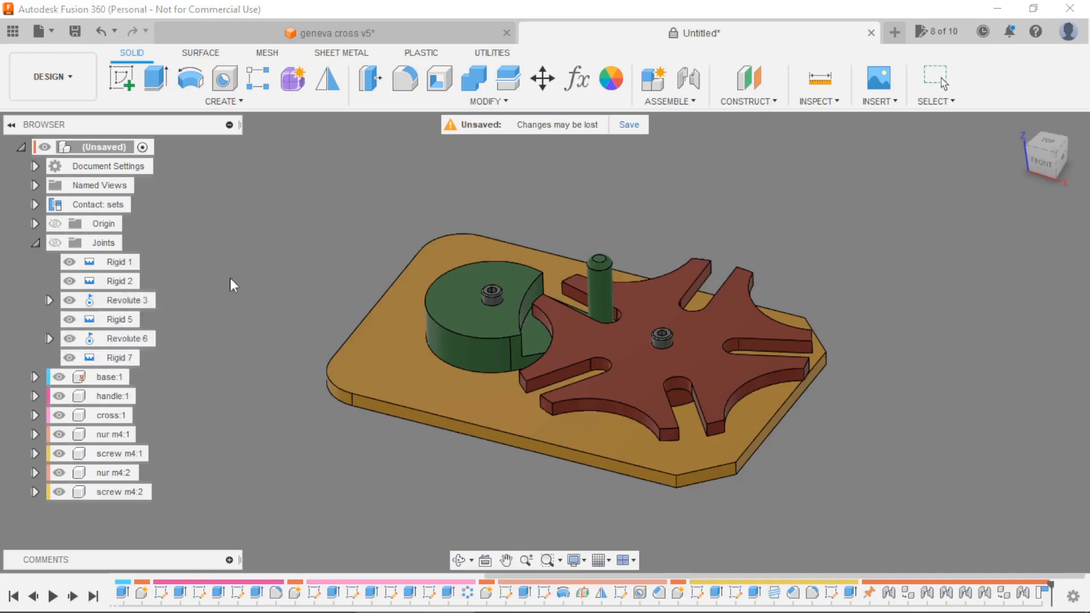
click(50, 302)
click(49, 302)
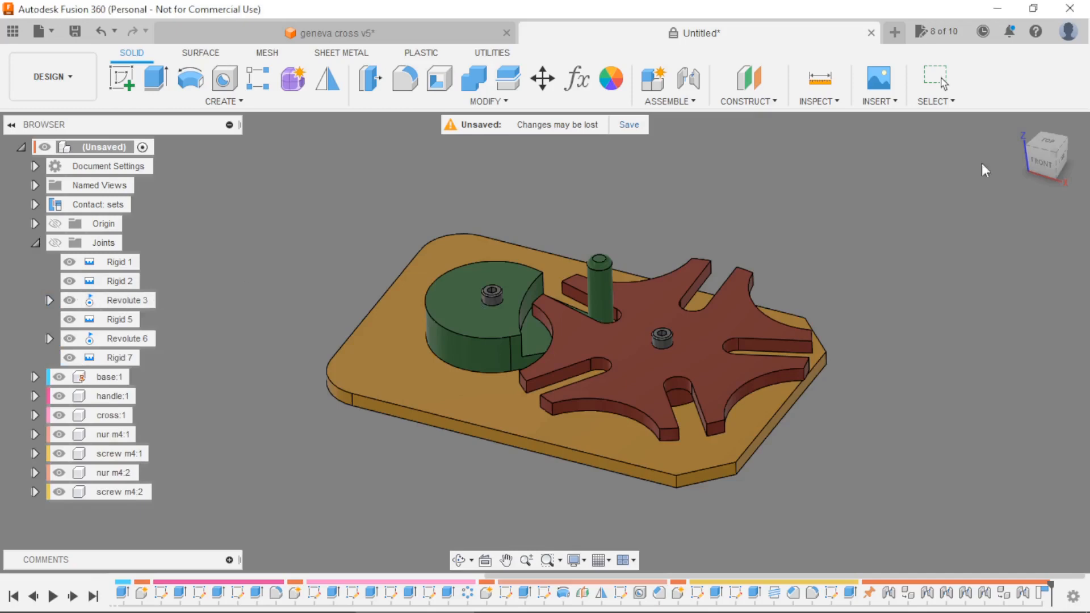
Run the joint-relationship animation of Revolute 3 again from an isometric view, and hide all joint symbols.
click(1054, 158)
scroll(689, 178, down, 3)
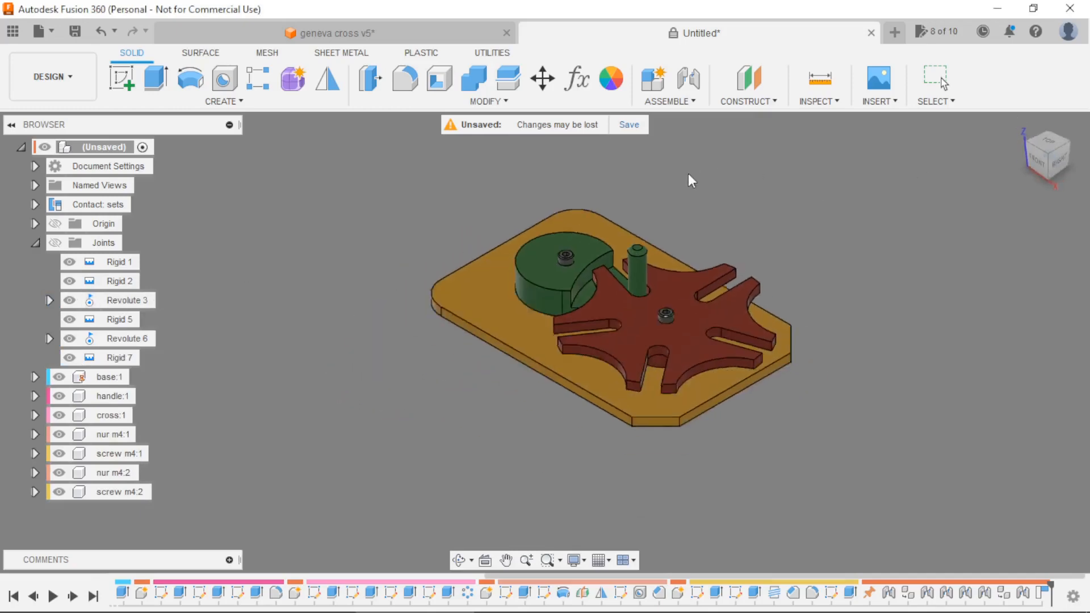
scroll(769, 230, up, 2)
scroll(716, 350, up, 1)
scroll(716, 350, up, 1)
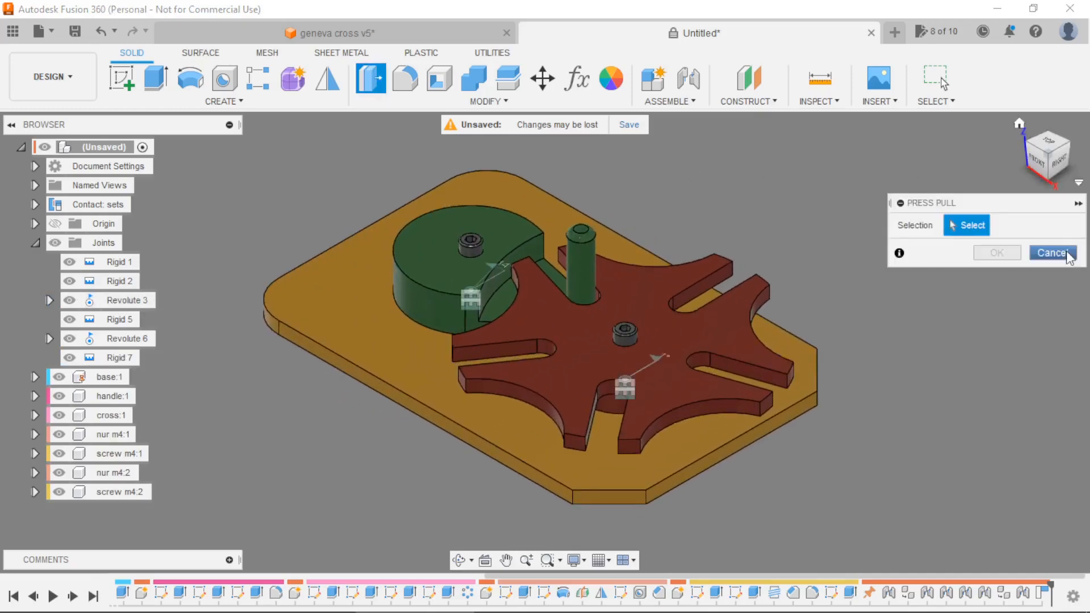
click(1066, 254)
click(120, 300)
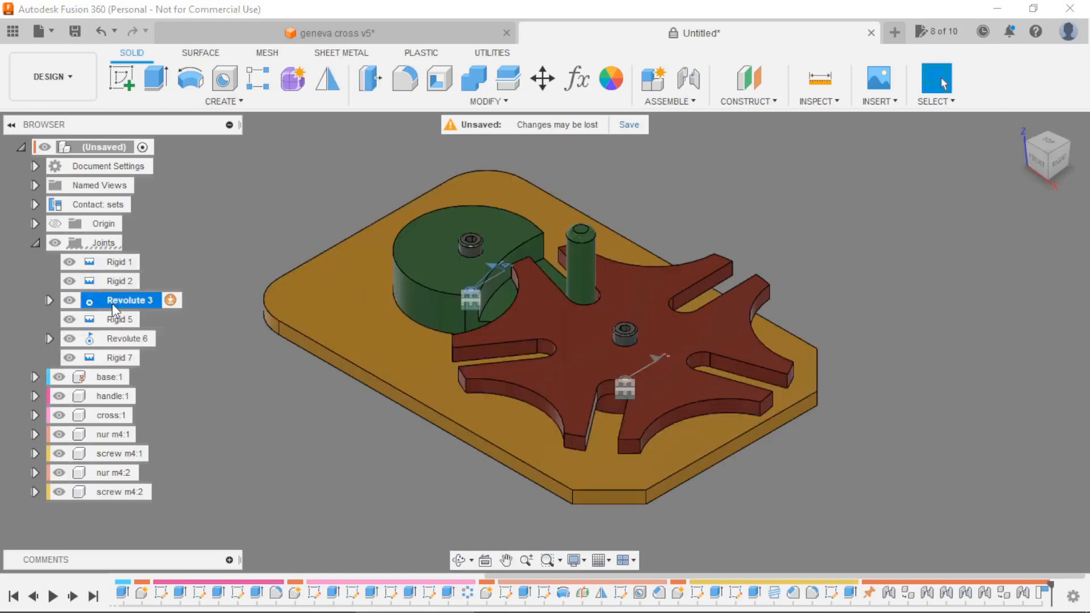
right_click(116, 299)
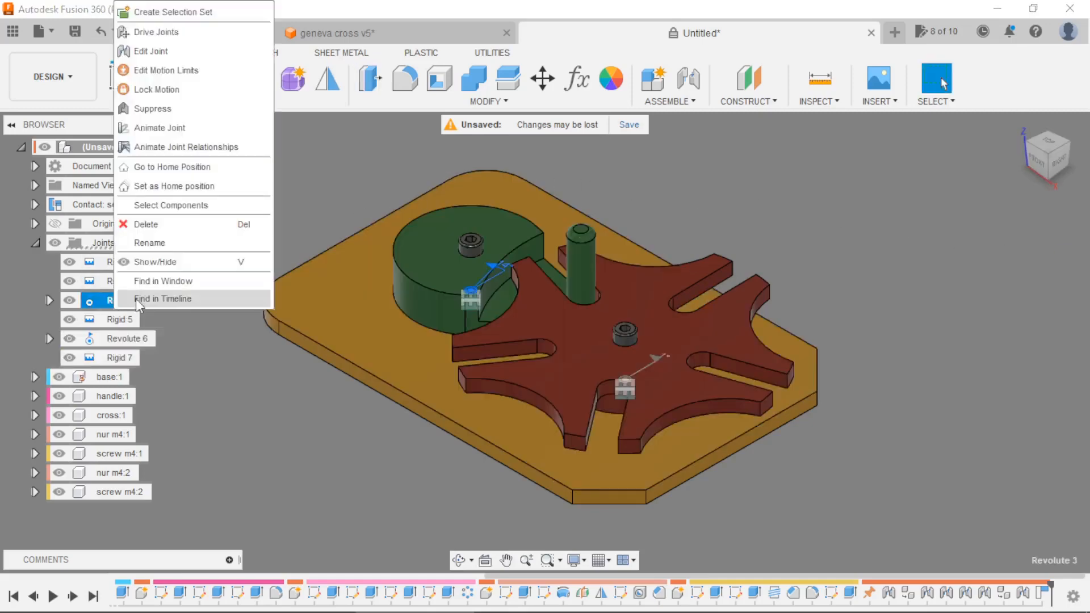
click(168, 148)
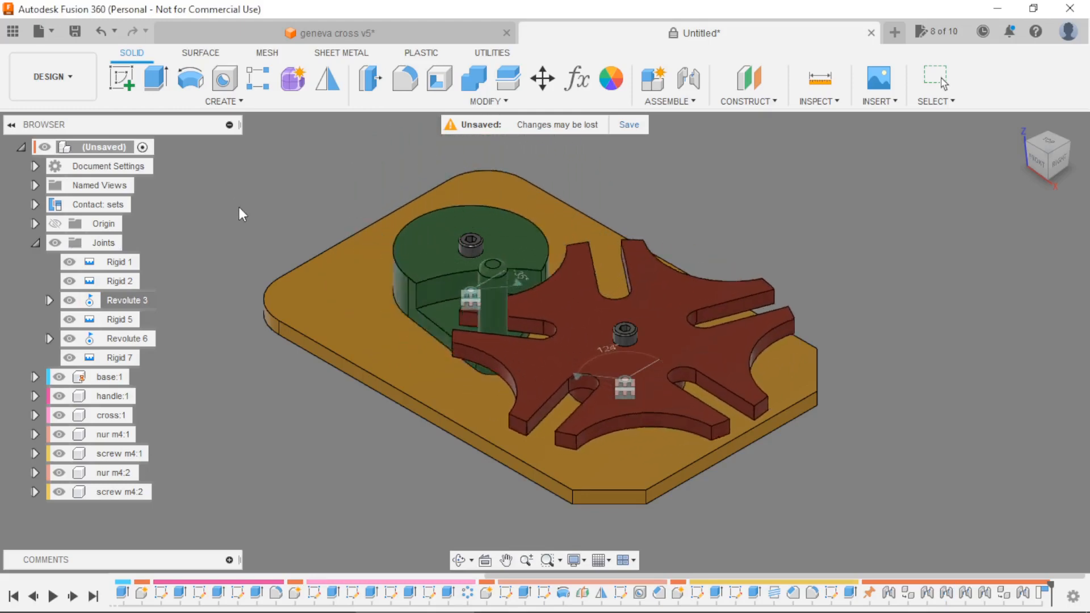
scroll(282, 153, down, 5)
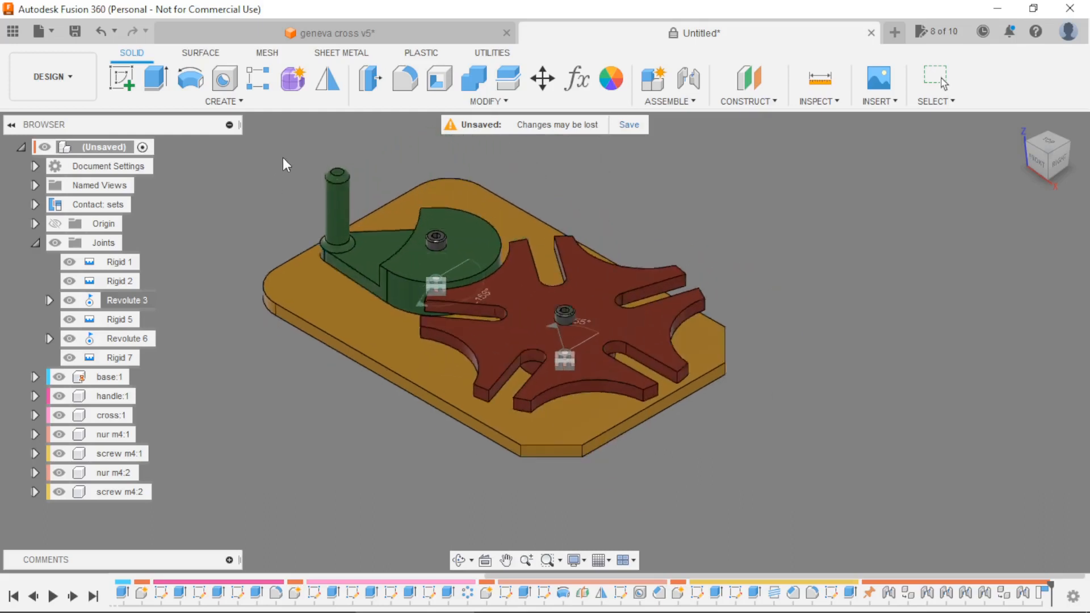
scroll(317, 170, up, 5)
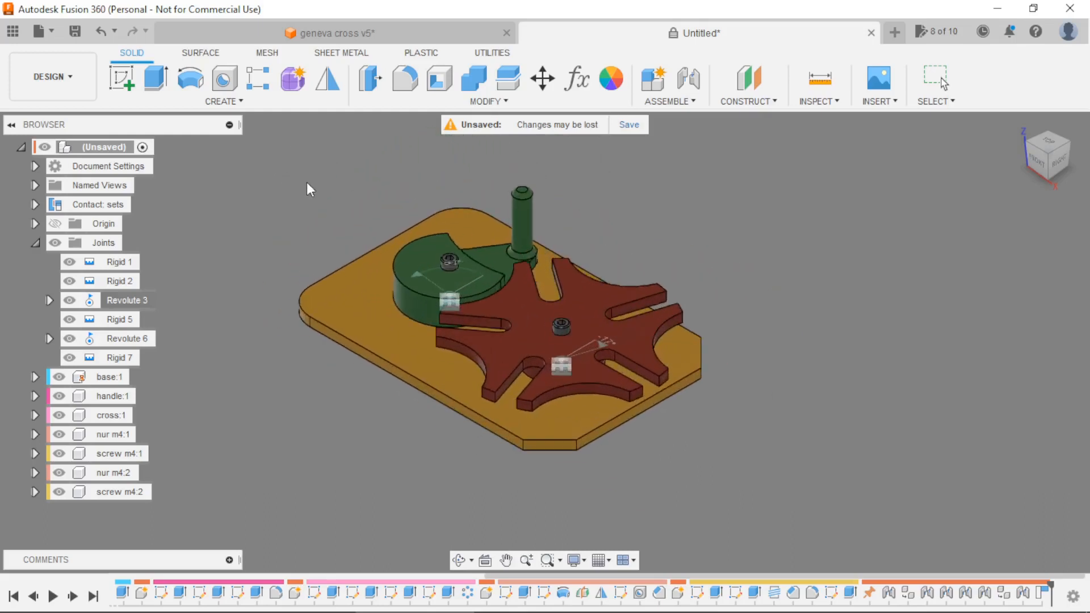
click(56, 243)
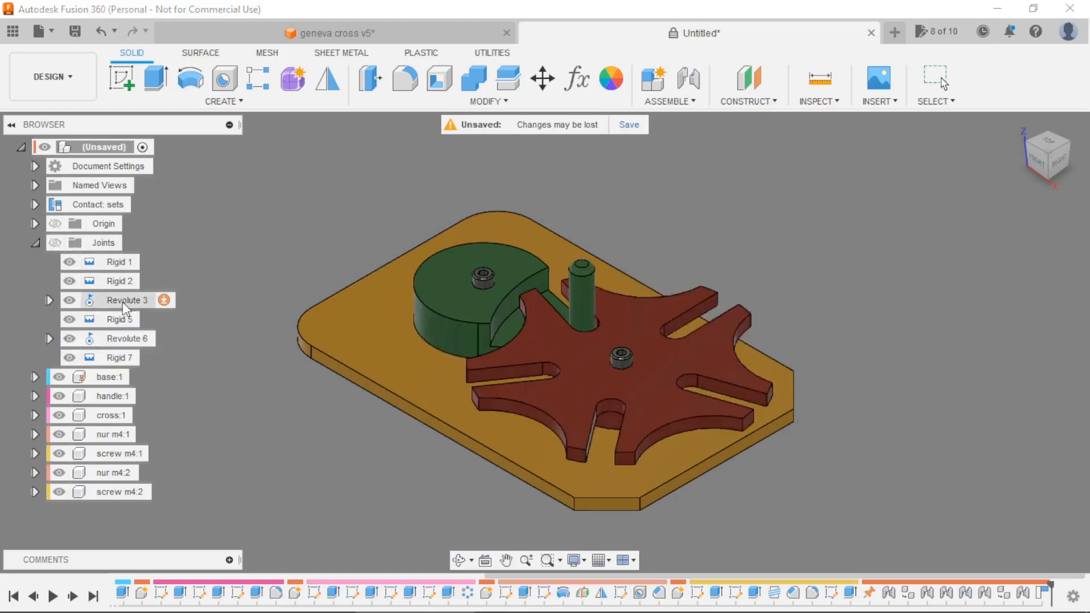